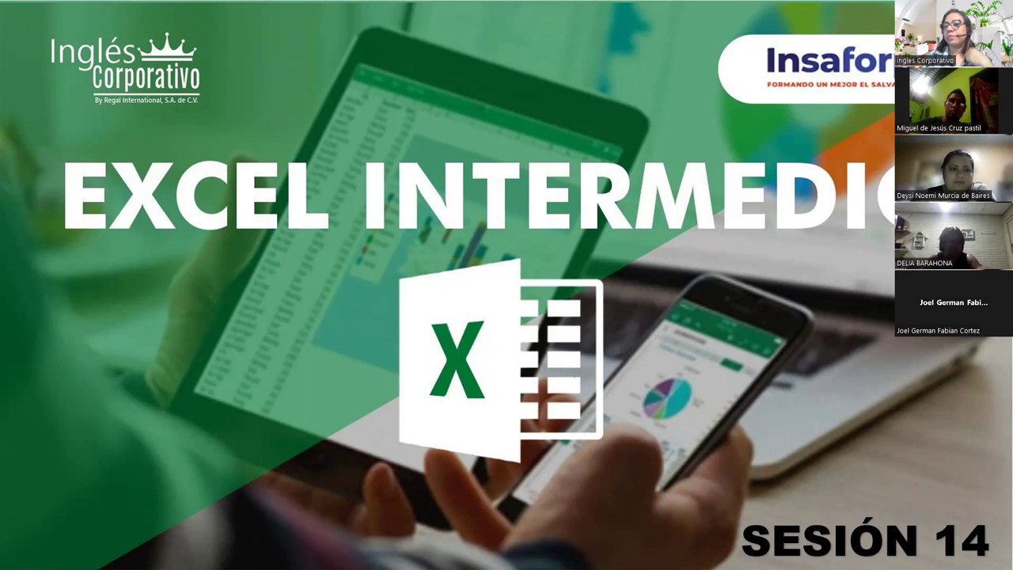
Advance the slideshow past the title slide to the 'OBJETIVO SESIÓN 14' slide
key(Right)
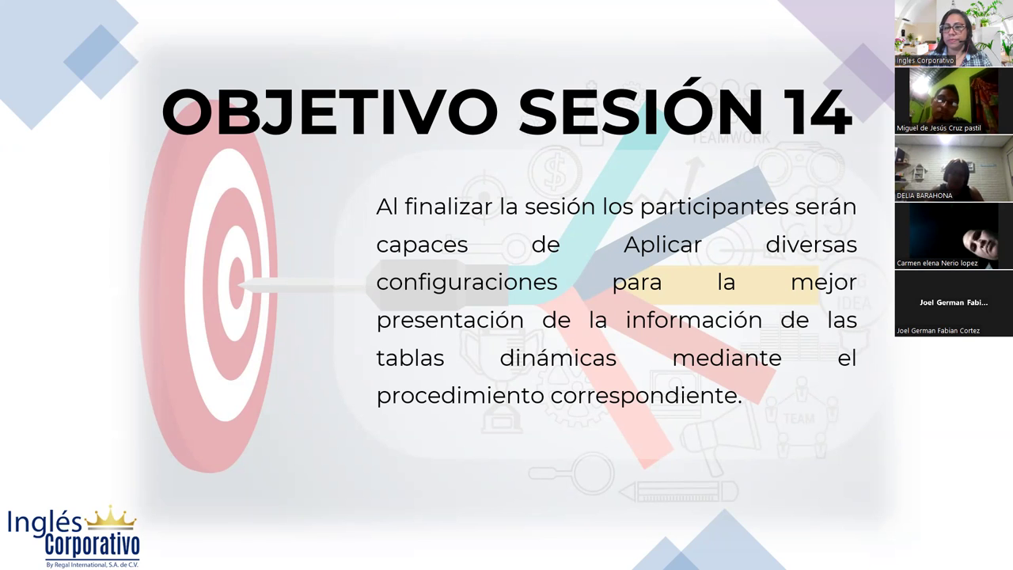
key(Right)
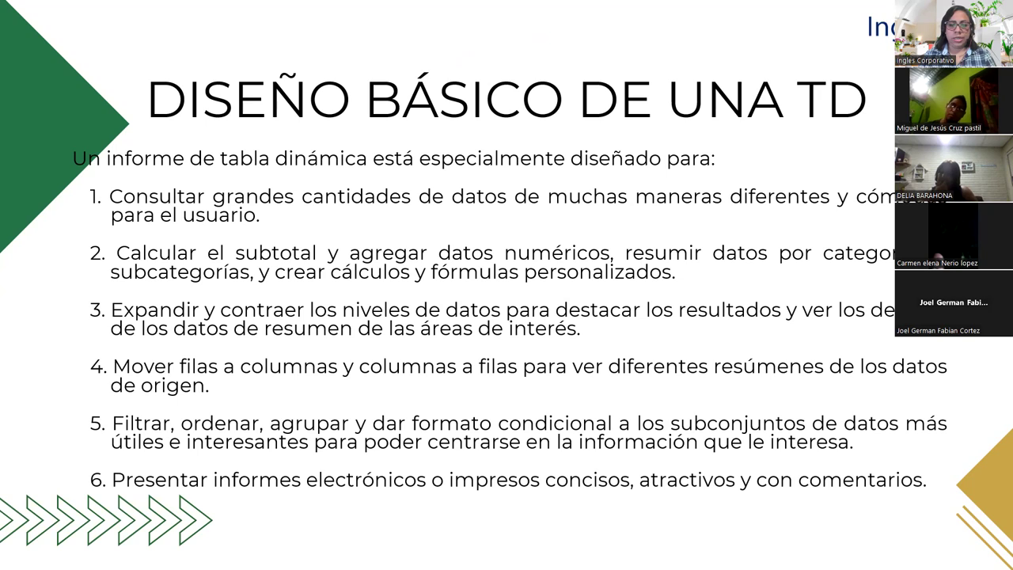
mouse_move(72, 557)
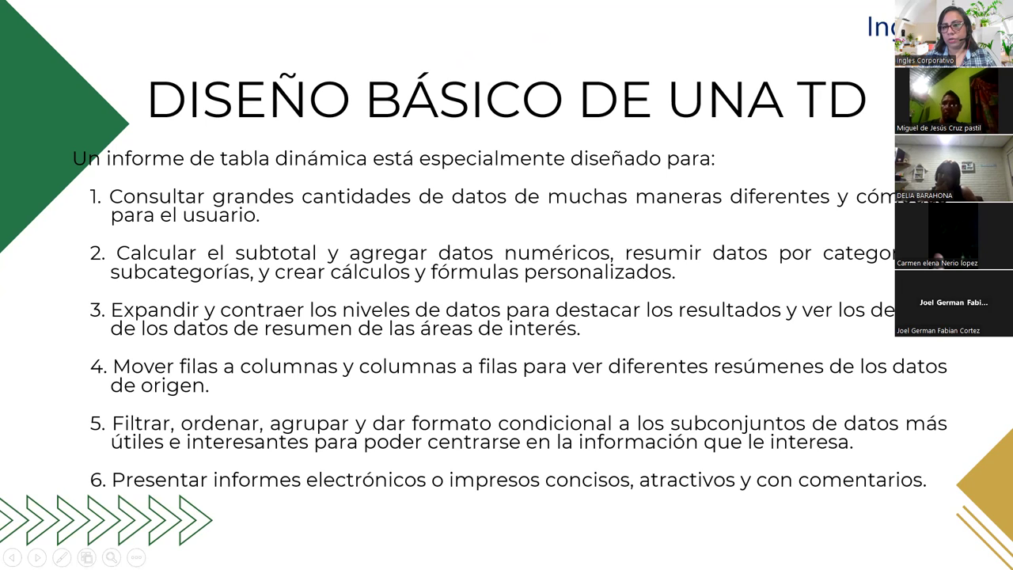
Advance through 'Opciones de tabla dinámica' to the 'DESARROLLO' practice slide
key(Right)
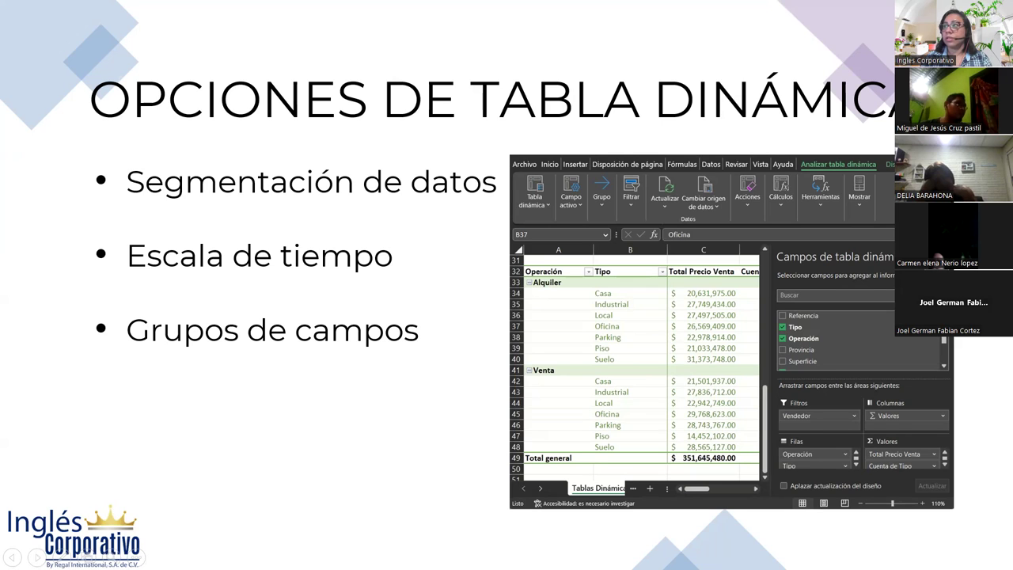
key(Right)
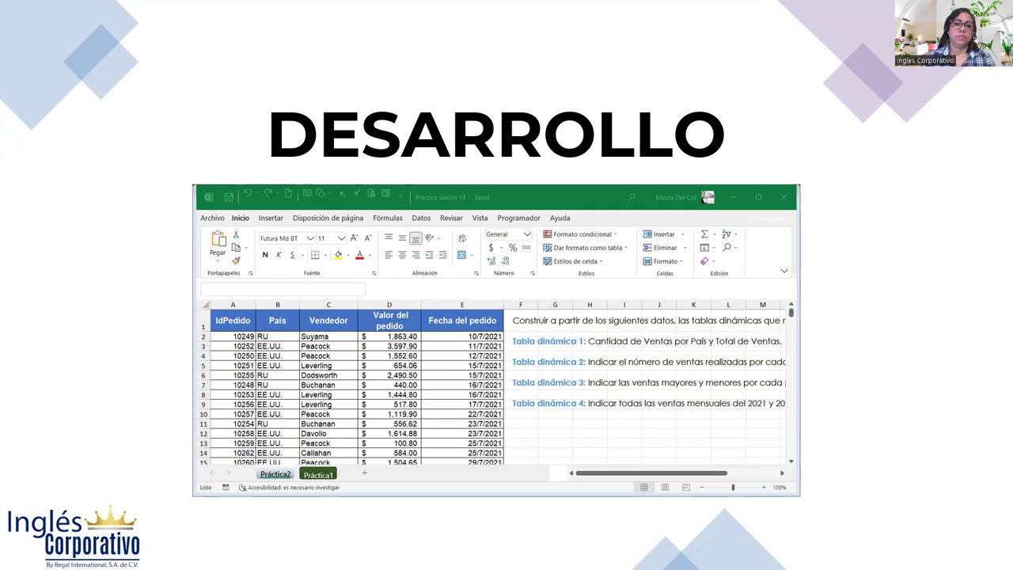
Enable editing in 'Práctica Sesión 14' and select A1 on the Práctica1 orders sheet
key(alt+Tab)
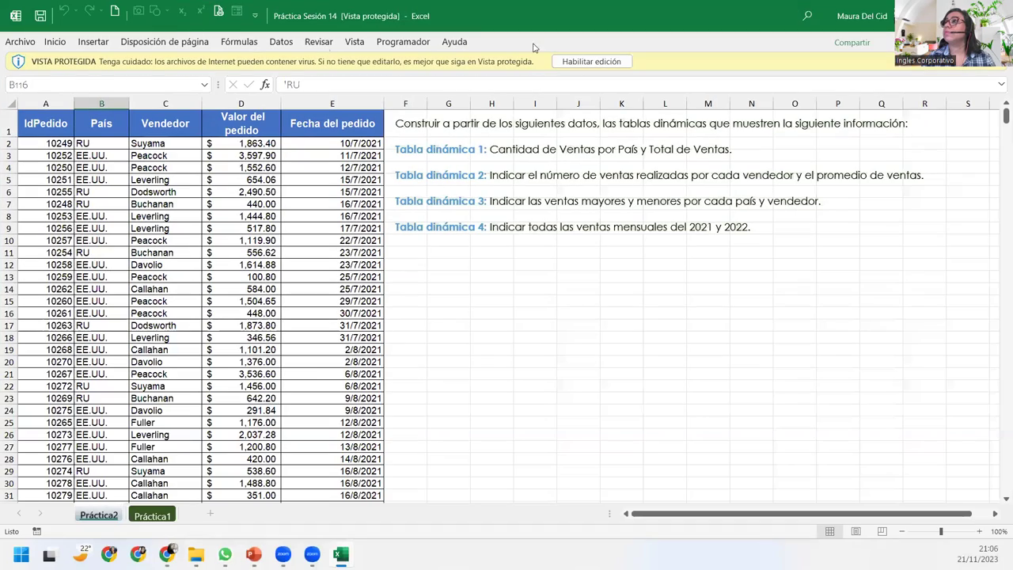
click(571, 63)
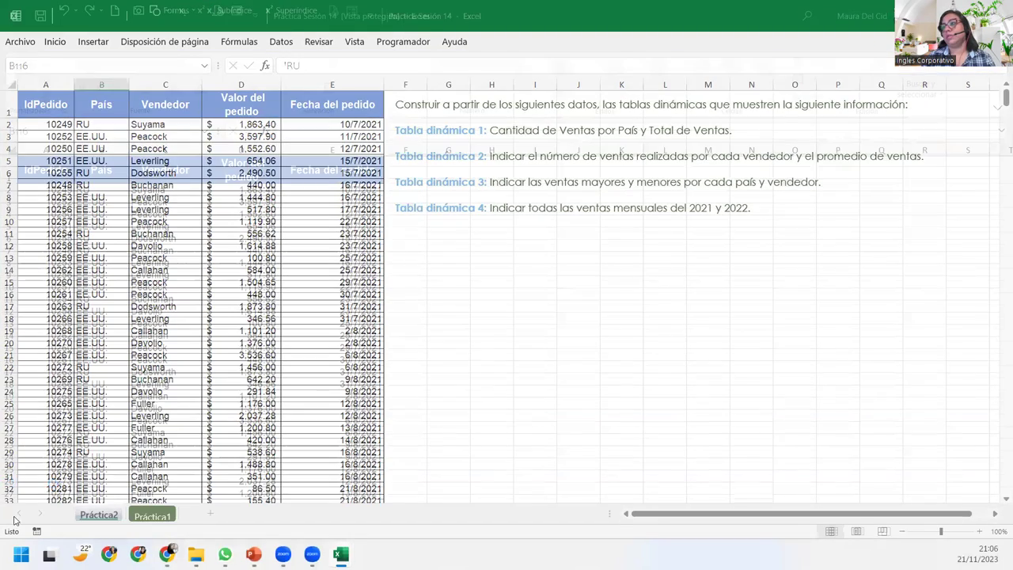
click(98, 515)
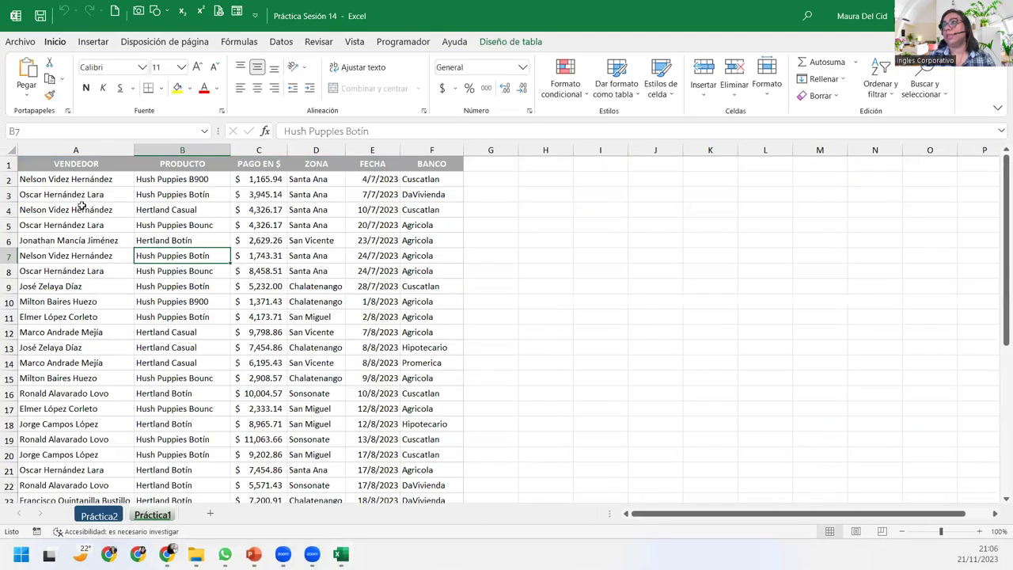
click(81, 164)
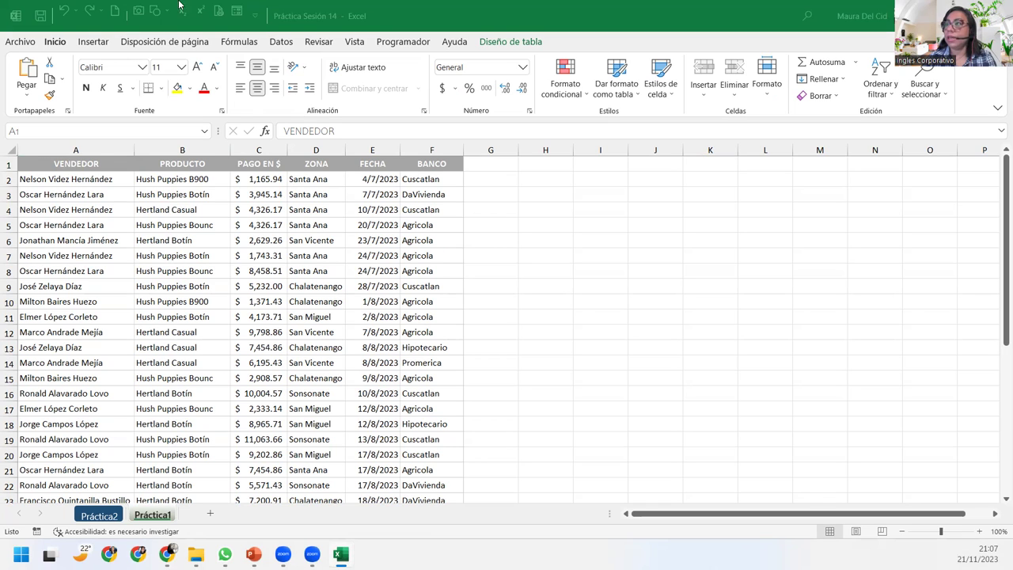
Insert a pivot table from Tabla1 on the existing sheet at cell H1
click(99, 140)
click(103, 36)
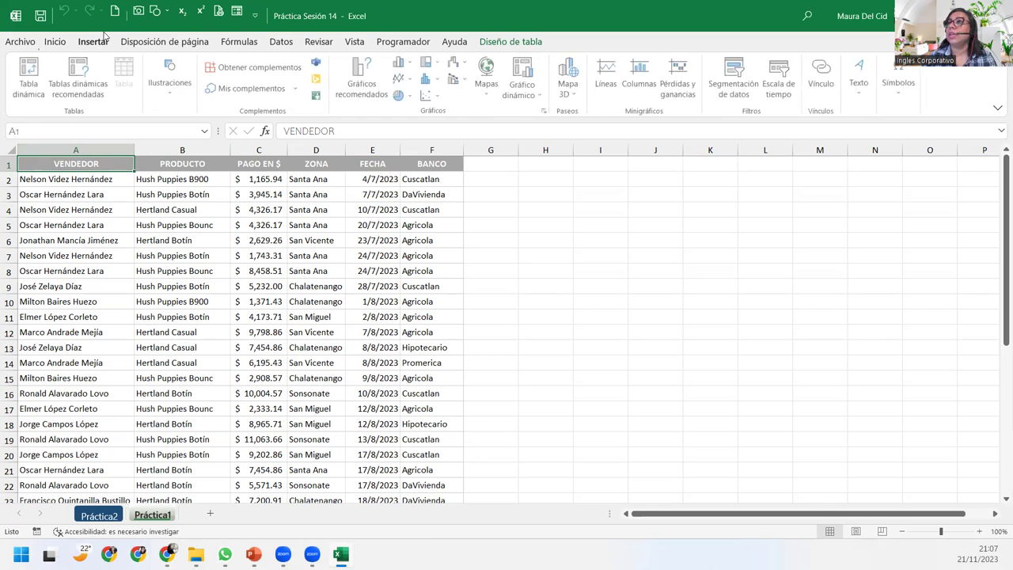
click(31, 75)
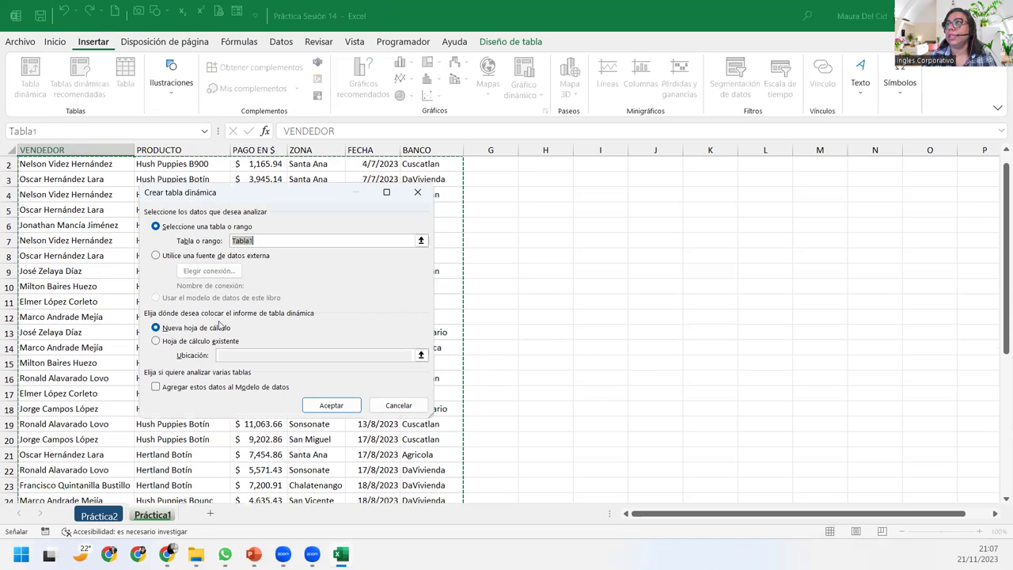
click(184, 343)
click(251, 354)
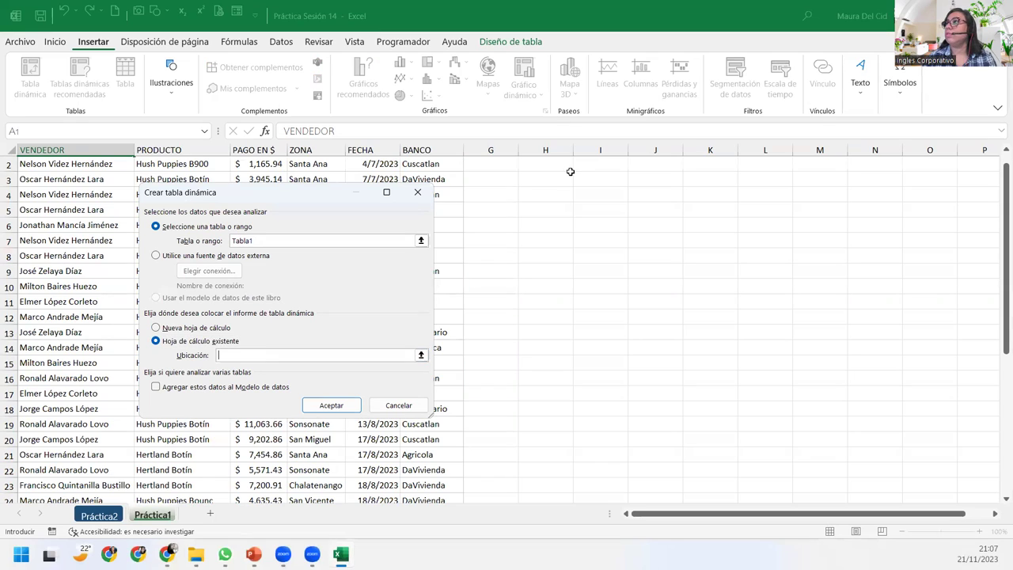
scroll(577, 193, up, 1)
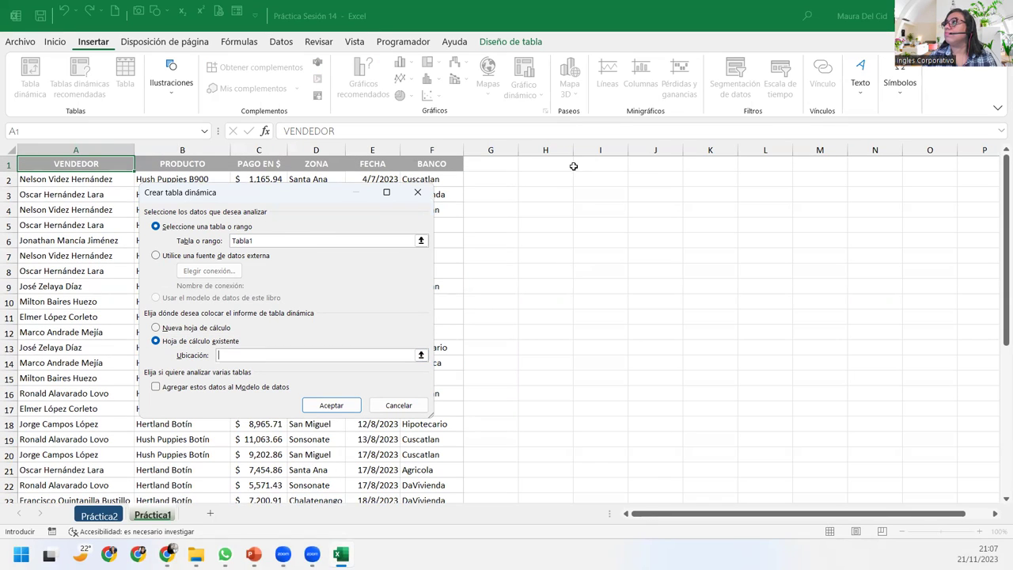
click(554, 167)
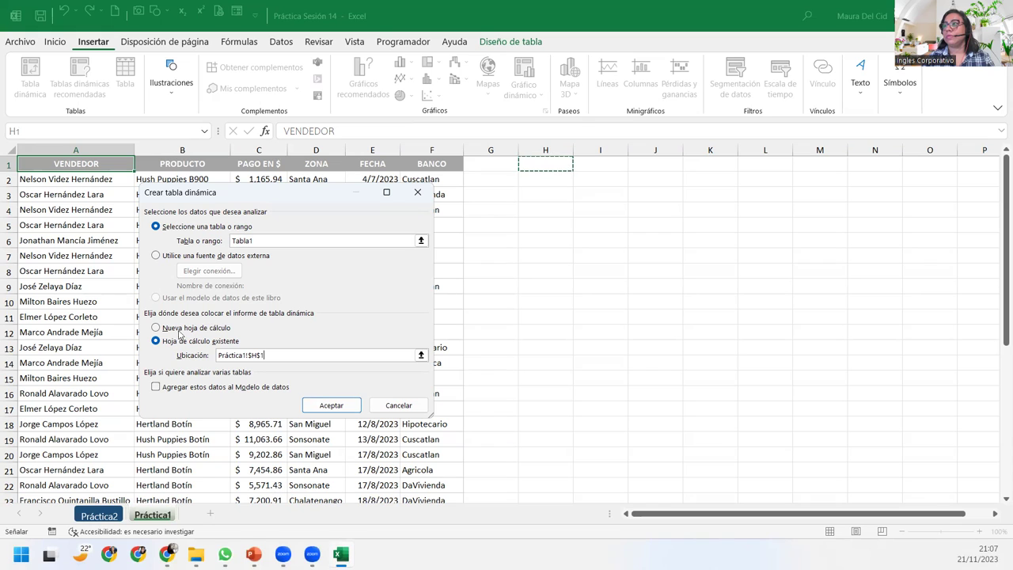
click(323, 406)
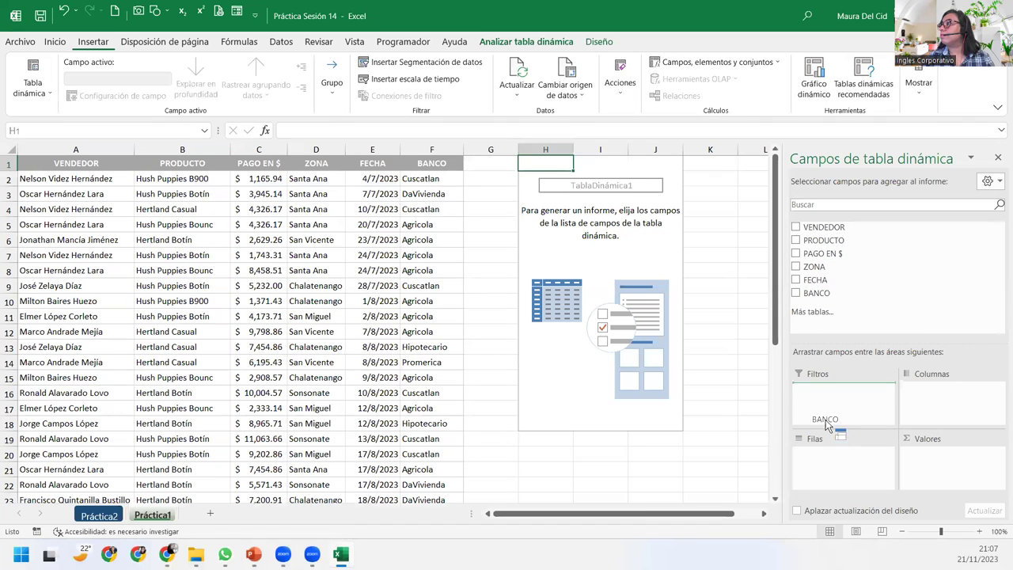
Put BANCO in Filas and the sum of PAGO EN $ in Valores
drag(806, 295, 830, 453)
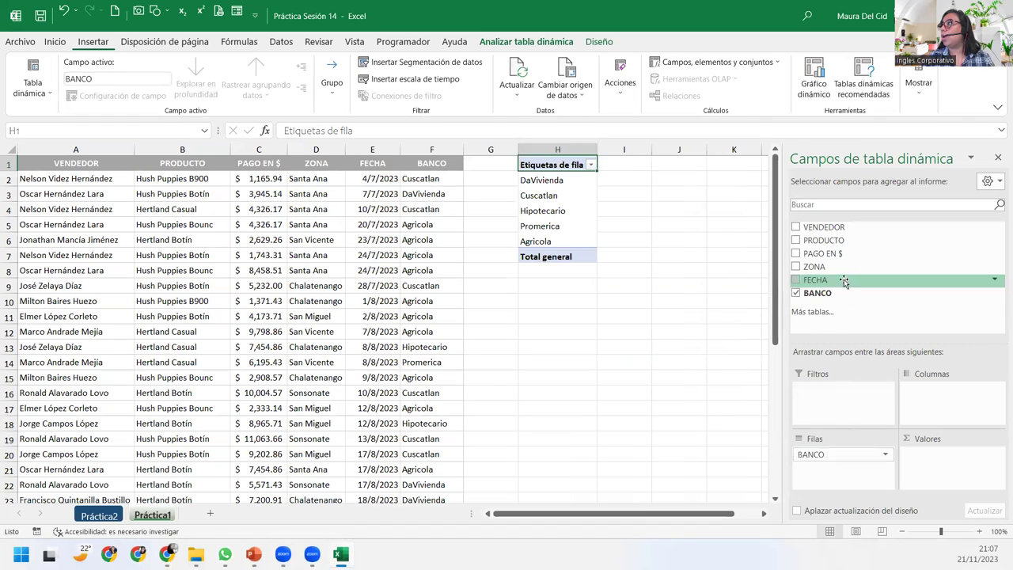
drag(823, 253, 930, 461)
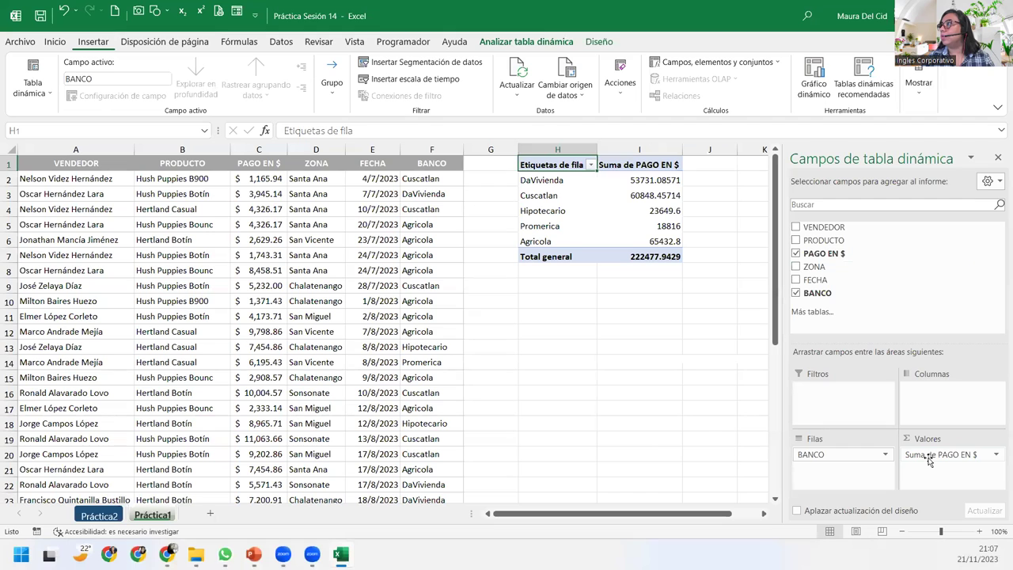
click(764, 513)
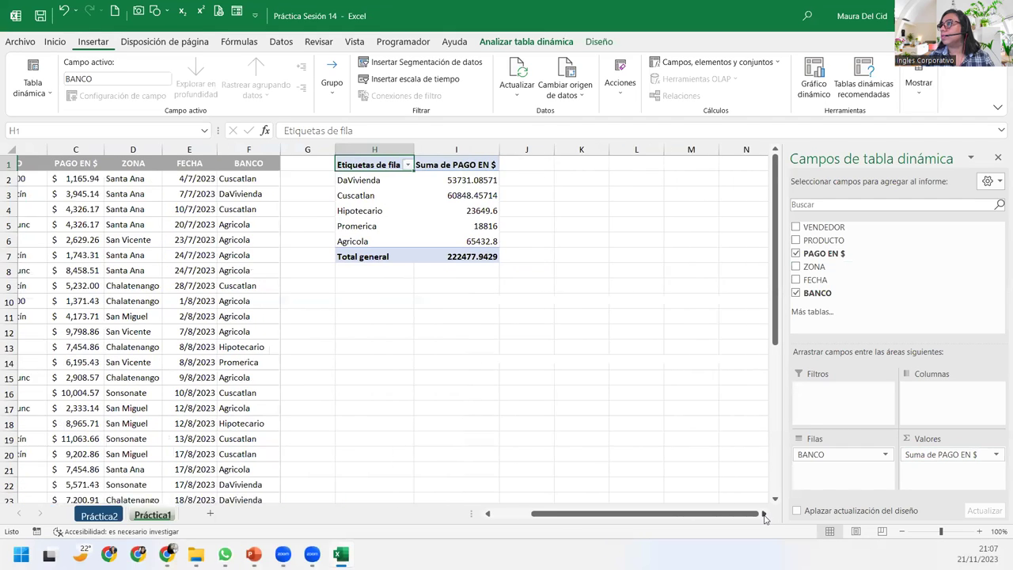
click(764, 513)
Rename the value field 'Pago Total' and format it as Contabilidad with $ symbol
click(995, 454)
click(902, 439)
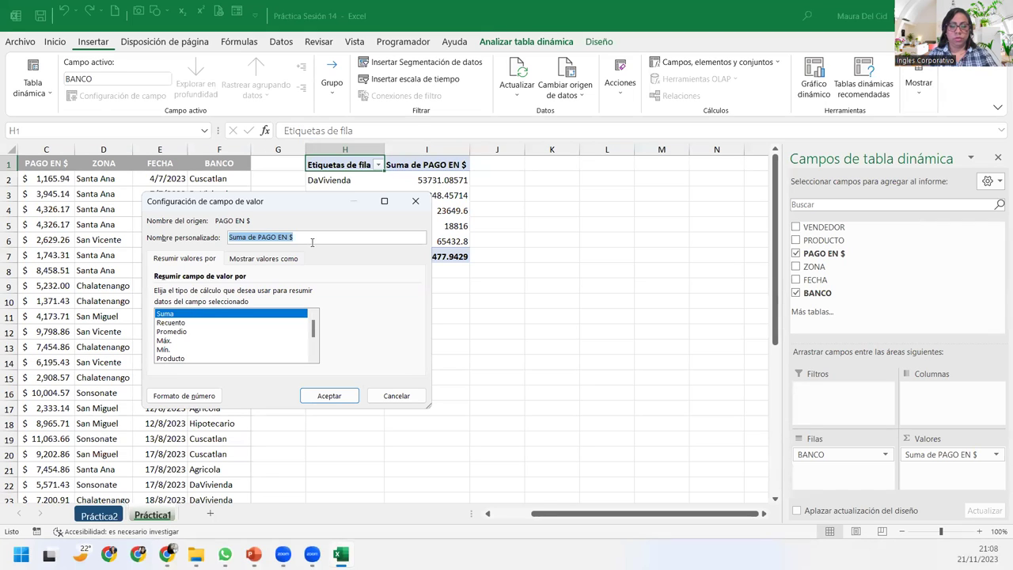
text(Pago Total)
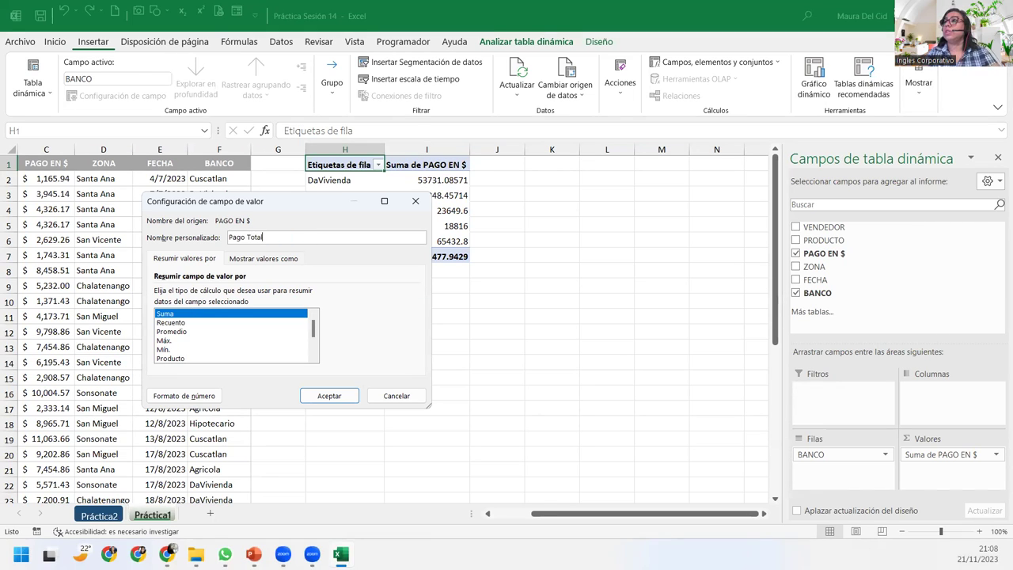
click(184, 396)
click(140, 225)
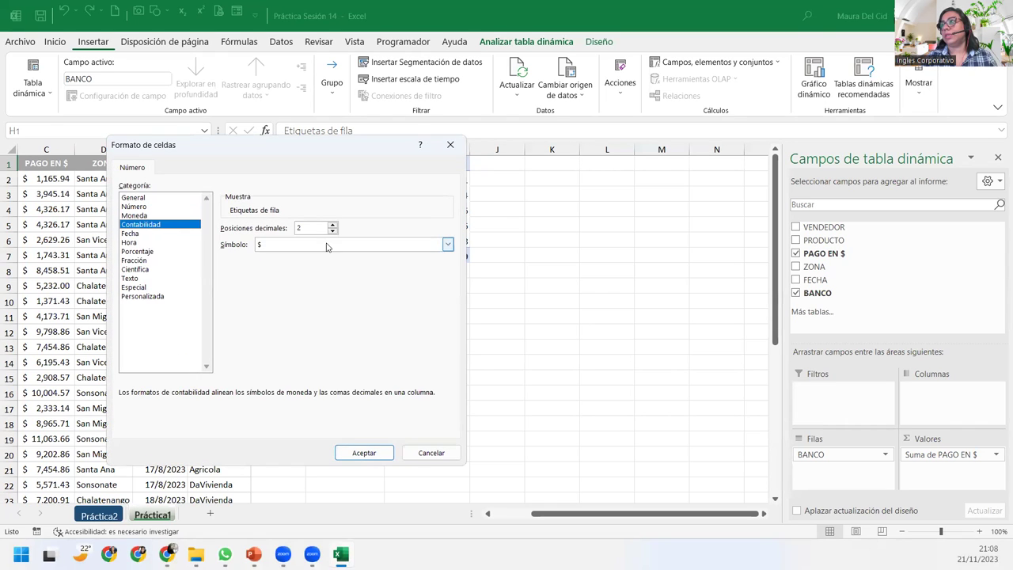
drag(448, 243, 315, 439)
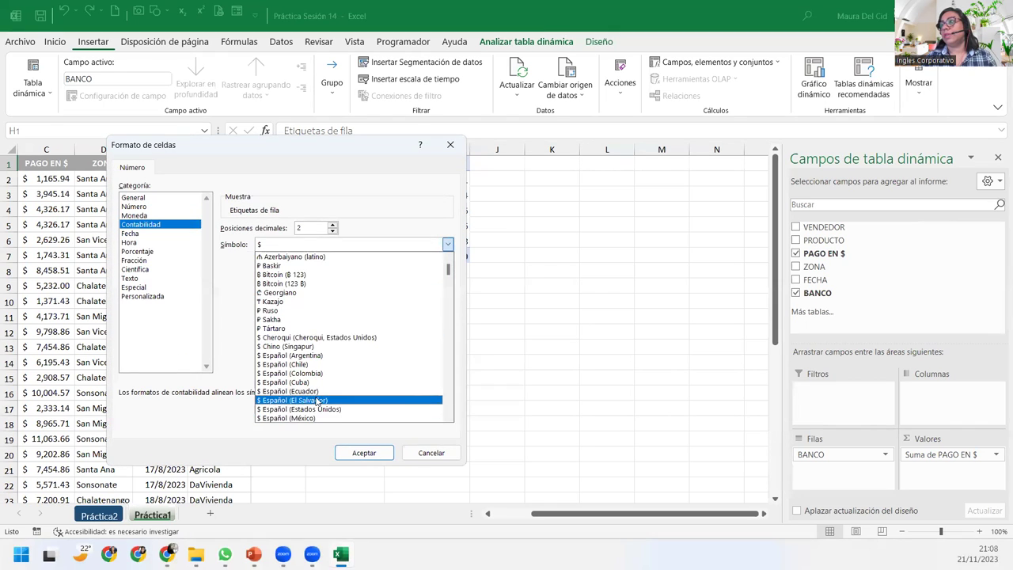
click(324, 405)
click(372, 449)
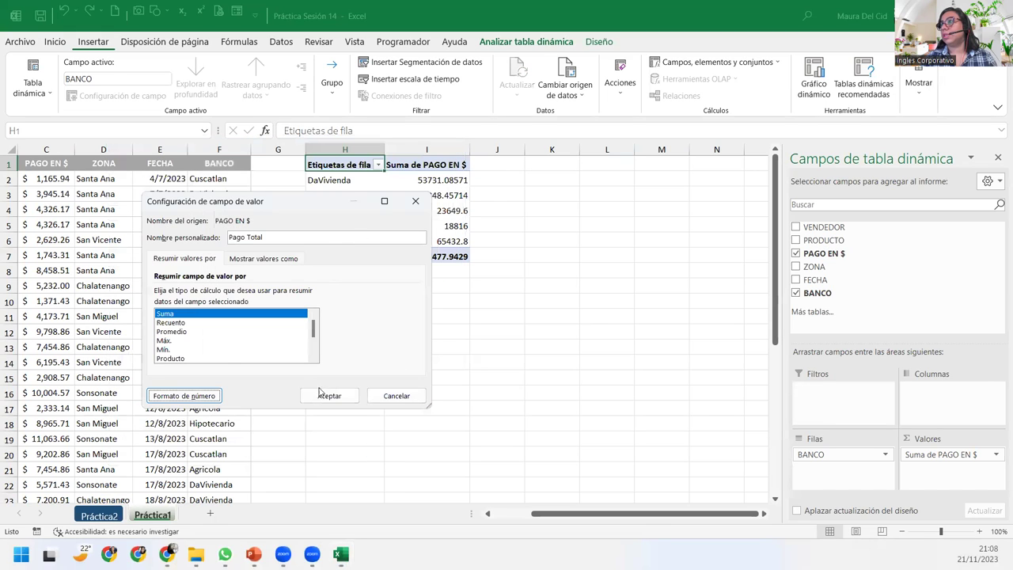
click(329, 395)
click(347, 204)
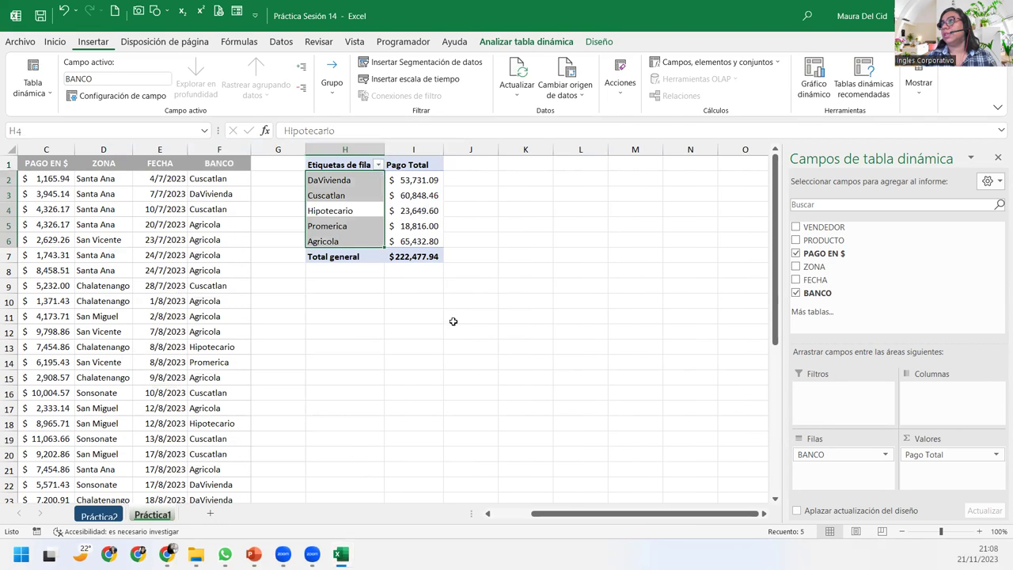
Click back into the source data to leave the bank pivot, then show Insertar
click(351, 214)
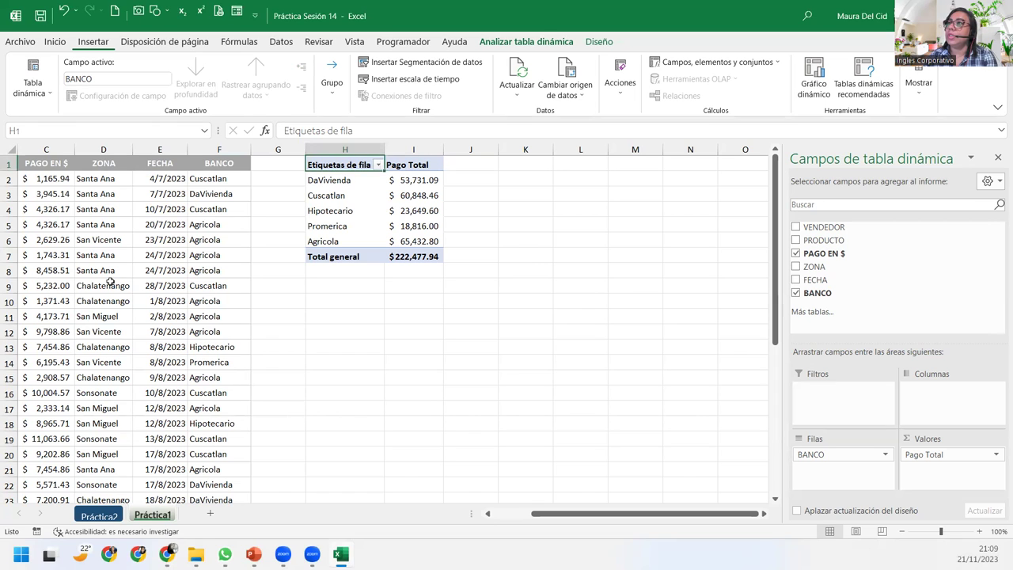
click(118, 260)
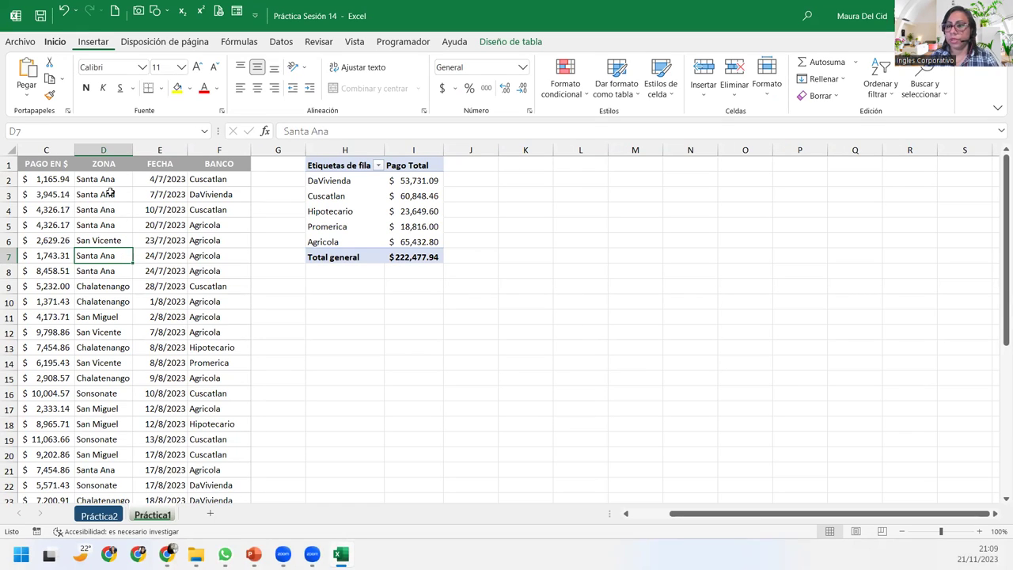
click(95, 48)
Insert a second pivot table from Tabla1 on the existing sheet at cell H15
click(30, 70)
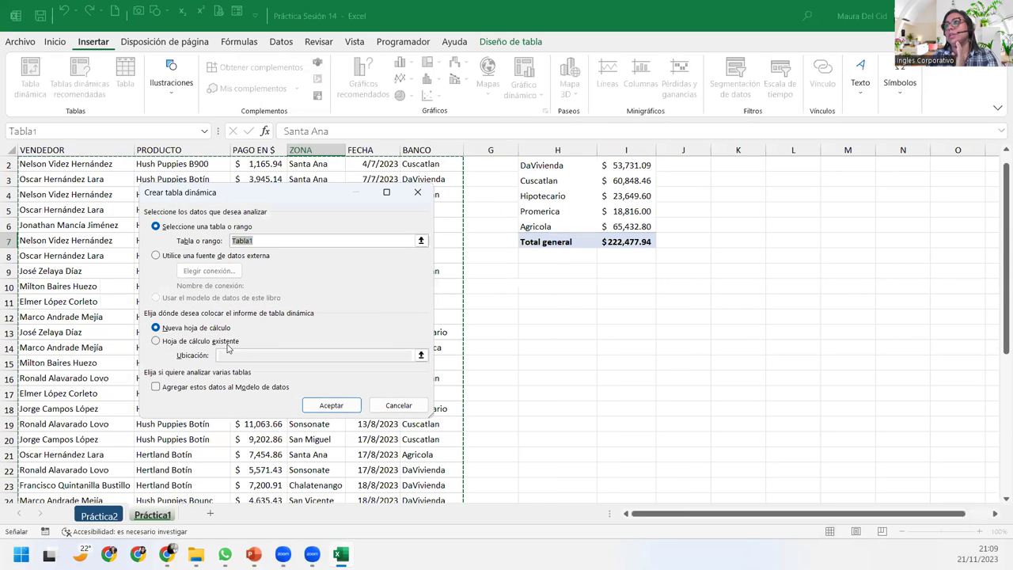
click(226, 341)
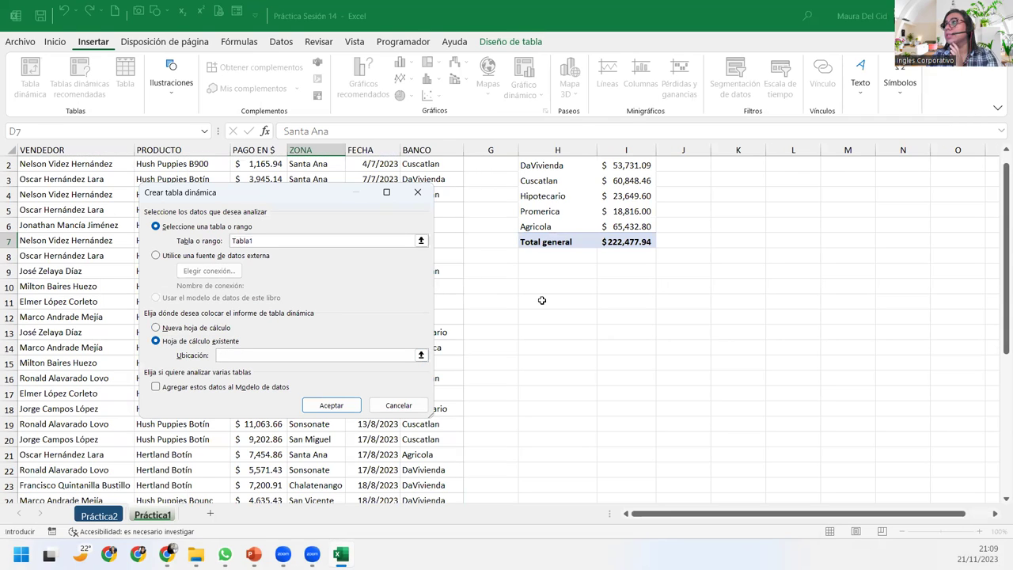
click(547, 346)
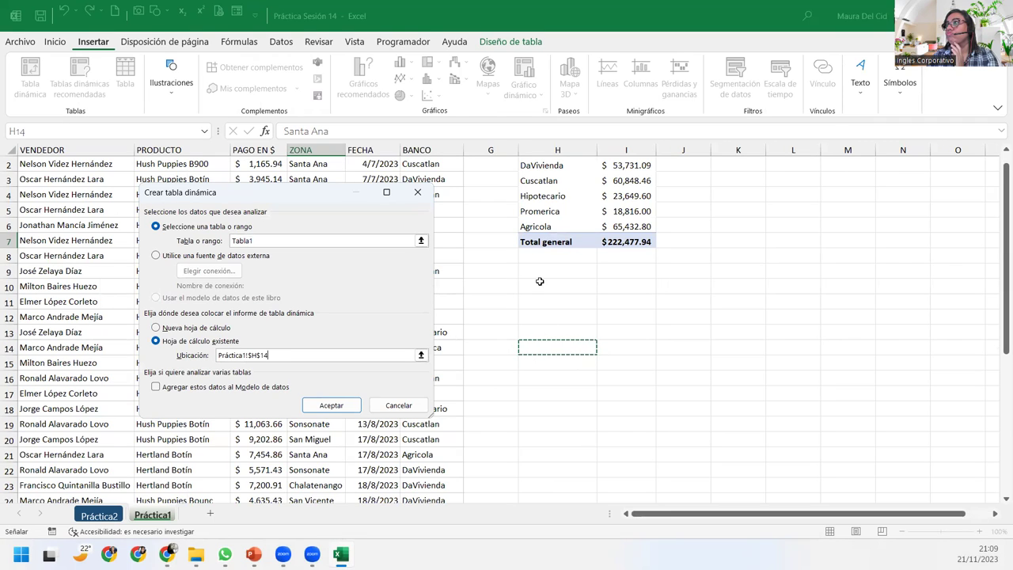
click(552, 361)
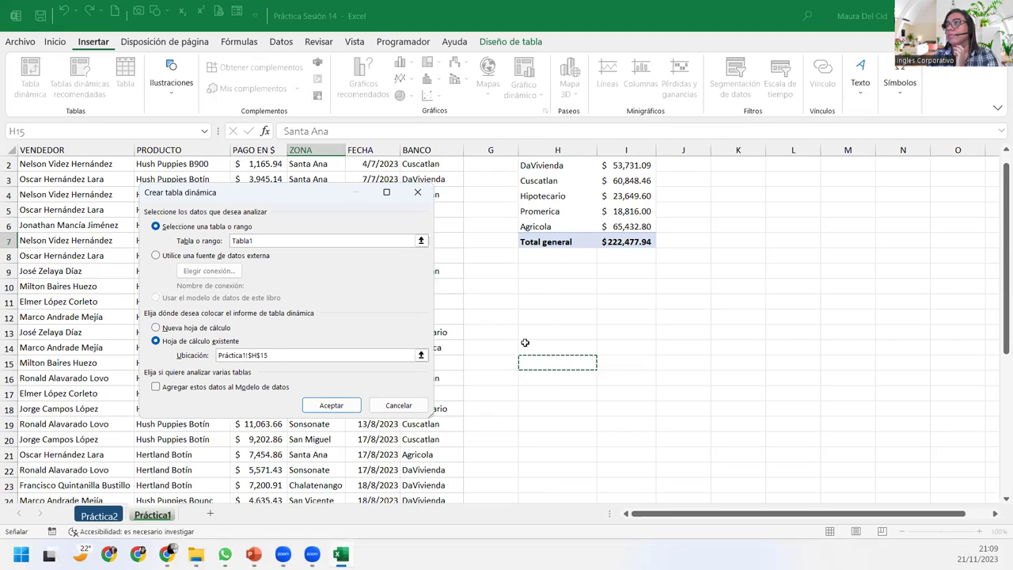
click(331, 405)
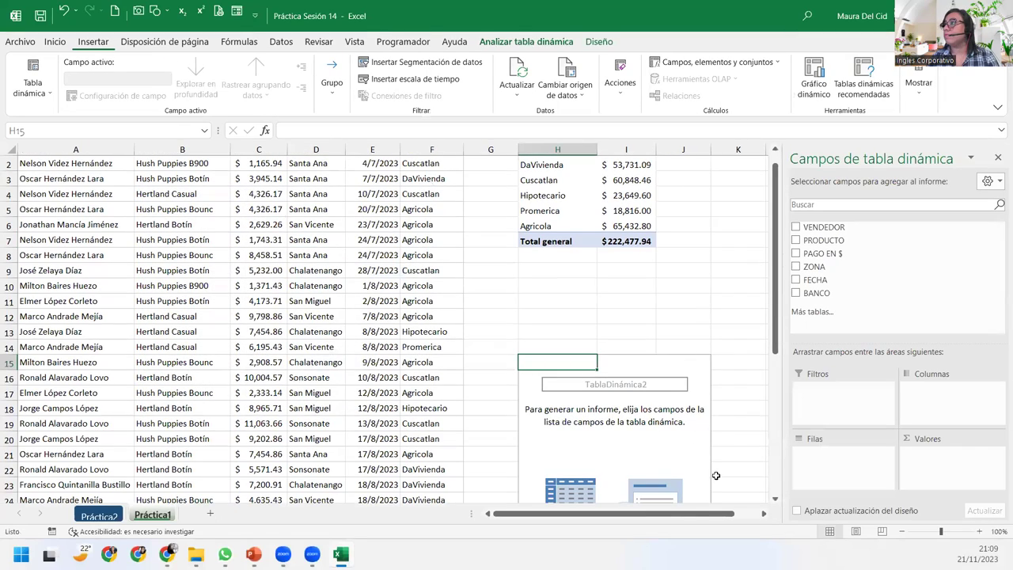
Add ZONA as rows and the sum of PAGO EN $ as values in TablaDinámica2
scroll(718, 513, right, 2)
click(774, 499)
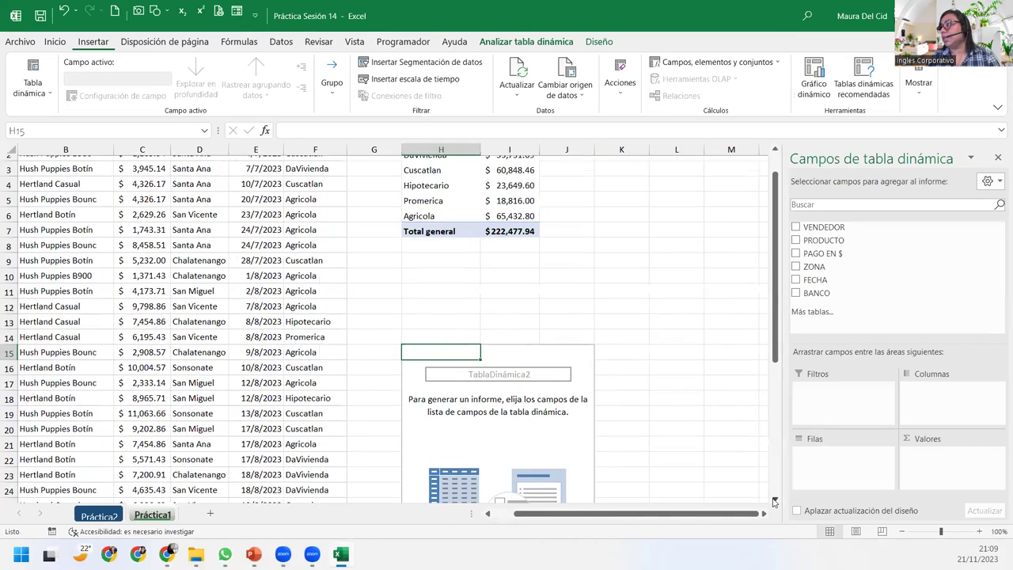
click(775, 502)
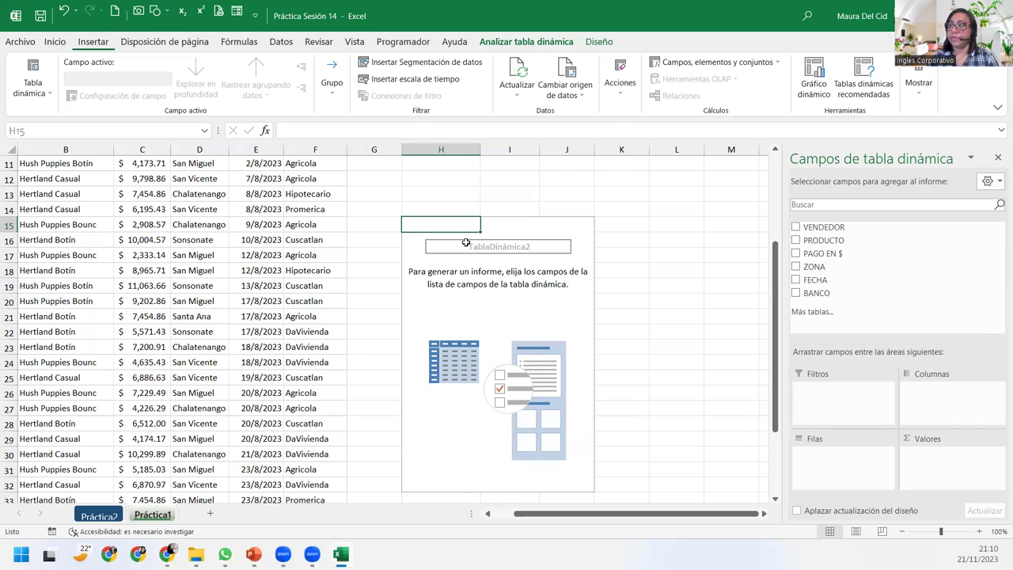
mouse_move(815, 267)
mouse_down()
mouse_move(843, 437)
mouse_move(831, 458)
mouse_up()
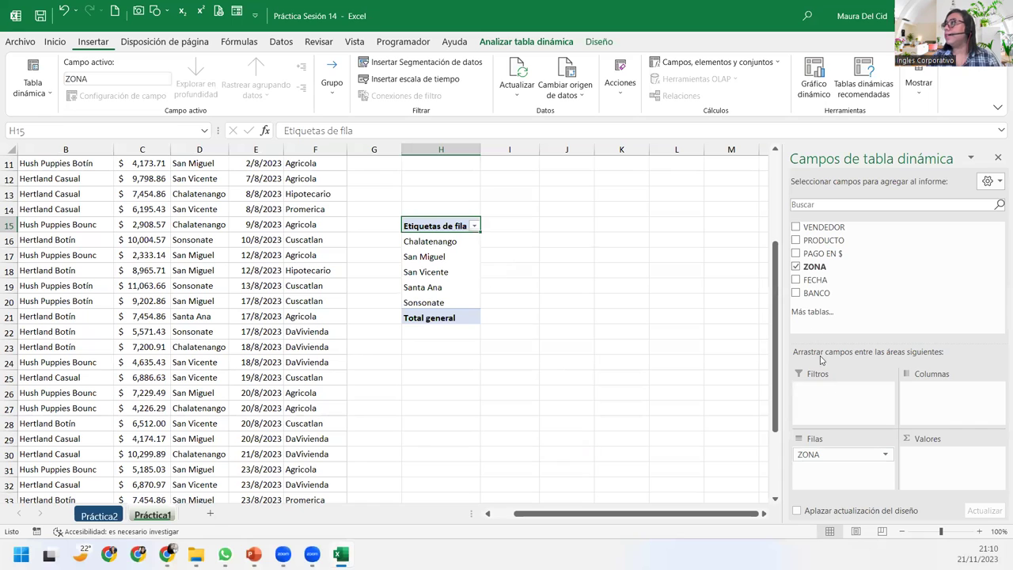
drag(819, 254, 988, 458)
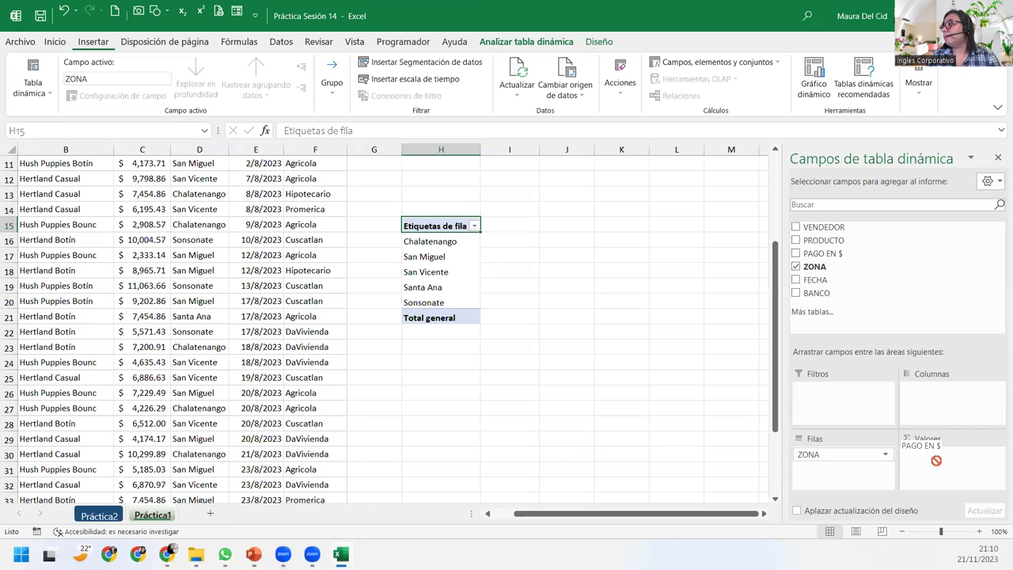
click(958, 454)
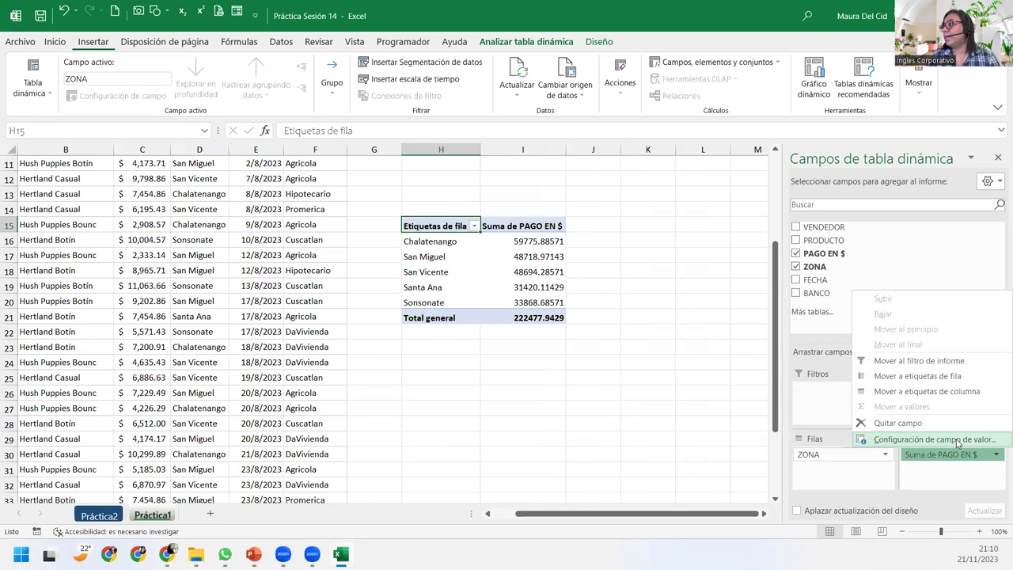
Summarize PAGO EN $ as Promedio in Contabilidad format with $ symbol and two decimals
click(937, 439)
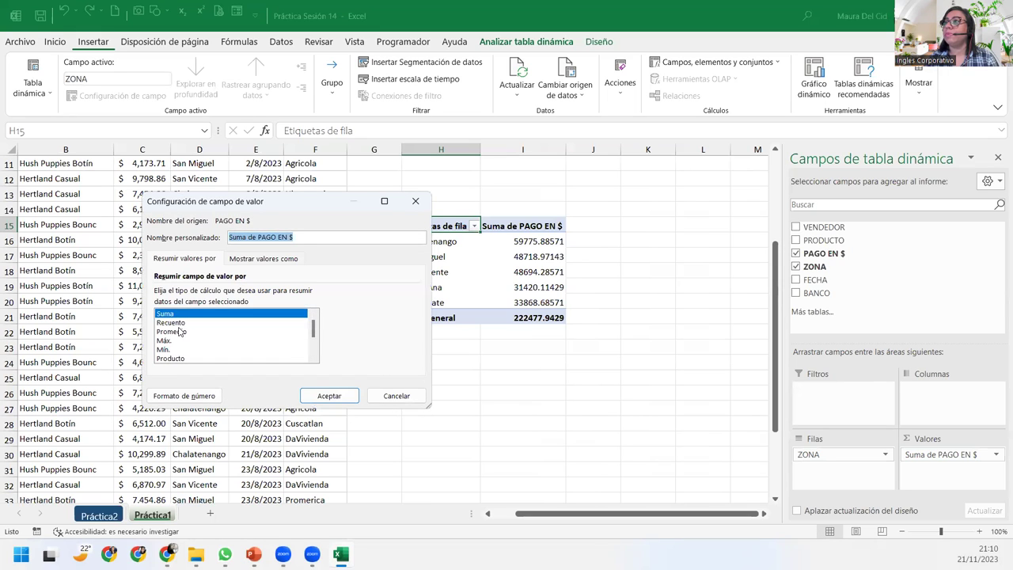
click(182, 330)
click(184, 395)
click(142, 225)
click(447, 244)
scroll(341, 364, down, 1)
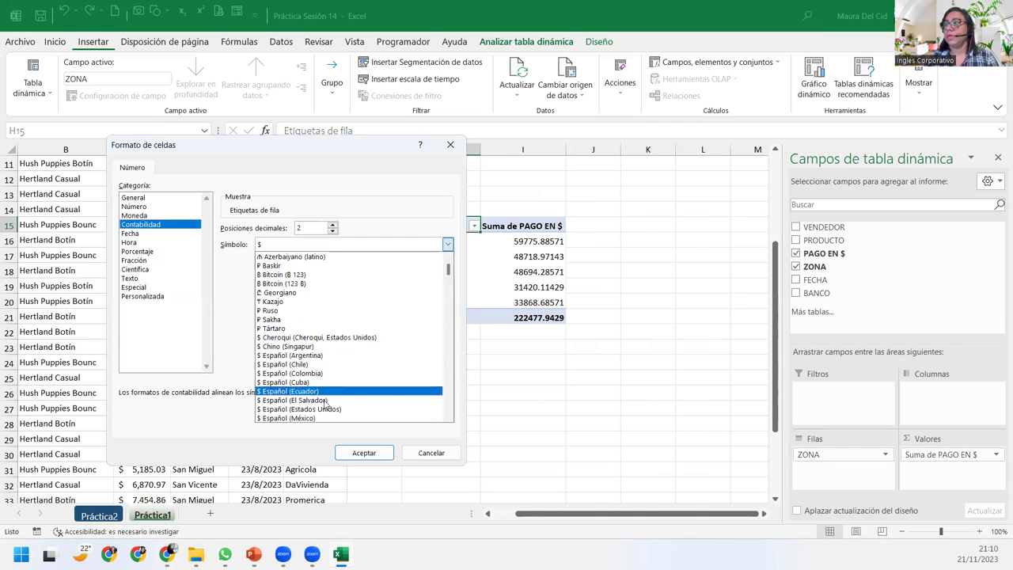
click(336, 409)
click(364, 453)
click(340, 397)
click(532, 294)
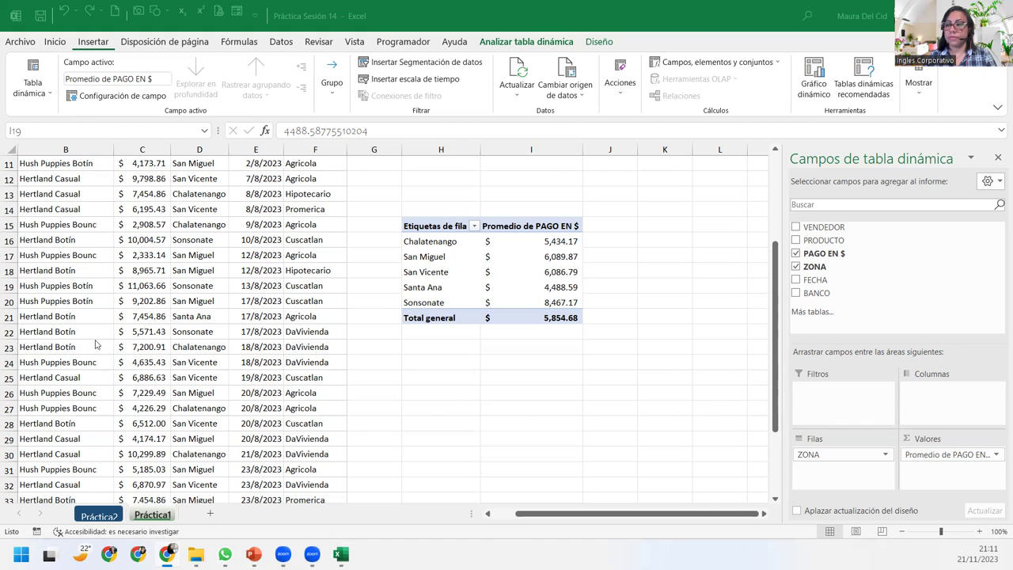
Add BANCO to Filas above ZONA so each bank's zones nest beneath it
click(499, 302)
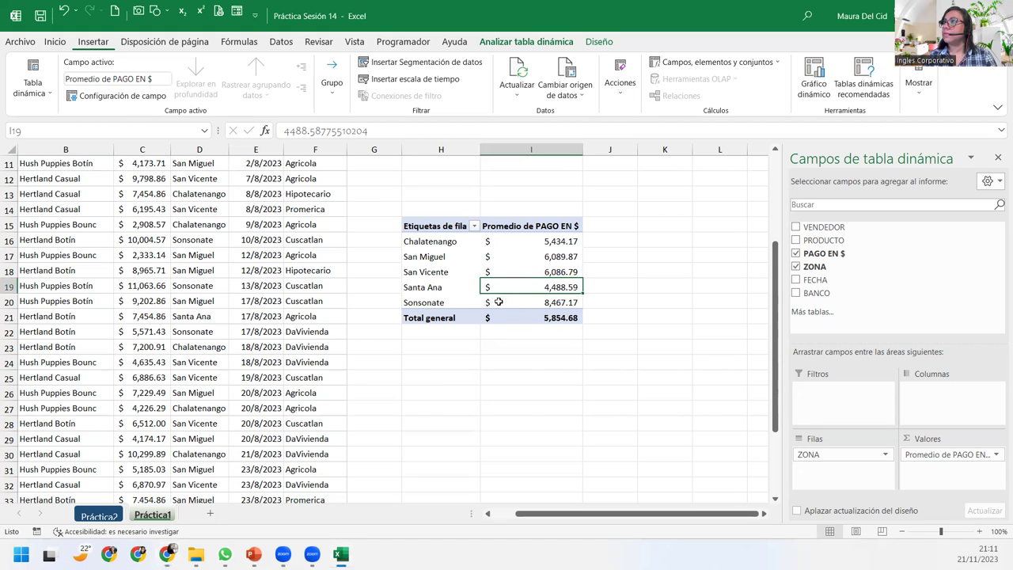
click(442, 272)
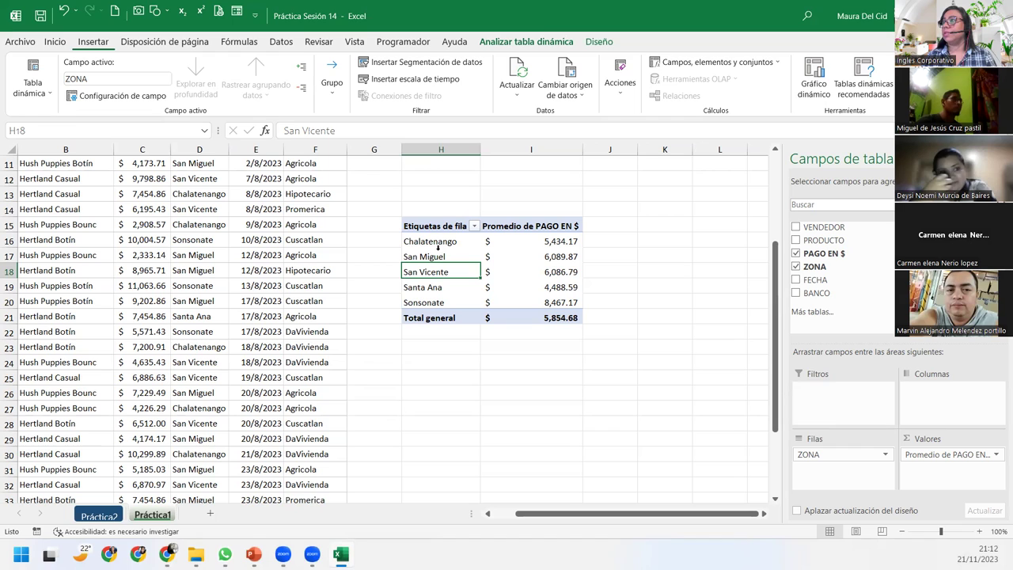
click(434, 259)
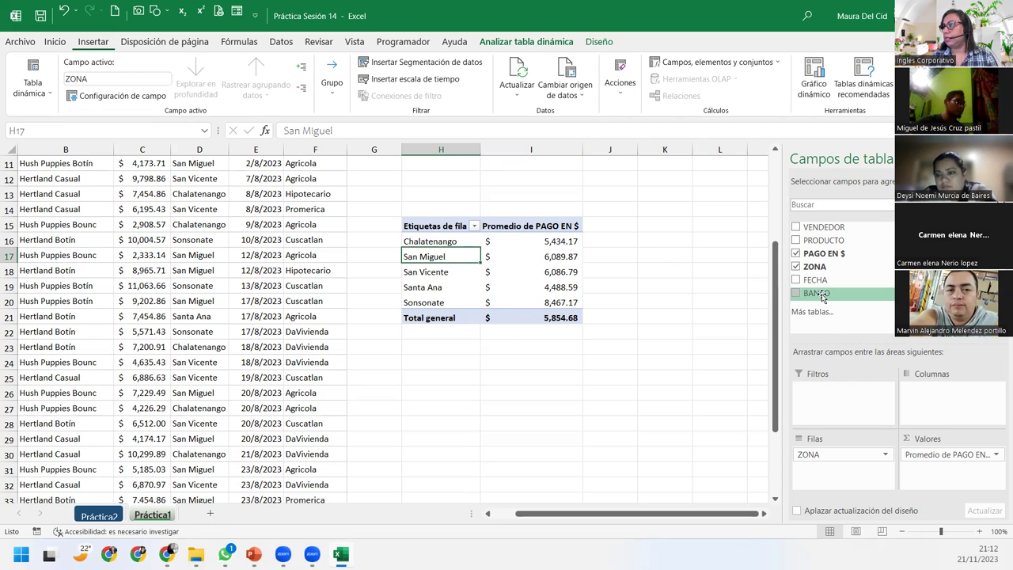
drag(823, 295, 848, 473)
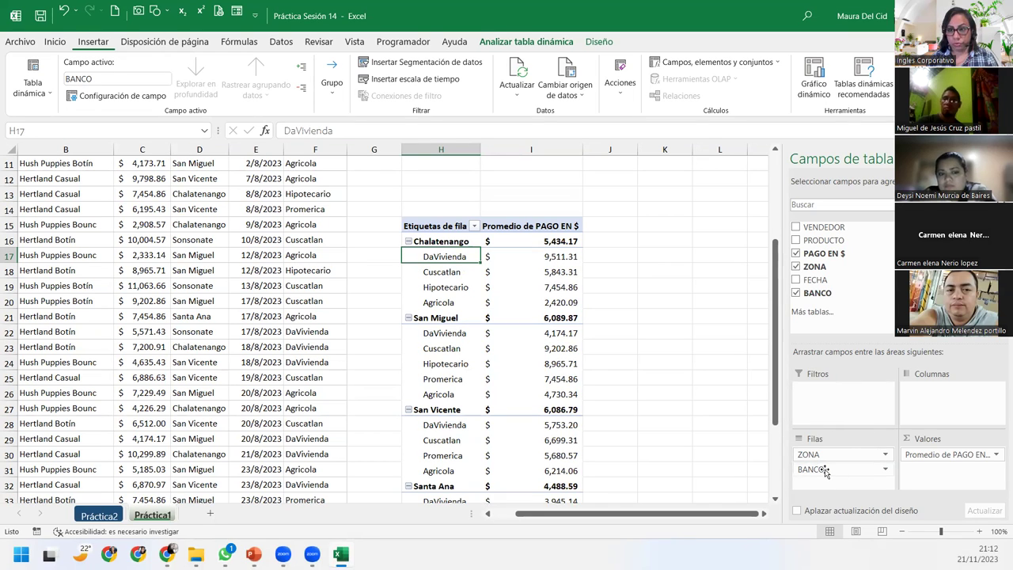
drag(825, 472, 824, 450)
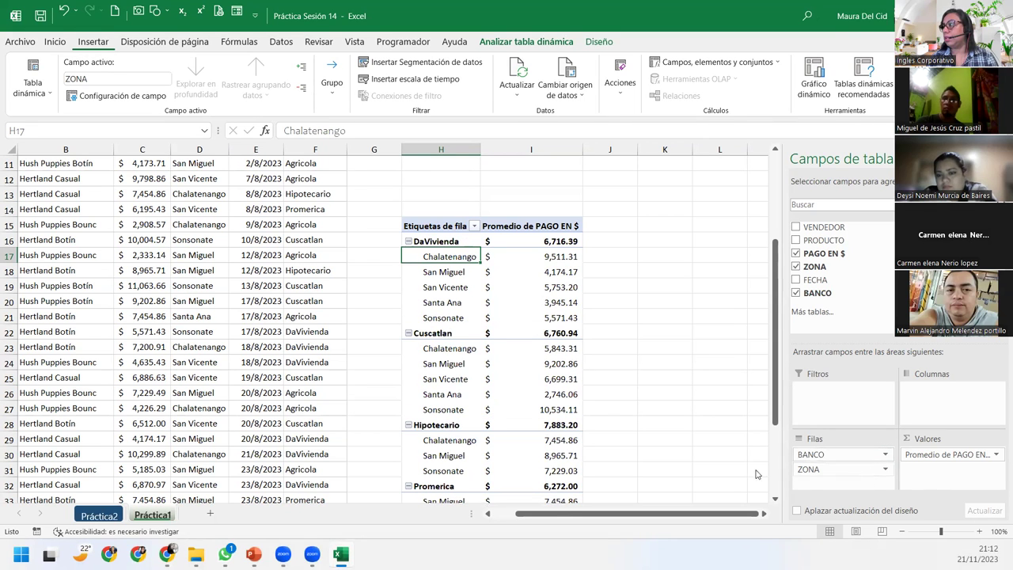
Highlight the five DaVivienda zones and their average payments in the bank-by-zone pivot
scroll(447, 292, down, 2)
scroll(447, 289, down, 1)
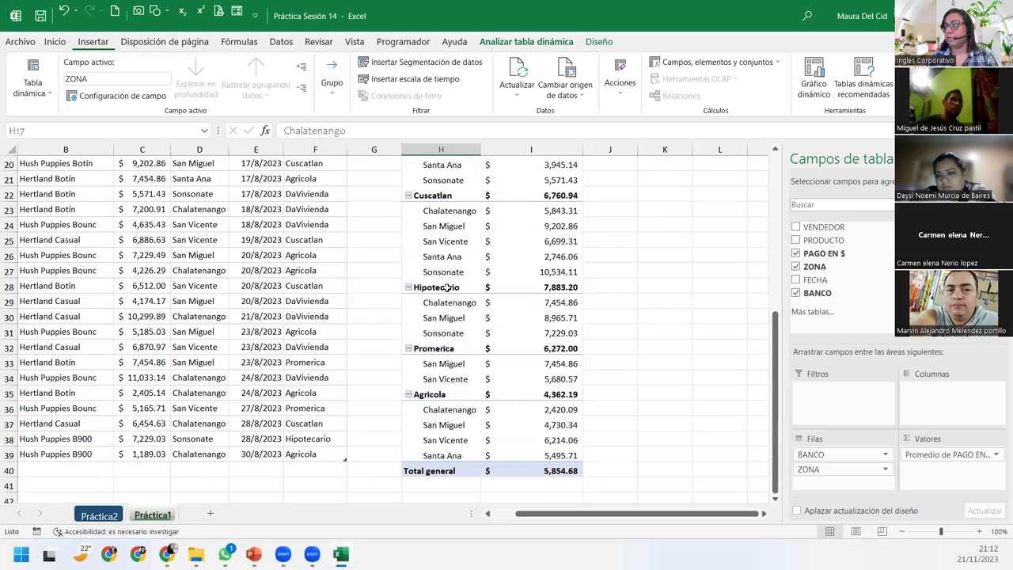
scroll(447, 289, down, 2)
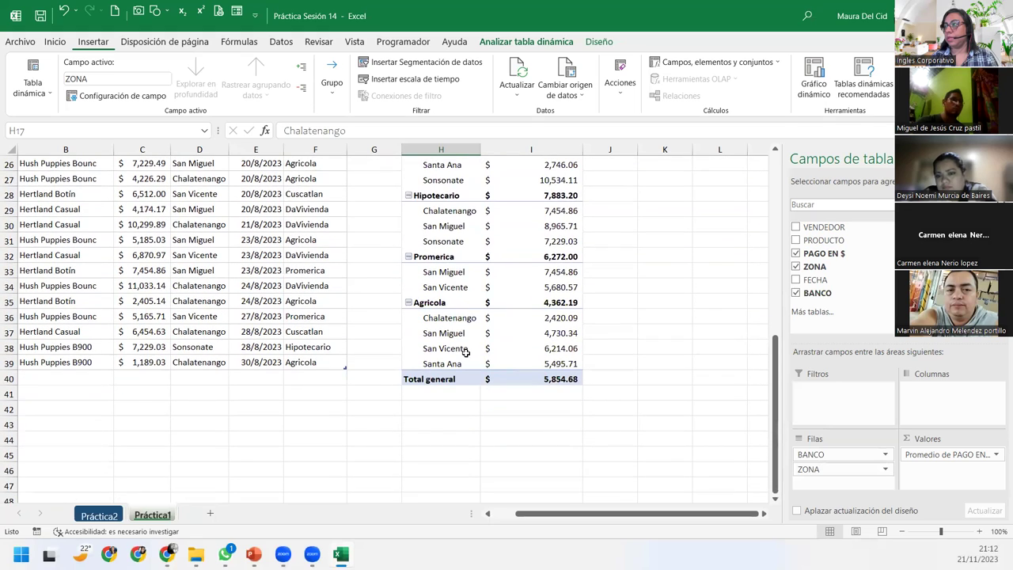
scroll(465, 352, up, 3)
scroll(464, 351, up, 2)
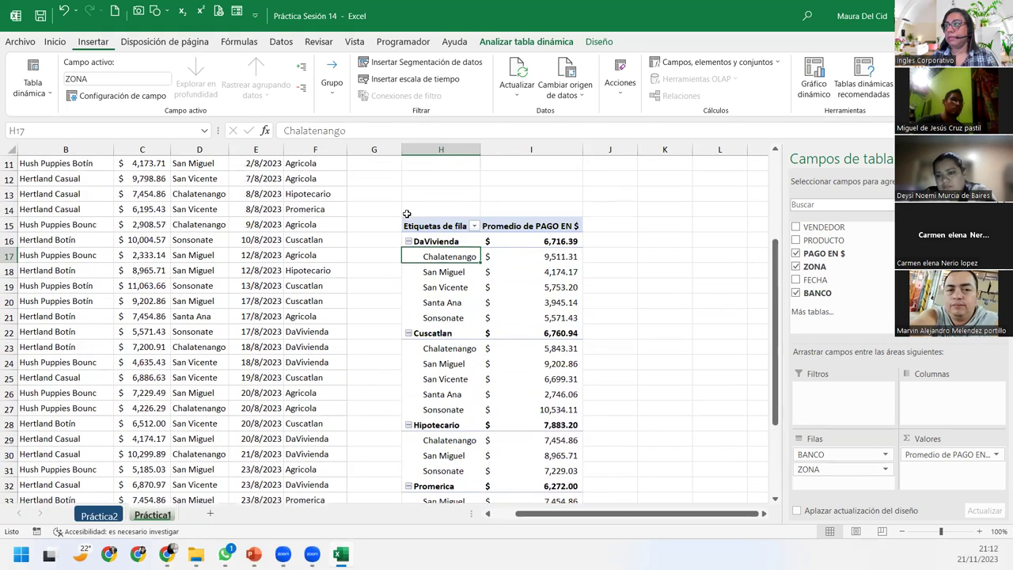
click(412, 241)
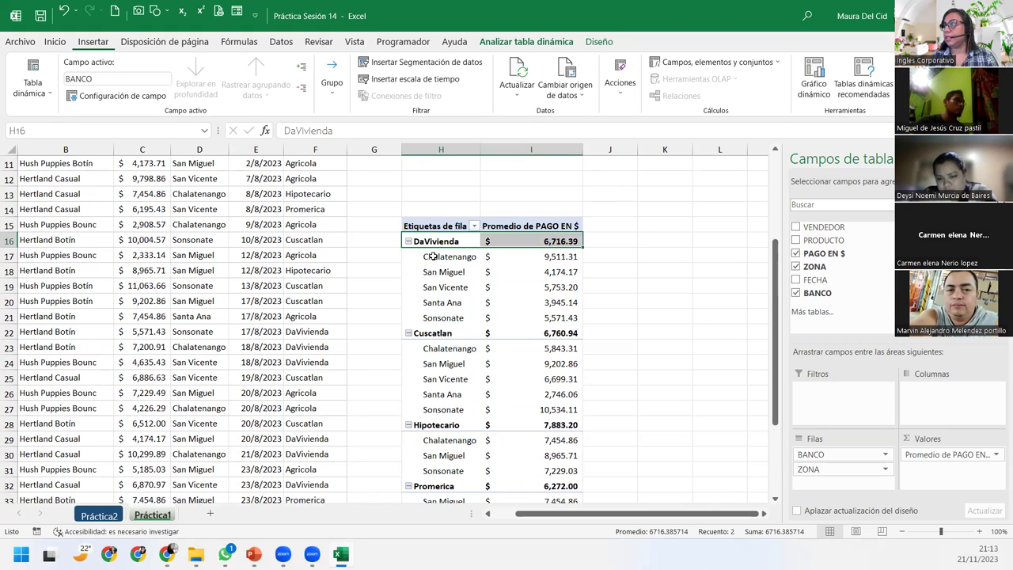
click(434, 262)
drag(434, 263, 447, 316)
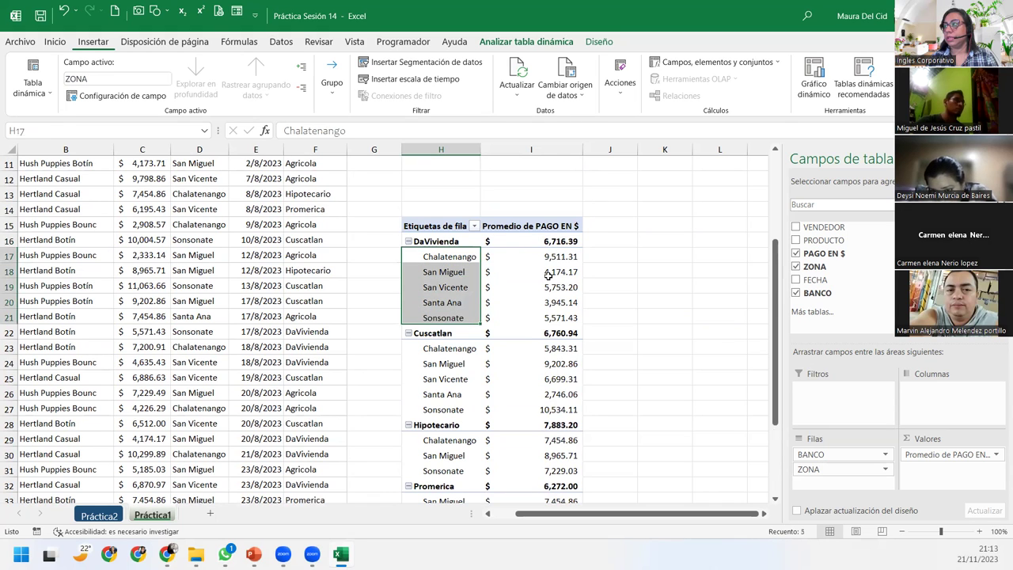
drag(525, 256, 535, 317)
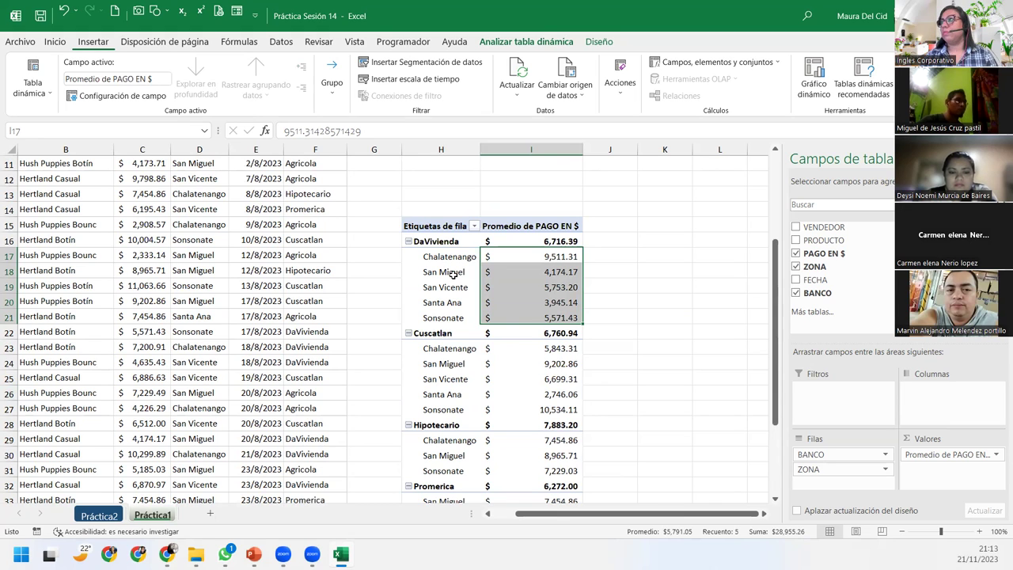
Point out the Sonsonate, Santa Ana, San Vicente and San Miguel zone labels
click(437, 310)
click(437, 312)
click(437, 302)
click(438, 288)
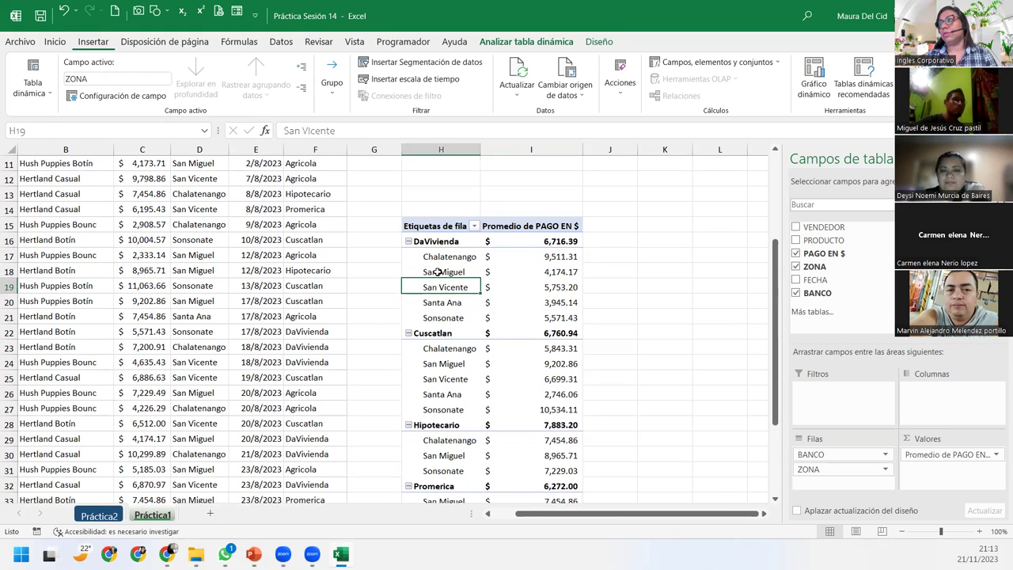
click(437, 272)
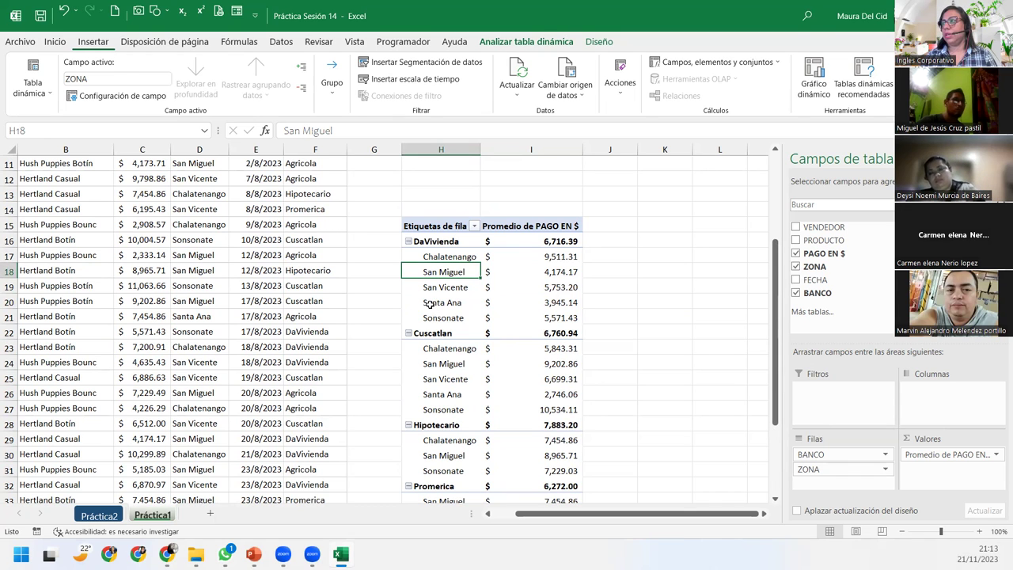
Step out of the pivot by selecting the first date in the source data
scroll(428, 304, down, 4)
scroll(428, 304, up, 4)
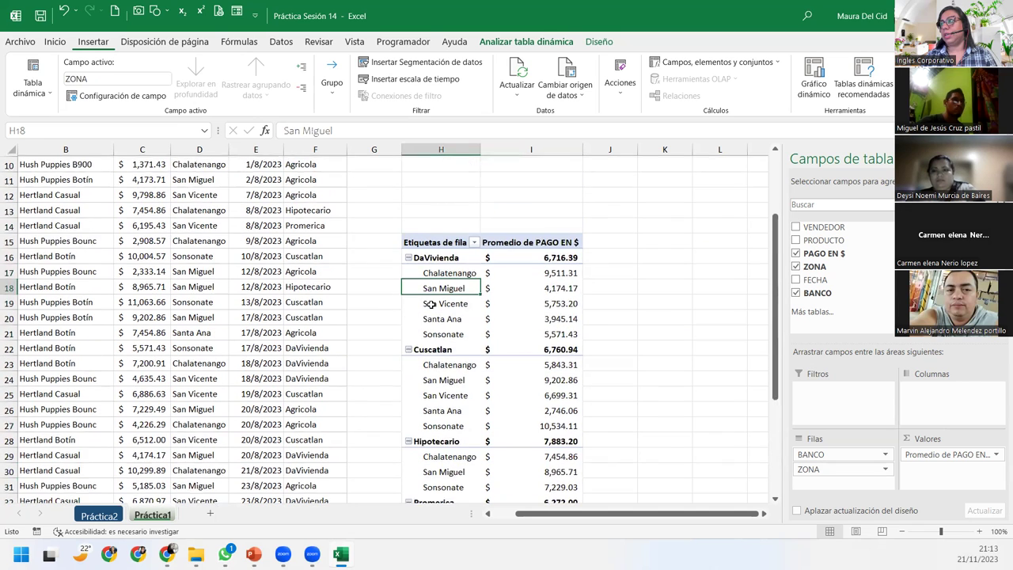
scroll(428, 303, up, 3)
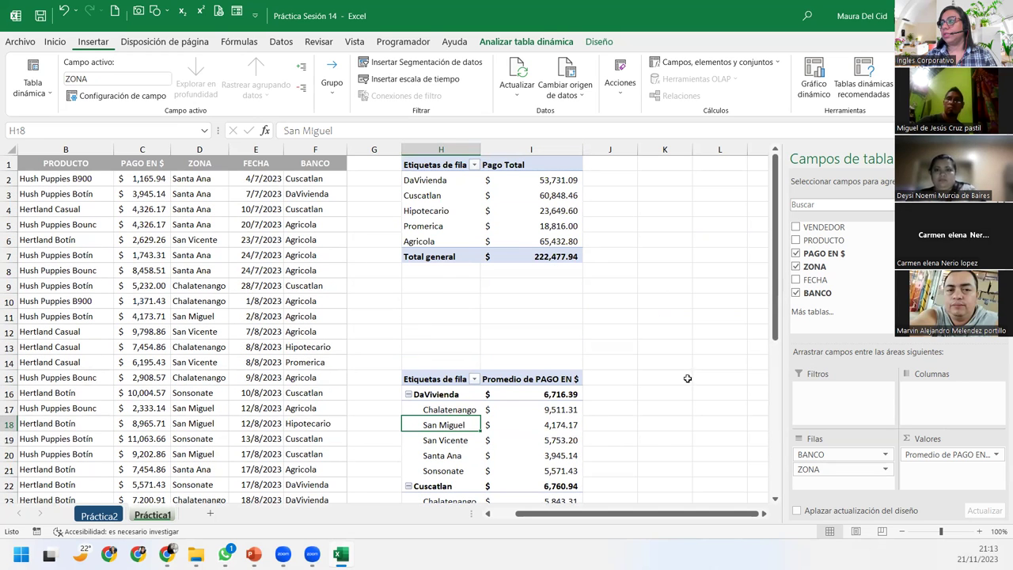
click(259, 176)
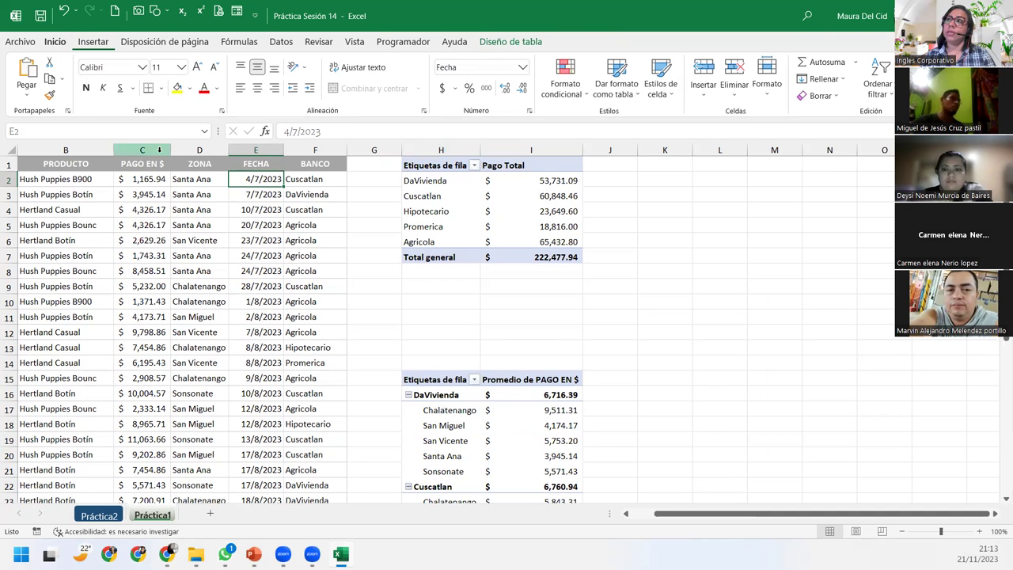
Insert a PivotTable from Tabla1 on this sheet at cell L1
click(93, 41)
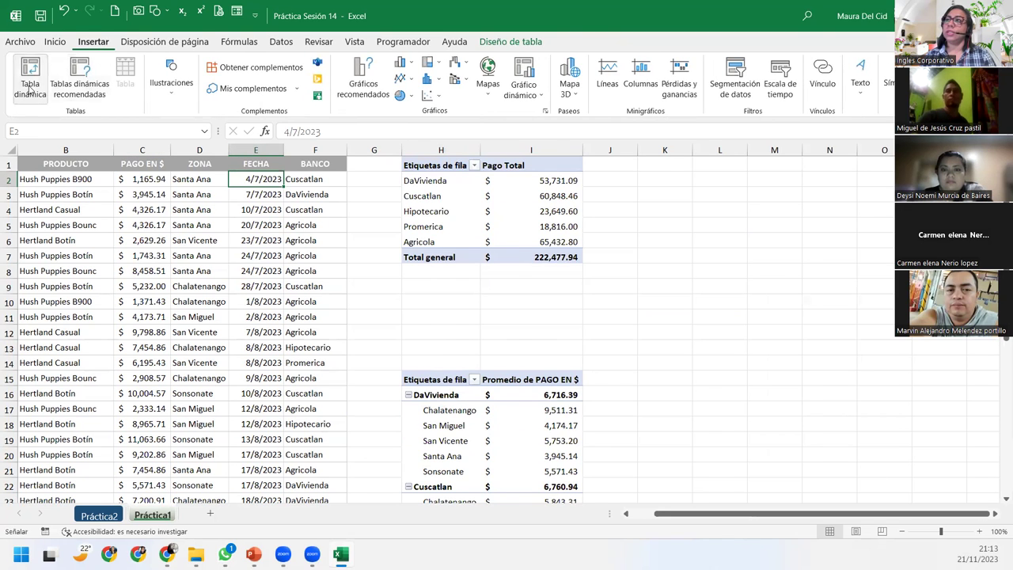
click(30, 78)
click(206, 342)
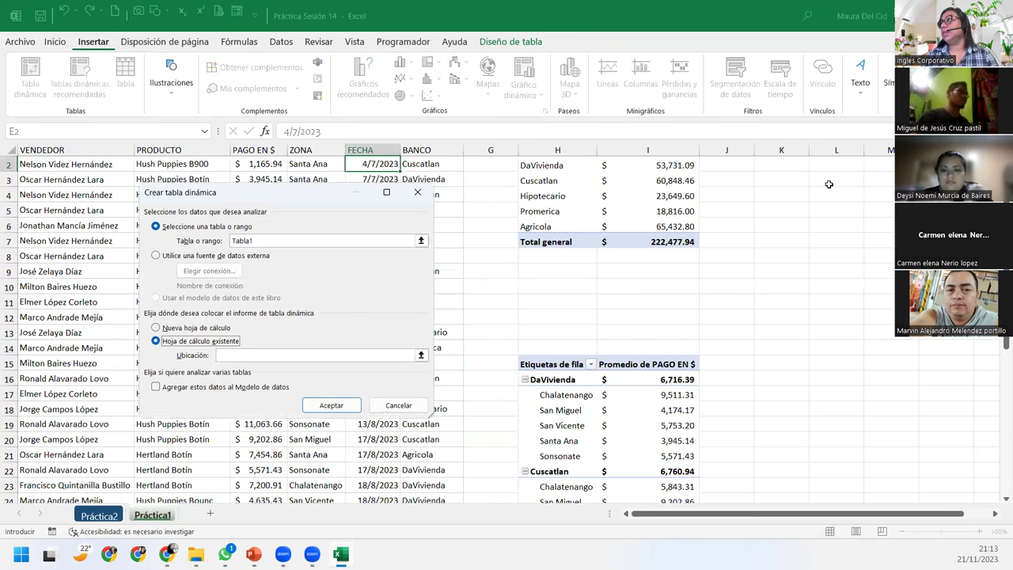
click(828, 159)
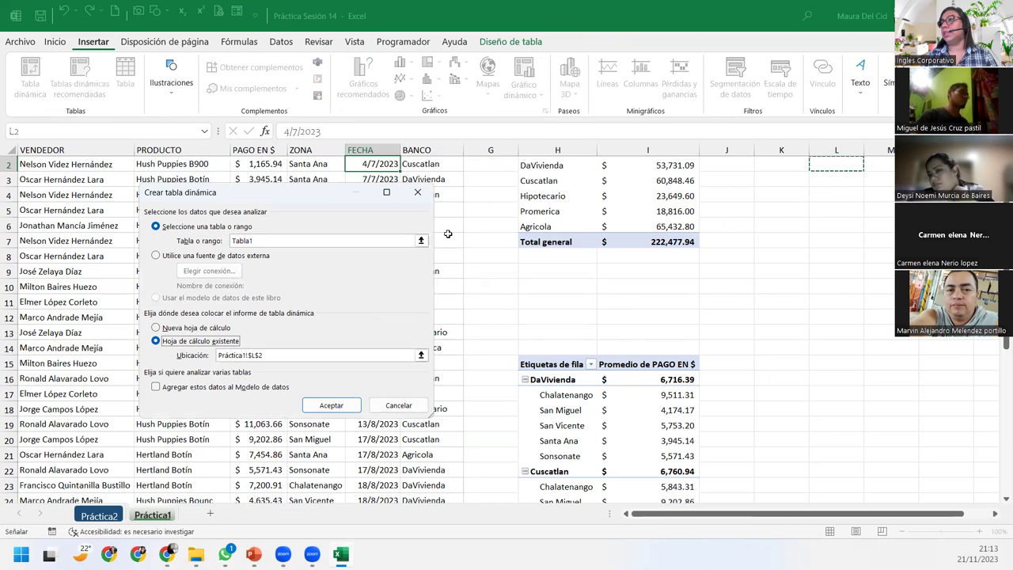
scroll(831, 190, up, 1)
click(833, 150)
click(831, 165)
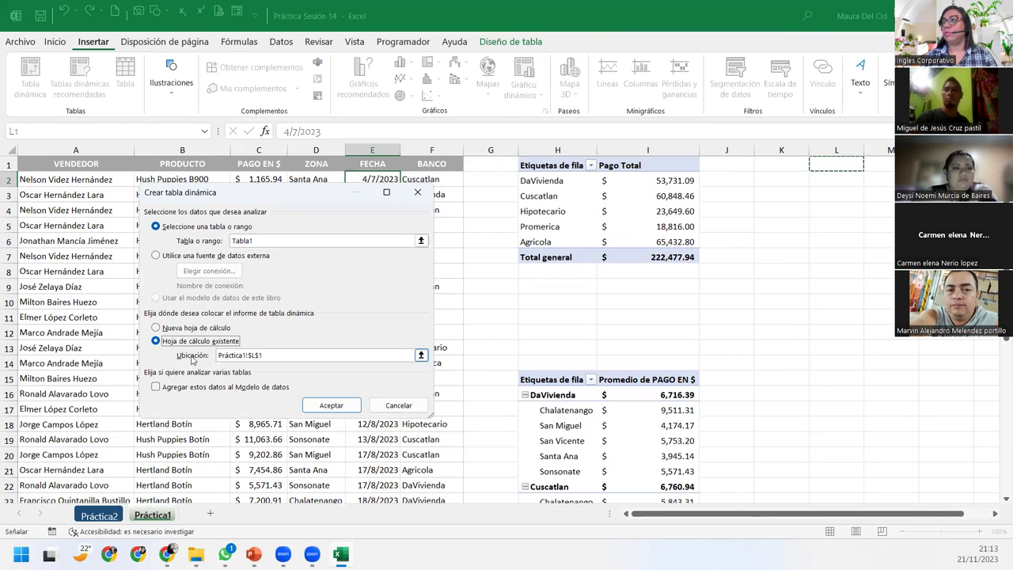
click(331, 405)
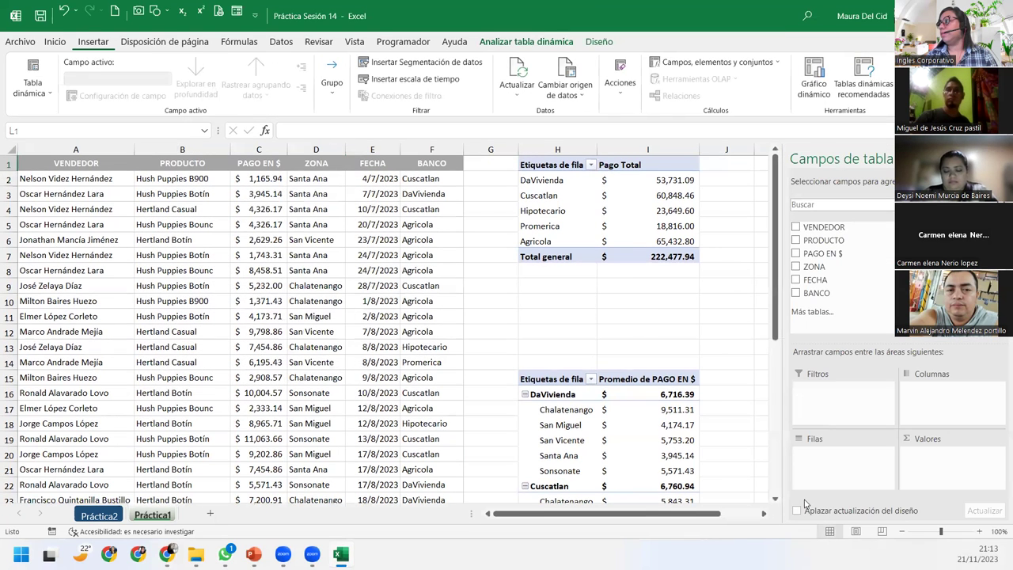
Put ZONA in the rows and sum PAGO EN $ as the values
click(765, 514)
scroll(764, 514, right, 7)
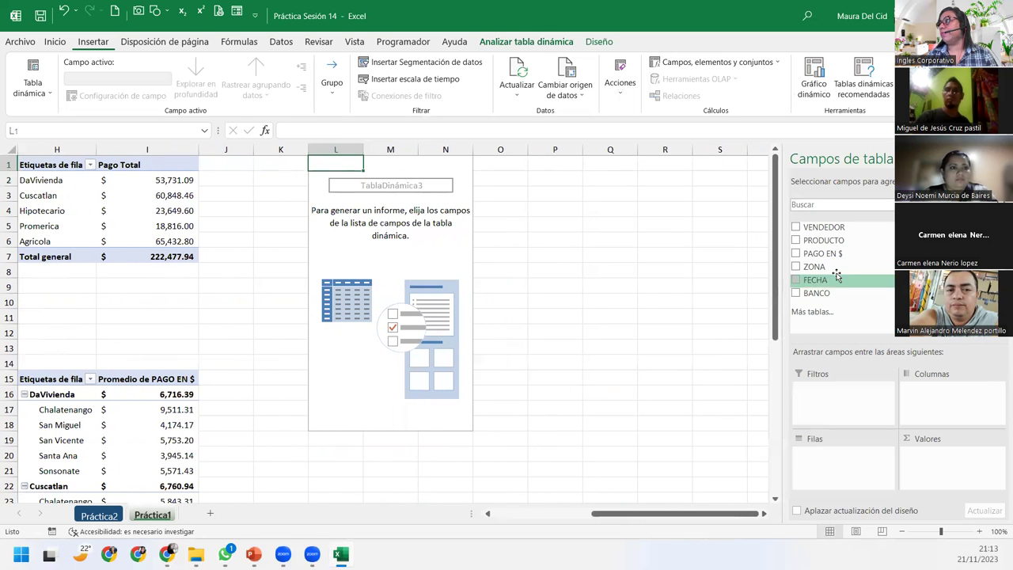
mouse_move(815, 267)
mouse_down()
mouse_move(872, 472)
mouse_move(861, 462)
mouse_up()
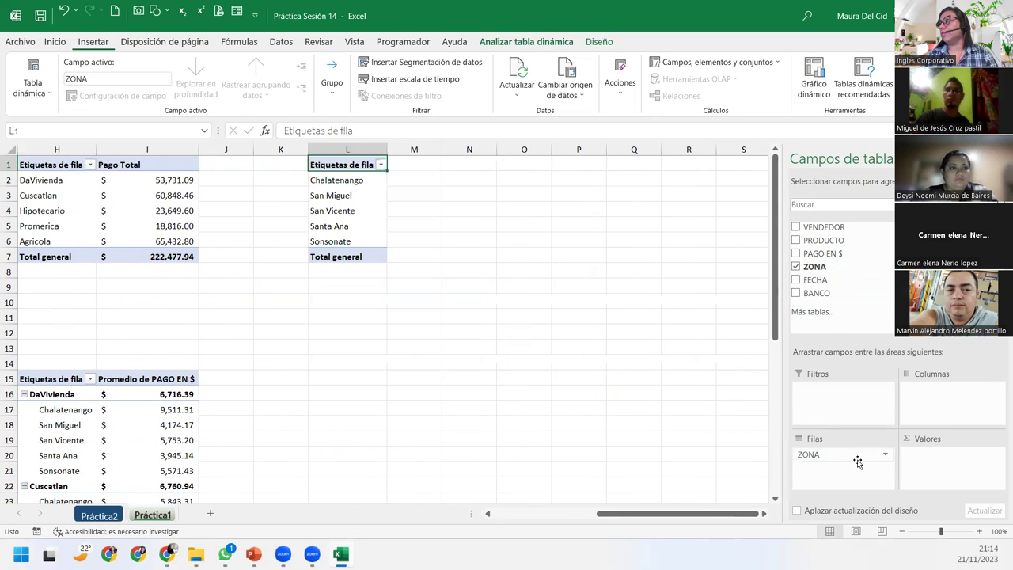
drag(823, 253, 955, 470)
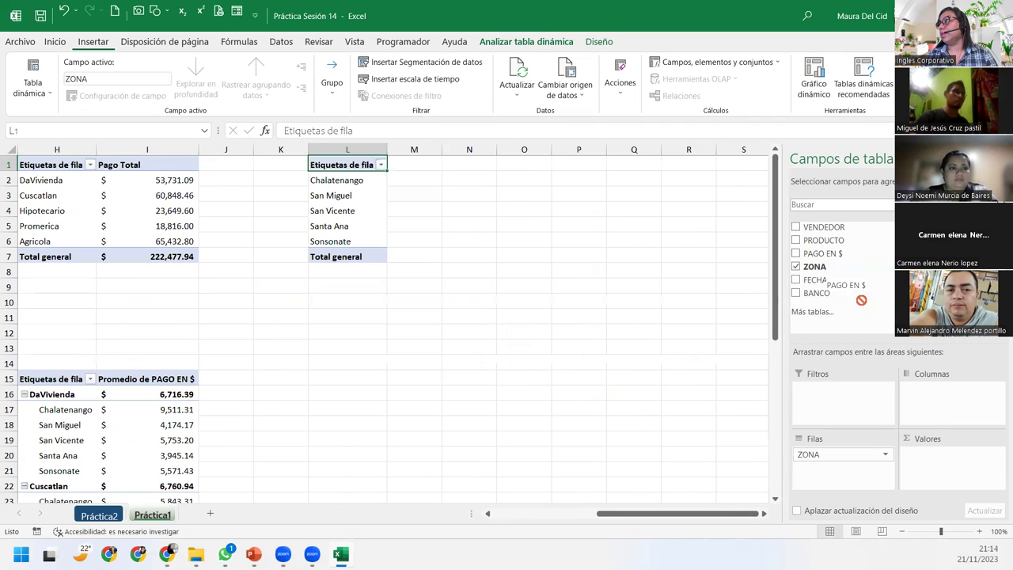
click(957, 454)
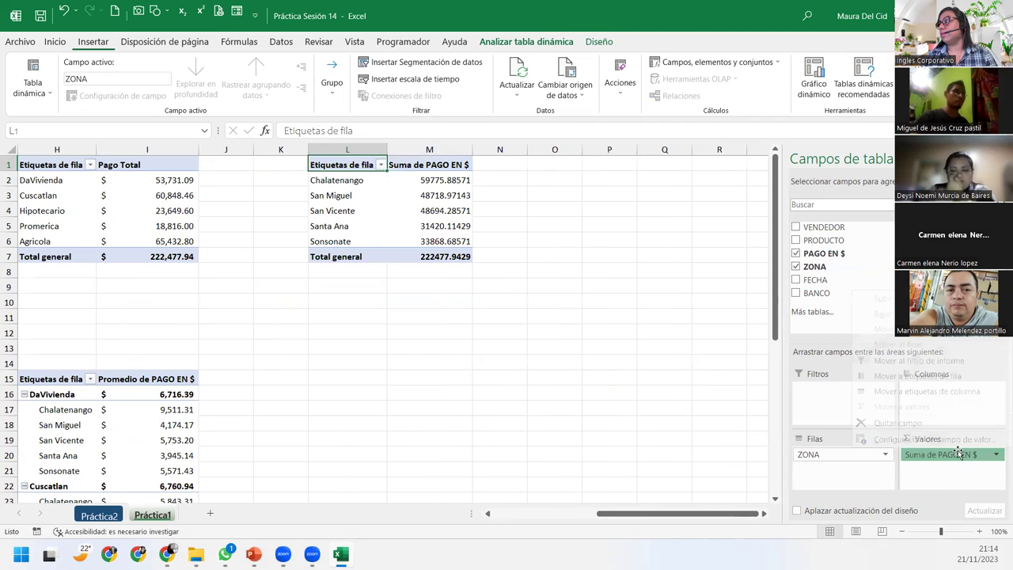
Name the sum field 'Total de Pago' and format it as Contabilidad with the El Salvador $ symbol
click(889, 440)
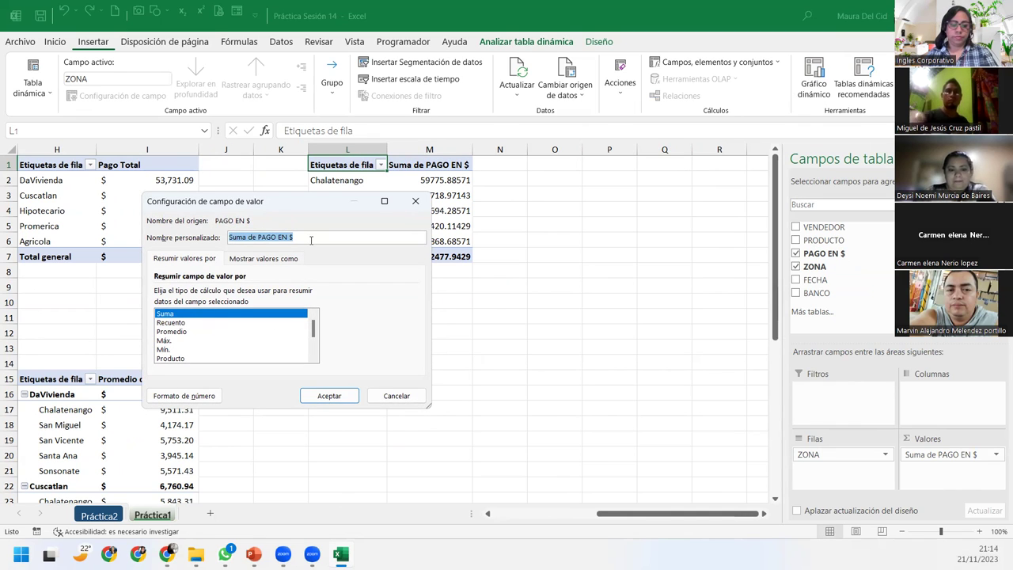
text(Total de )
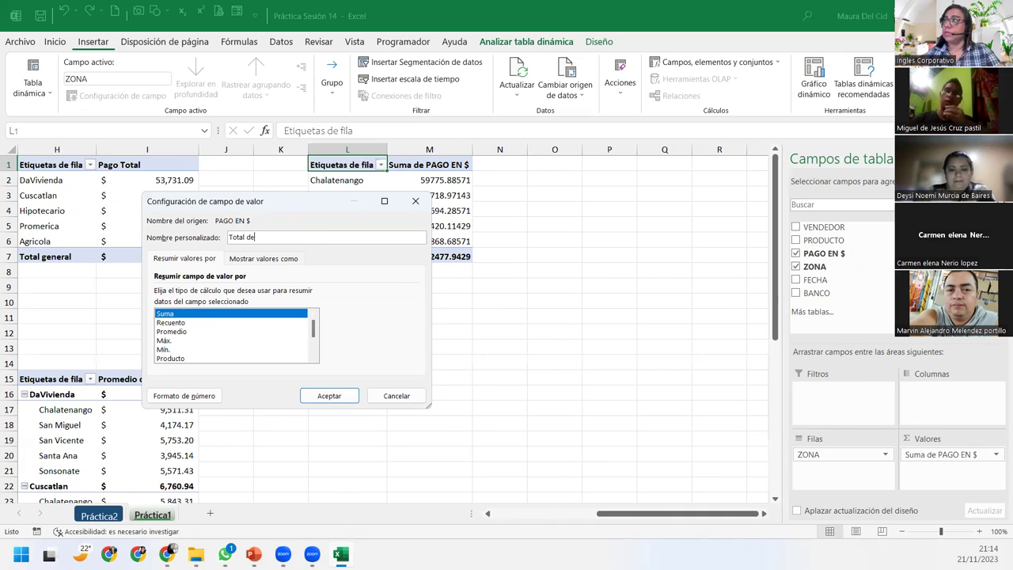
text(Pago)
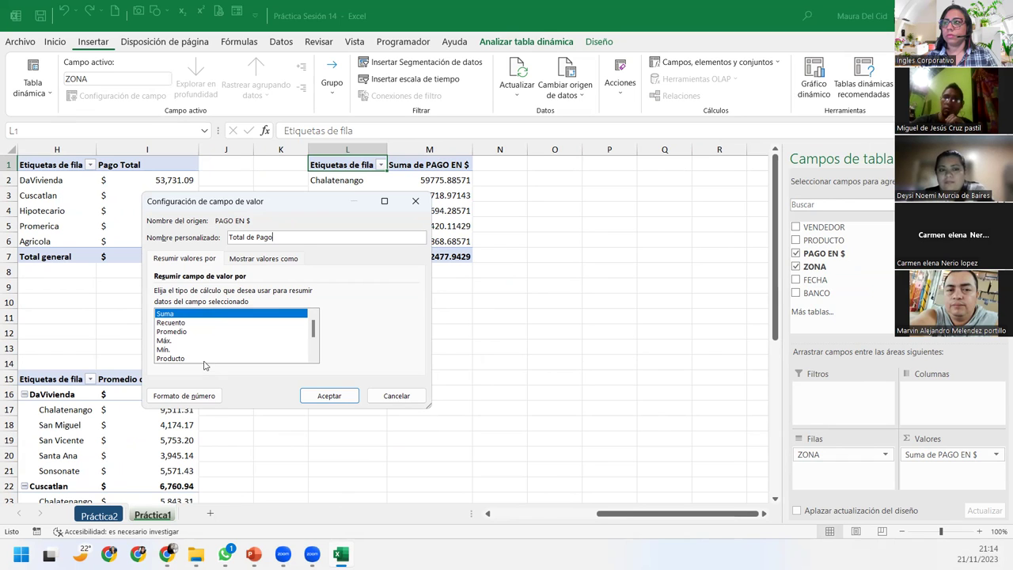
click(194, 397)
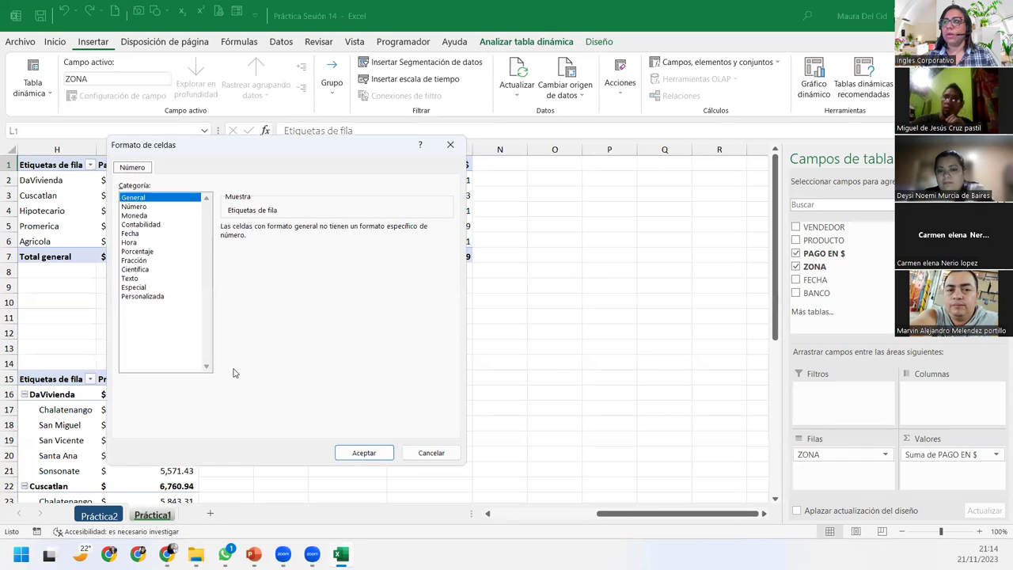
click(147, 225)
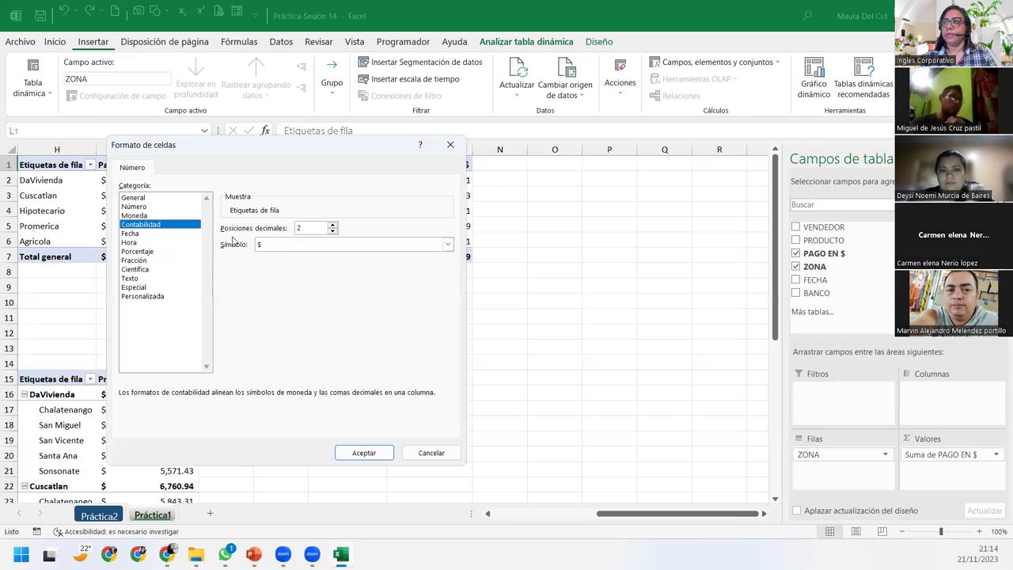
click(282, 244)
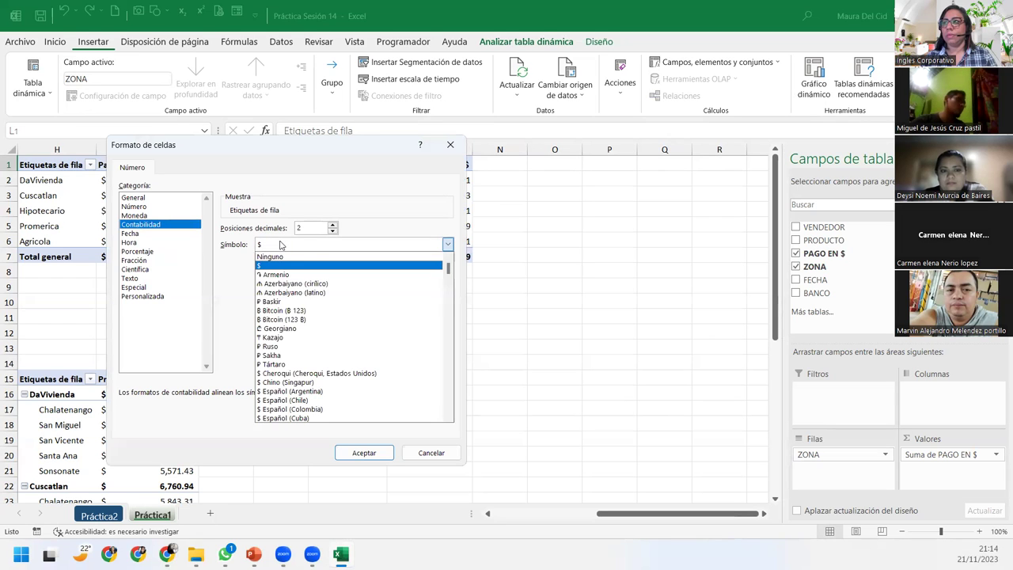
scroll(296, 385, down, 1)
click(301, 385)
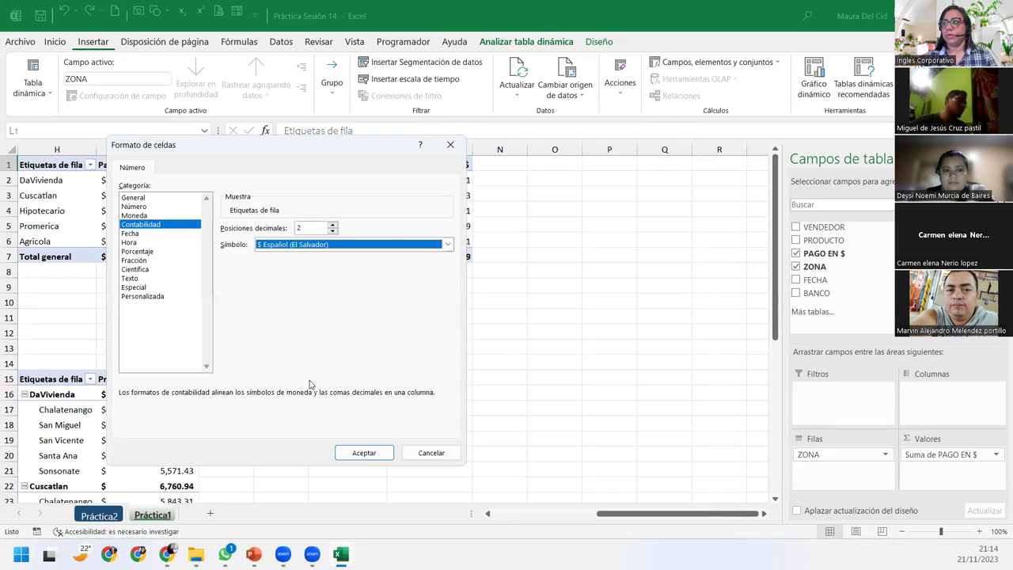
click(362, 453)
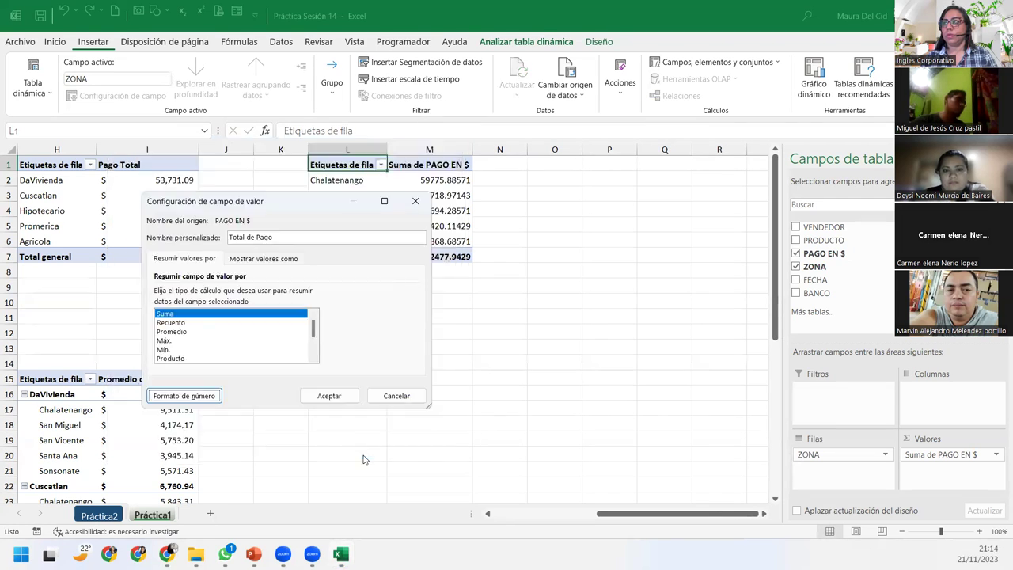
click(328, 395)
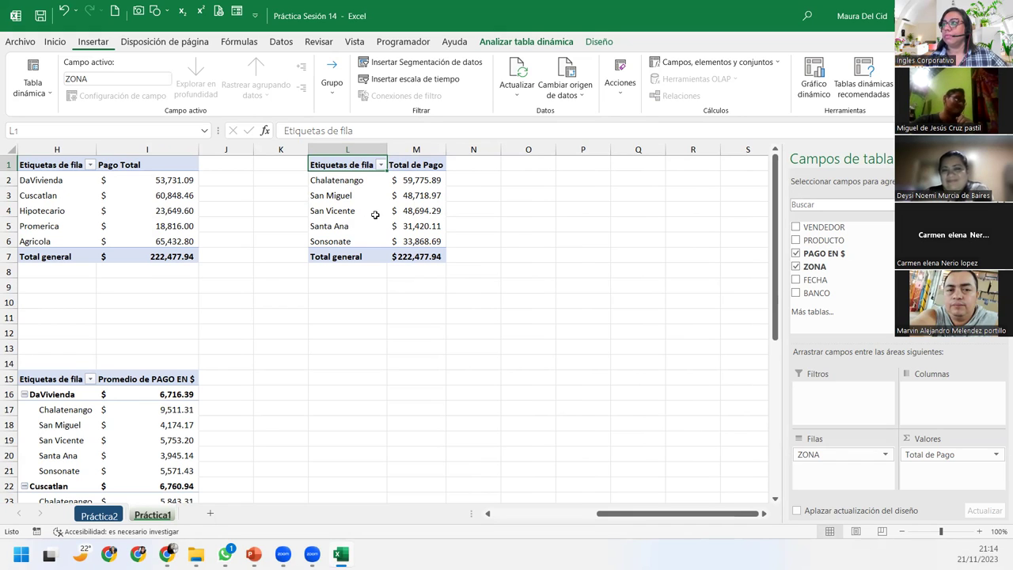
click(352, 181)
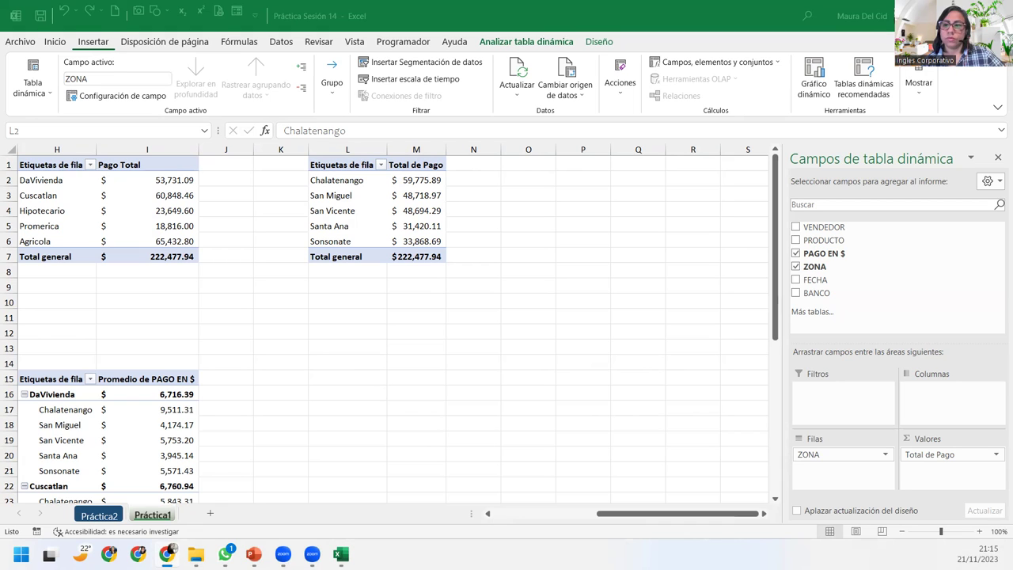
click(314, 200)
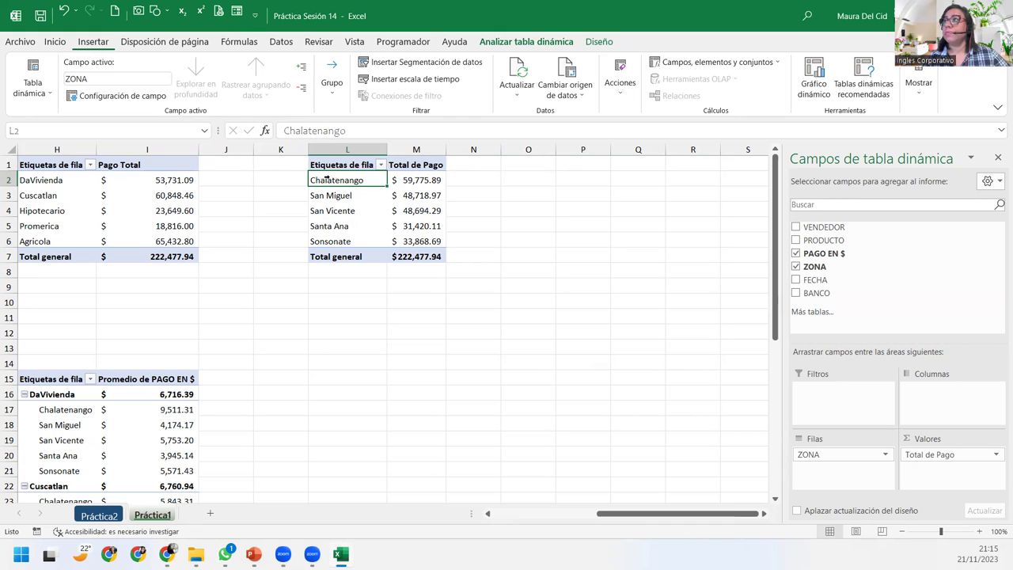
key(shift+Right)
key(shift+Down)
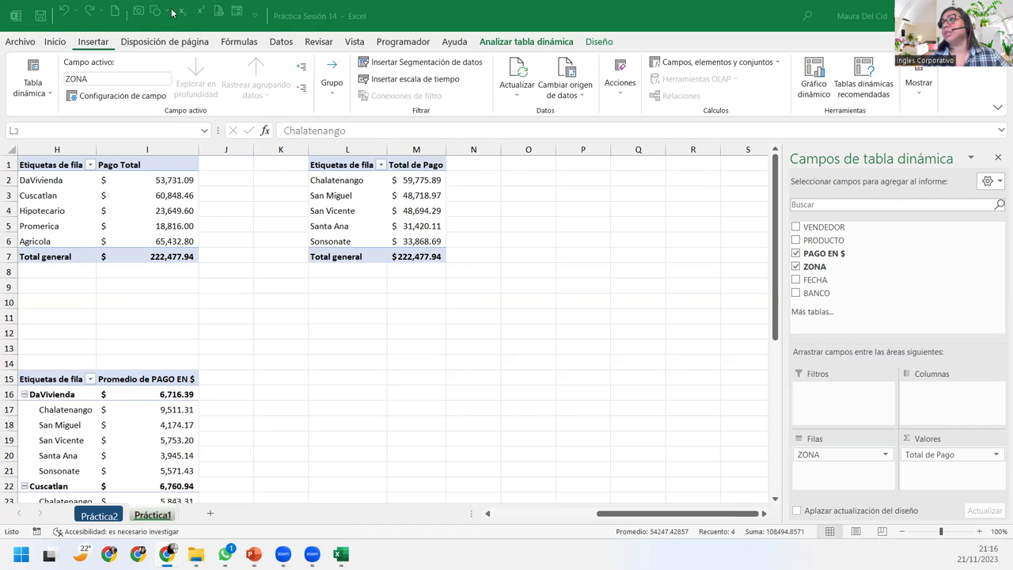
drag(321, 186, 412, 195)
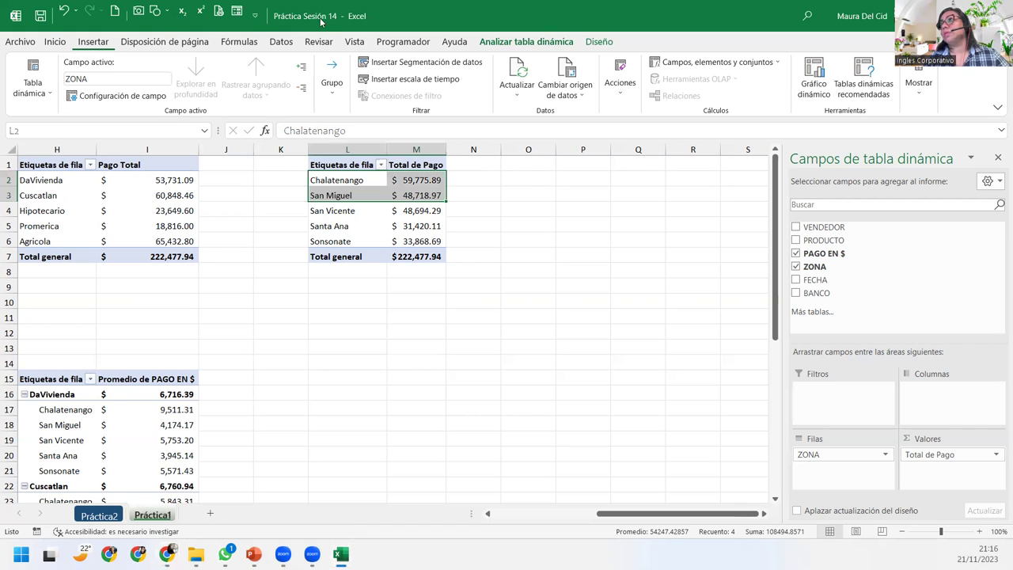
click(518, 41)
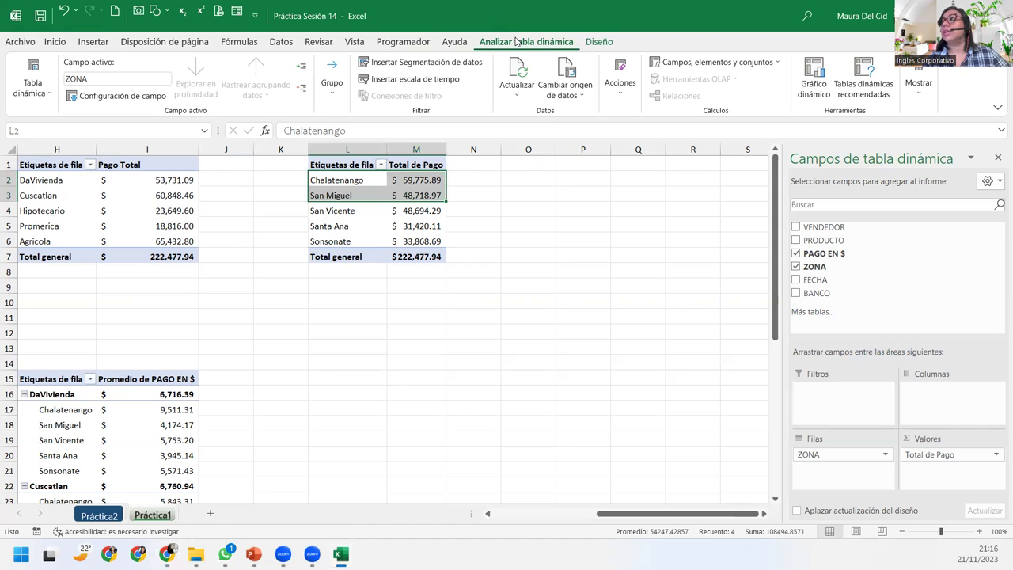
click(327, 103)
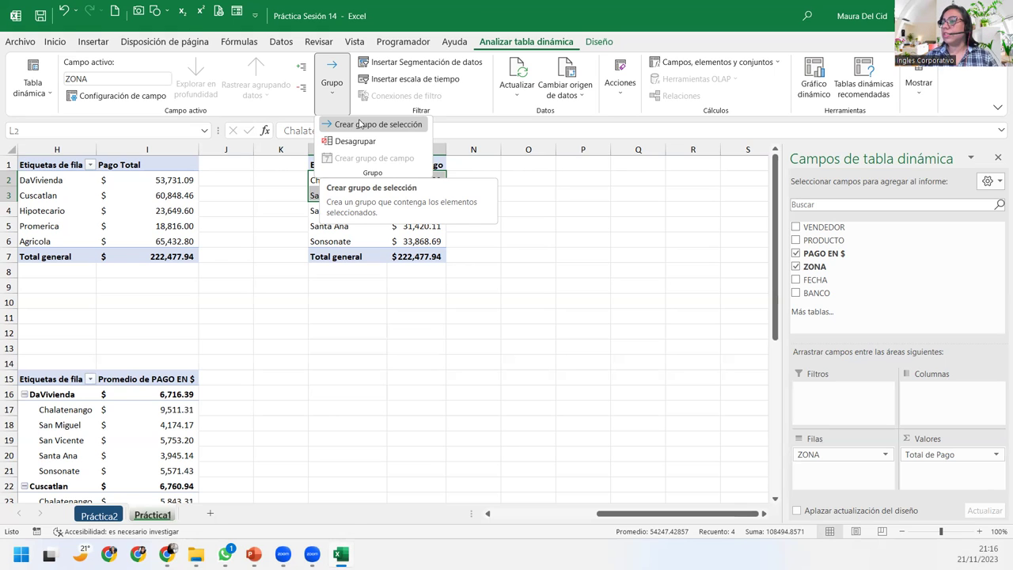
click(380, 124)
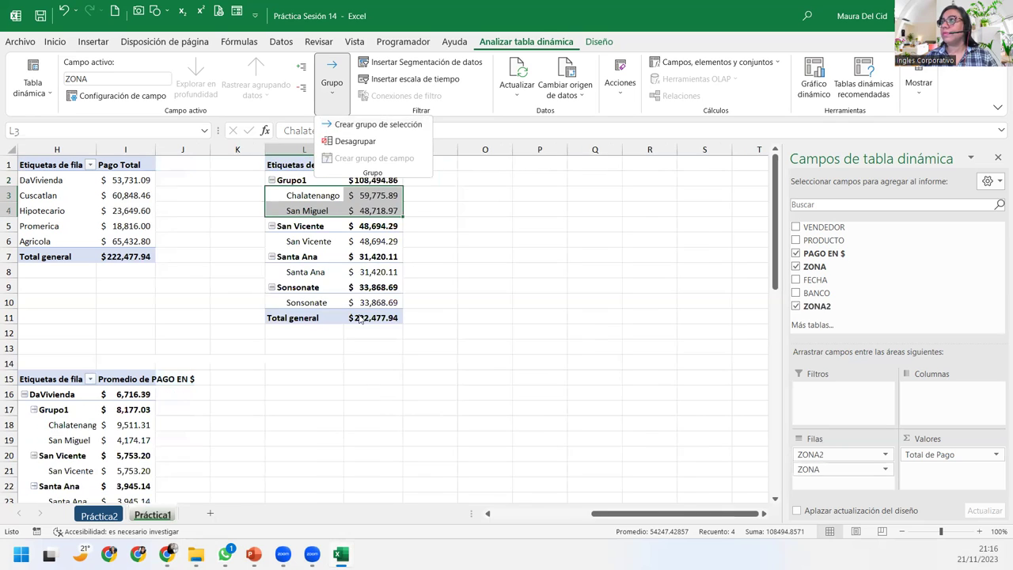
click(320, 237)
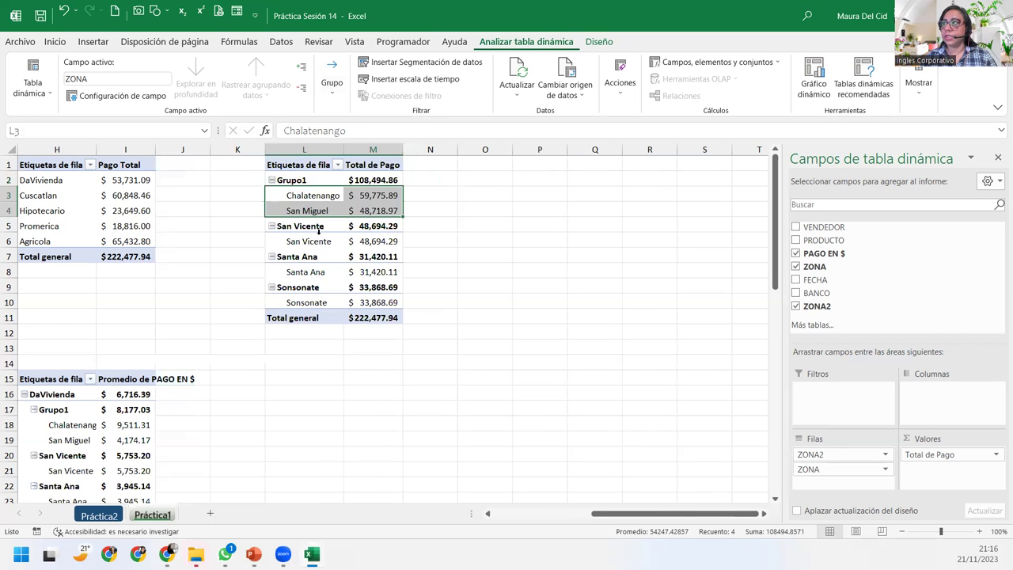
click(277, 242)
key(shift+Right)
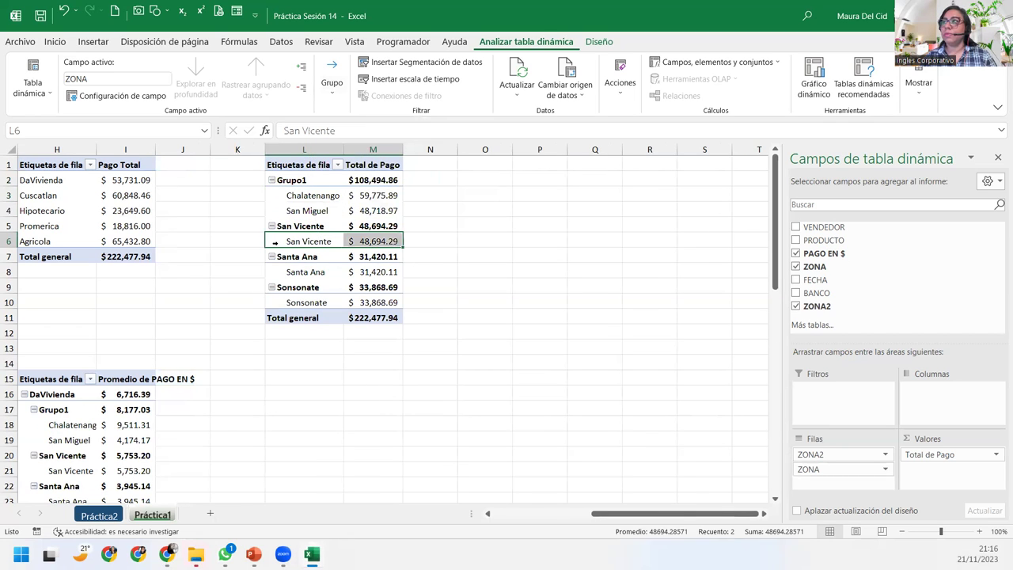
click(273, 318)
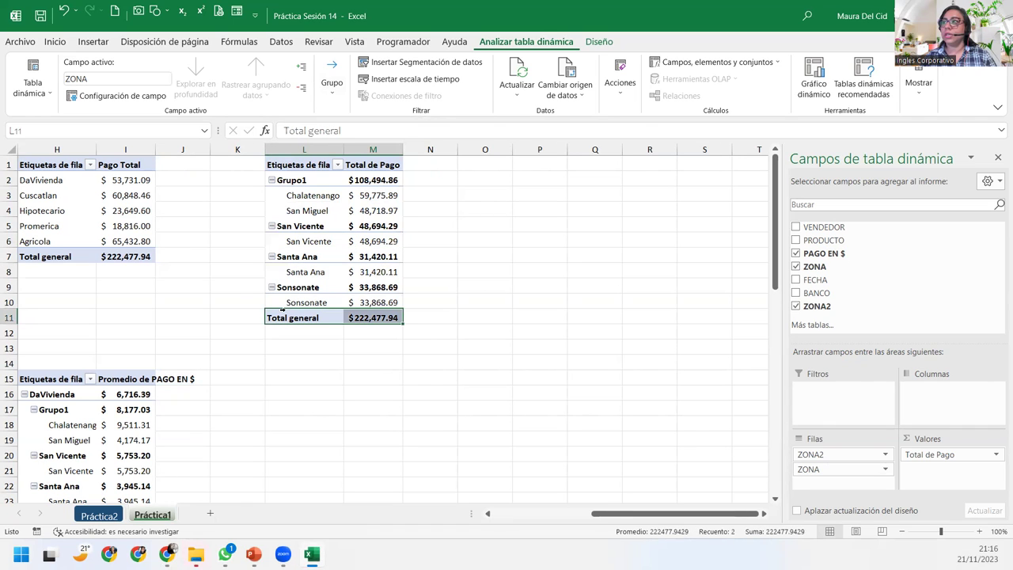
click(278, 241)
ctrl+click(277, 273)
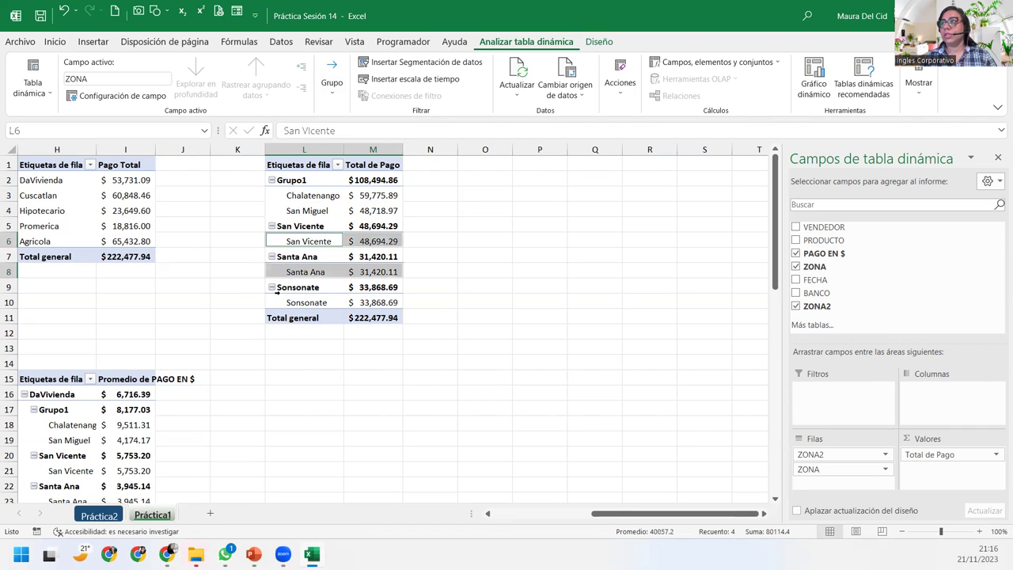
ctrl+click(277, 302)
click(332, 71)
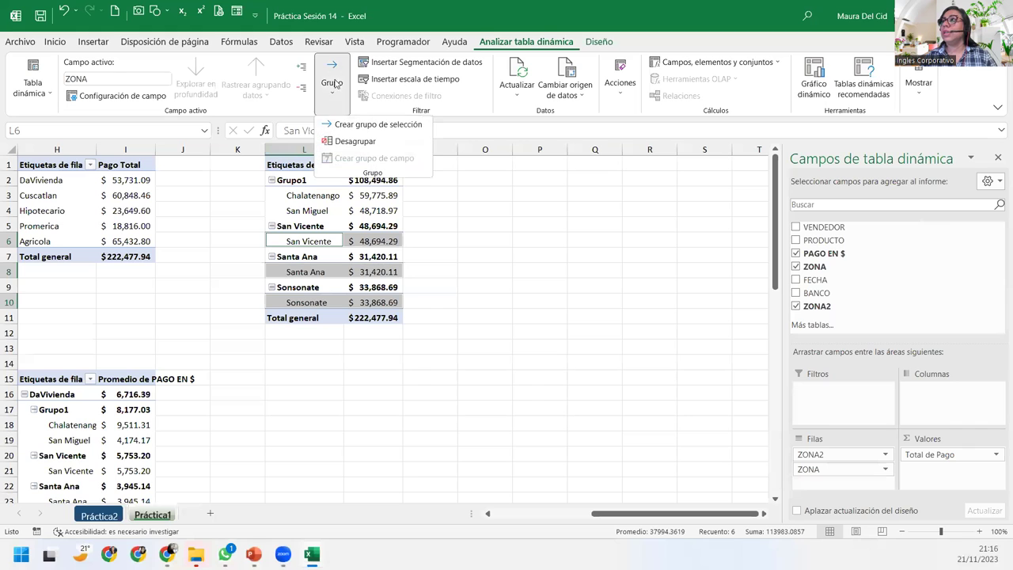
click(348, 124)
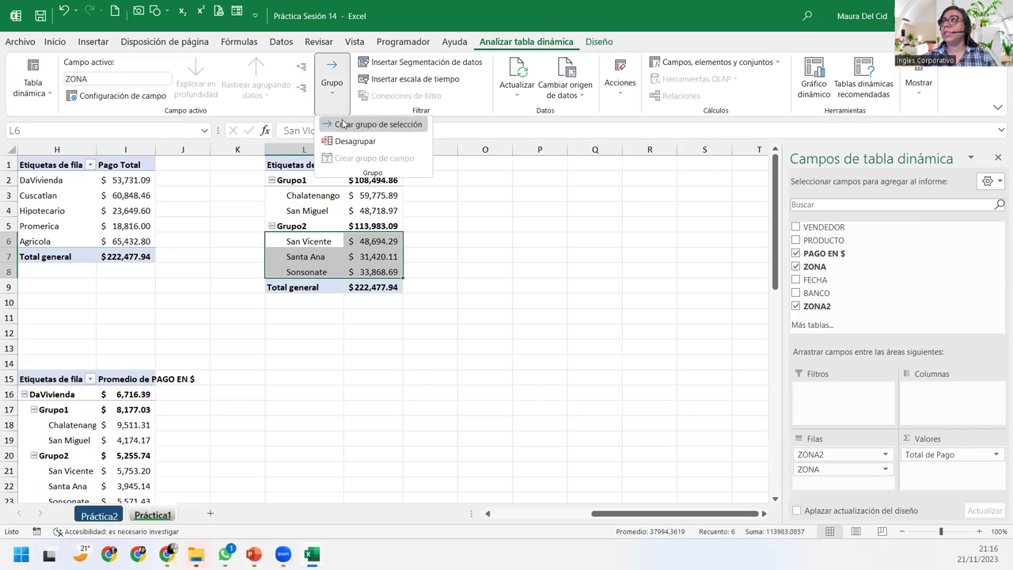
click(319, 254)
click(316, 211)
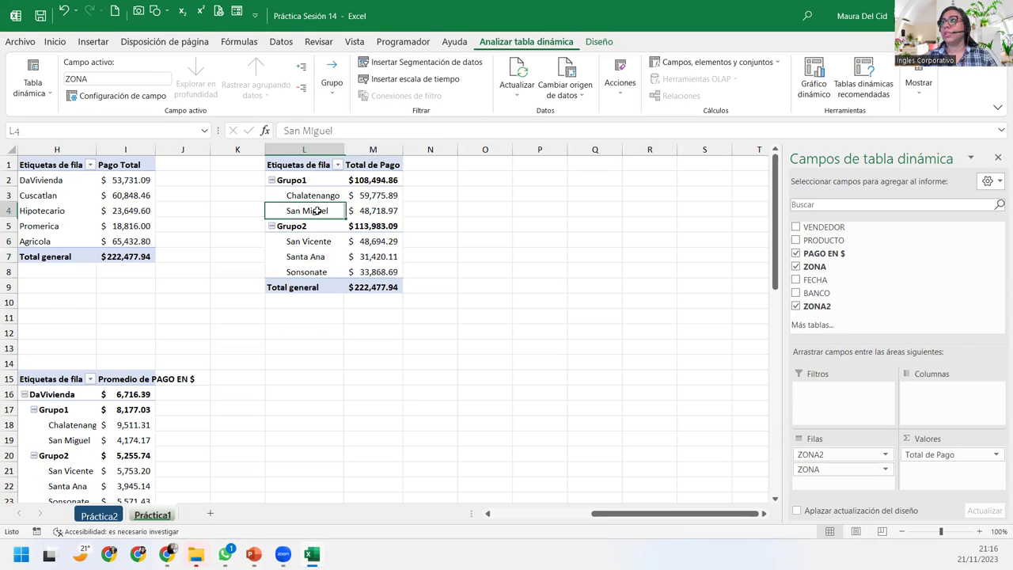
shift+click(317, 271)
click(980, 532)
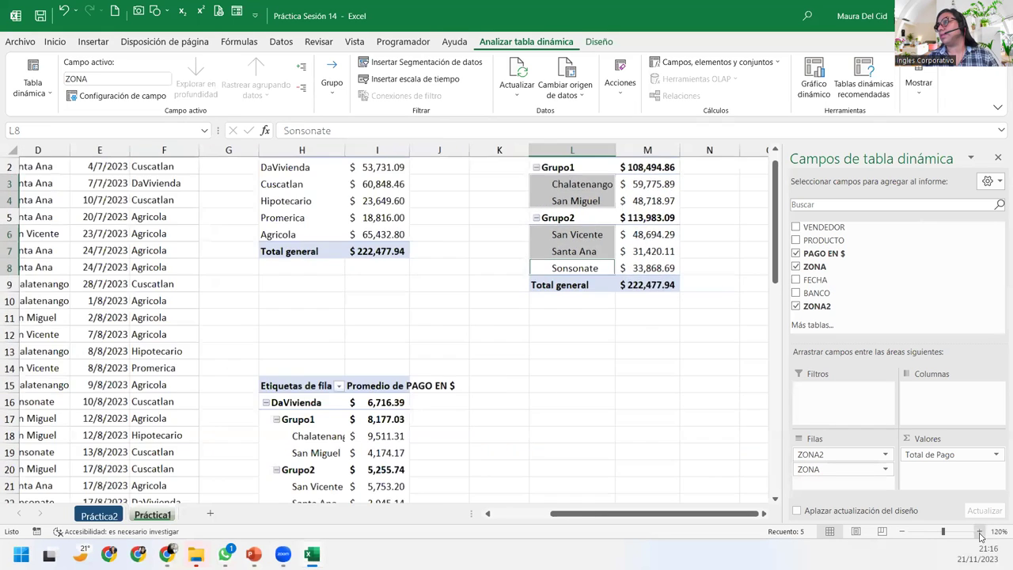
click(980, 531)
click(980, 532)
drag(604, 514, 672, 515)
scroll(651, 357, up, 1)
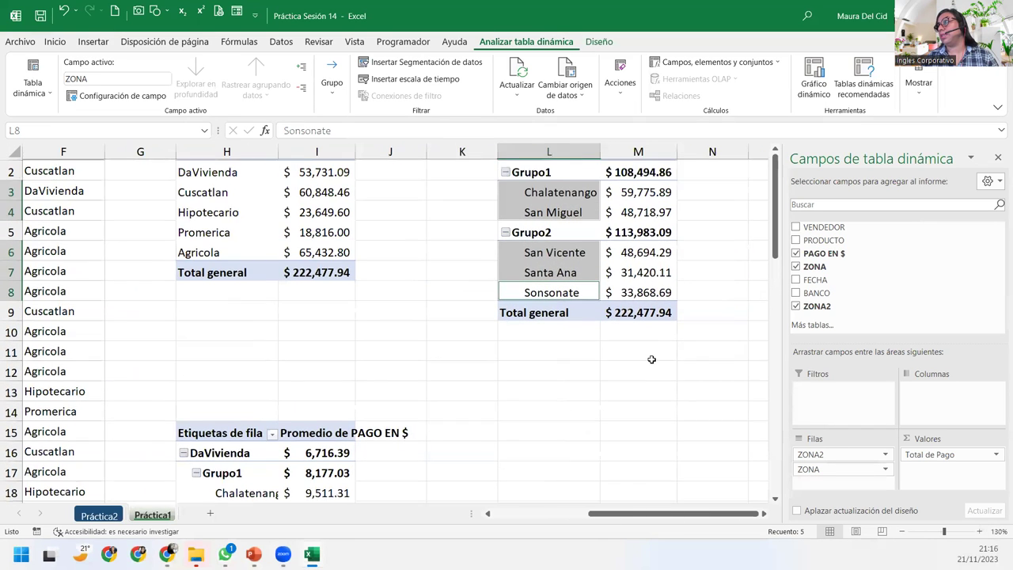
click(613, 173)
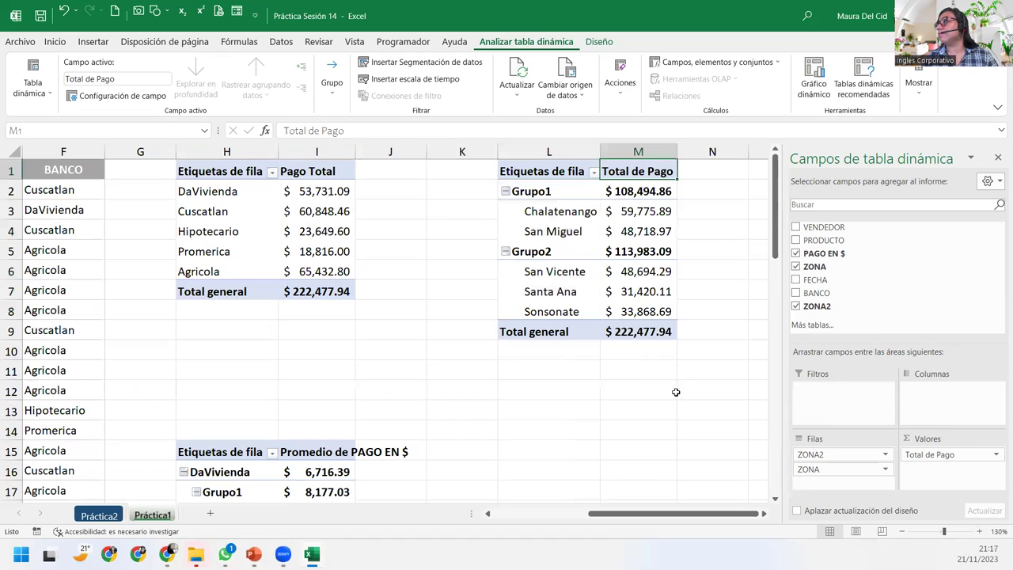
click(766, 515)
click(766, 514)
click(766, 514)
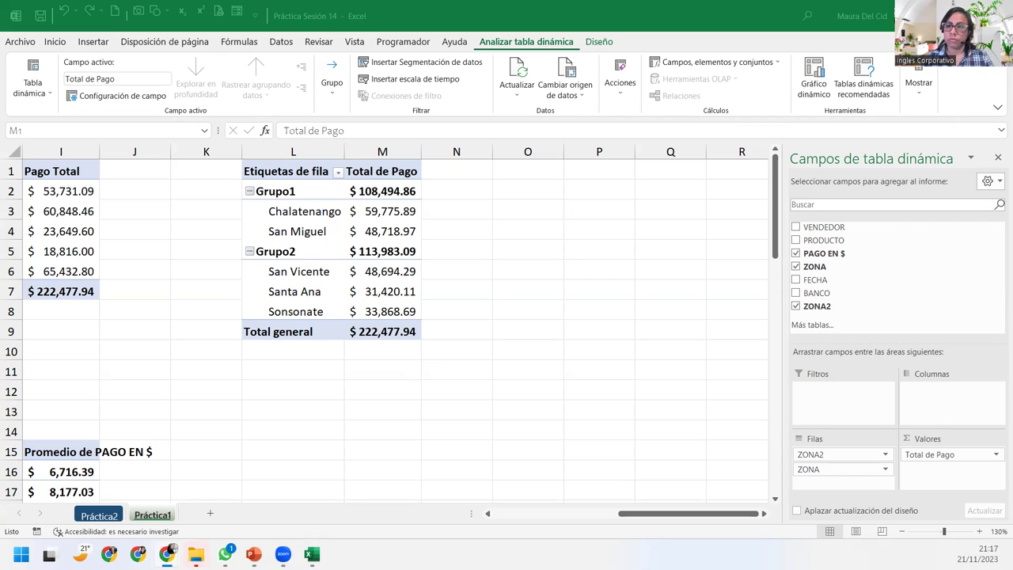
Undo Grupo2, Grupo1 and ZONA2, then redo to restore the Total de Pago currency values
click(63, 11)
click(63, 11)
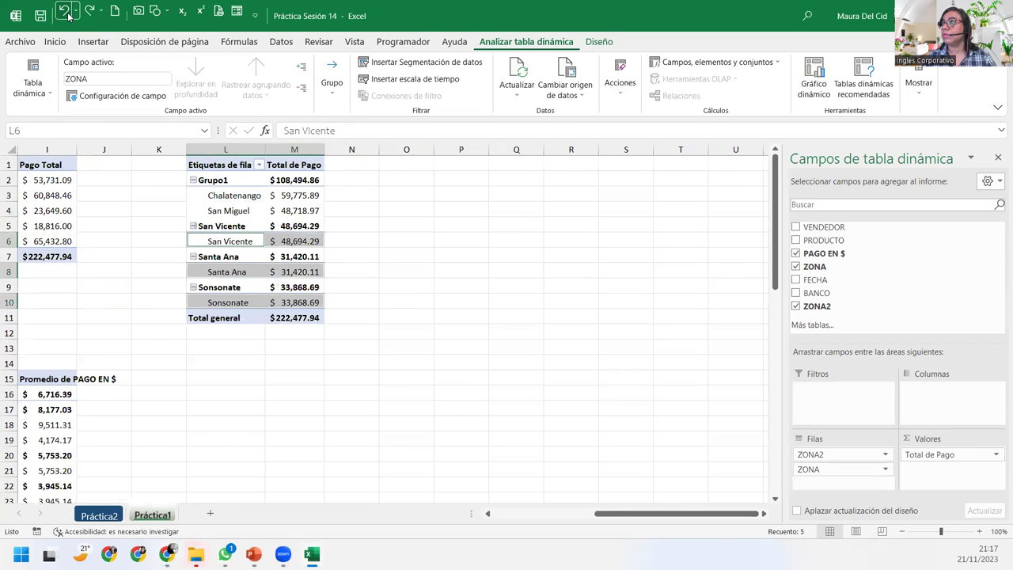
click(67, 14)
click(67, 14)
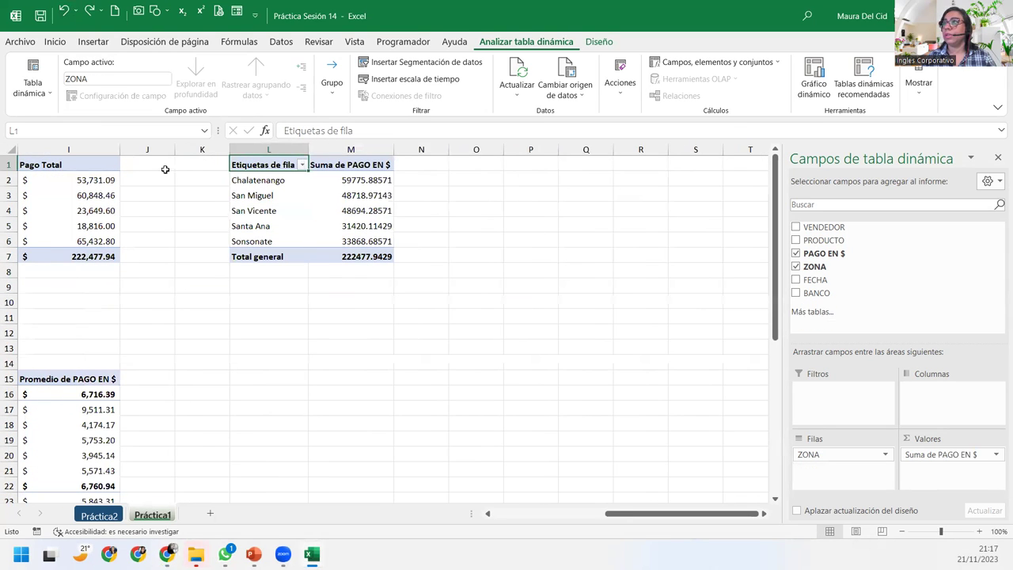
click(90, 11)
click(253, 194)
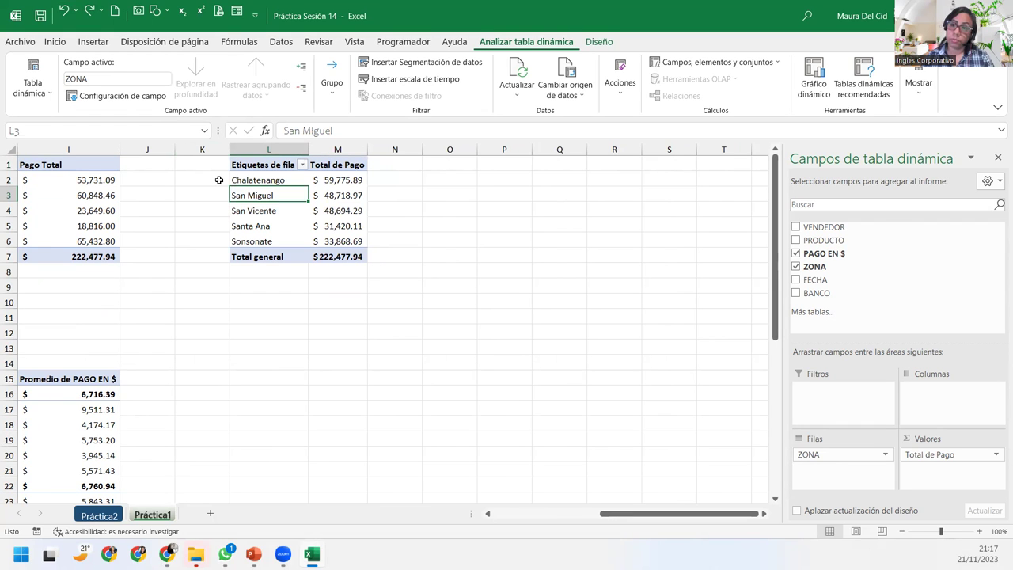
Zoom in to check the five ungrouped zones, Chalatenango showing $59,775.89
click(980, 531)
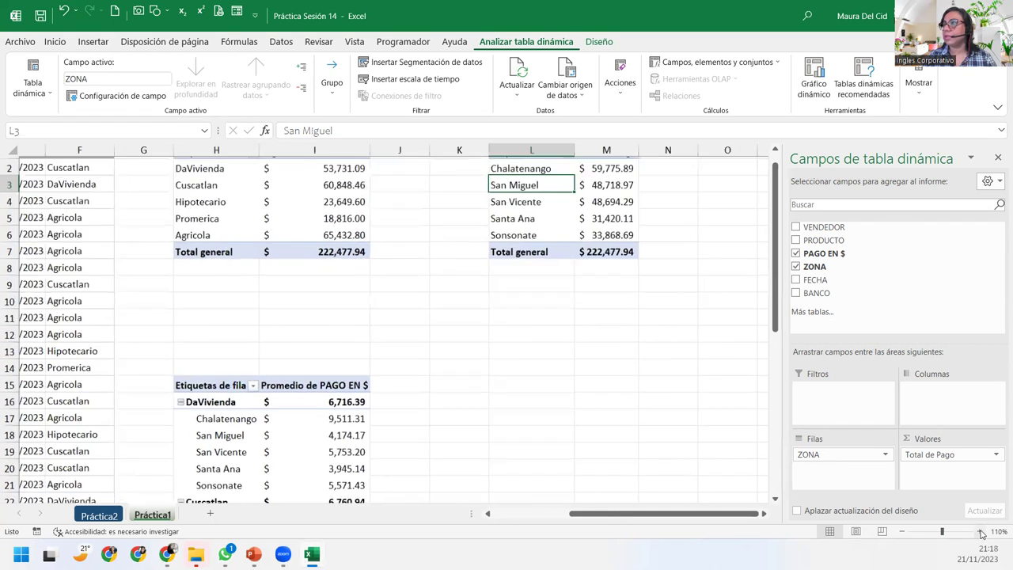
click(980, 531)
click(980, 531)
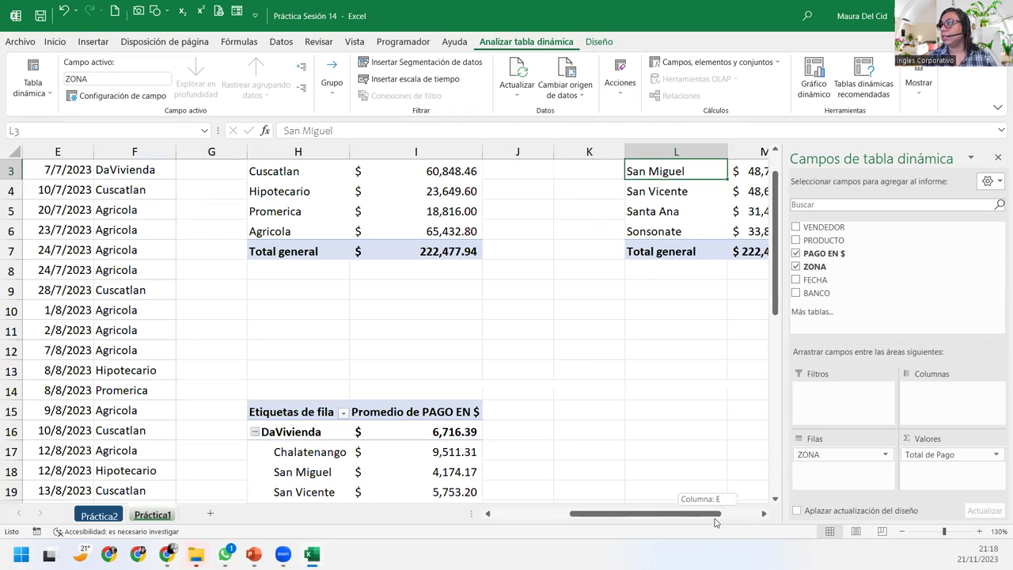
drag(715, 521, 754, 522)
scroll(712, 396, up, 1)
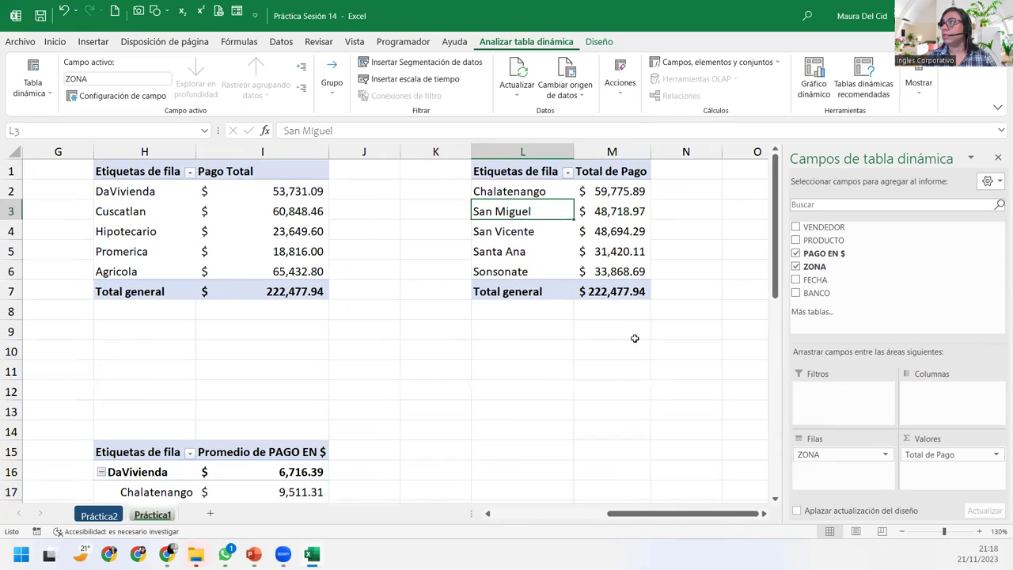
mouse_move(611, 291)
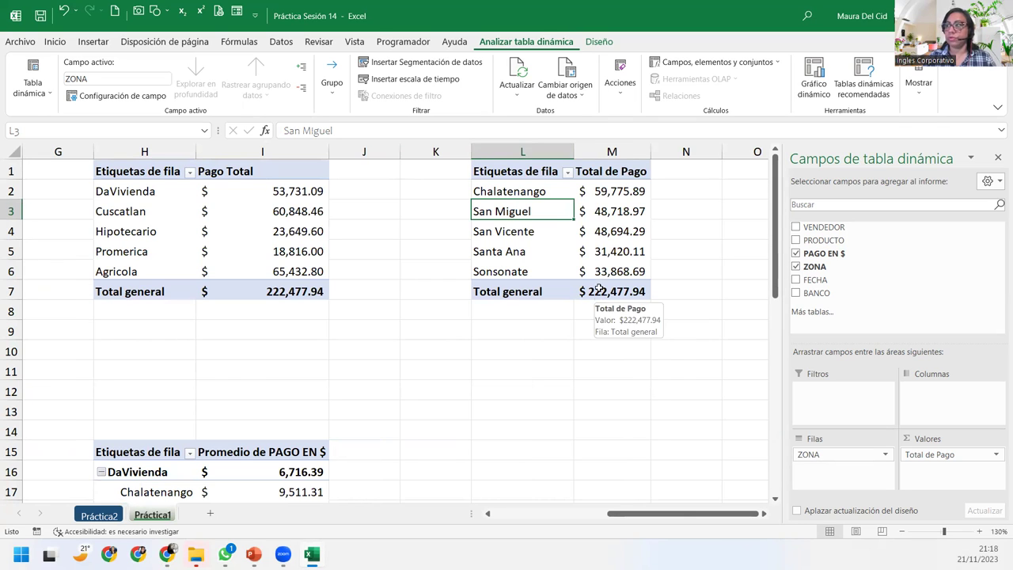
click(545, 192)
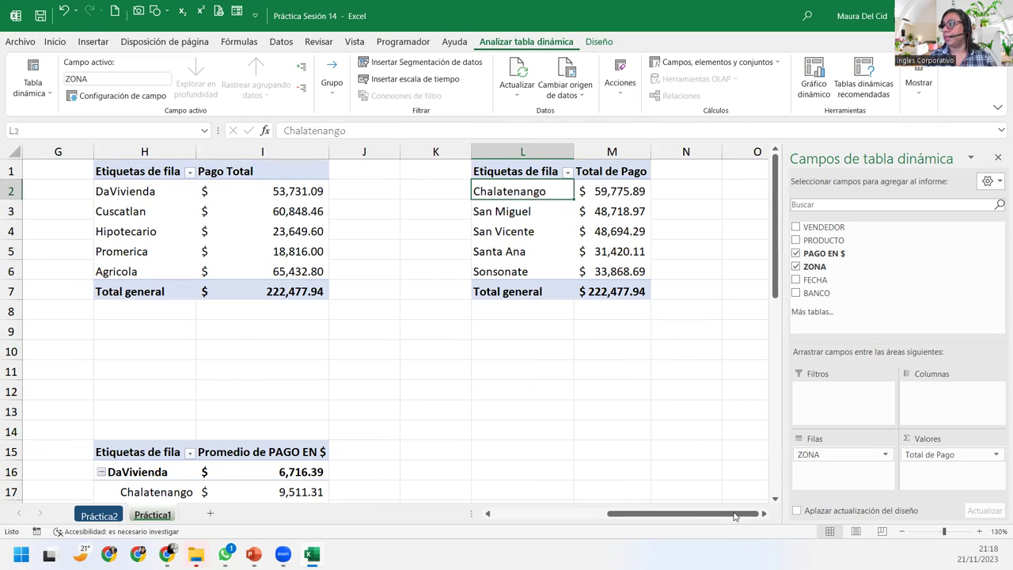
click(764, 513)
click(764, 514)
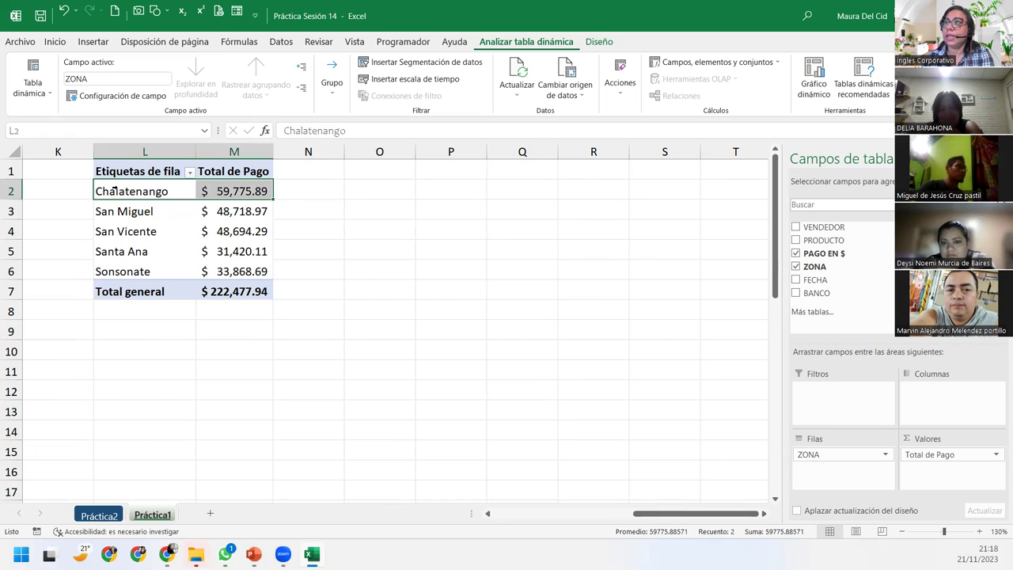
Select the Chalatenango and San Miguel rows (L2:M3) and group them into Grupo1
drag(114, 188, 238, 211)
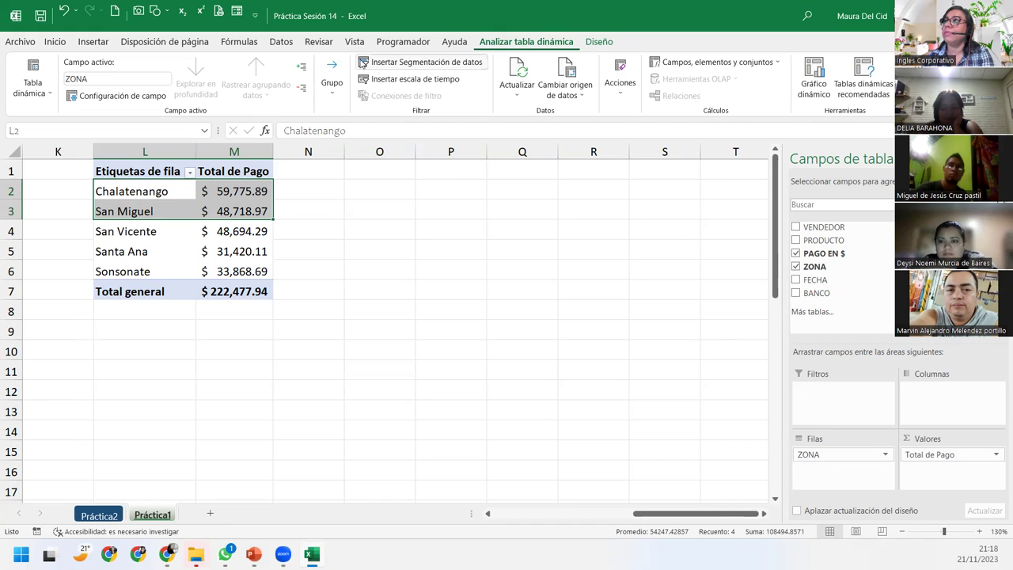
click(332, 93)
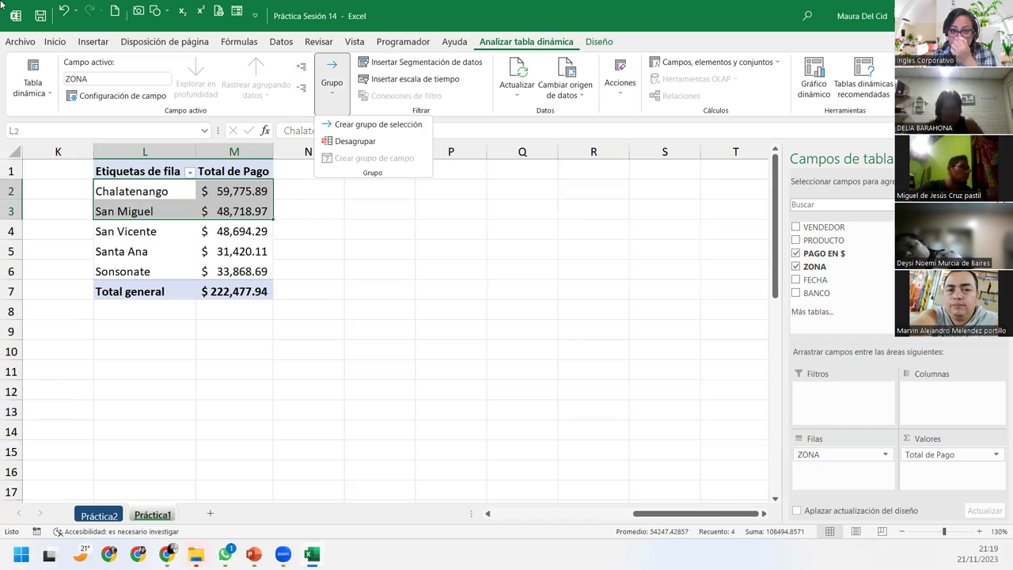
key(alt+Tab)
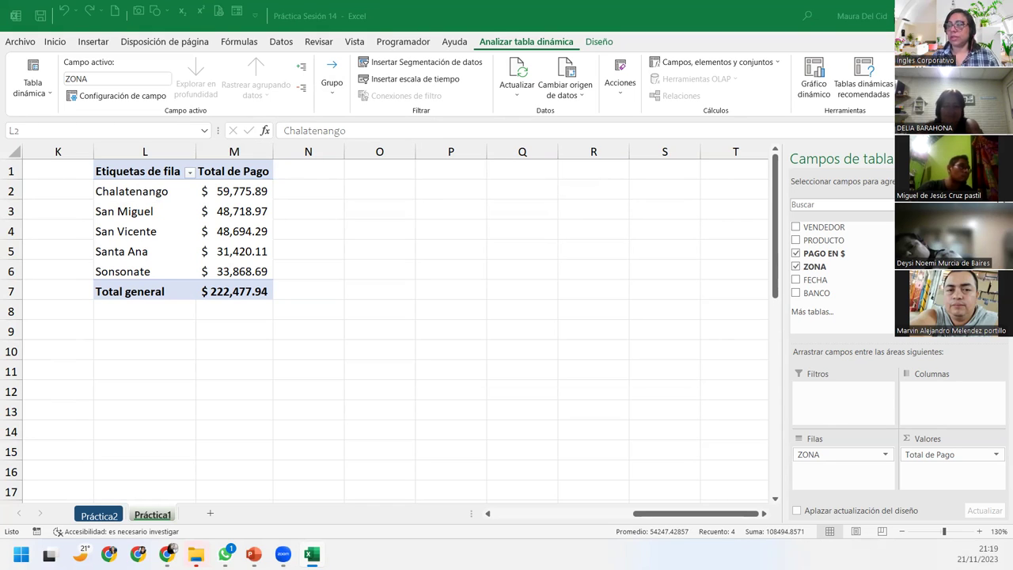
key(shift+Down)
key(shift+Right)
click(330, 85)
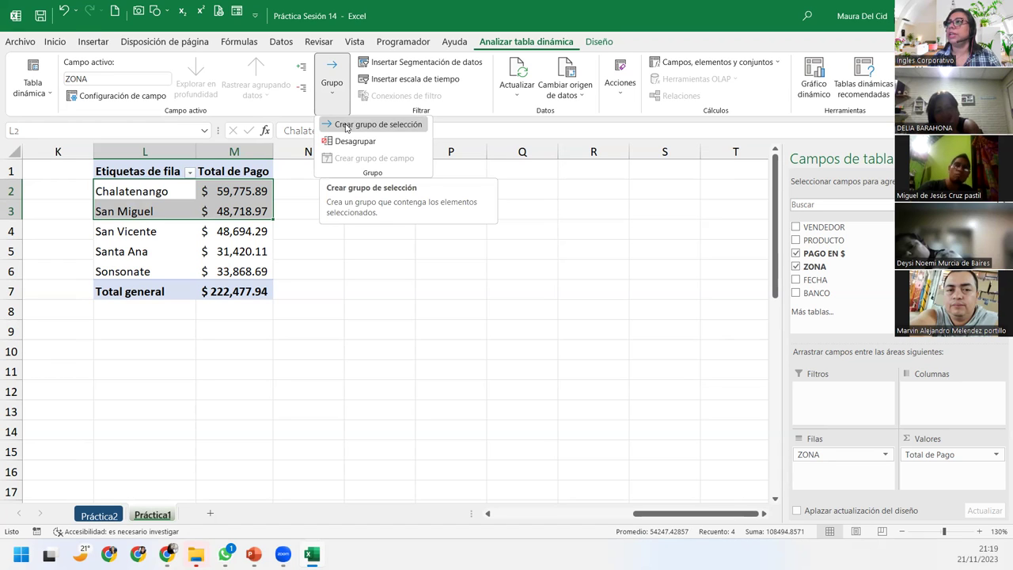
click(346, 125)
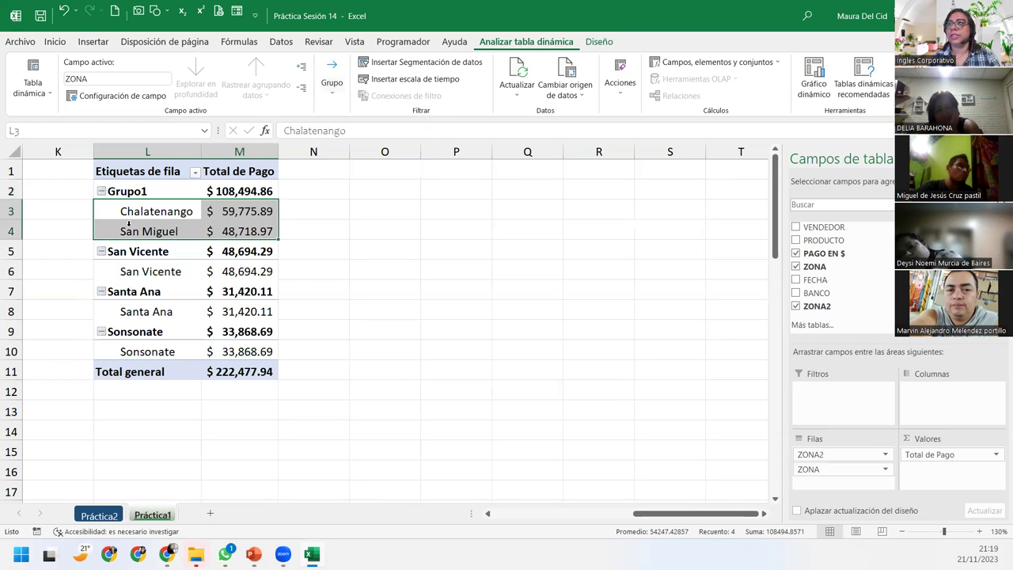
Select San Vicente, Santa Ana and Sonsonate and group them as Grupo2 ($113,983.09)
click(129, 230)
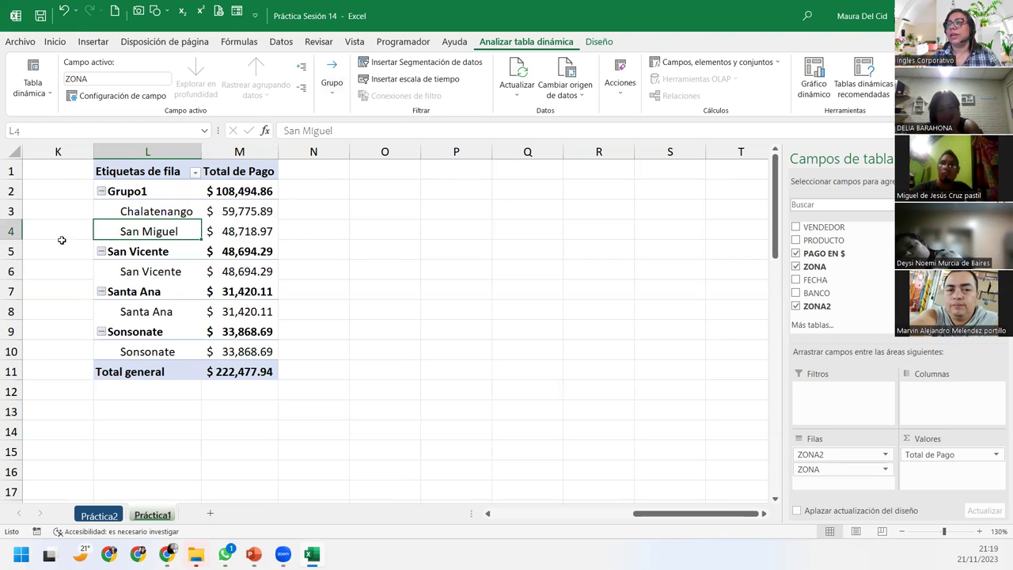
click(113, 265)
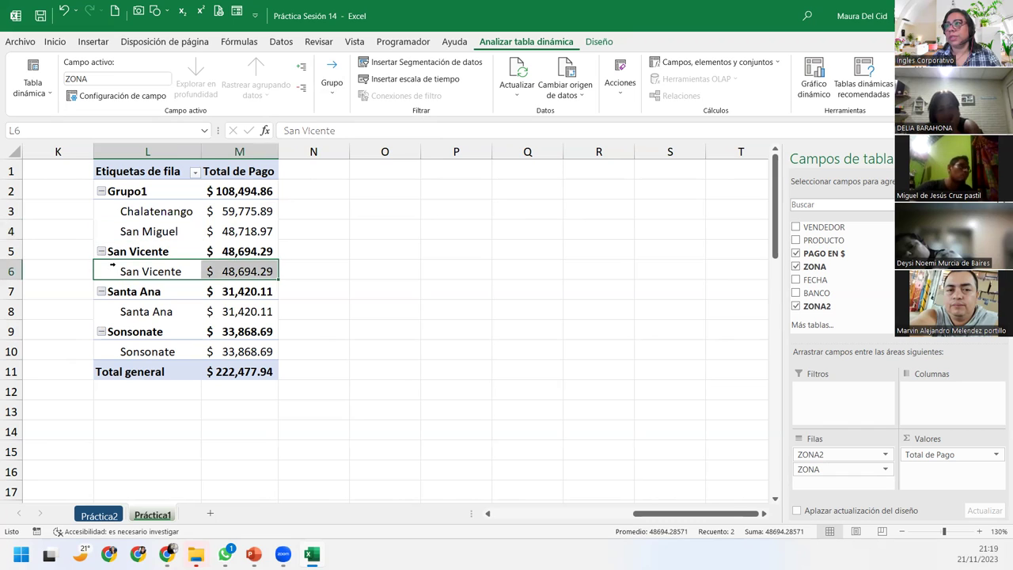
ctrl+click(113, 307)
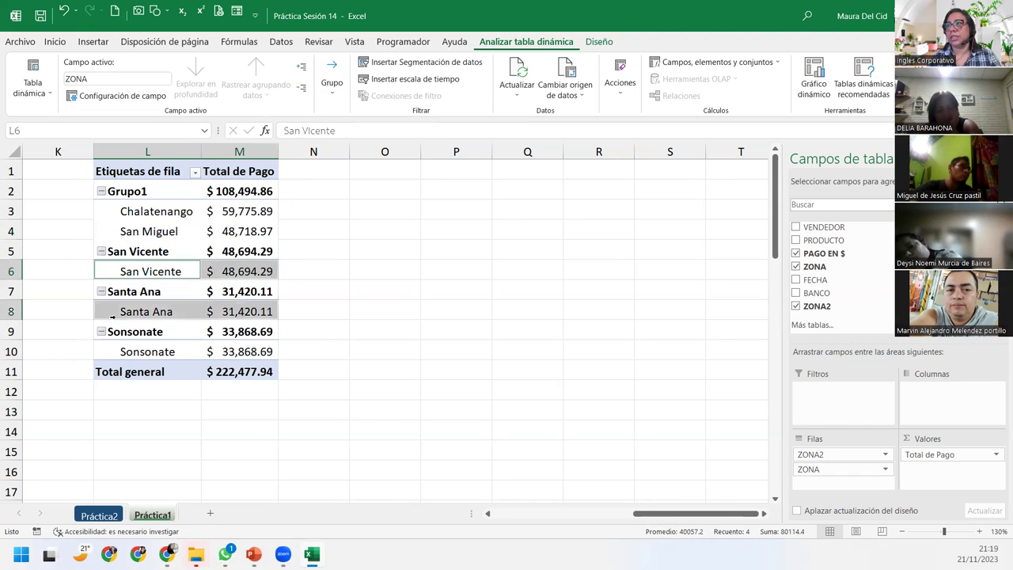
ctrl+click(117, 354)
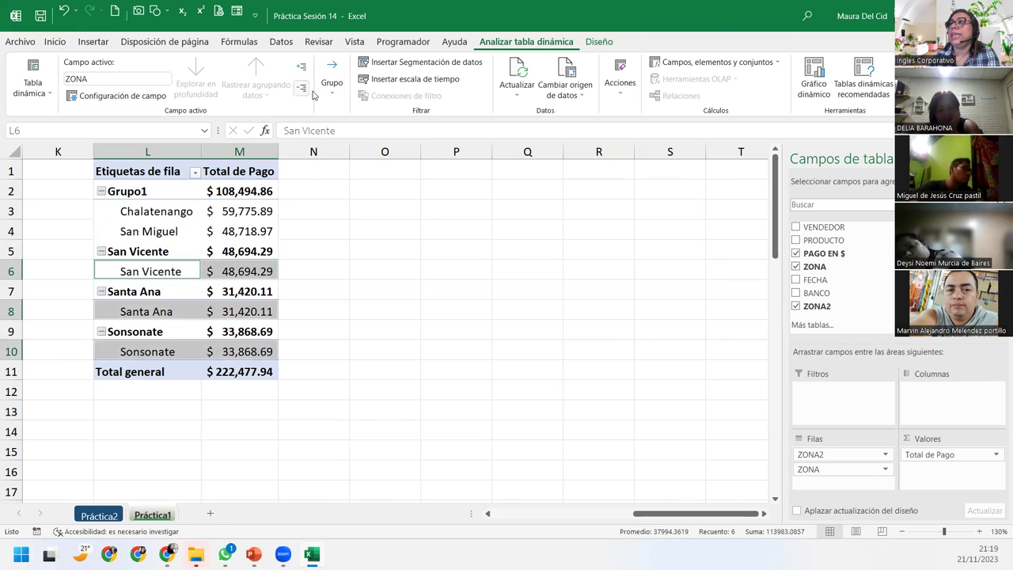
click(339, 84)
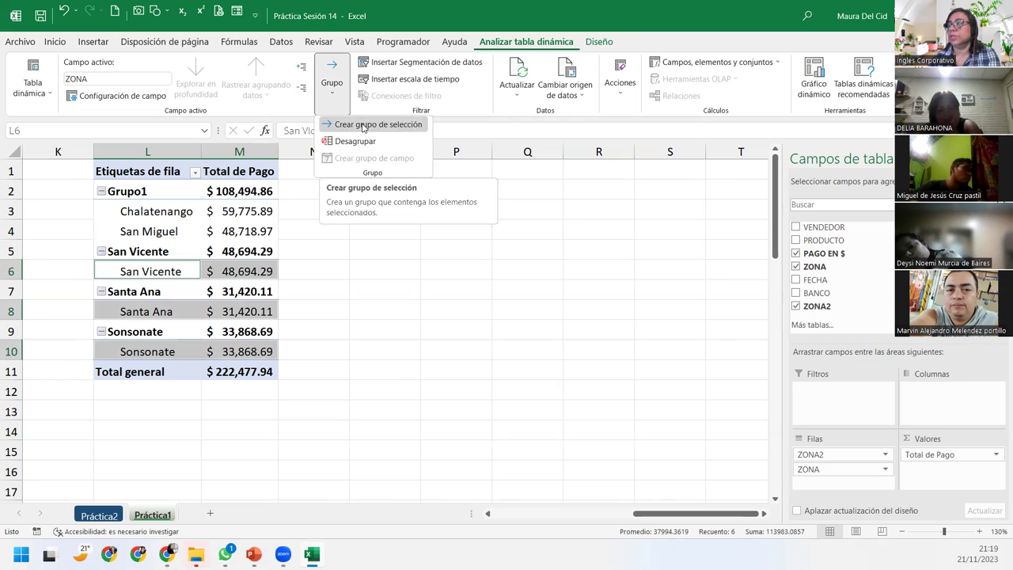
click(365, 125)
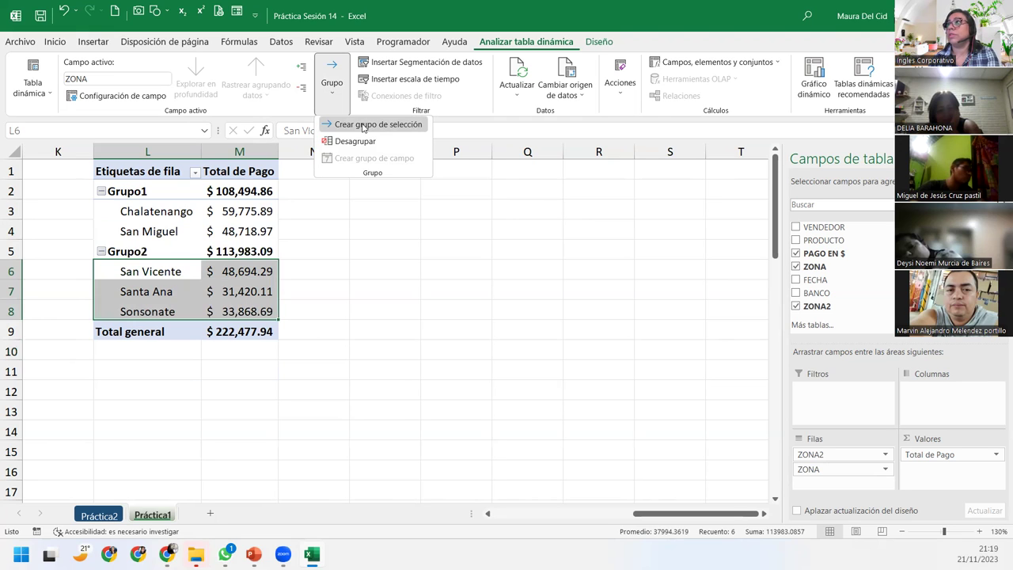
click(135, 293)
click(136, 310)
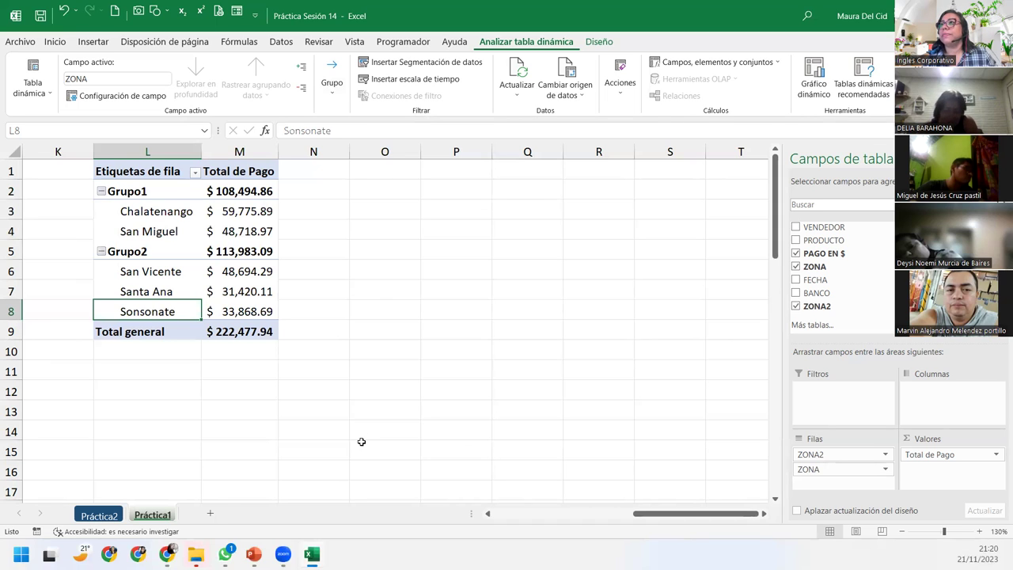
click(134, 191)
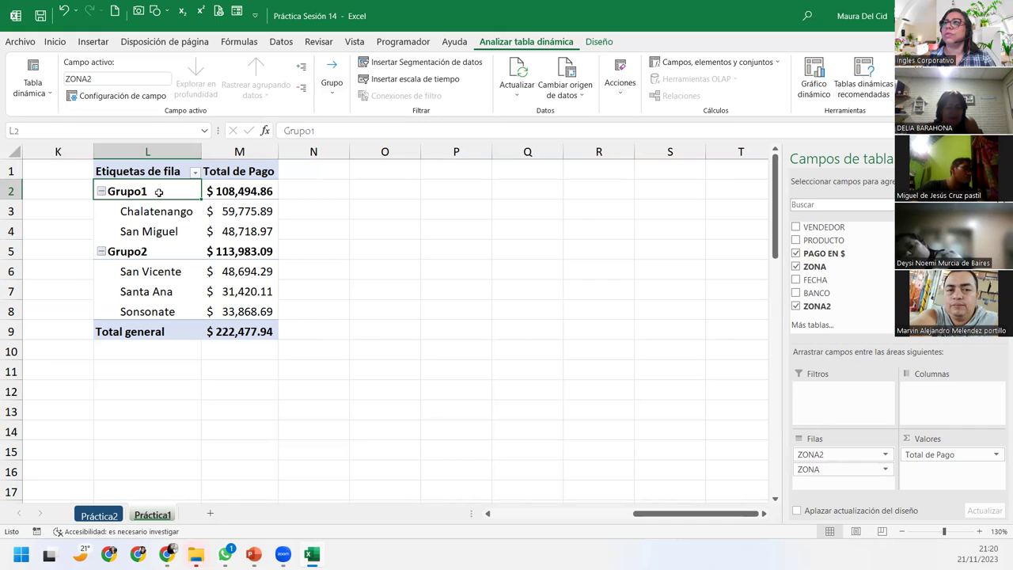
Rename the Grupo1 header to 'Zona A' in the formula bar
click(333, 132)
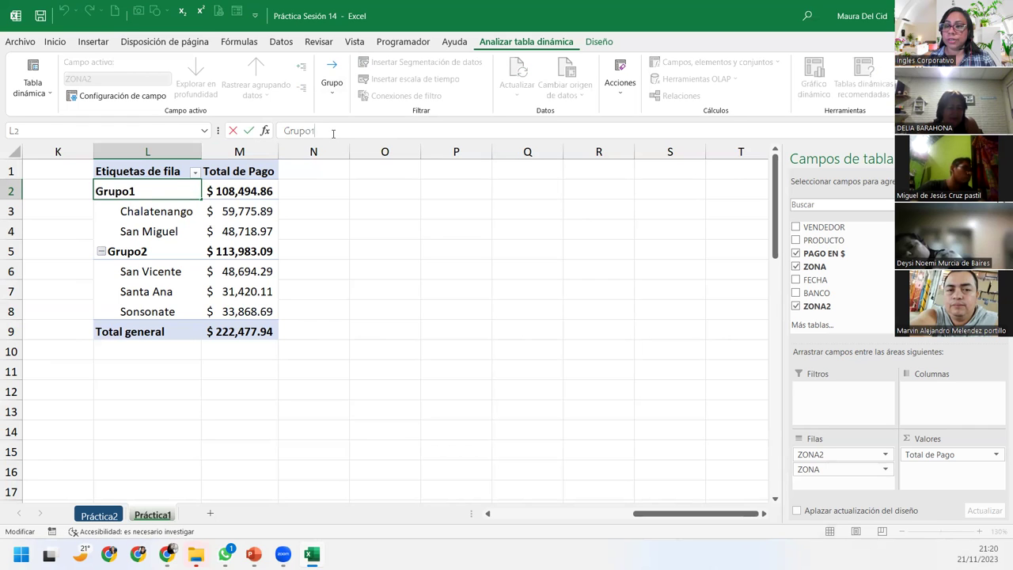
drag(334, 133, 270, 129)
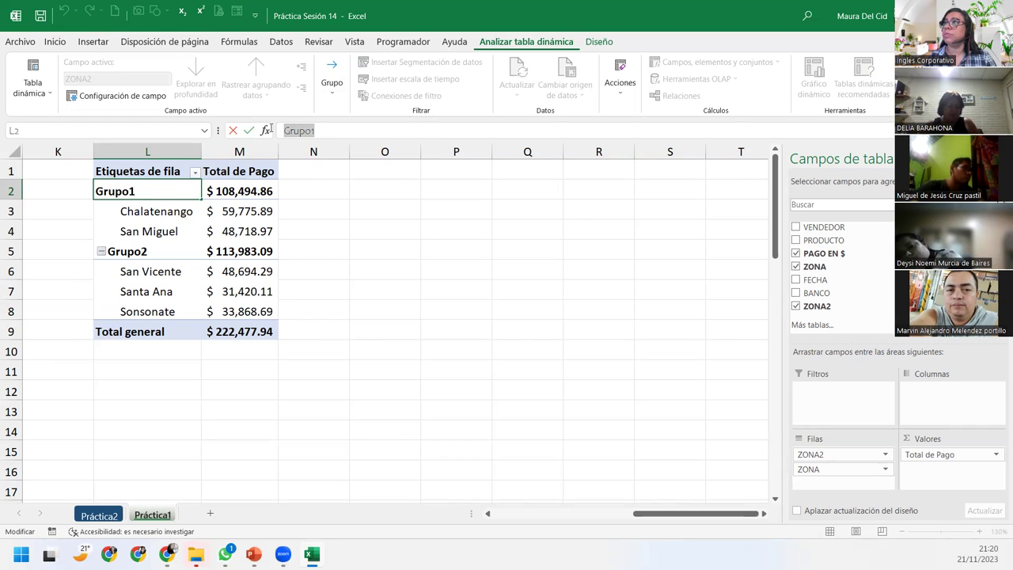
text(Zona A)
key(Return)
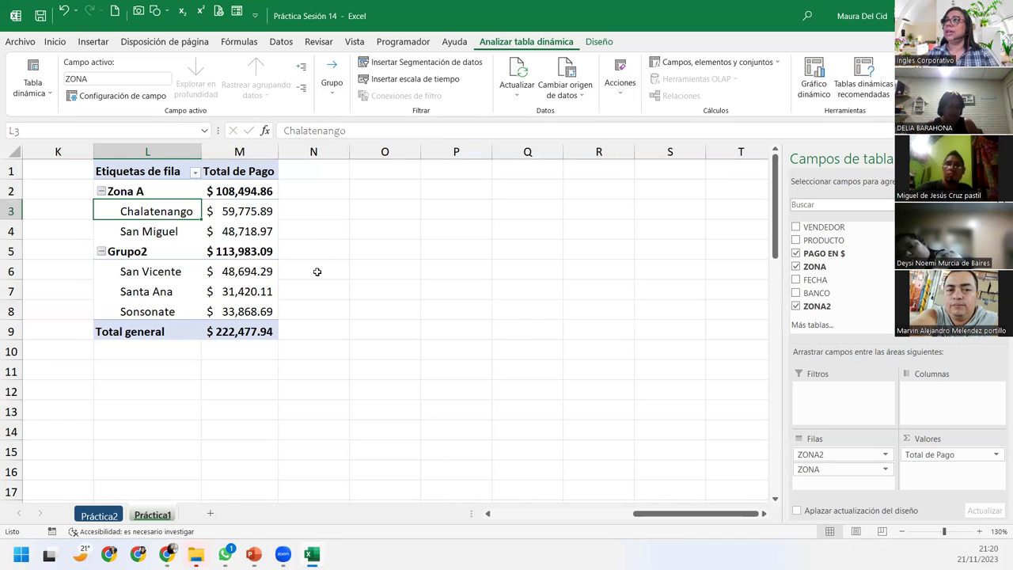
click(178, 189)
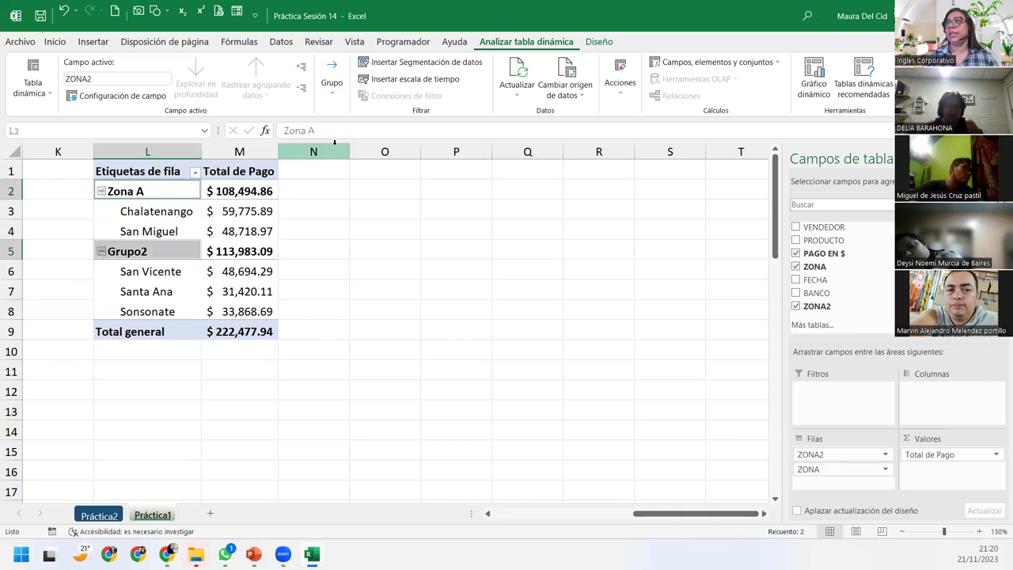
click(345, 131)
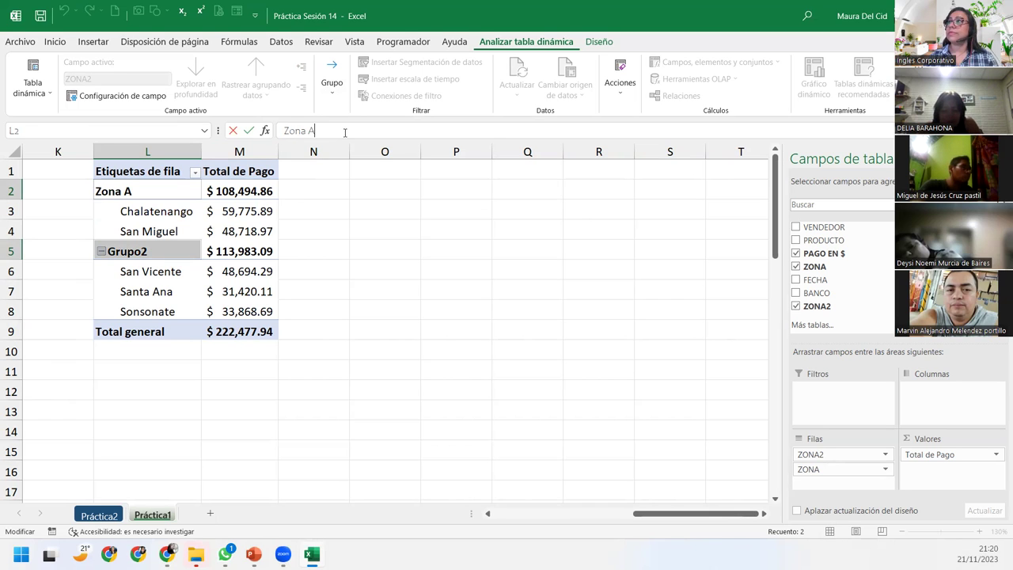
key(Return)
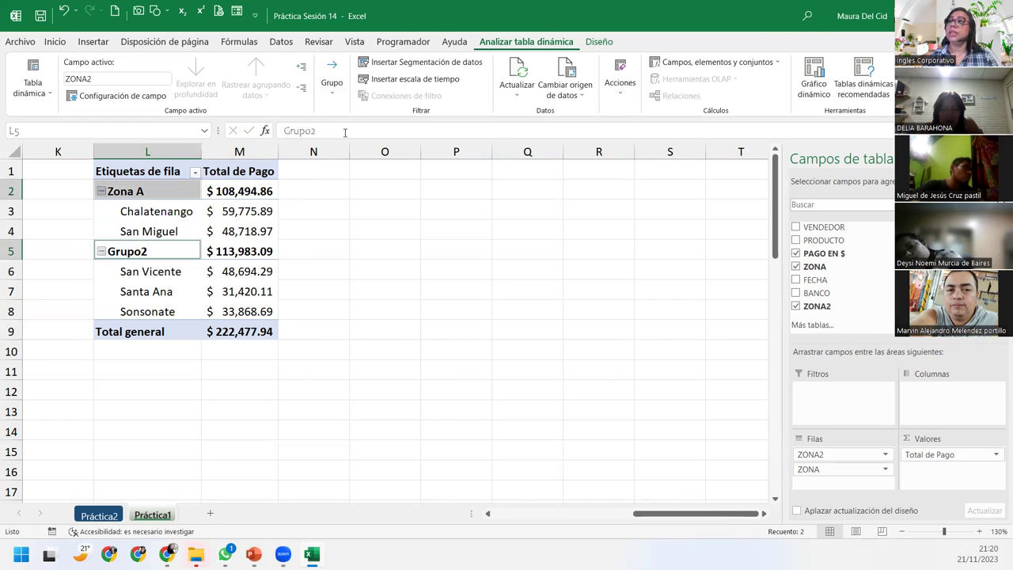
Rename the Grupo2 header to 'Zona B' and verify both group labels
click(160, 250)
drag(317, 130, 204, 125)
text(Zona B)
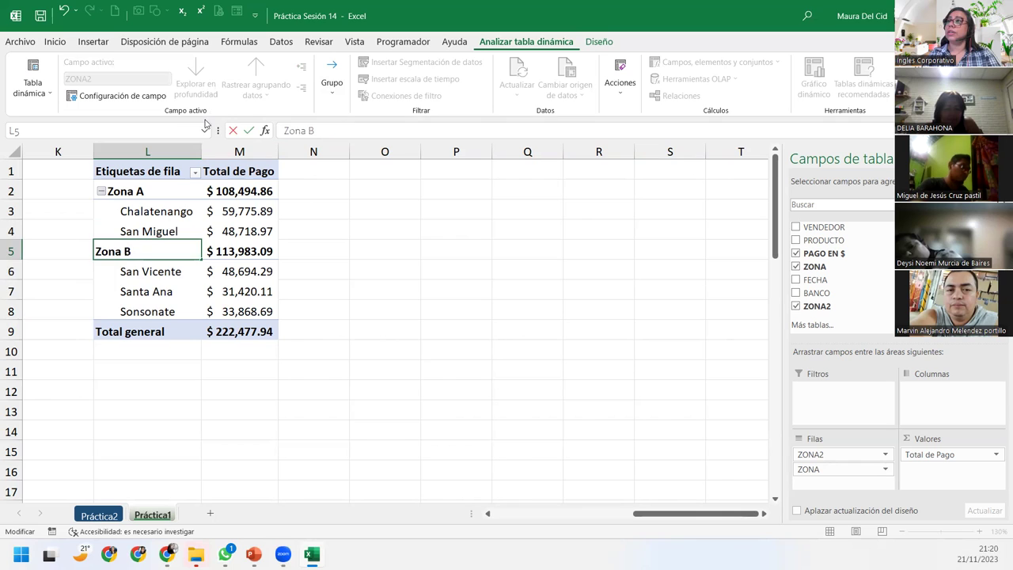
key(Return)
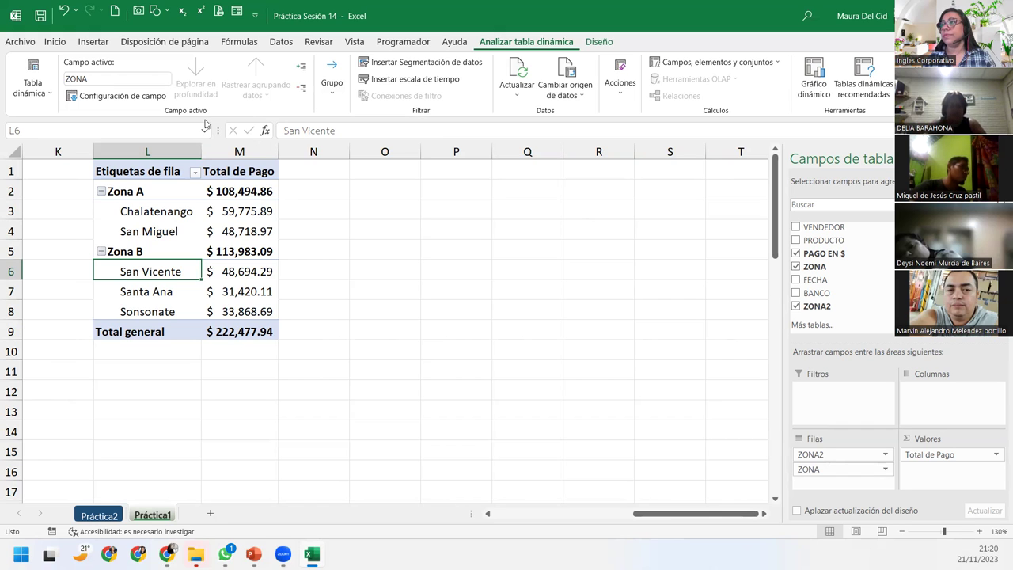
click(140, 191)
ctrl+click(140, 251)
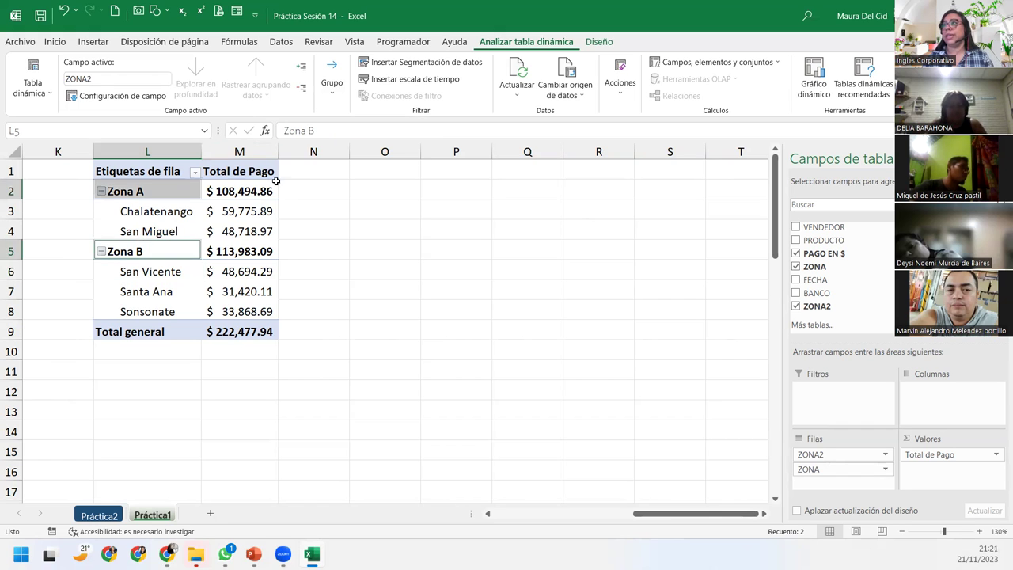
click(344, 127)
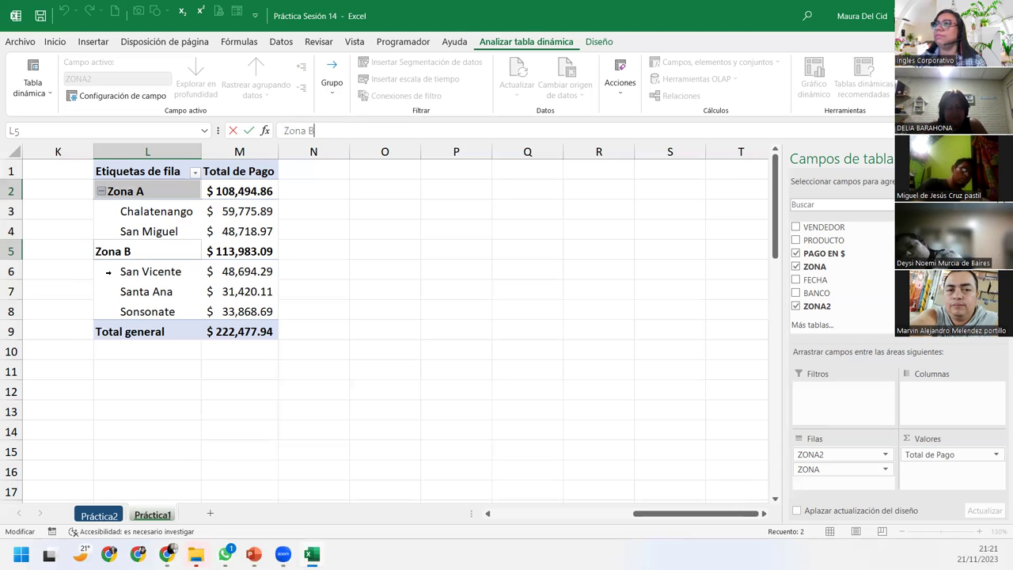
click(138, 290)
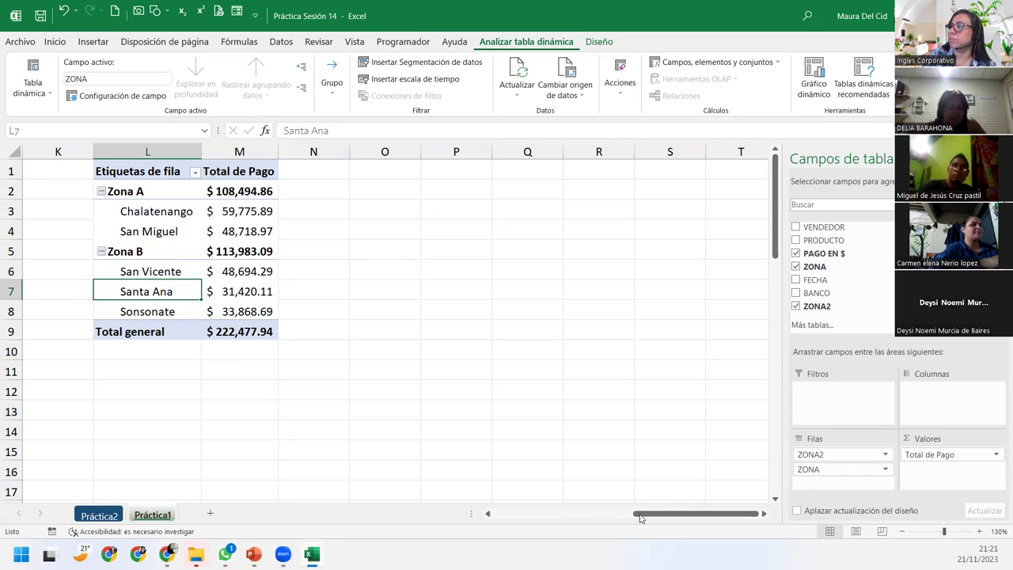
Scroll down to review the bank-by-zone average-payment pivot
drag(641, 515, 365, 495)
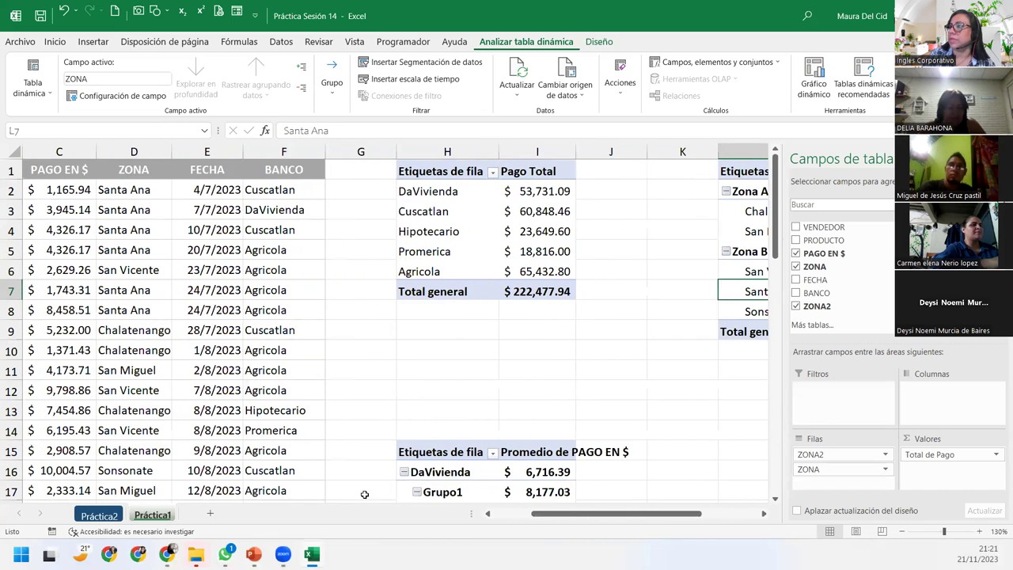
scroll(364, 494, down, 1)
scroll(475, 475, down, 4)
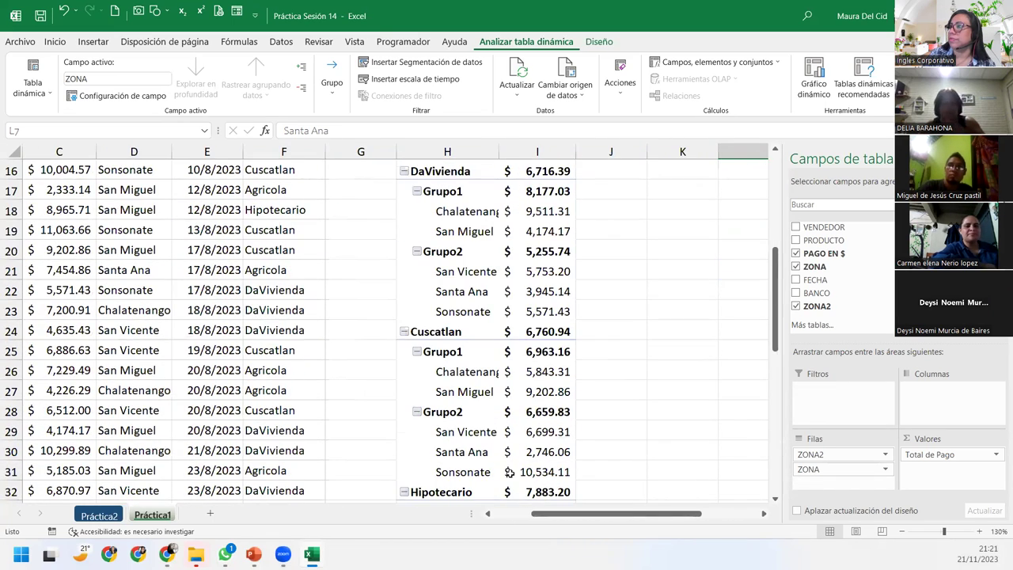
scroll(463, 375, up, 3)
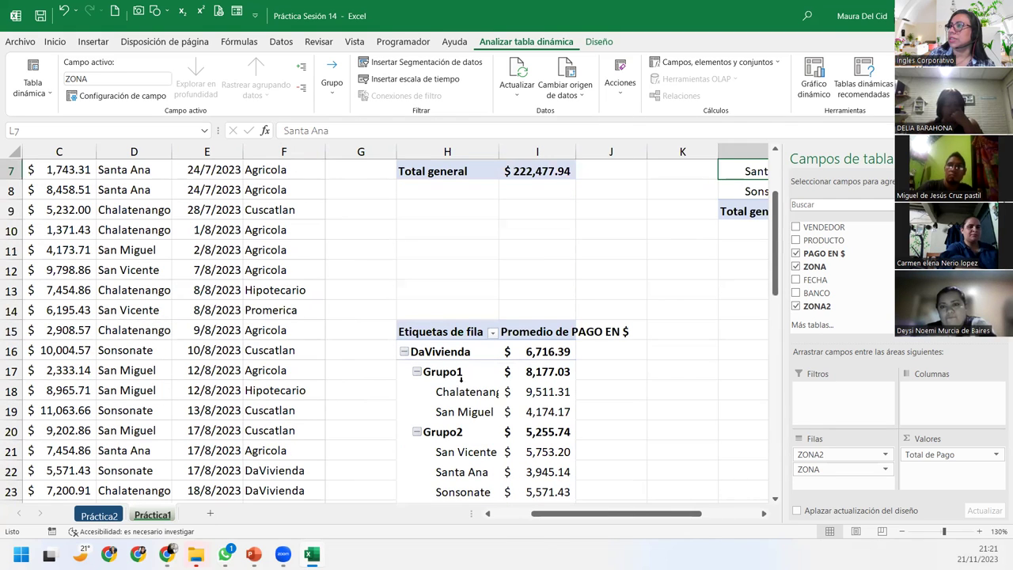
click(462, 391)
click(463, 391)
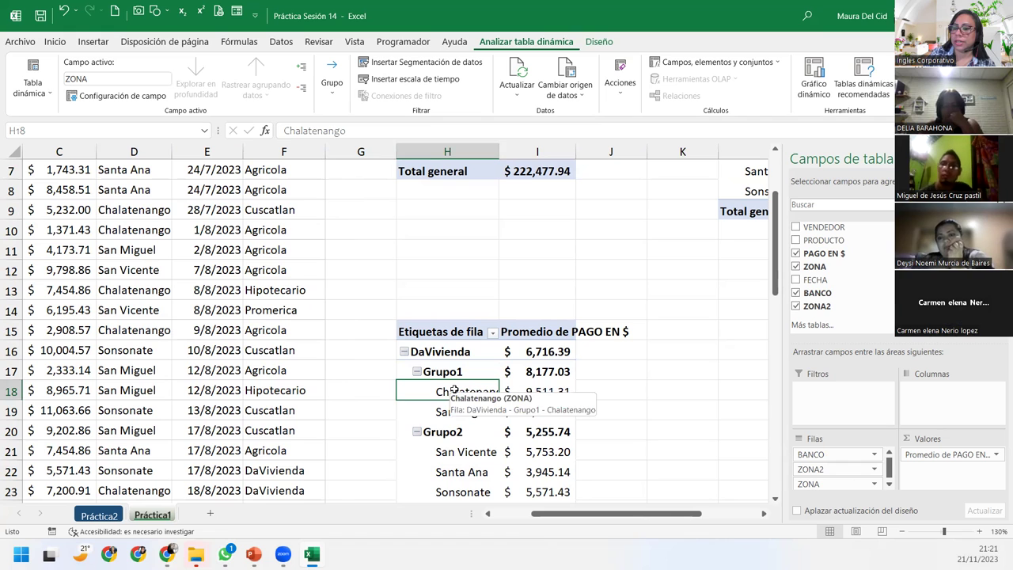
Check the Pago Total bank labels, then hide the field list and select a source date cell
scroll(467, 429, up, 2)
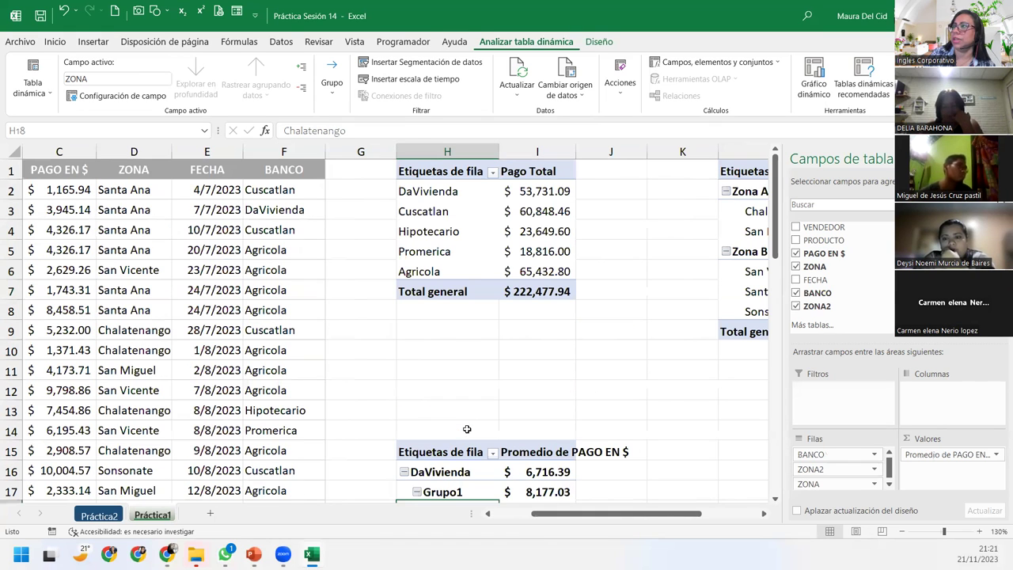
scroll(467, 429, down, 3)
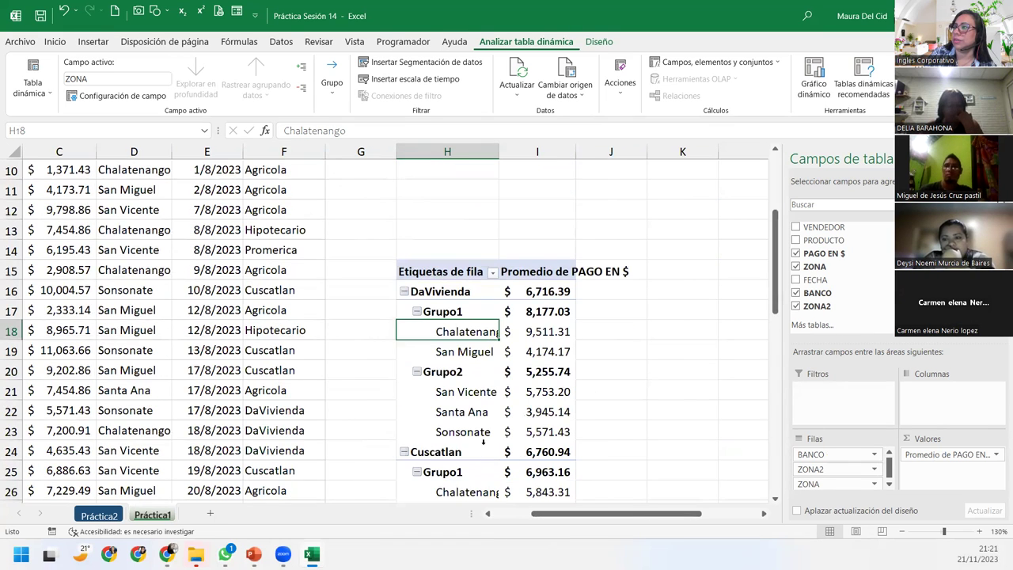
scroll(483, 442, up, 2)
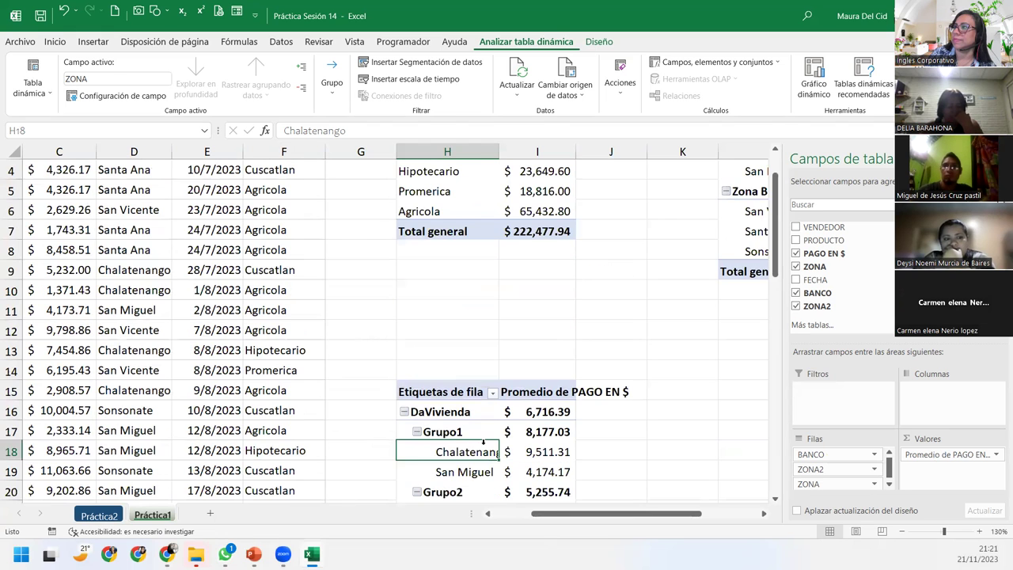
scroll(475, 356, up, 1)
click(451, 226)
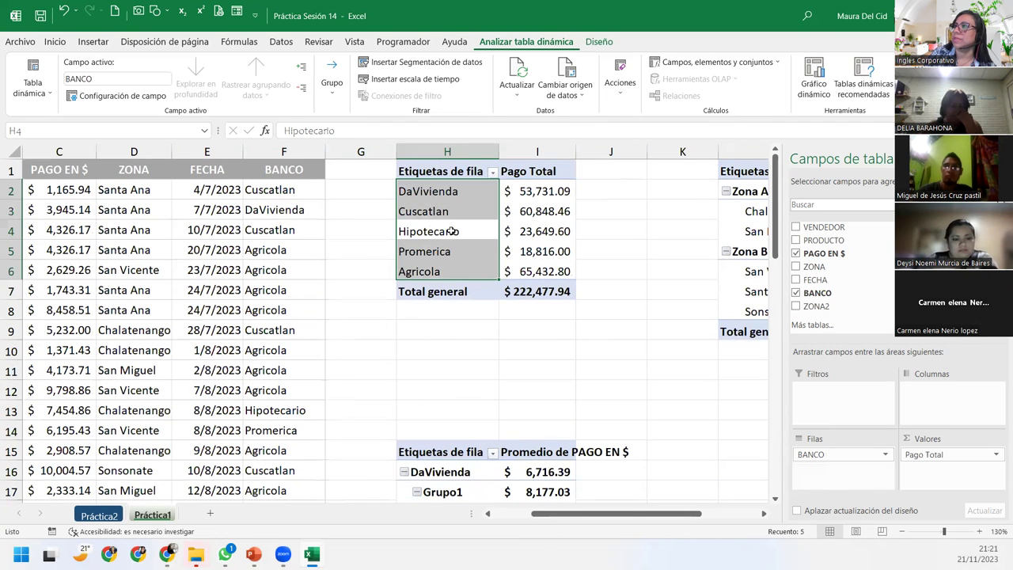
click(451, 231)
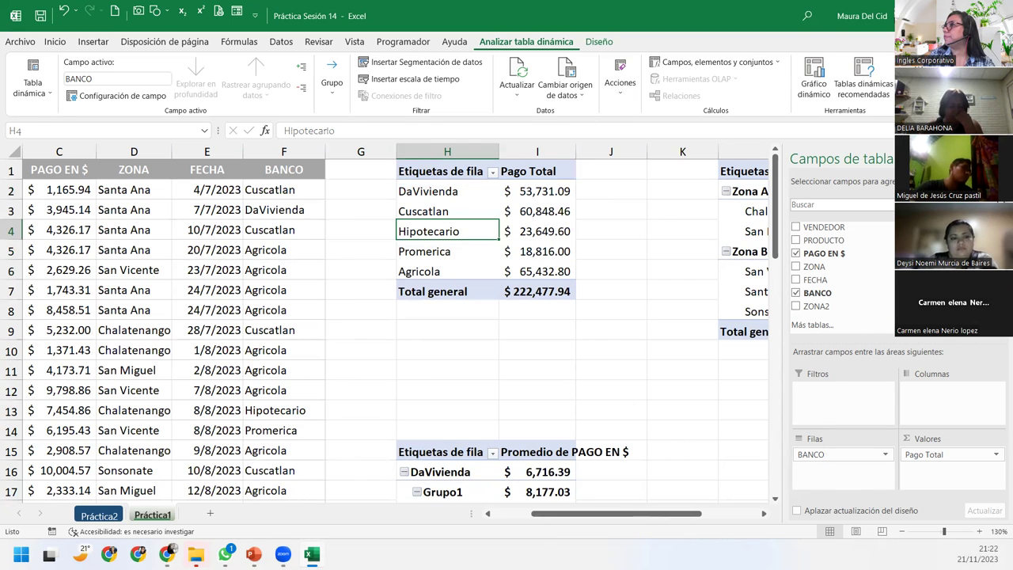
click(1004, 158)
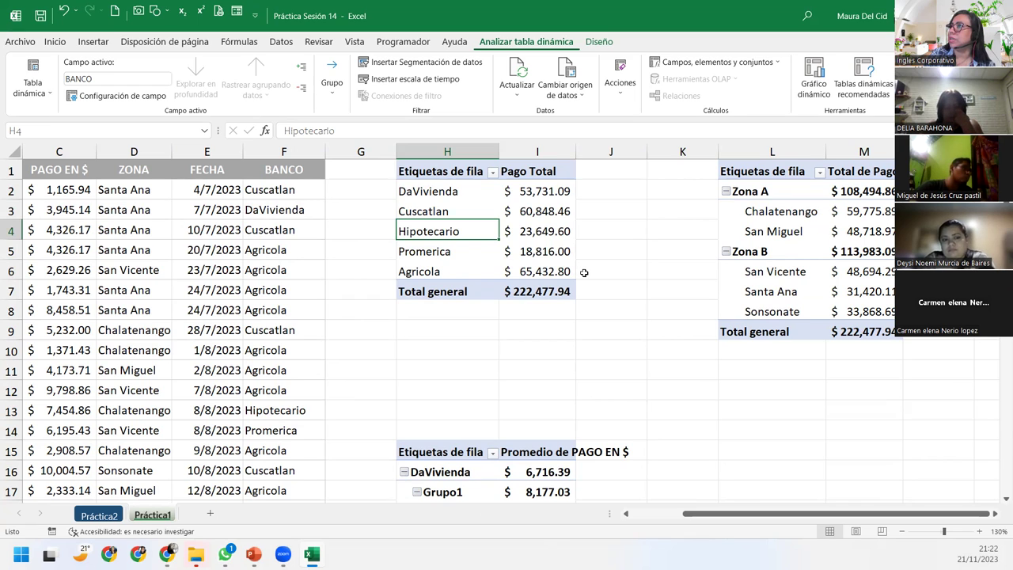
click(182, 246)
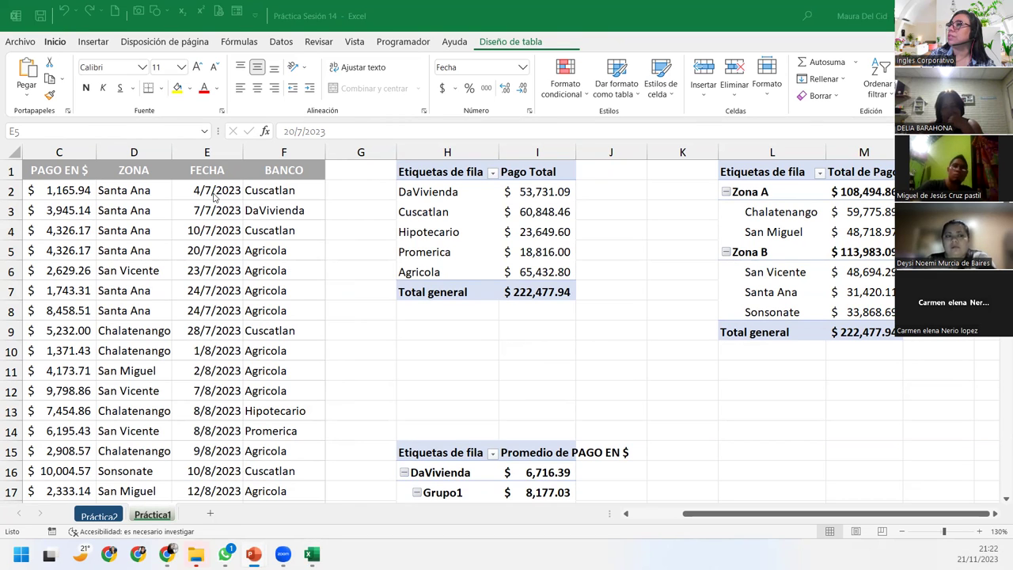
Insert a PivotTable from Tabla1 on the existing Práctica1 sheet at cell L15
click(205, 247)
scroll(206, 245, down, 2)
scroll(206, 245, up, 2)
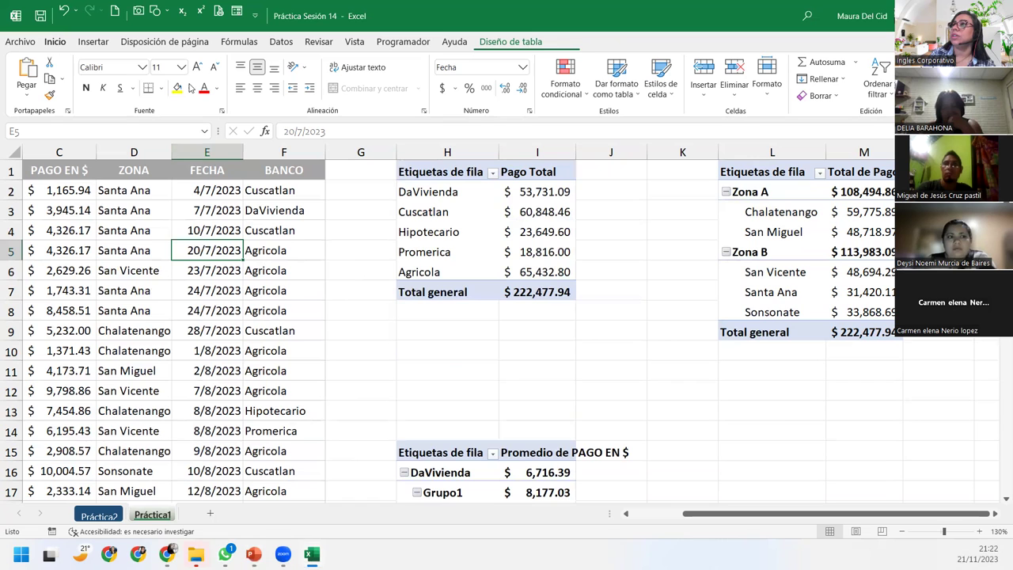
click(92, 41)
click(24, 87)
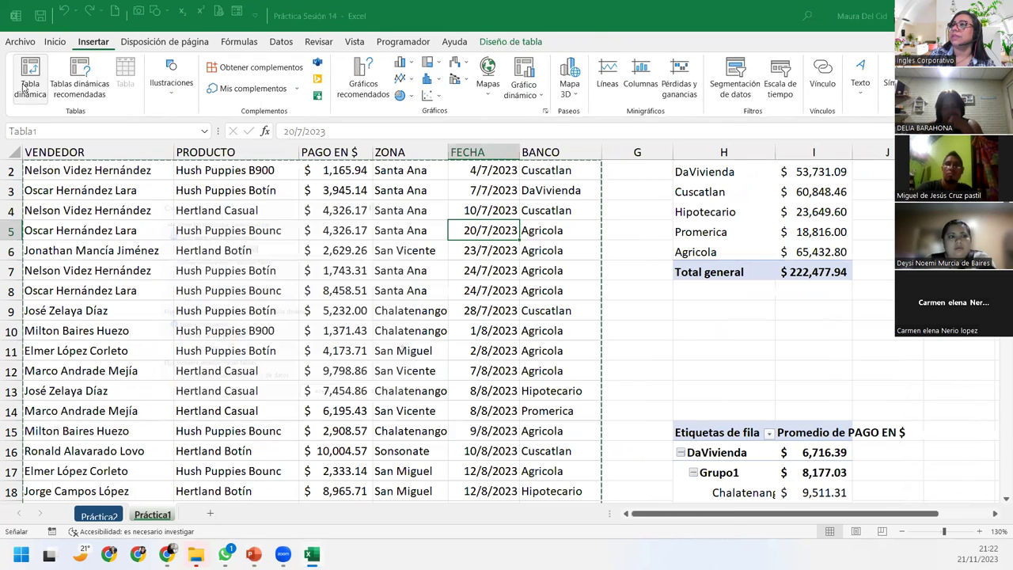
click(224, 341)
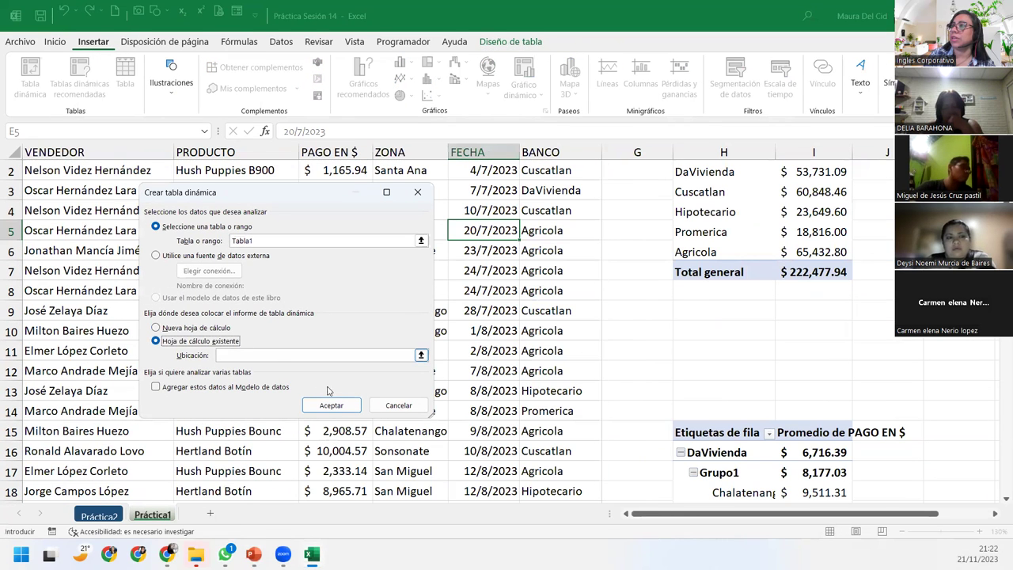
click(333, 355)
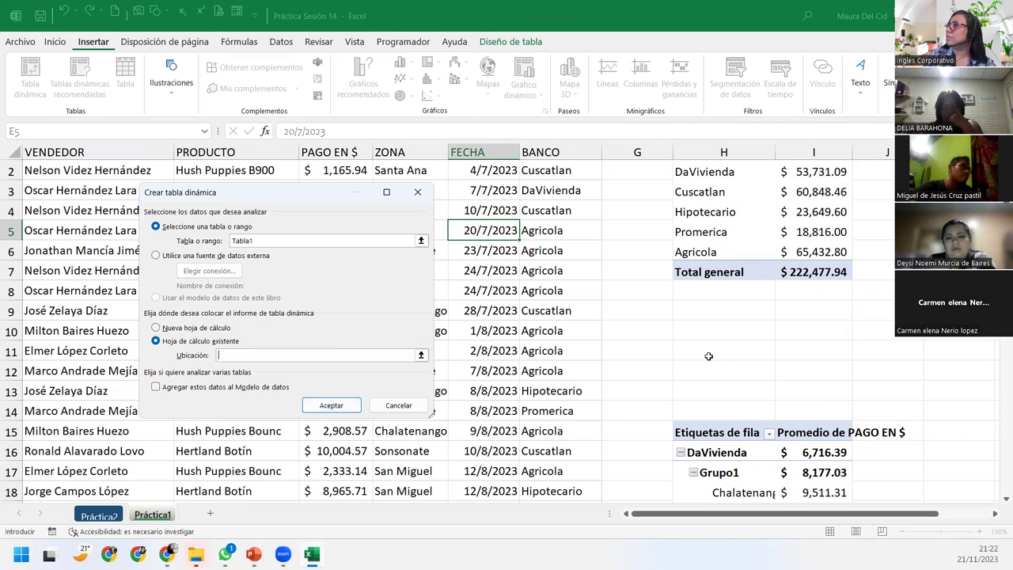
drag(918, 515, 969, 514)
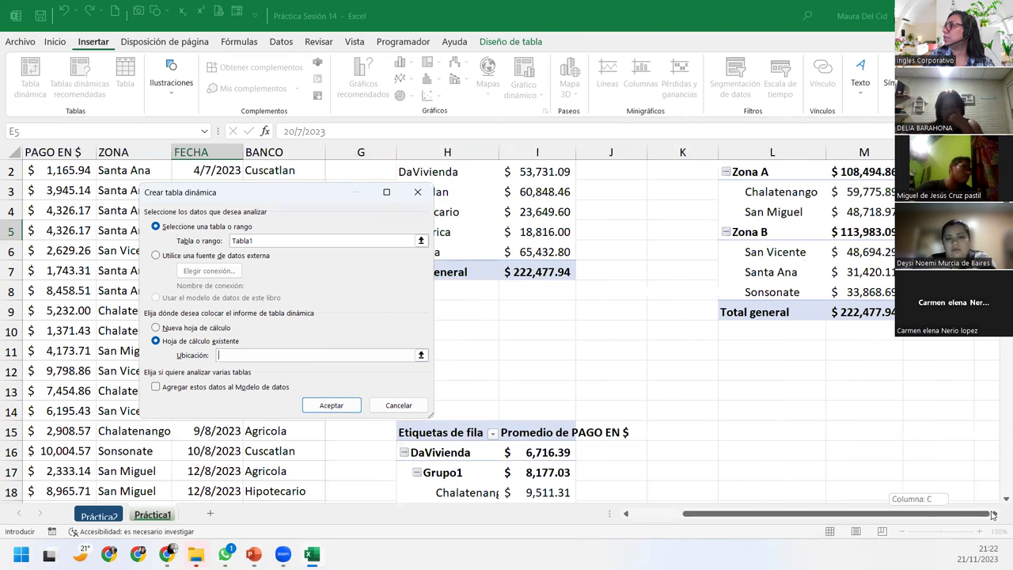
click(772, 432)
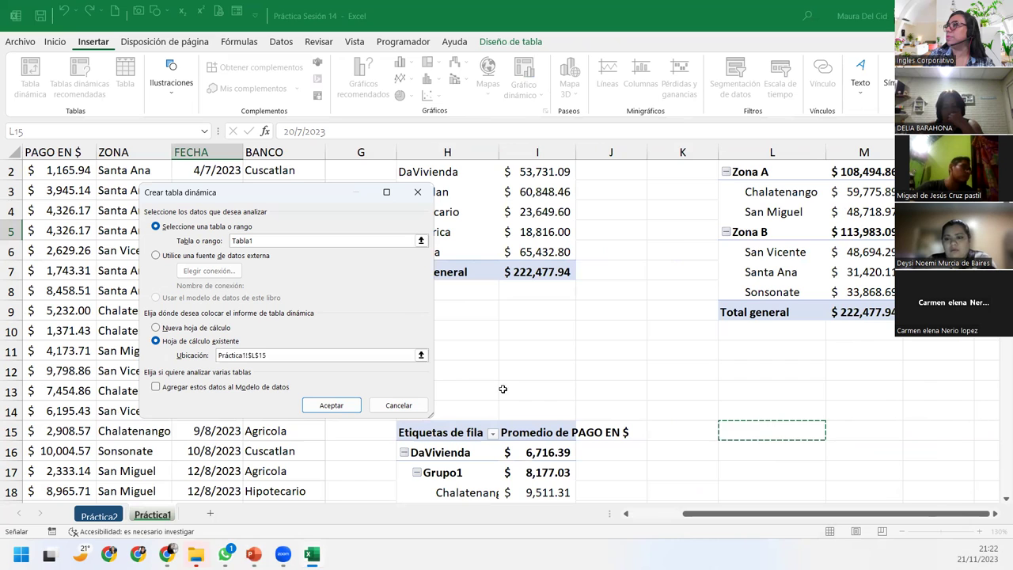
click(331, 404)
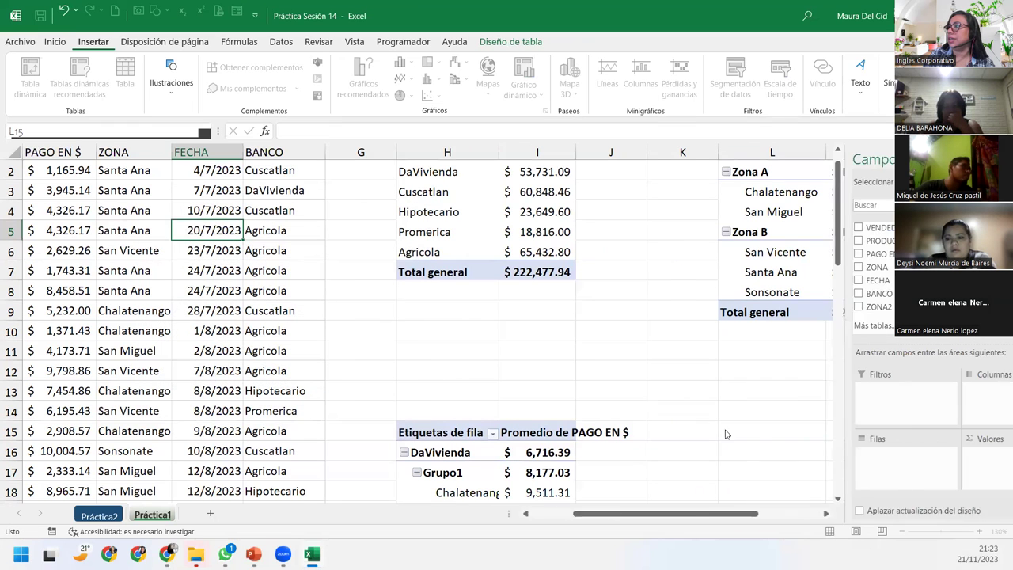
Add FECHA as rows, auto-grouped into jul and ago months, and sum PAGO EN $ as values
click(766, 512)
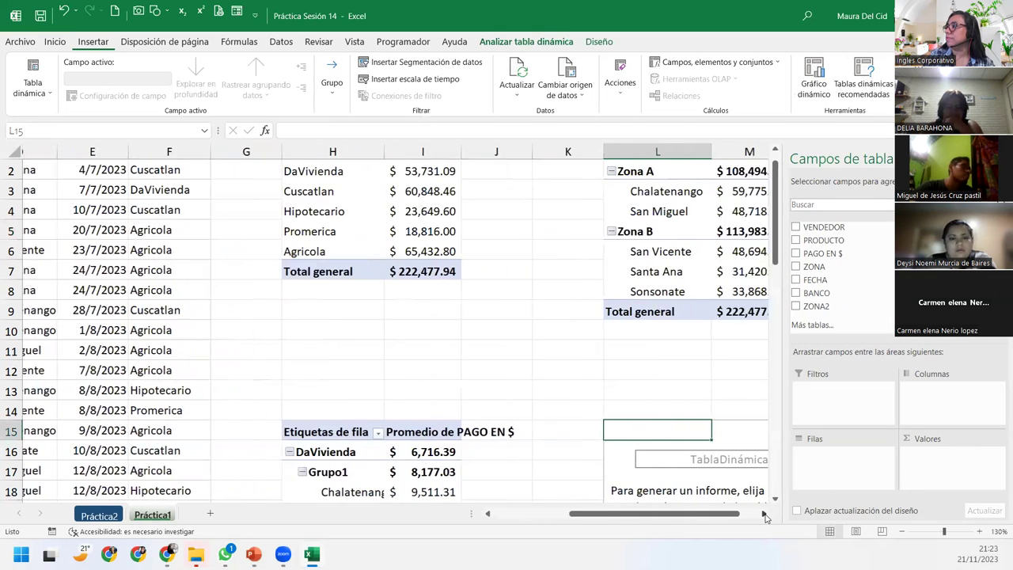
click(774, 499)
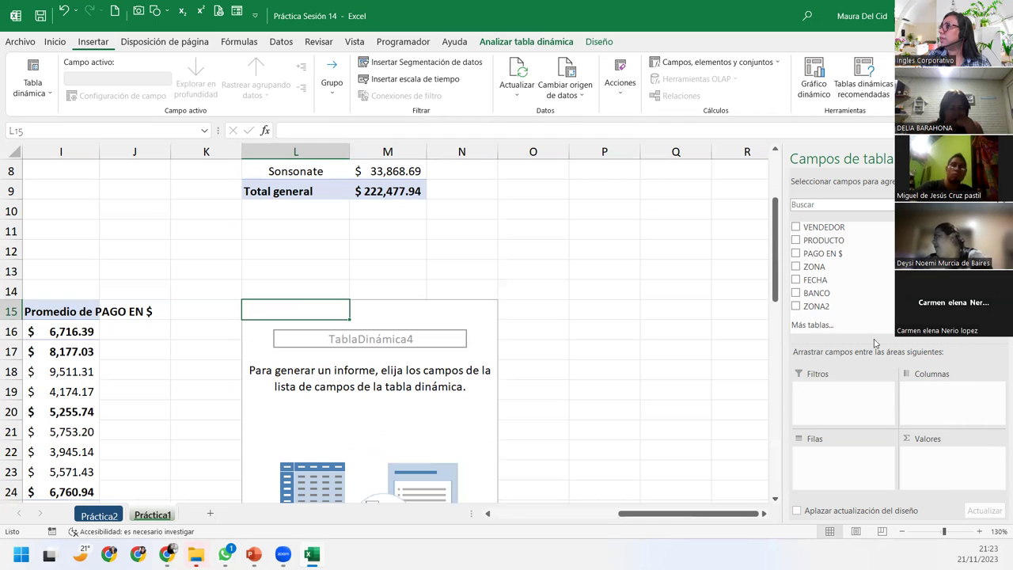
drag(802, 289, 837, 473)
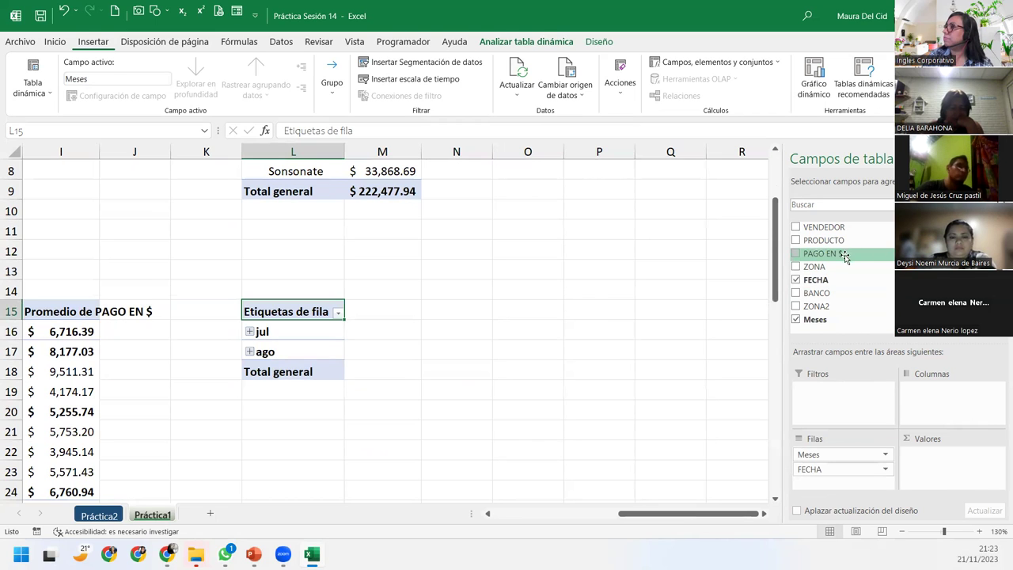
drag(846, 253, 954, 483)
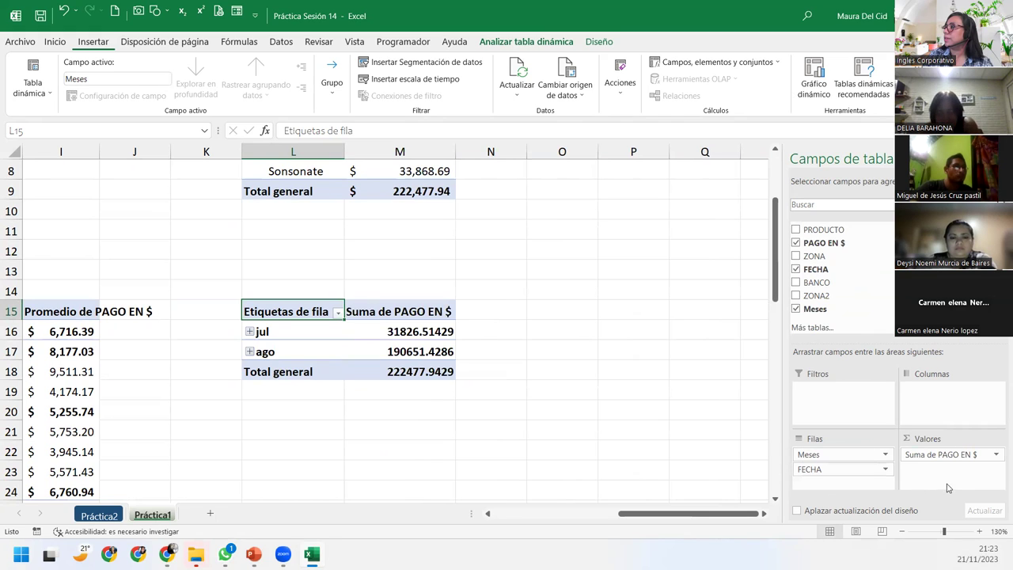
Rename the Suma de PAGO EN $ value field to 'Total de pago'
click(986, 455)
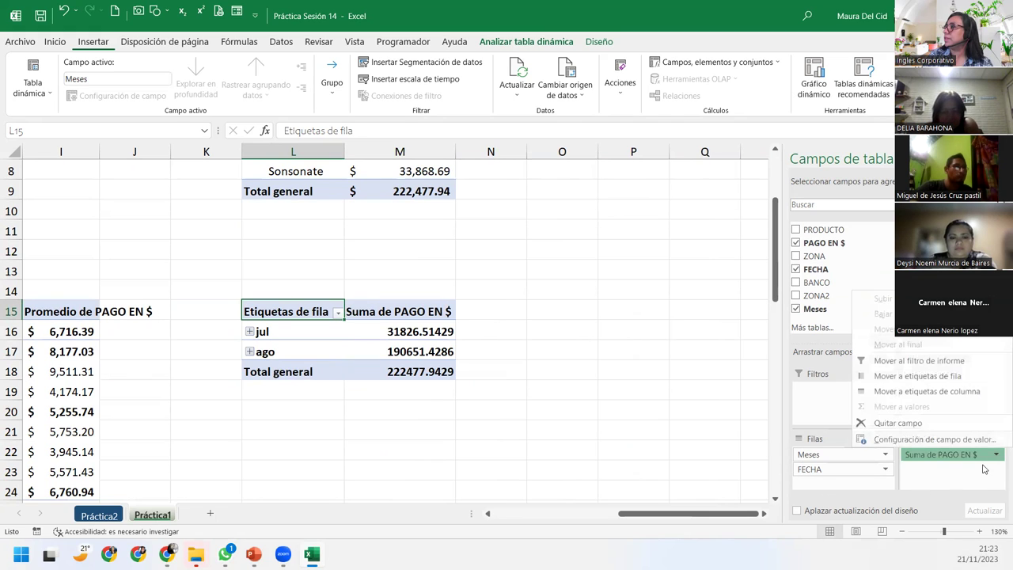
click(930, 439)
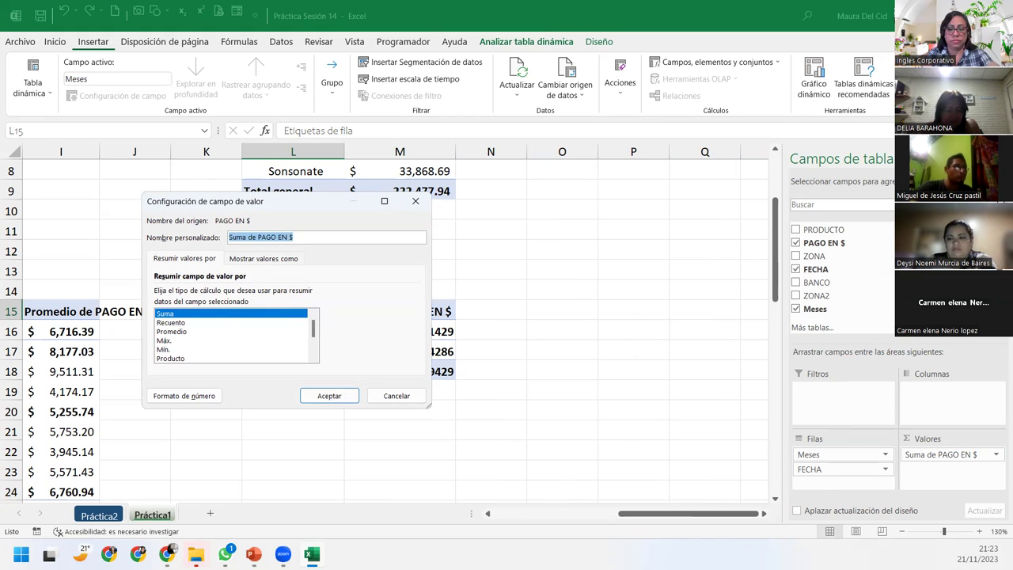
text(Total de pa)
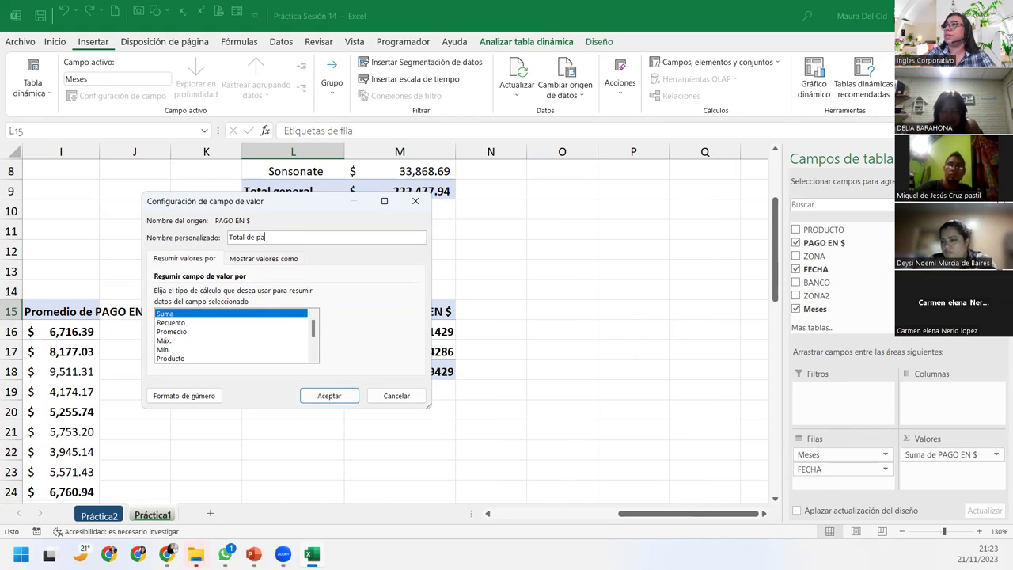
text(g)
key(BackSpace)
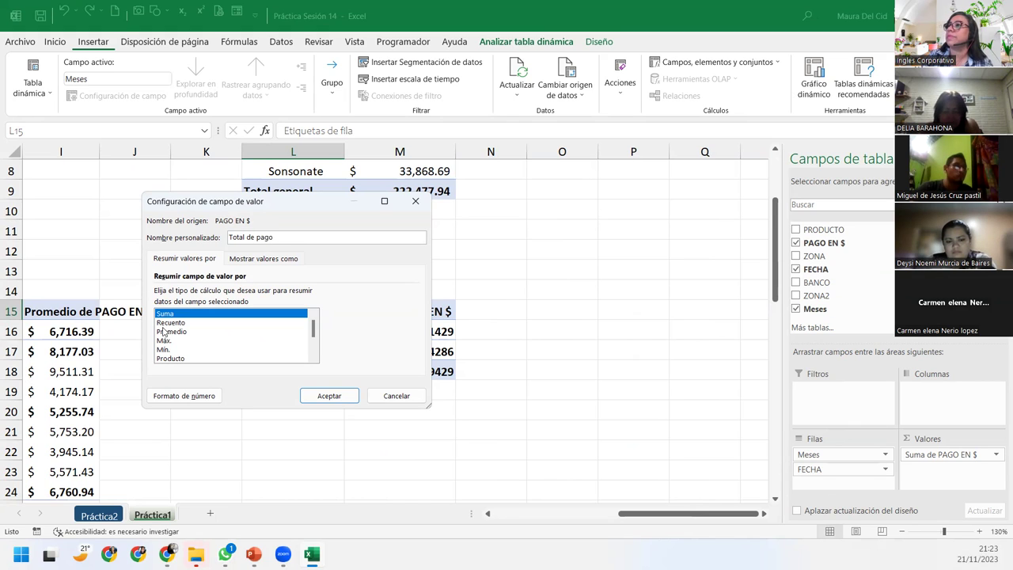
Format the payment totals as Accounting with the $ Español (El Salvador) symbol
click(196, 396)
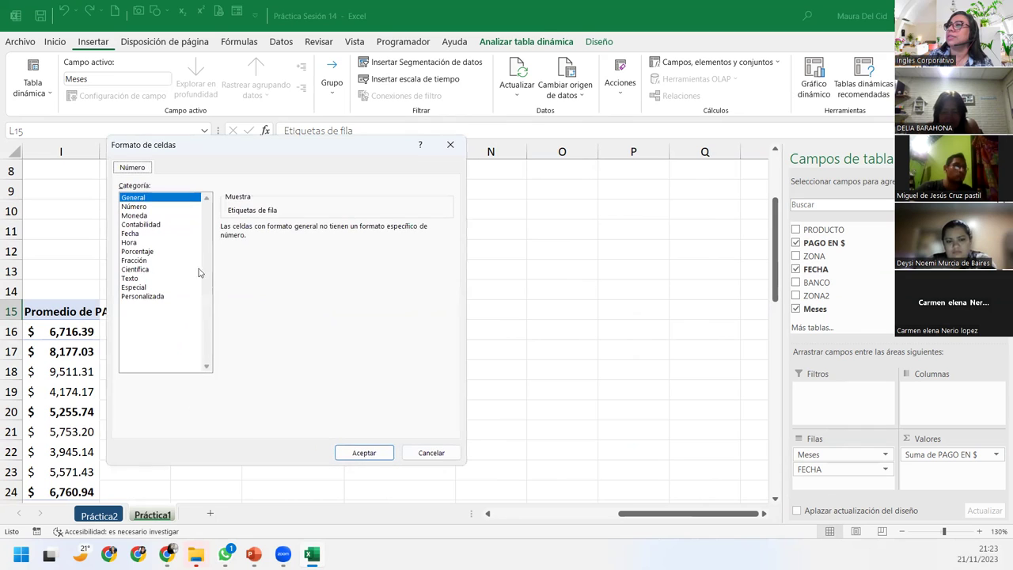
click(142, 225)
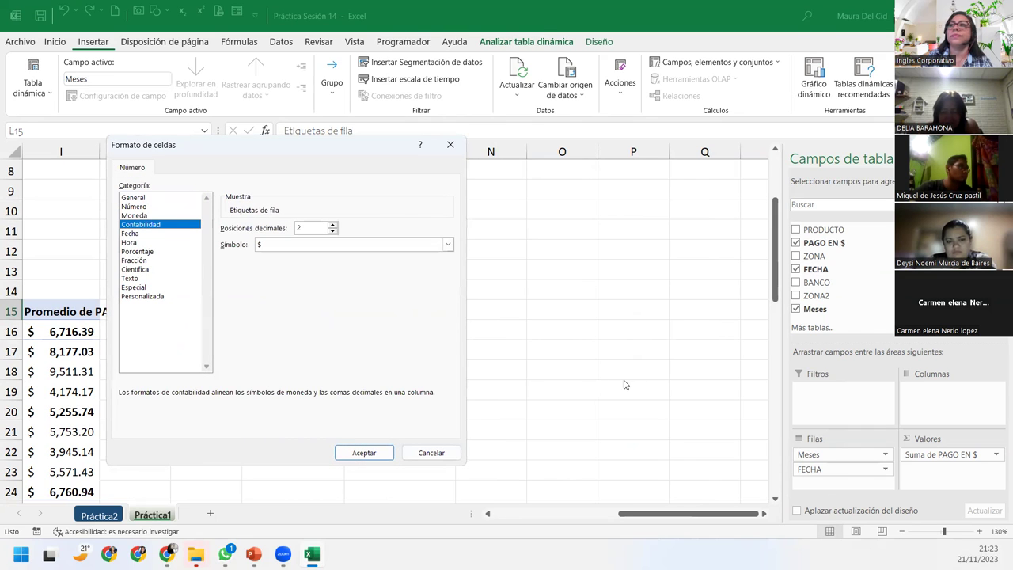
click(447, 243)
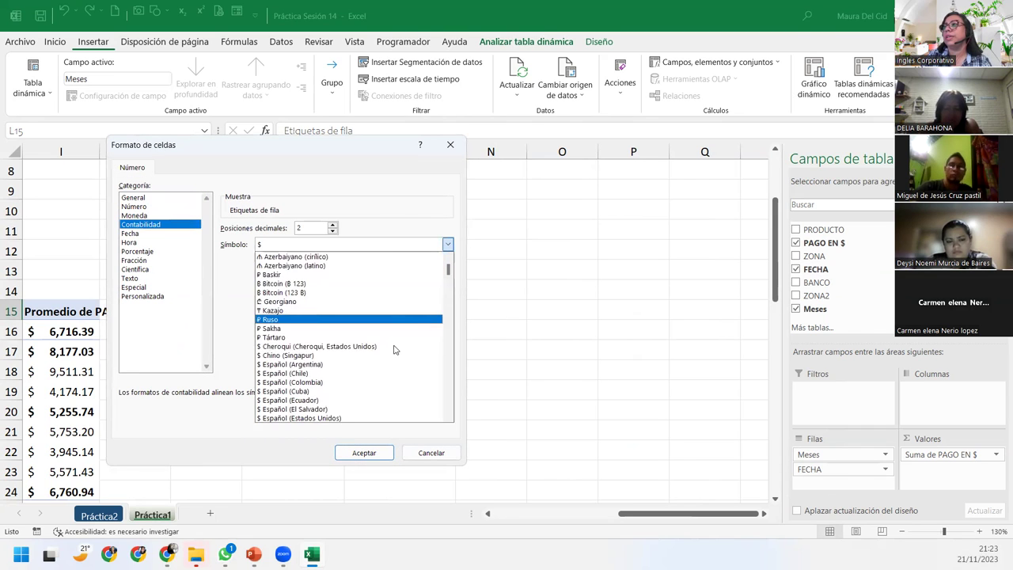
click(301, 408)
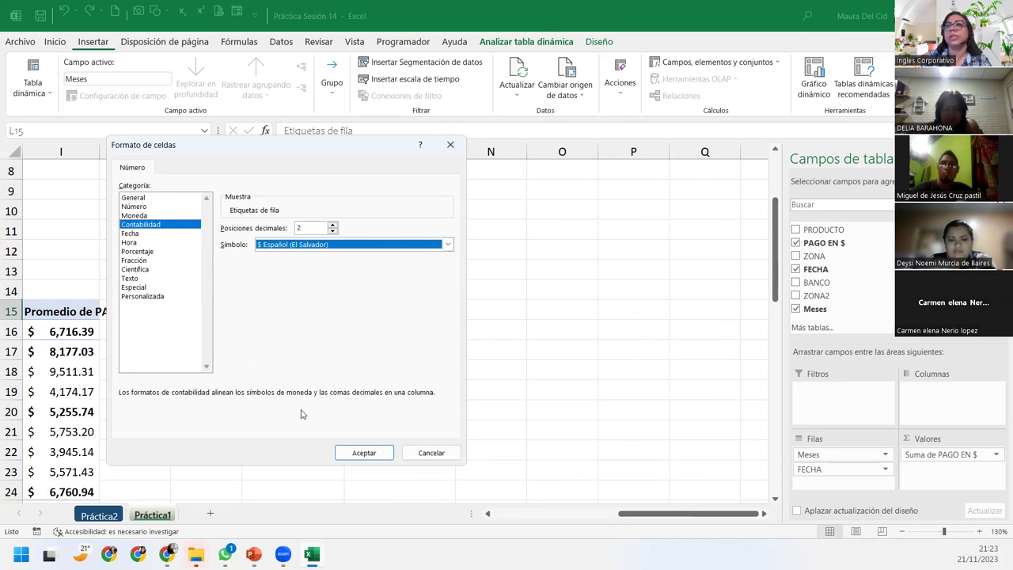
click(366, 454)
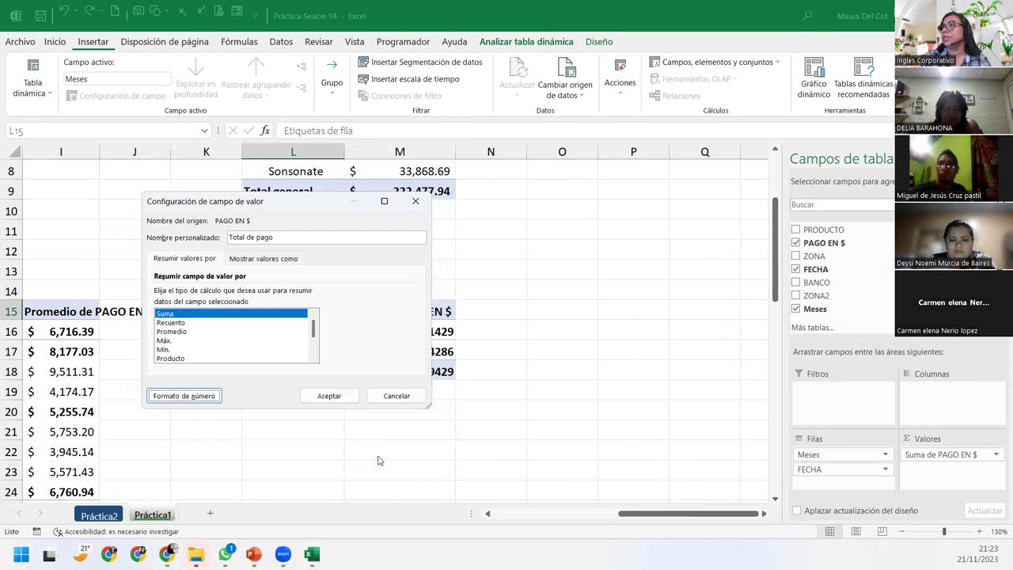
click(316, 396)
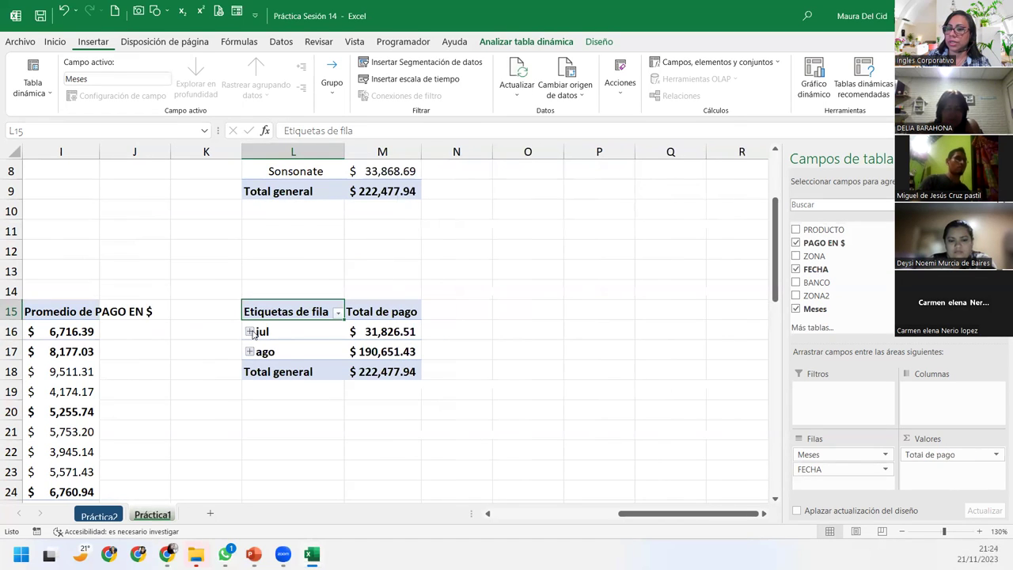
Expand the jul and ago months to list each day's payment total
click(250, 332)
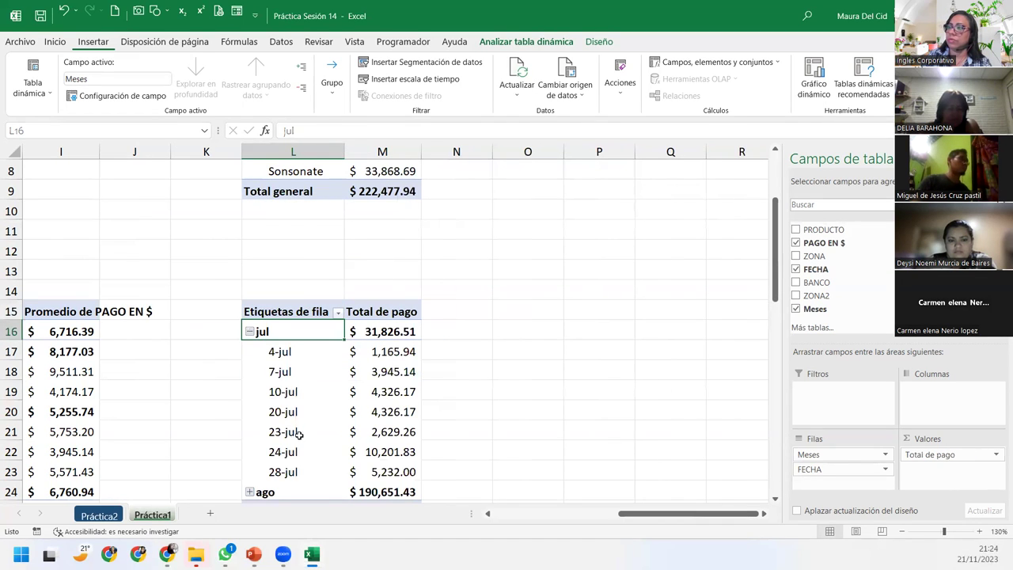
mouse_move(285, 431)
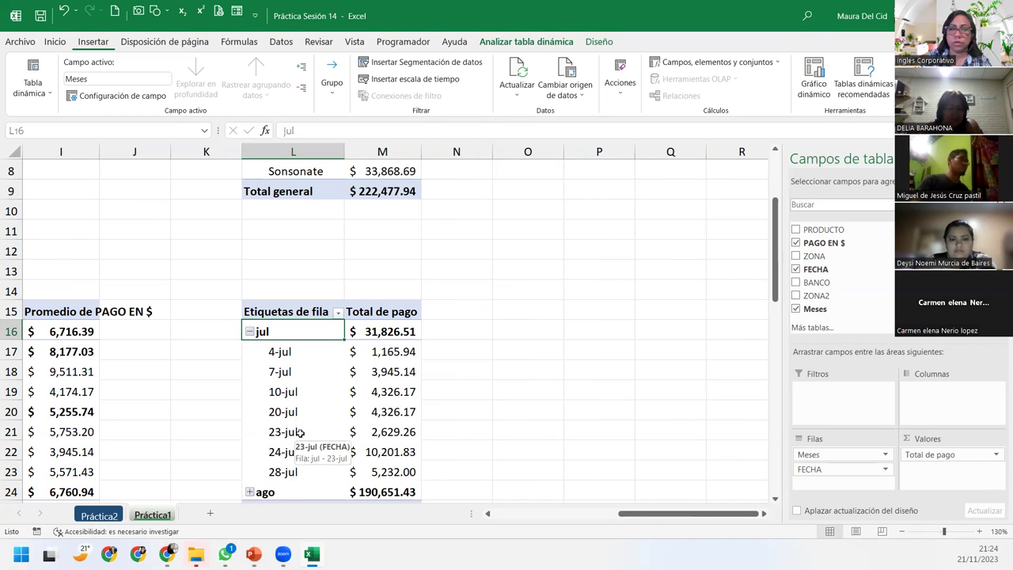
scroll(301, 430, down, 4)
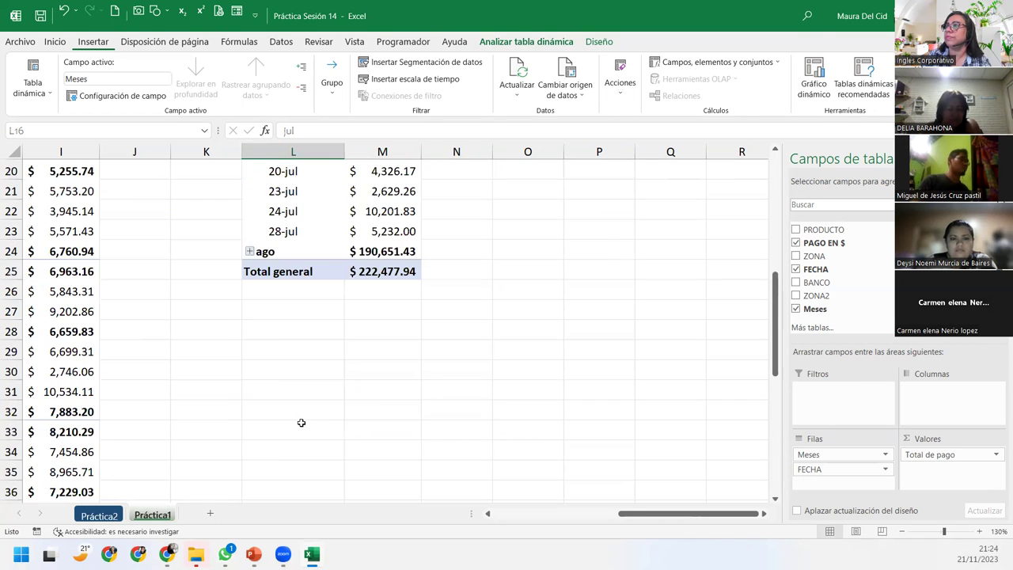
scroll(301, 420, up, 3)
click(250, 432)
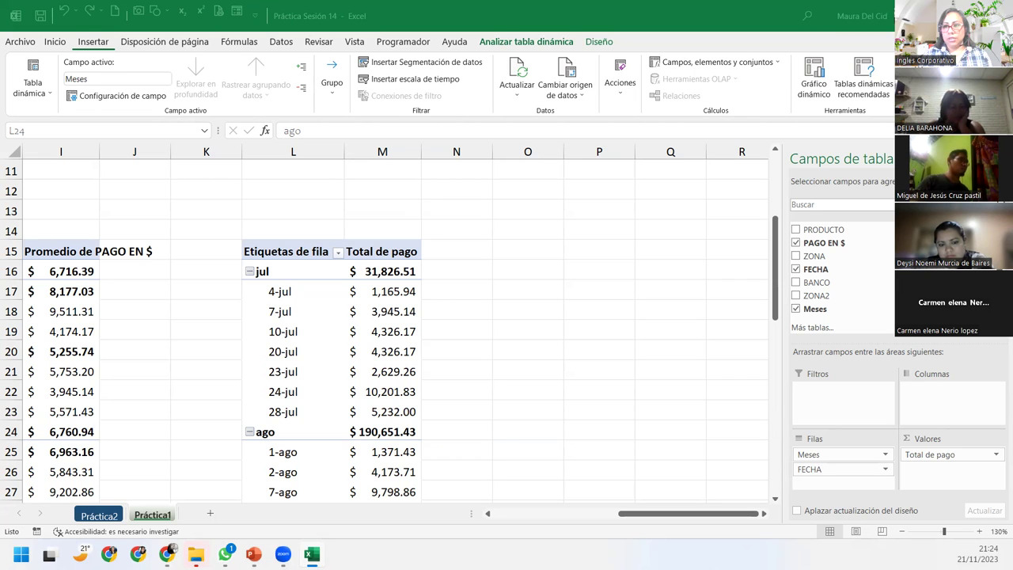
Review the daily date rows from 10-jul through 2-ago in the pivot
click(285, 294)
click(284, 331)
click(289, 348)
click(295, 371)
click(296, 390)
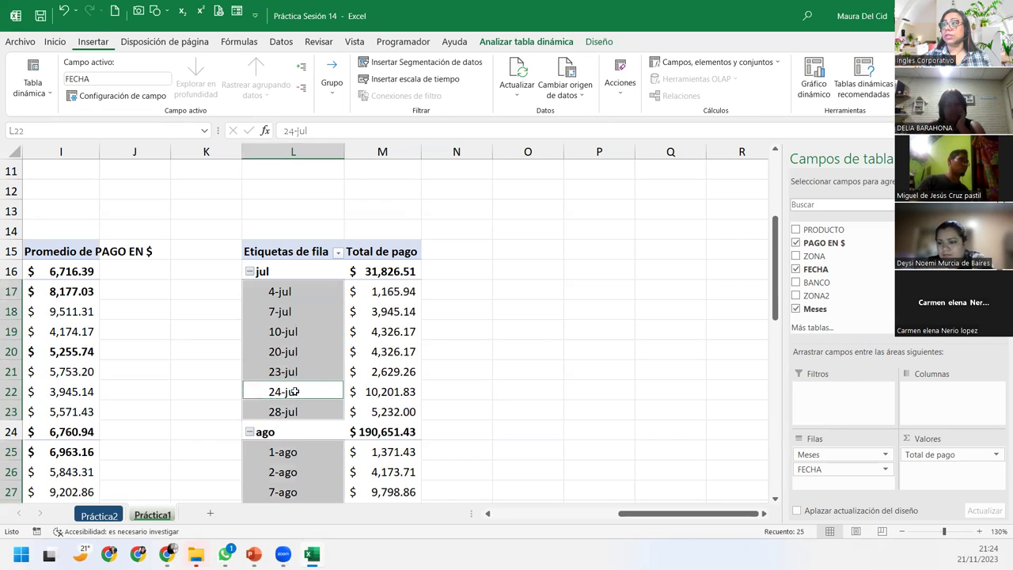
click(296, 410)
click(319, 472)
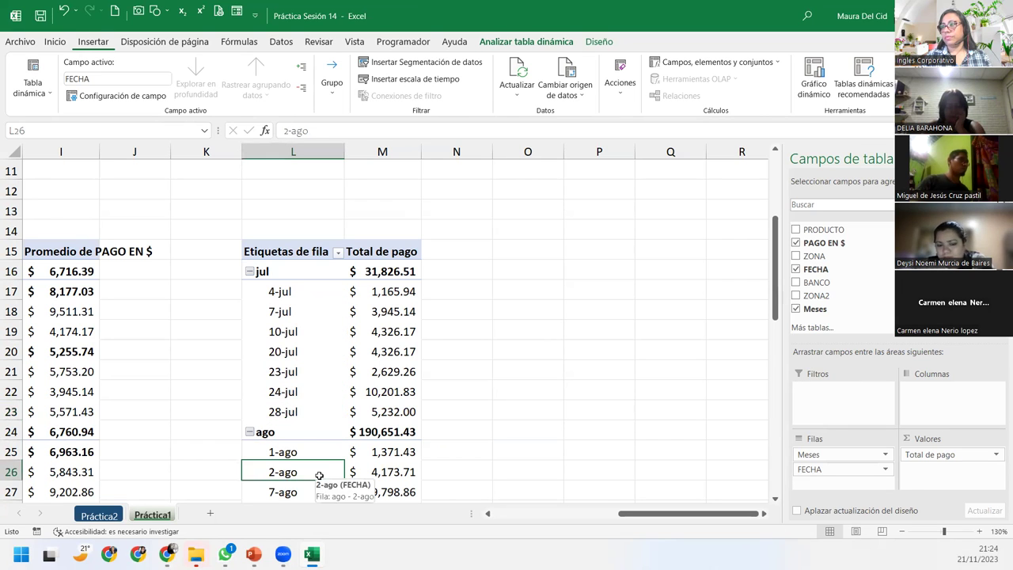
scroll(319, 475, down, 2)
scroll(318, 475, down, 1)
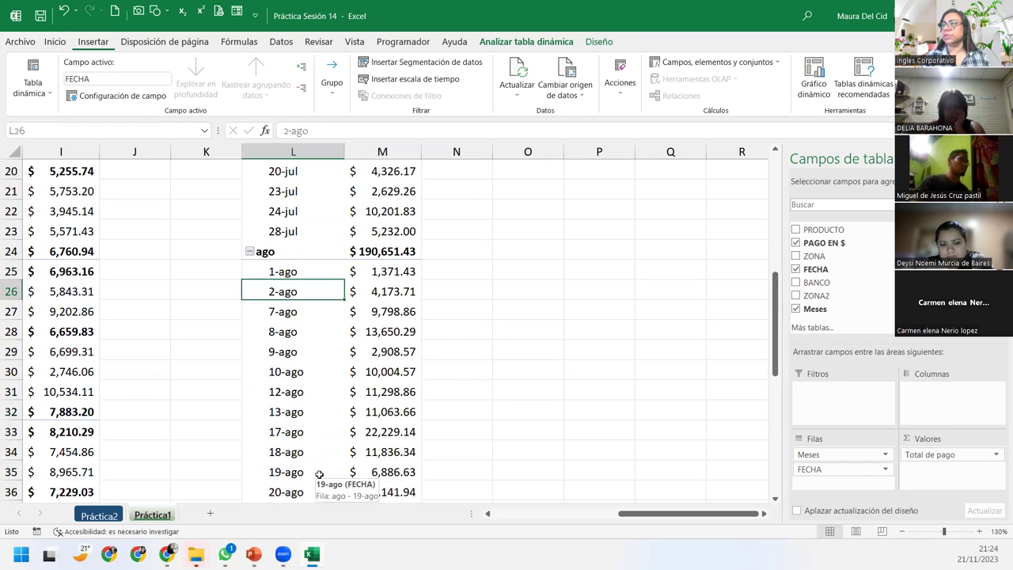
scroll(319, 474, up, 1)
scroll(319, 474, down, 4)
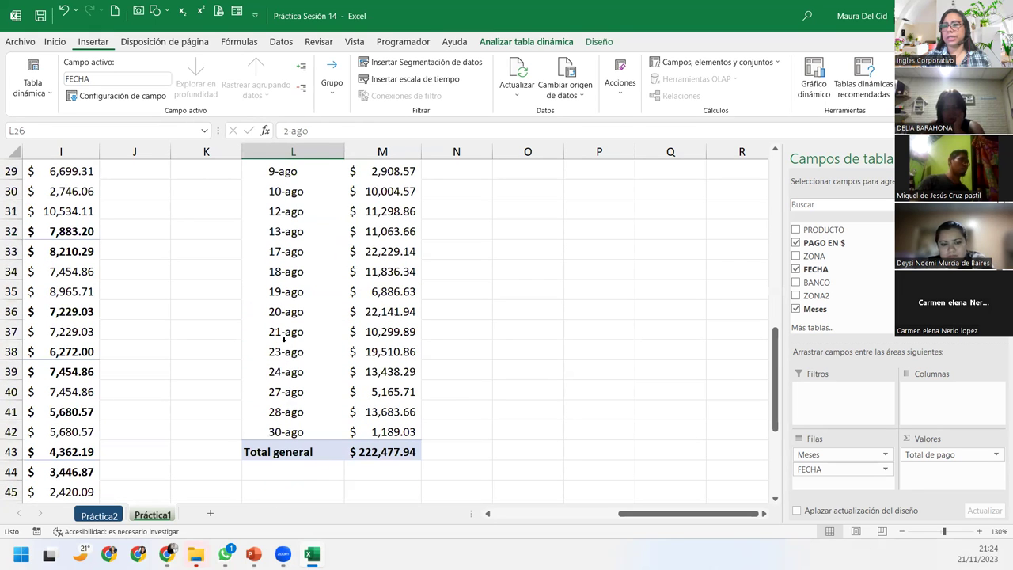
scroll(283, 337, up, 4)
scroll(283, 337, up, 3)
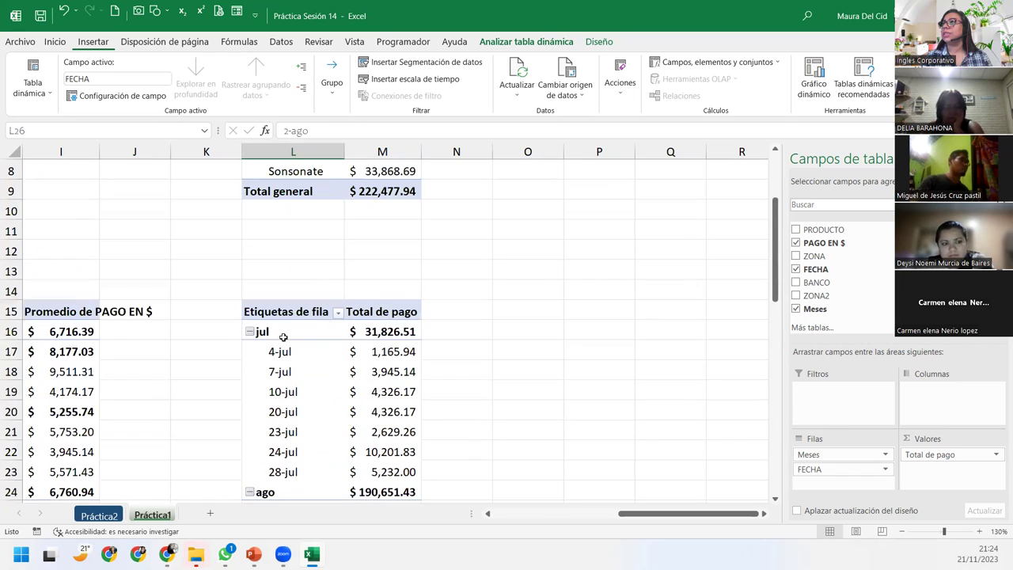
scroll(283, 336, down, 1)
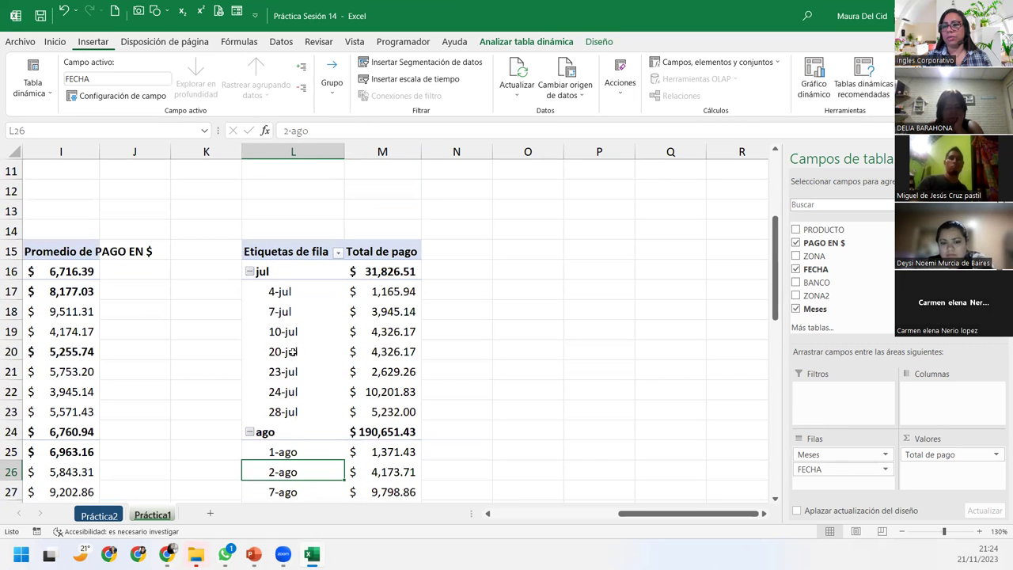
click(293, 333)
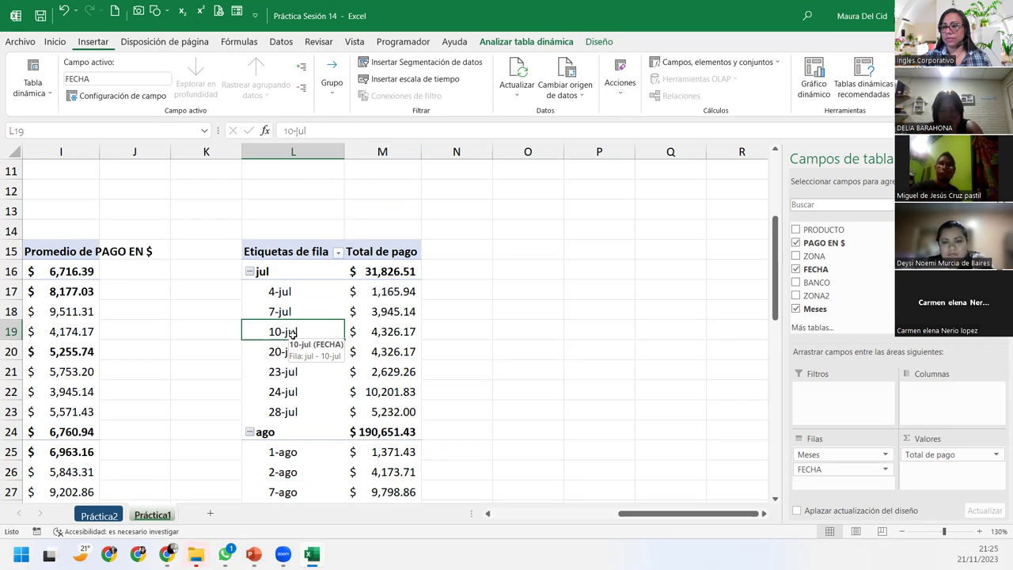
Collapse and re-expand jul, then return to the source data at cell A17
click(253, 273)
click(250, 271)
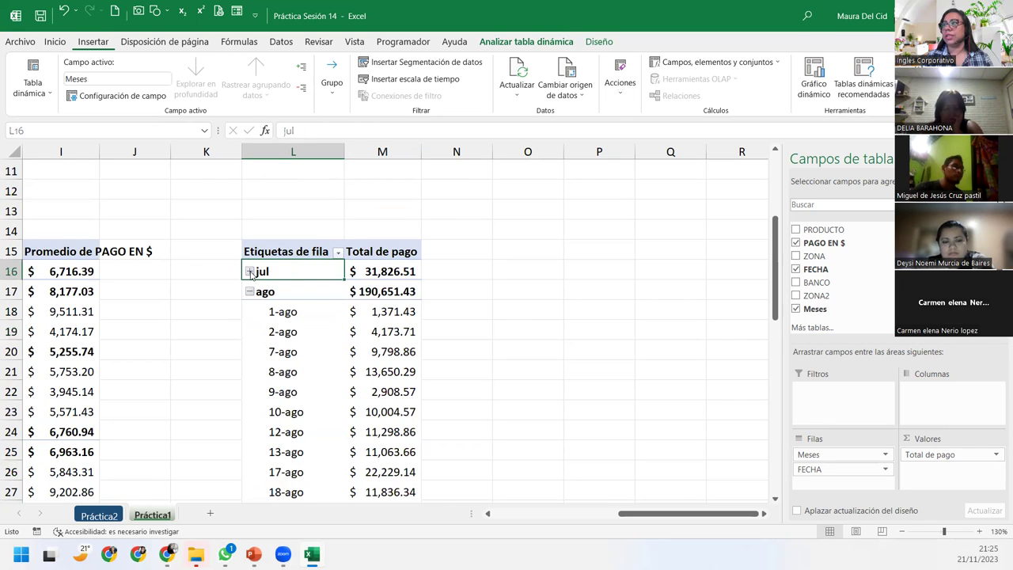
click(250, 272)
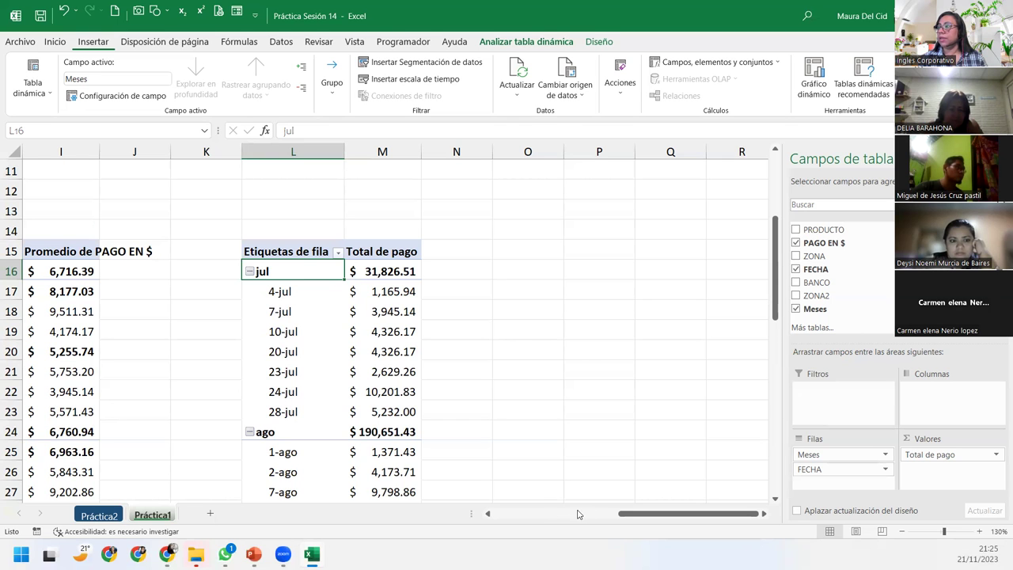
drag(624, 519, 495, 519)
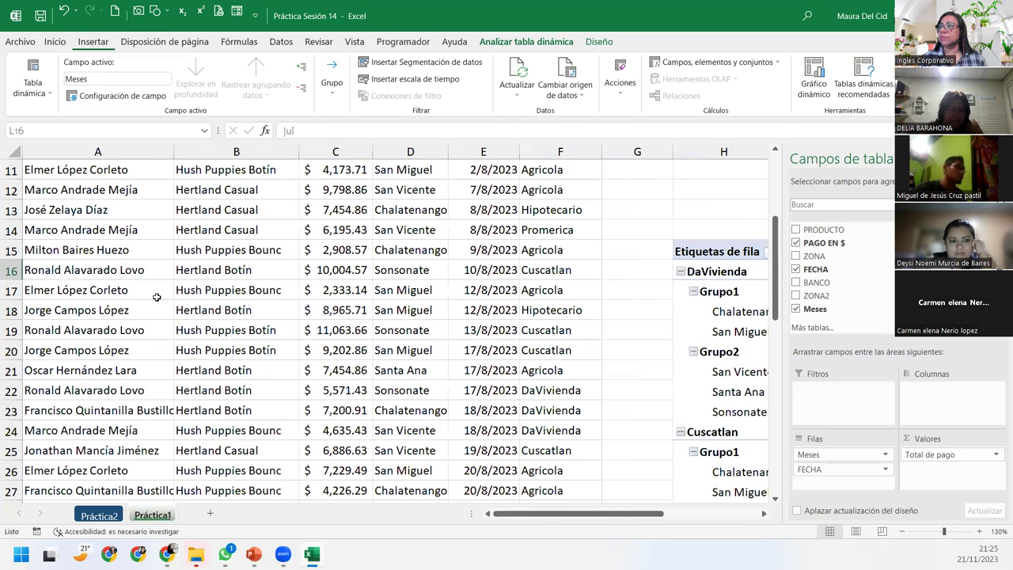
click(166, 296)
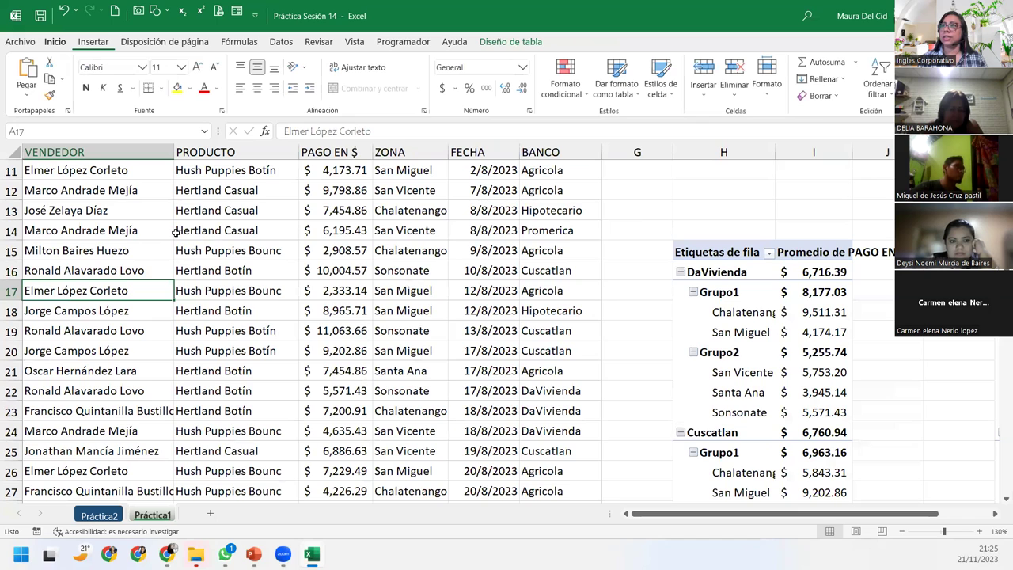
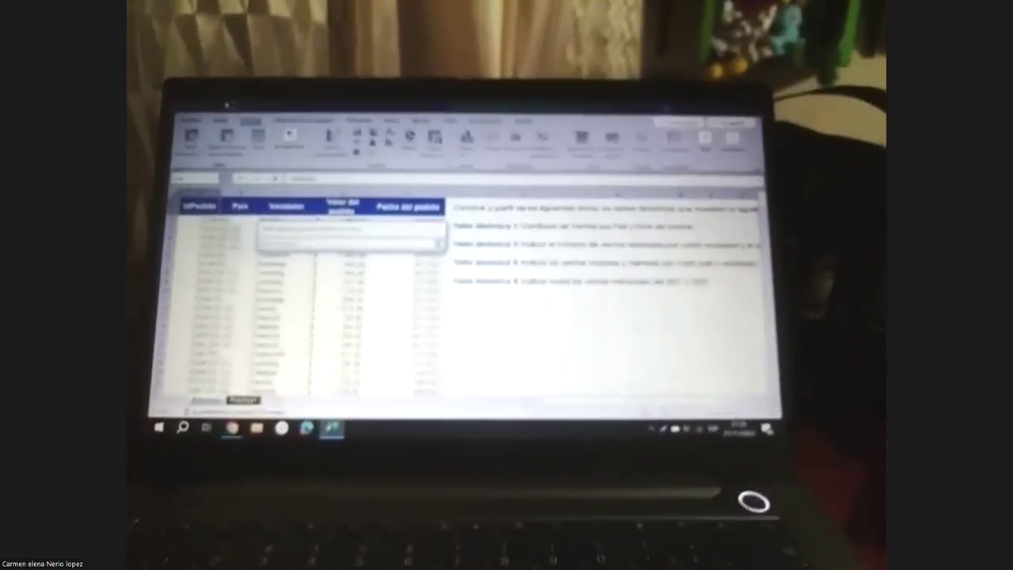
Expand the Create PivotTable options and confirm inserting the new pivot table
key(Return)
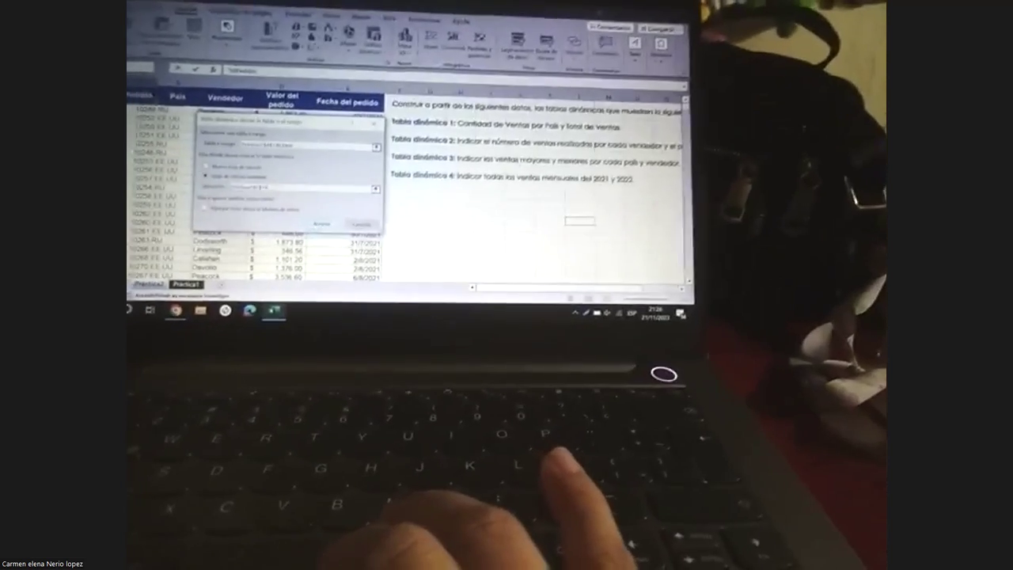
key(Return)
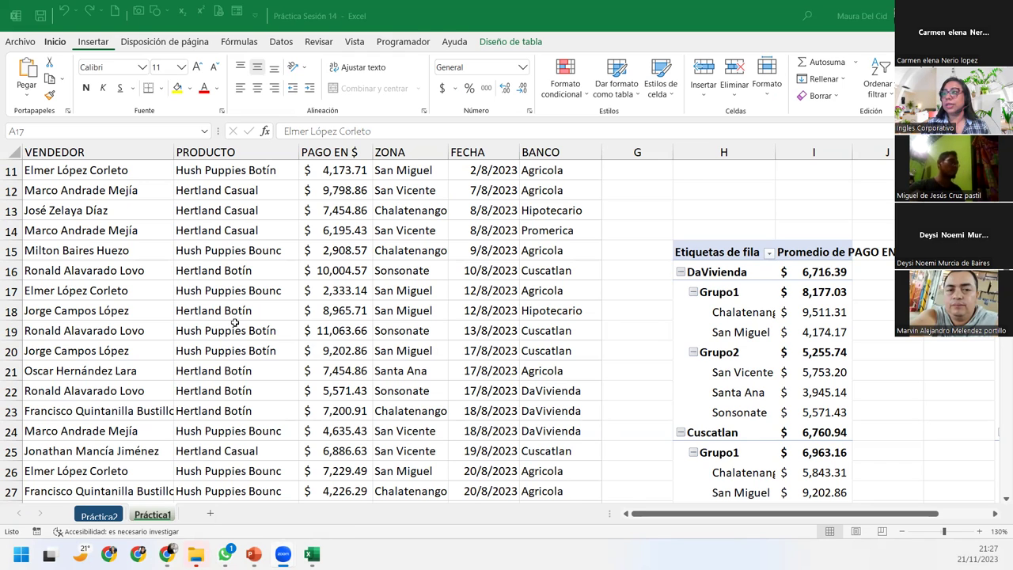
double_click(76, 290)
scroll(136, 282, up, 5)
click(122, 270)
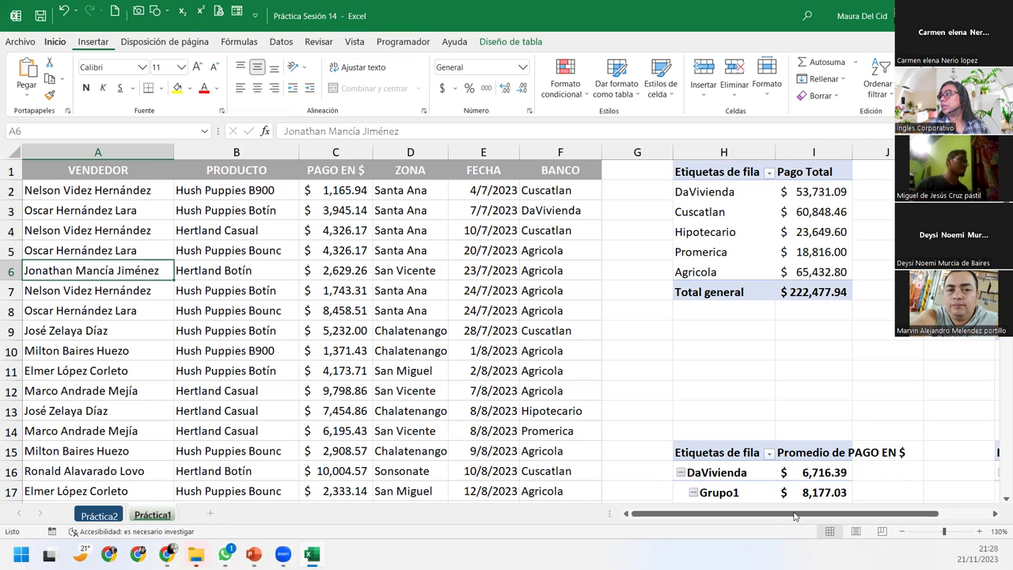
drag(795, 516, 851, 516)
Select a cell in the monthly payments pivot and toggle the jul group's date rows
click(846, 489)
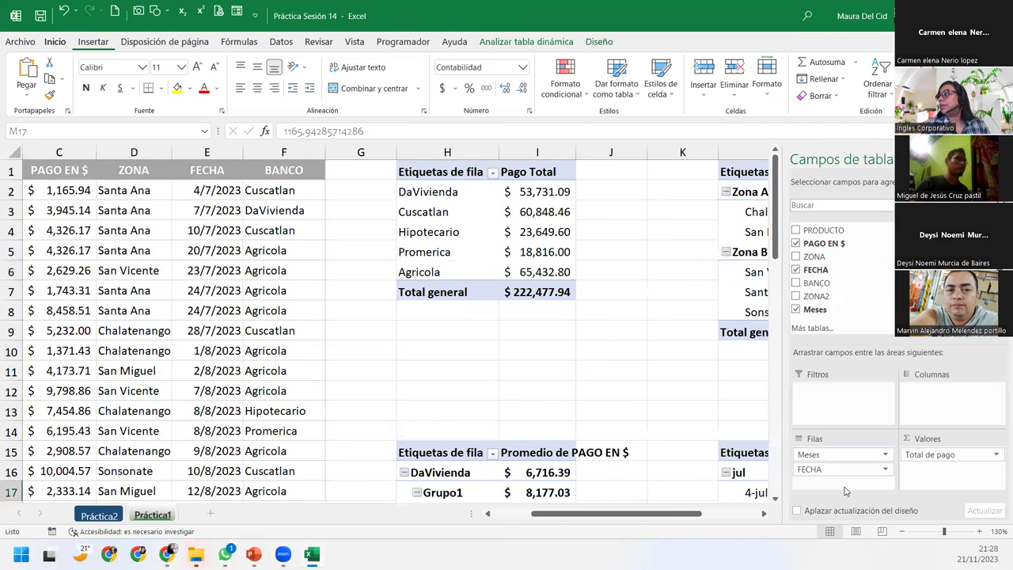
scroll(693, 486, down, 3)
drag(683, 514, 765, 513)
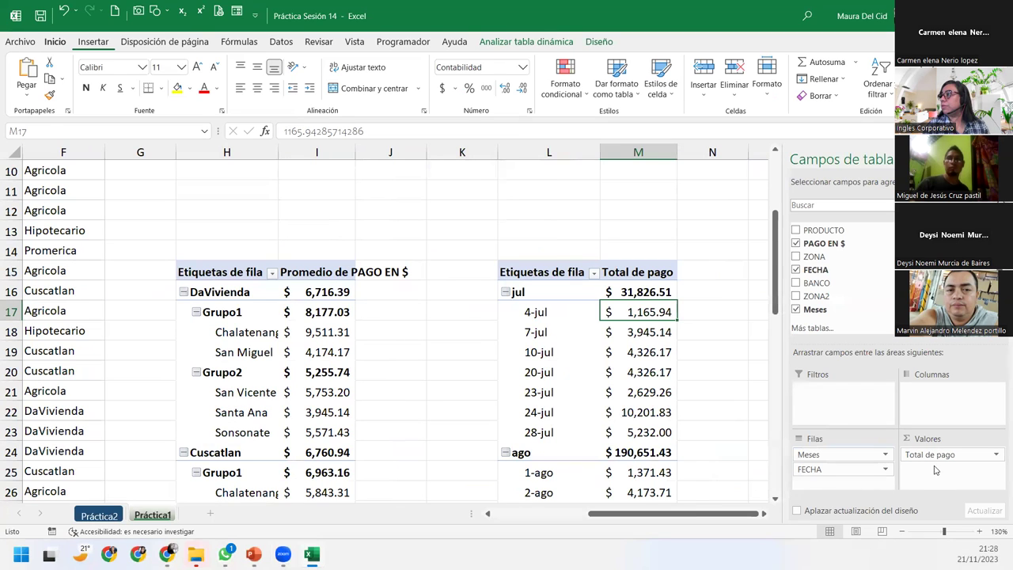
click(716, 514)
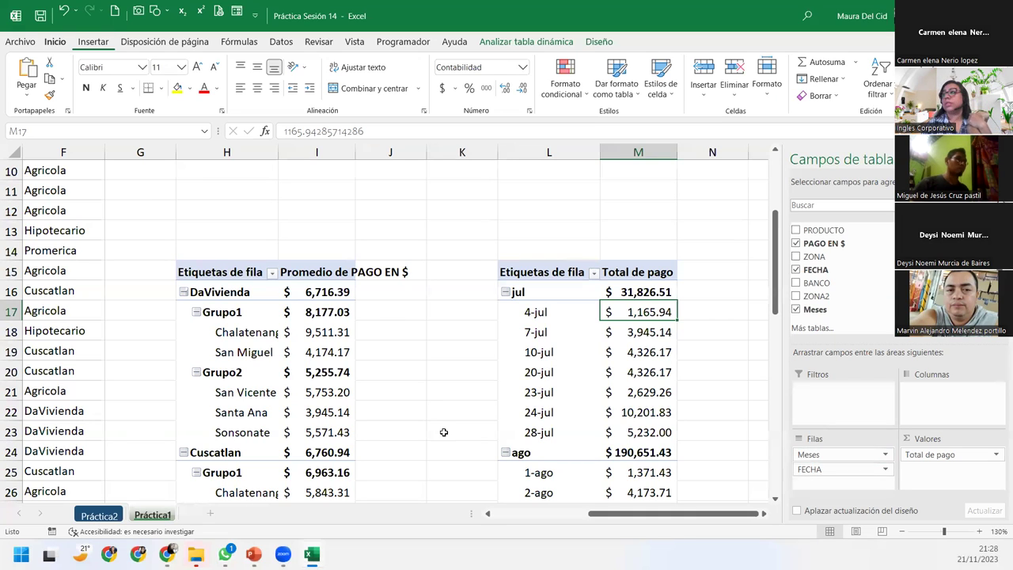
click(505, 292)
click(504, 292)
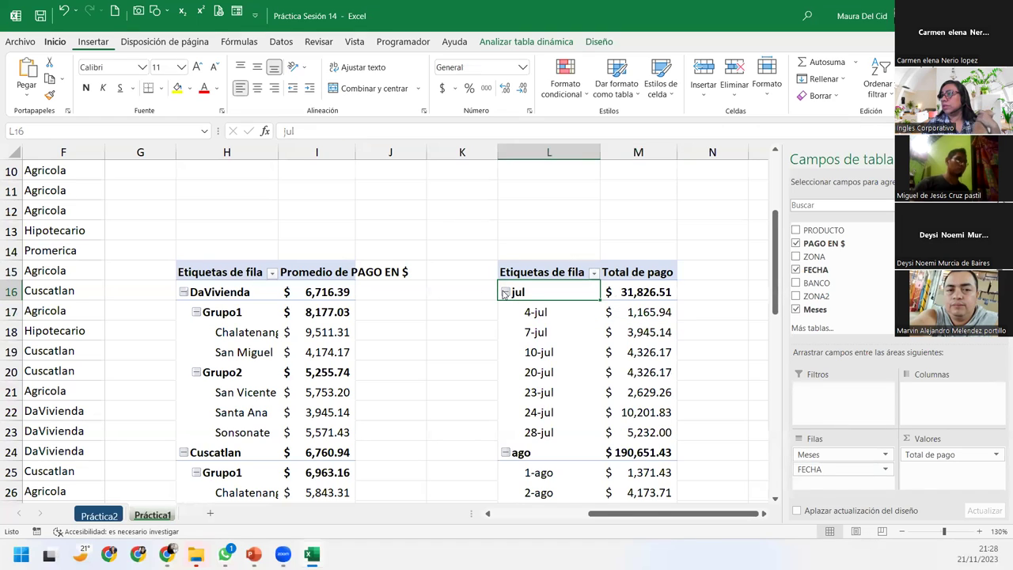
click(504, 292)
click(504, 293)
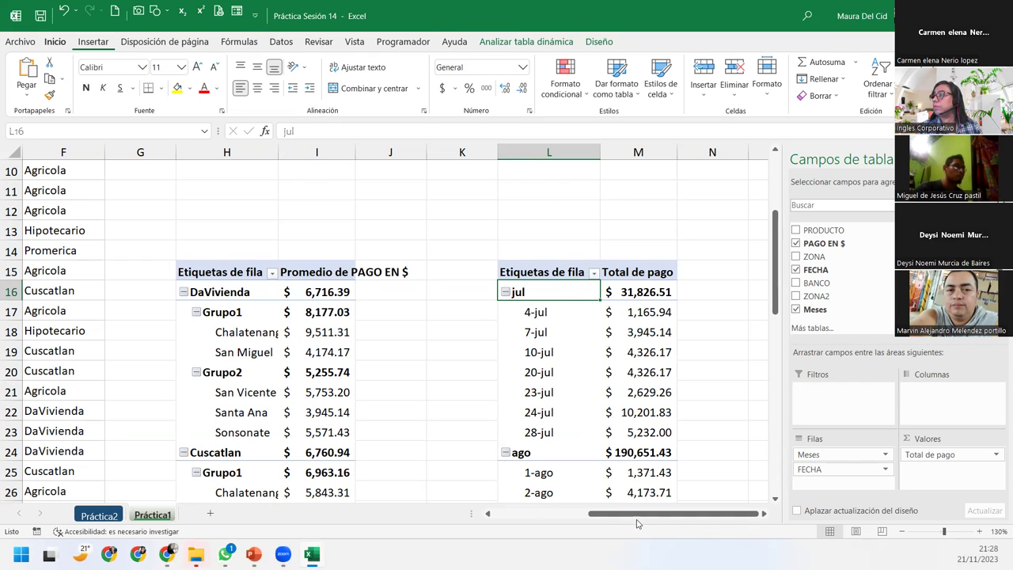
Bring up the Analizar tabla dinámica ribbon tab for the pivot
scroll(629, 439, down, 3)
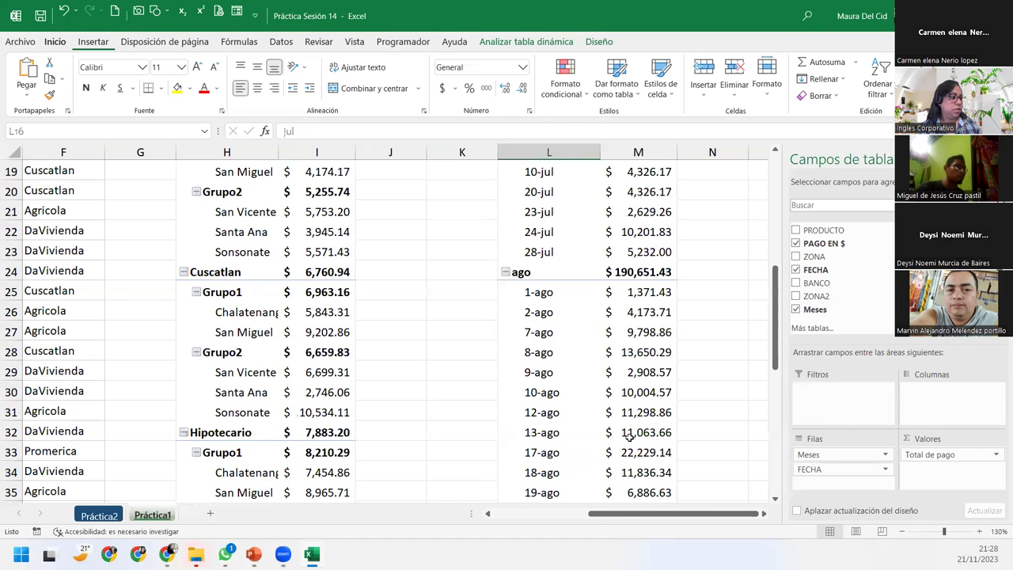
click(281, 42)
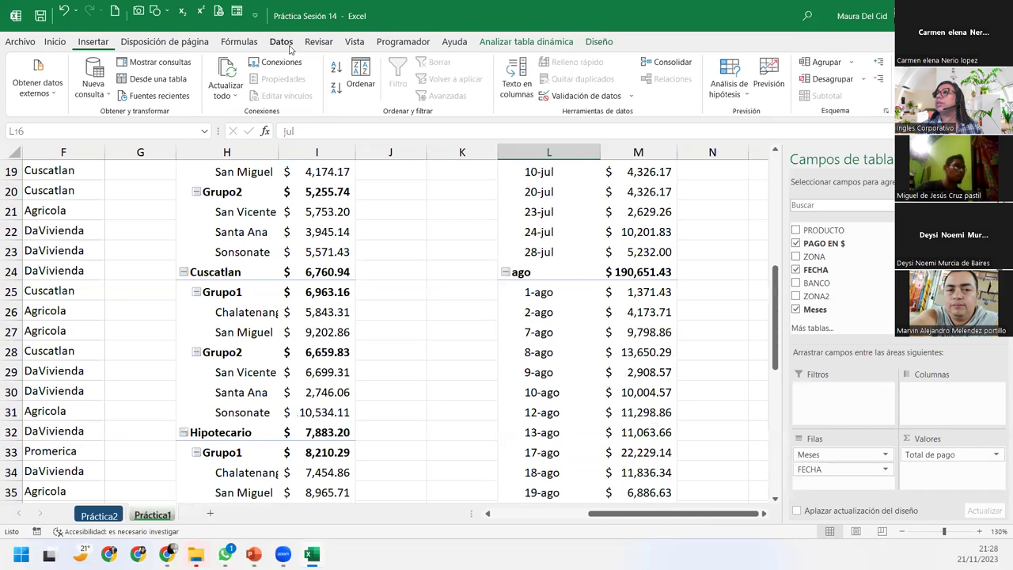
click(545, 41)
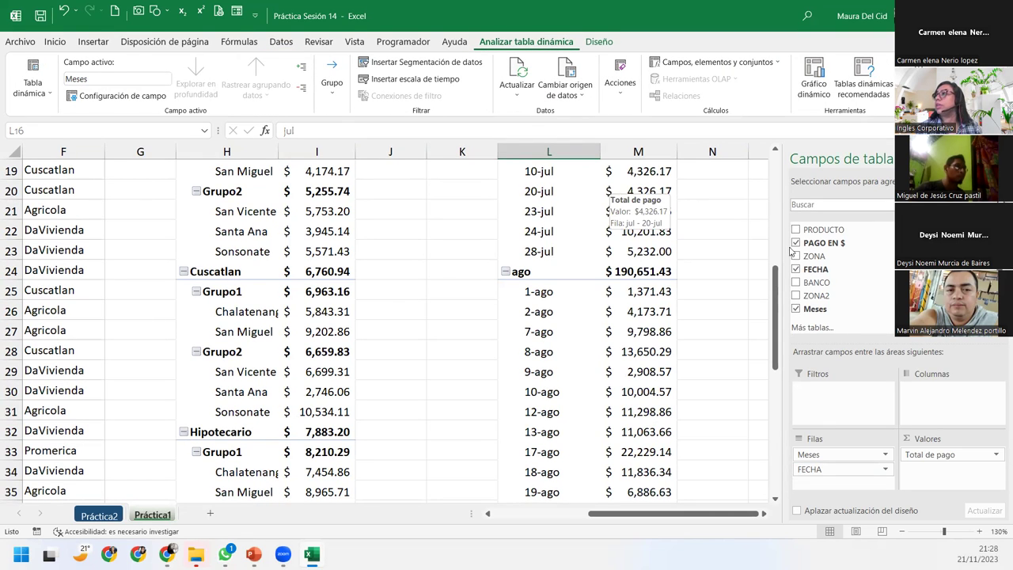
Select the 20-jul date and group the FECHA field by Meses only, dropping Días
click(321, 80)
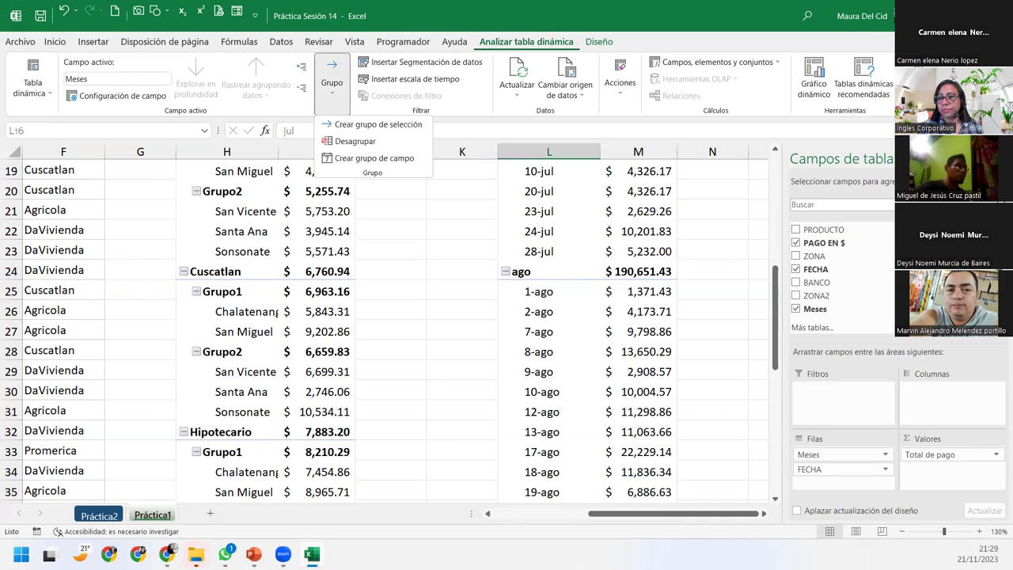
key(Escape)
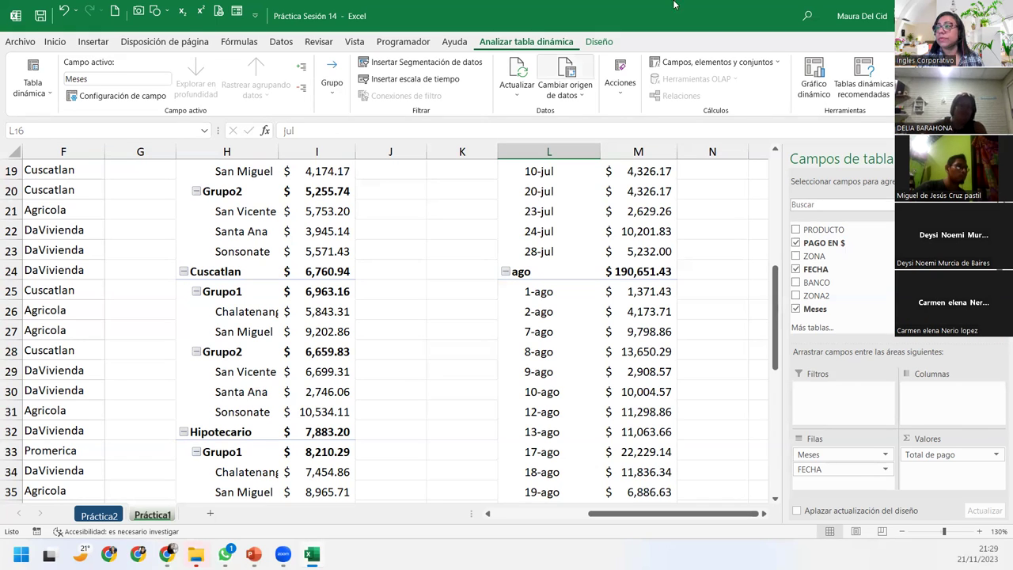
click(538, 198)
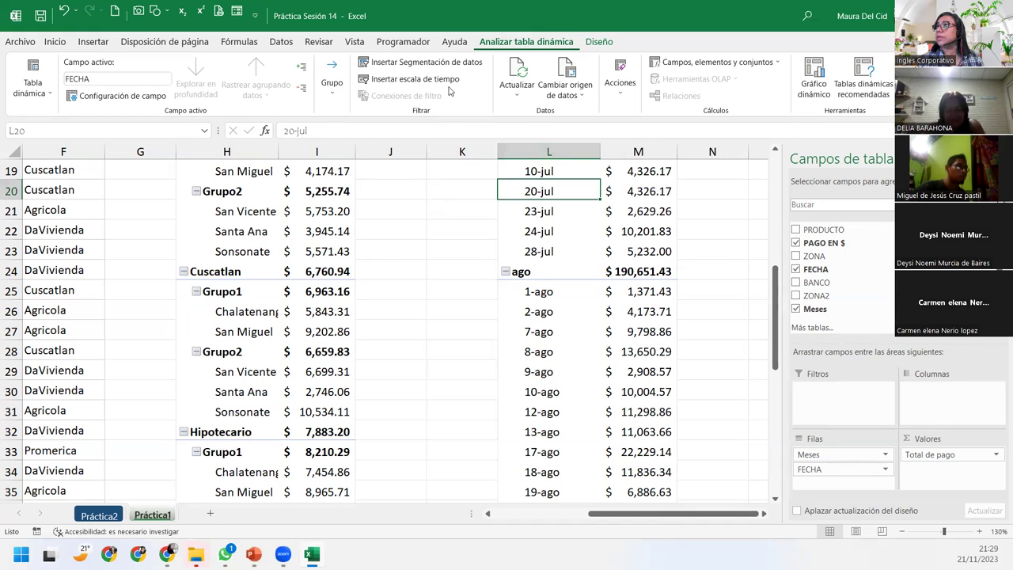
click(331, 83)
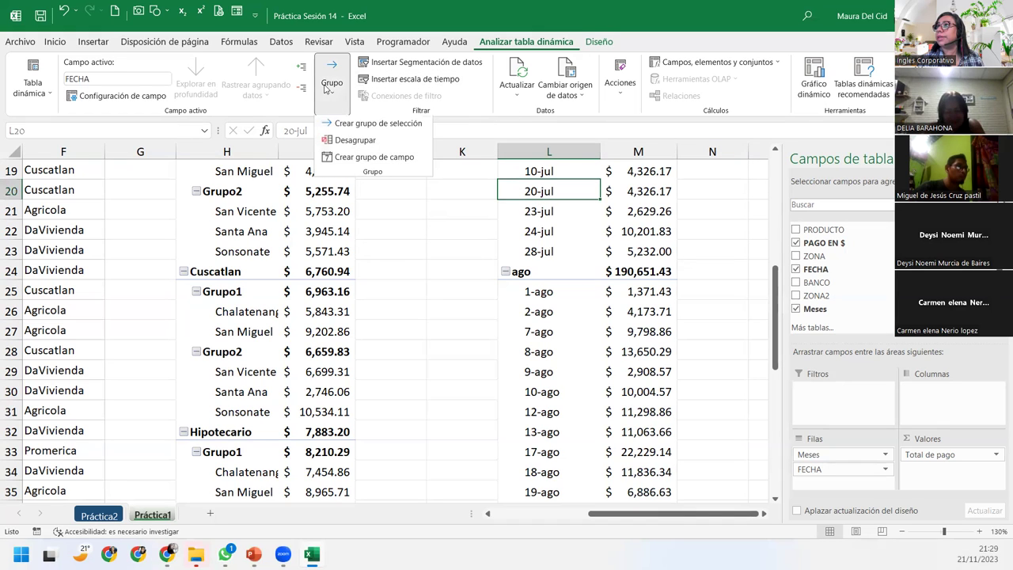
click(342, 159)
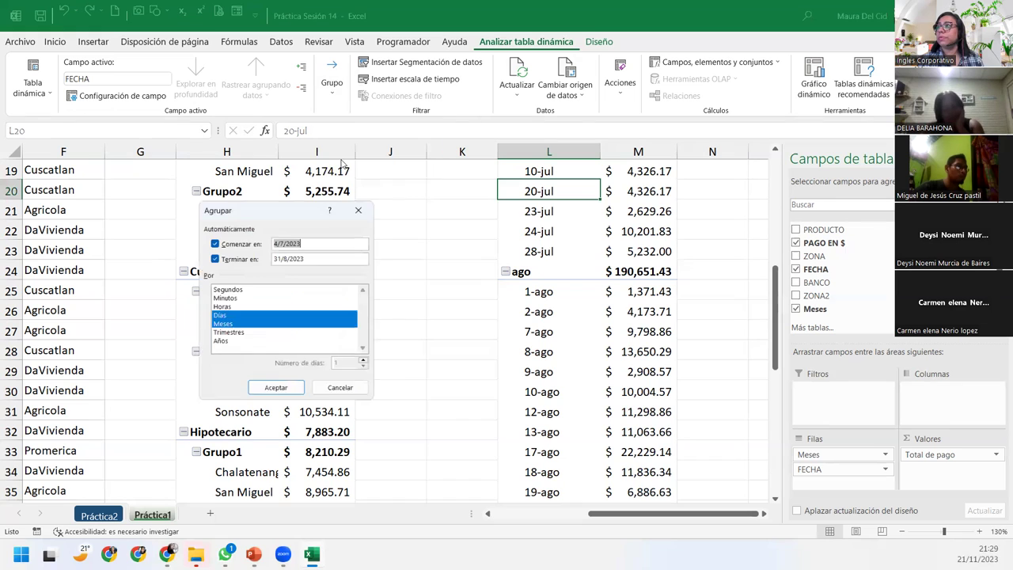
click(221, 316)
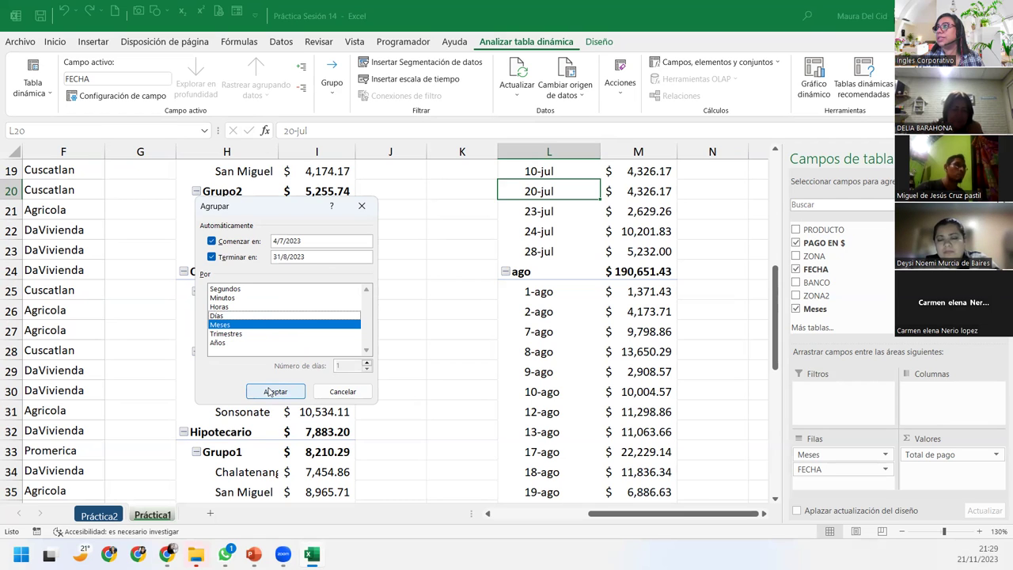
click(276, 391)
scroll(649, 329, up, 1)
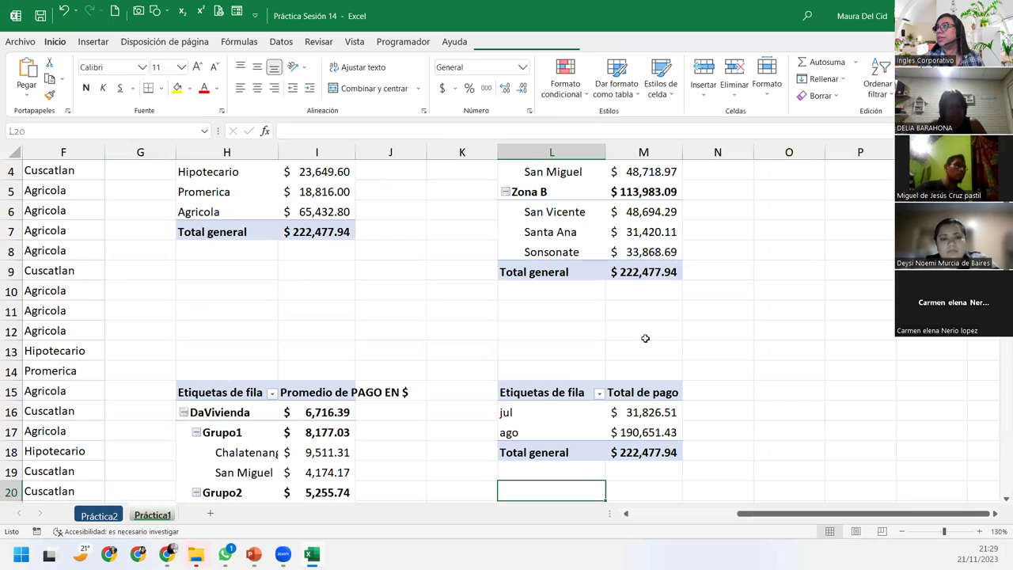
click(524, 411)
click(529, 430)
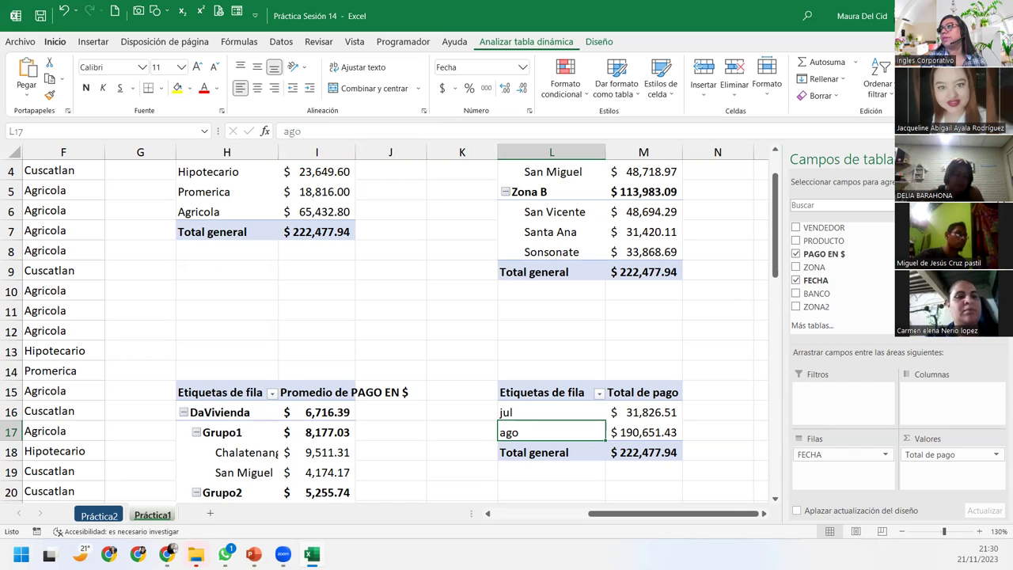
scroll(429, 365, up, 1)
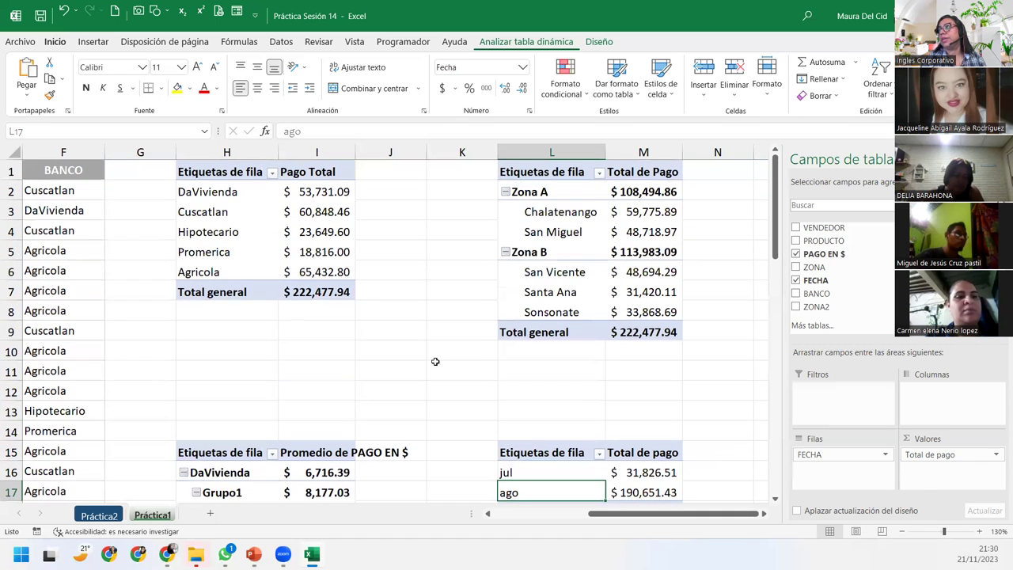
click(530, 192)
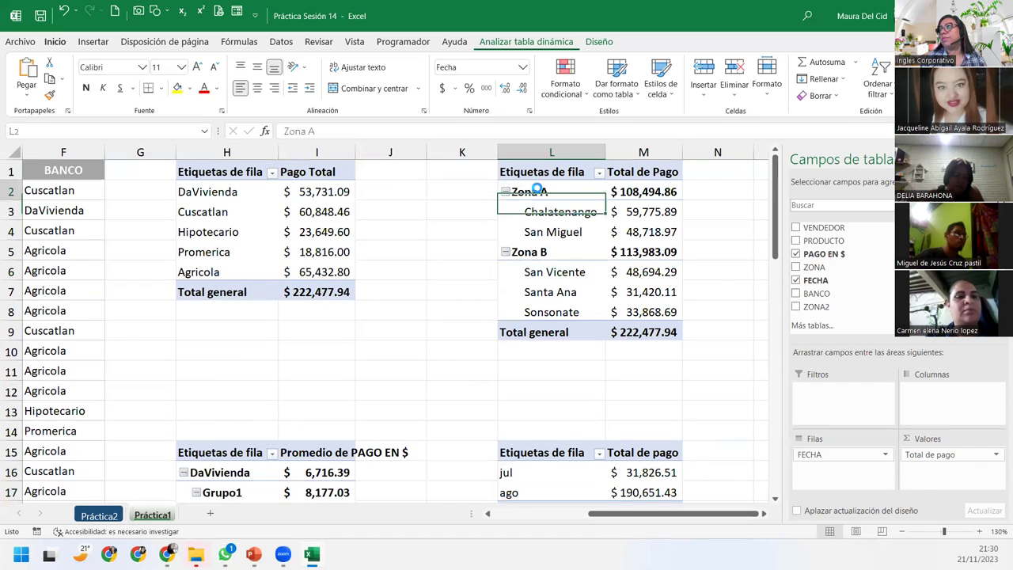
click(539, 252)
click(536, 472)
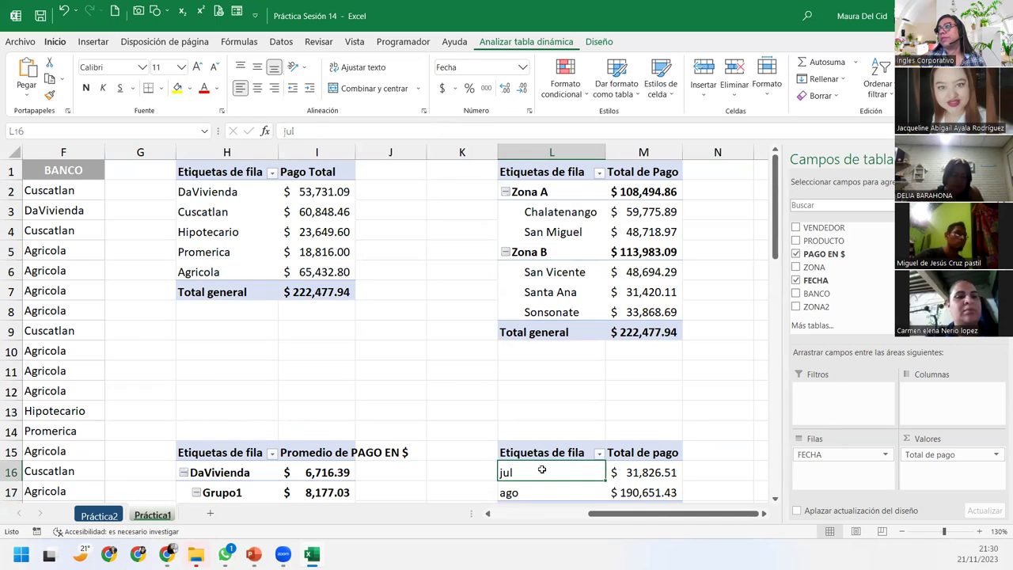
scroll(526, 459, down, 3)
scroll(519, 455, up, 3)
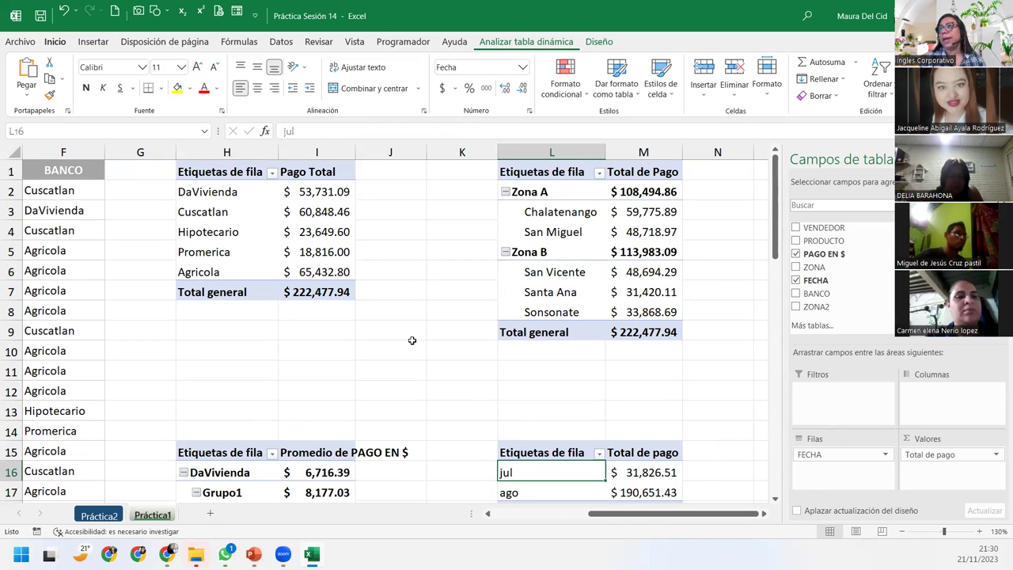
click(224, 224)
click(215, 228)
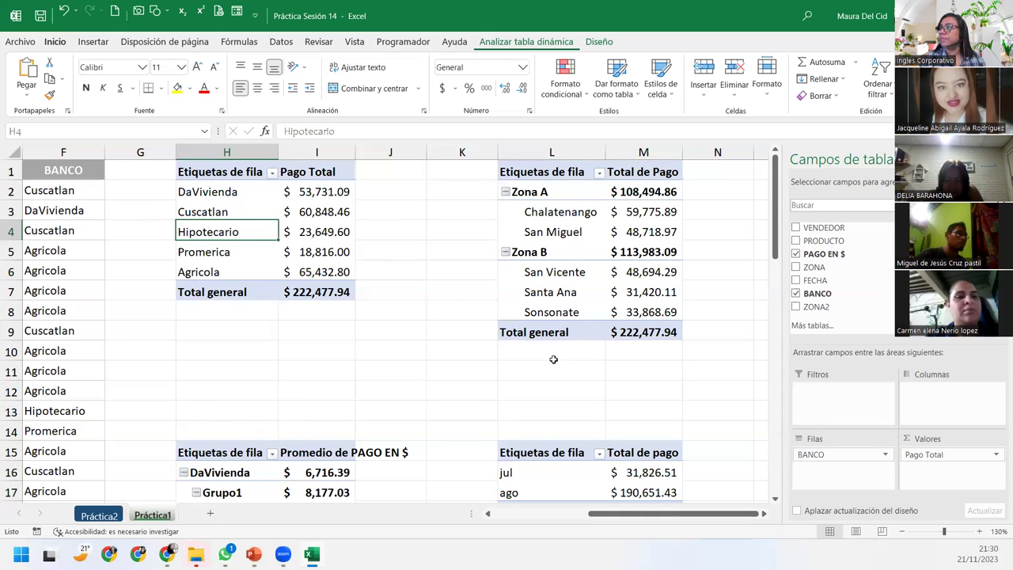
scroll(554, 358, down, 2)
scroll(561, 348, up, 2)
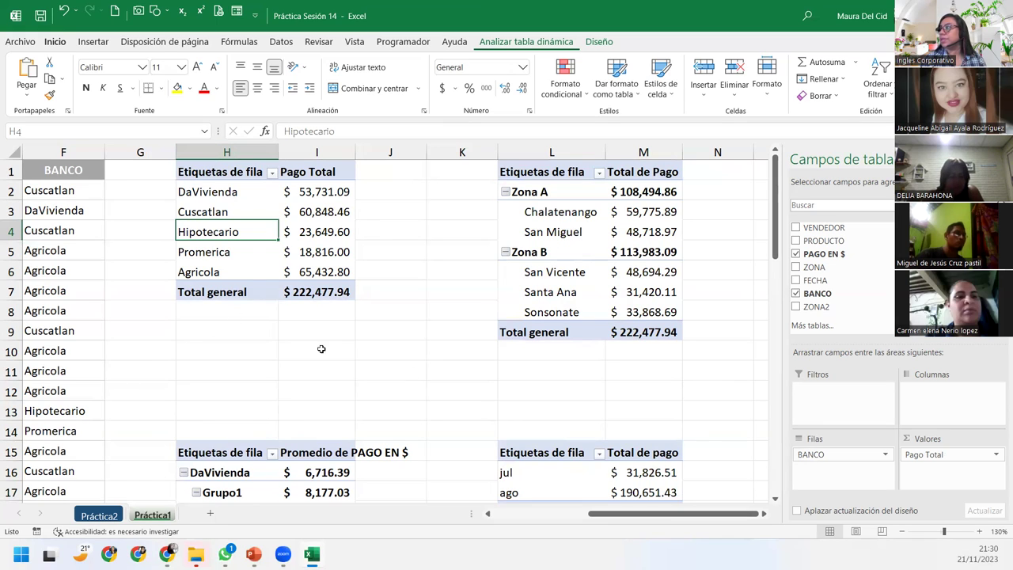
click(199, 231)
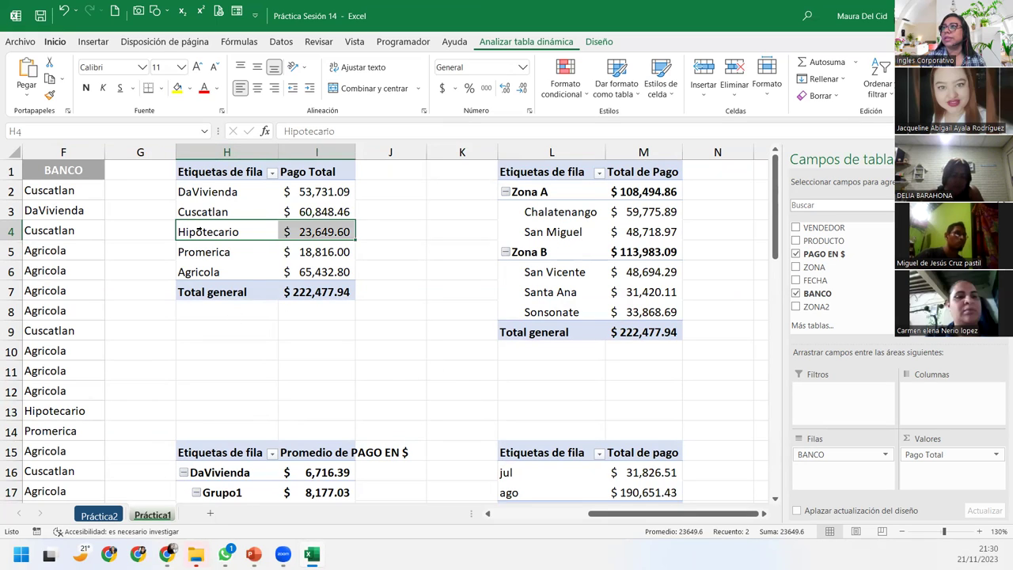
click(227, 232)
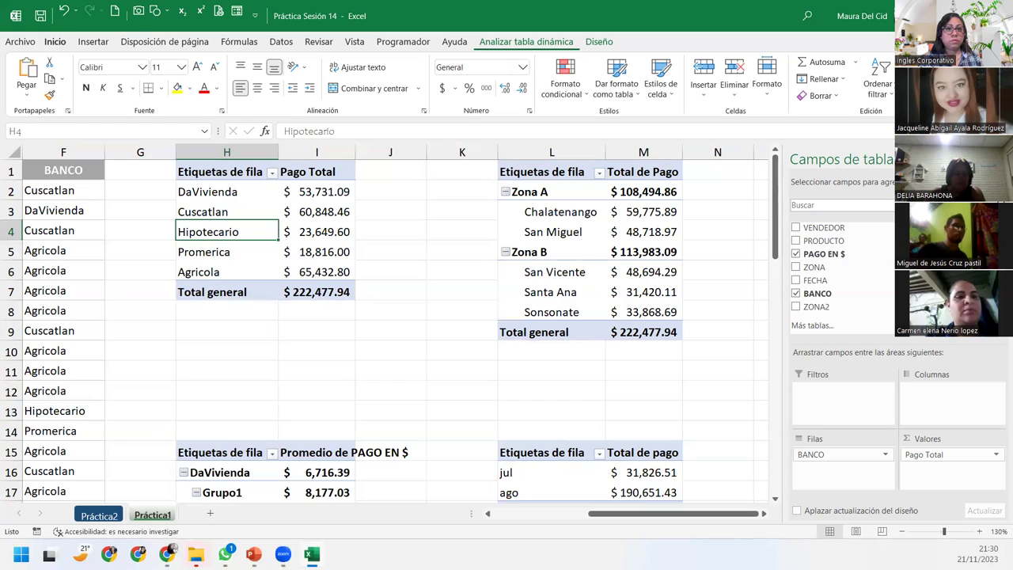
key(alt+Tab)
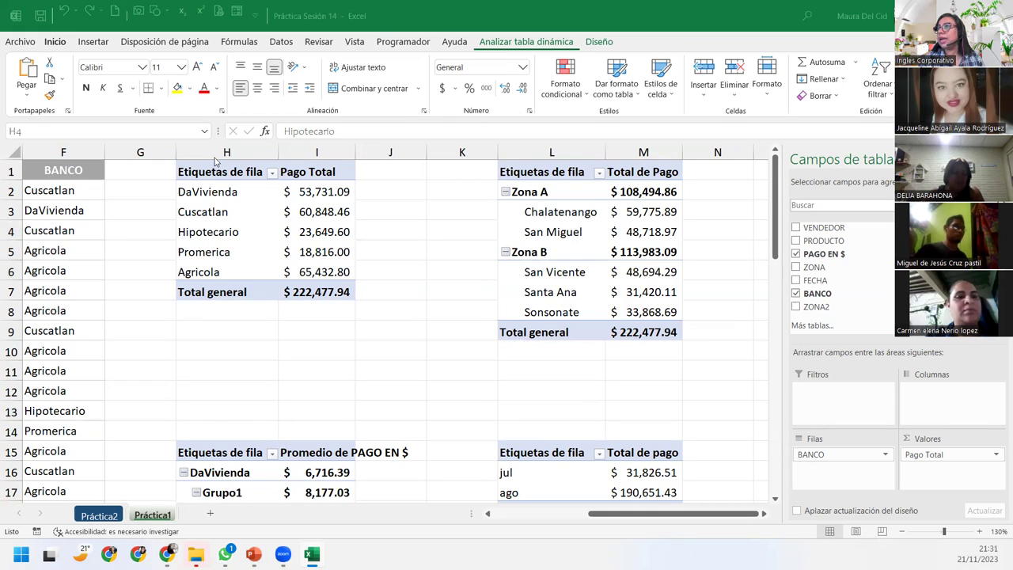
key(alt+Tab)
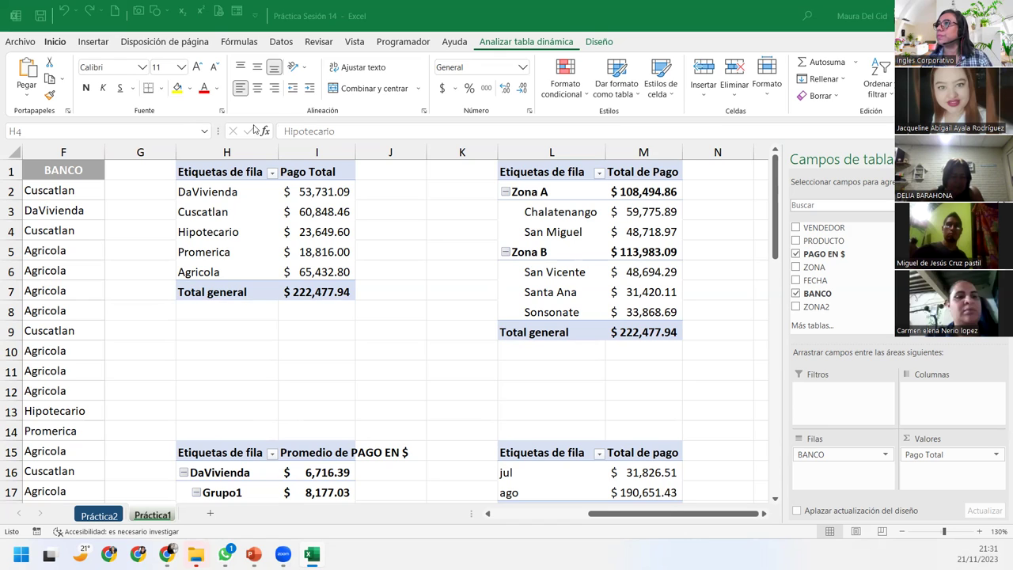
click(239, 225)
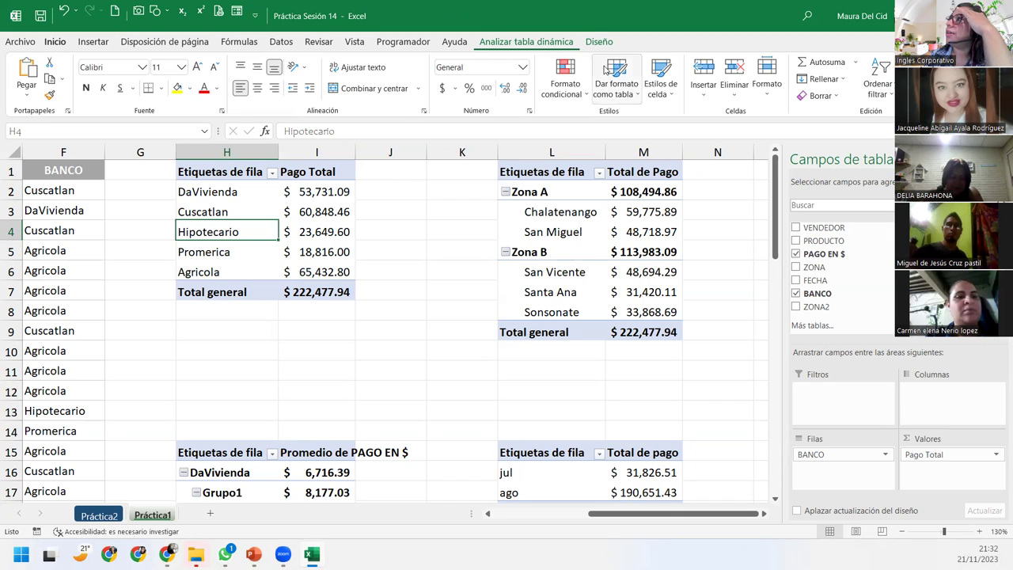
Switch to the Analizar tabla dinámica tab with the bank pivot selected
click(523, 43)
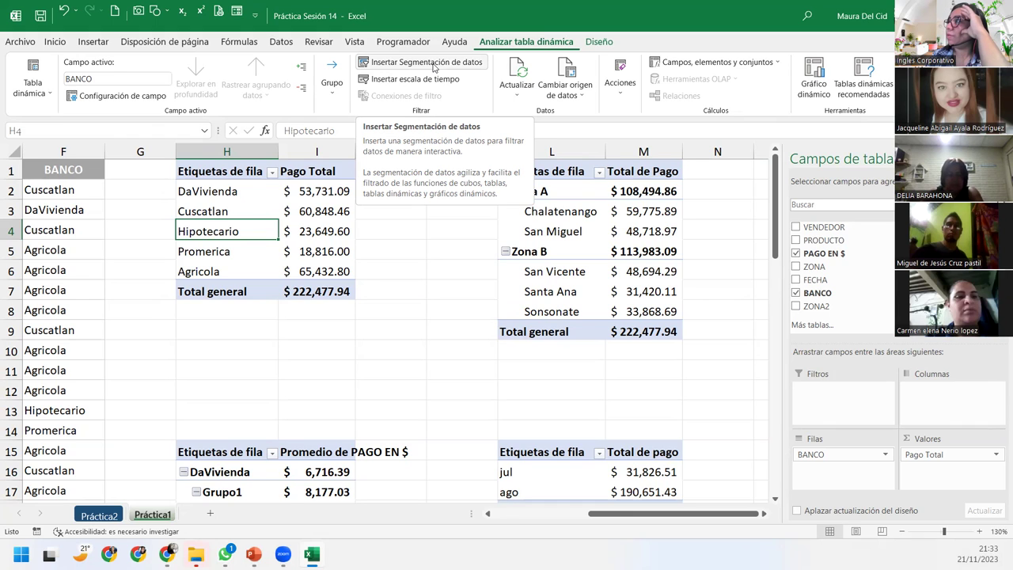
Insert a Segmentación de datos slicer with the ZONA field ticked and accept it
click(423, 62)
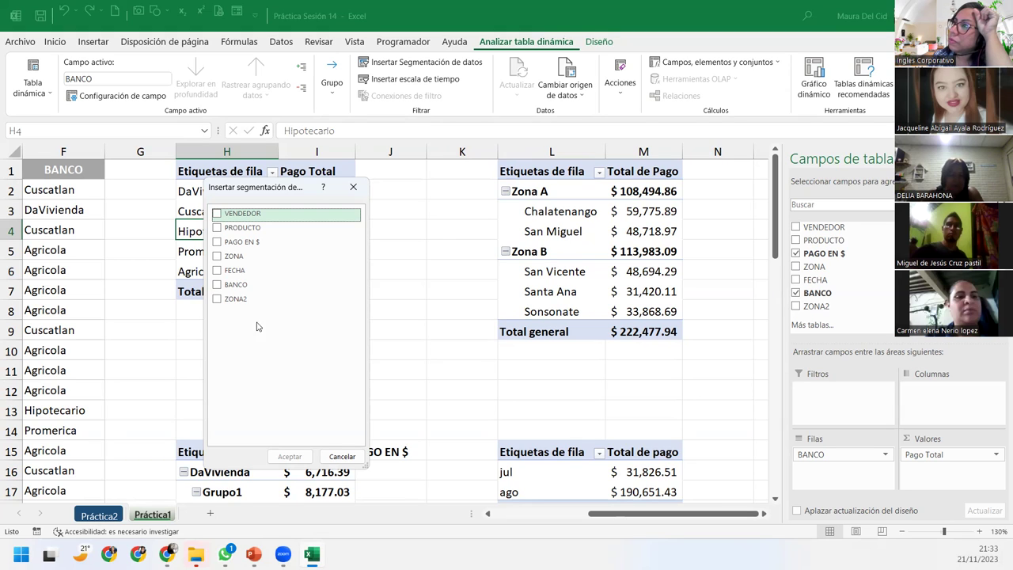
click(220, 258)
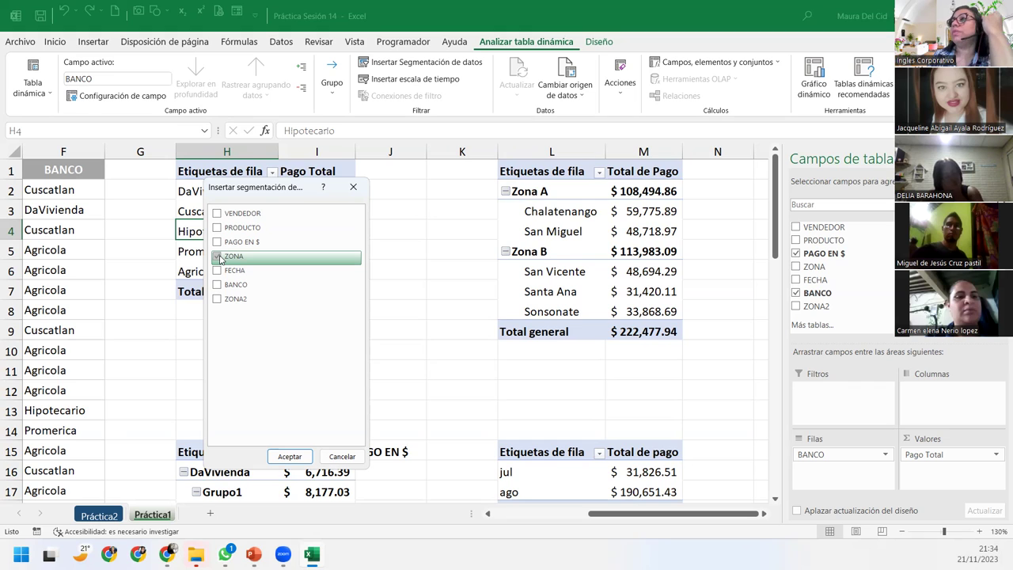
click(219, 259)
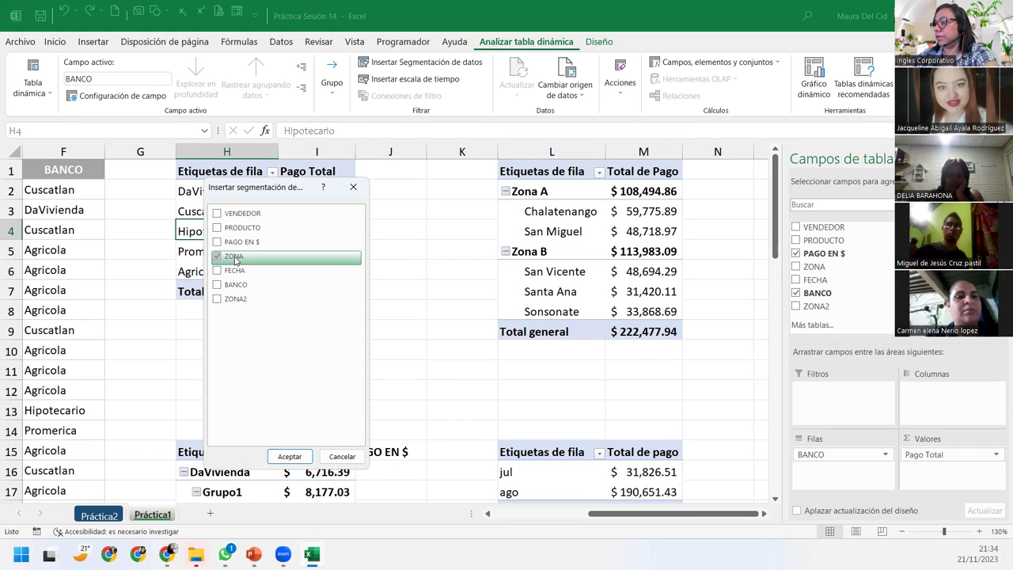
click(290, 457)
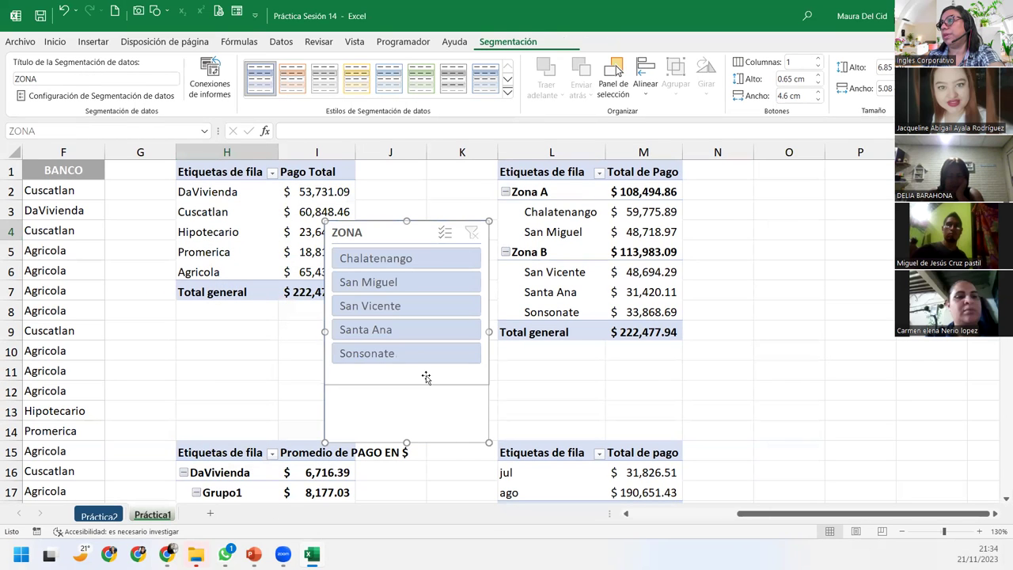
Shorten and narrow the ZONA slicer and place it beside the bank totals table
drag(416, 351, 419, 384)
drag(490, 302, 458, 299)
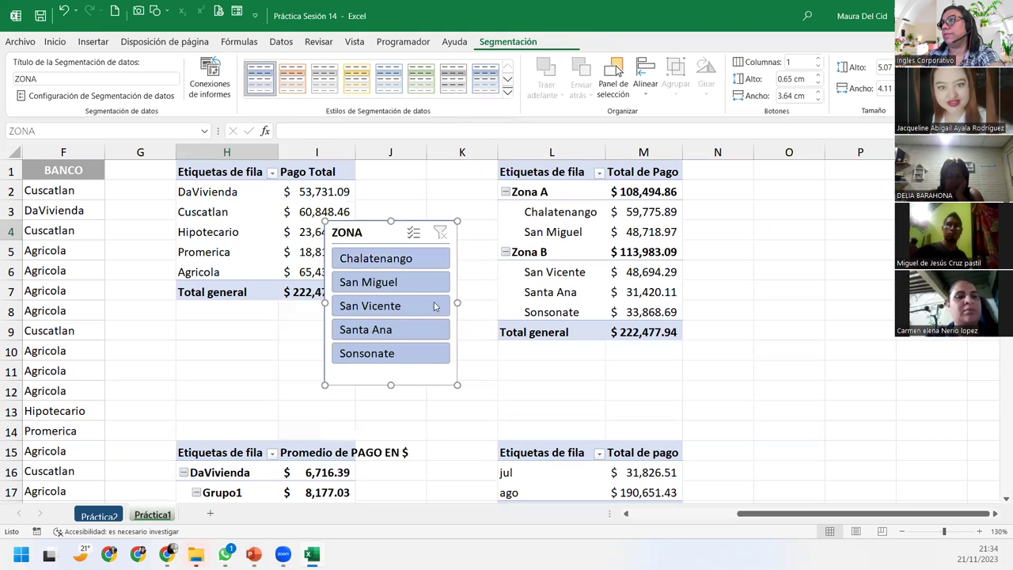
drag(380, 232, 406, 175)
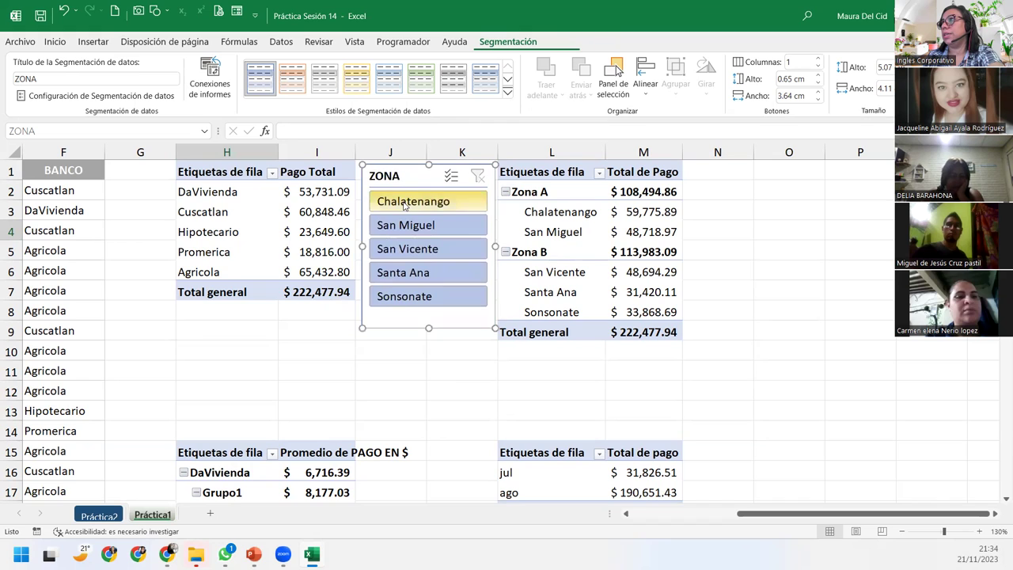
Filter the bank totals through each zone, ending on Chalatenango ($59,775.89 total)
click(405, 202)
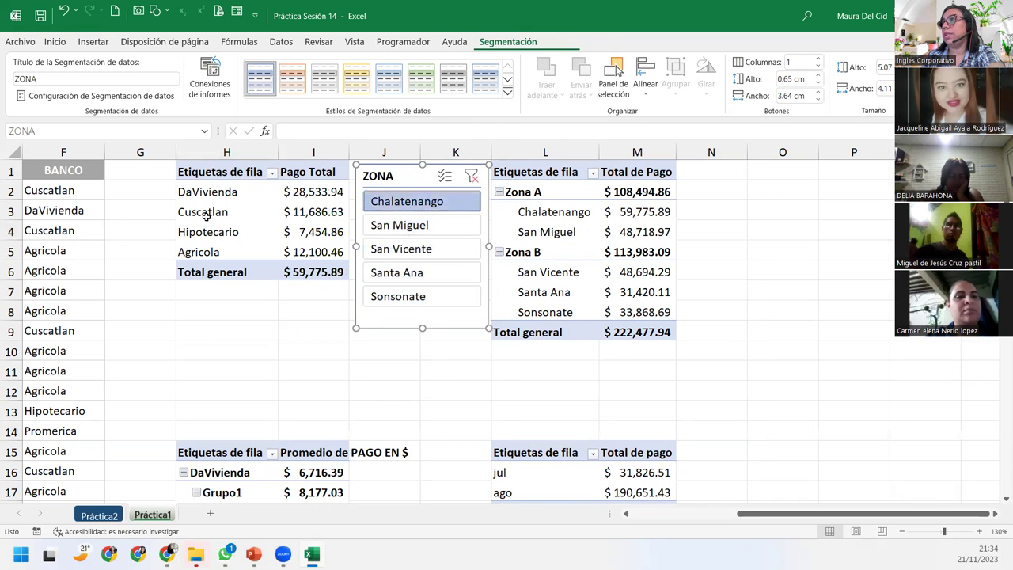
click(424, 228)
click(413, 250)
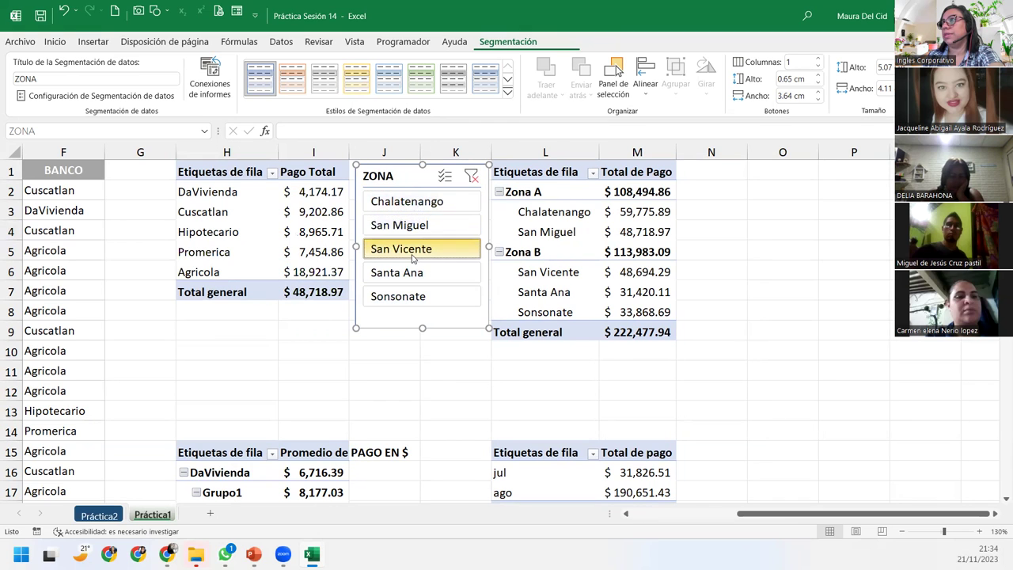
click(409, 274)
click(400, 296)
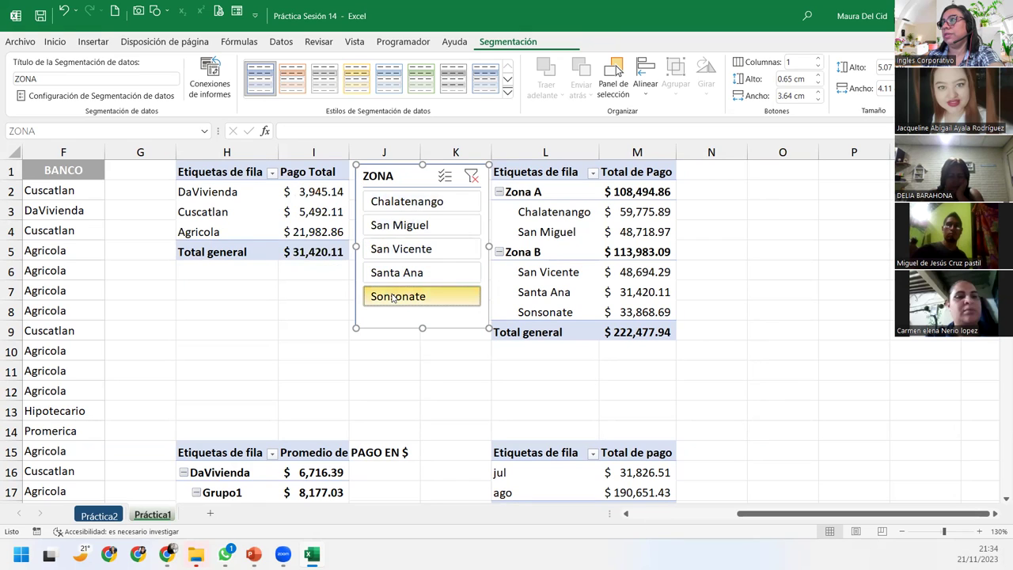
click(396, 248)
click(389, 203)
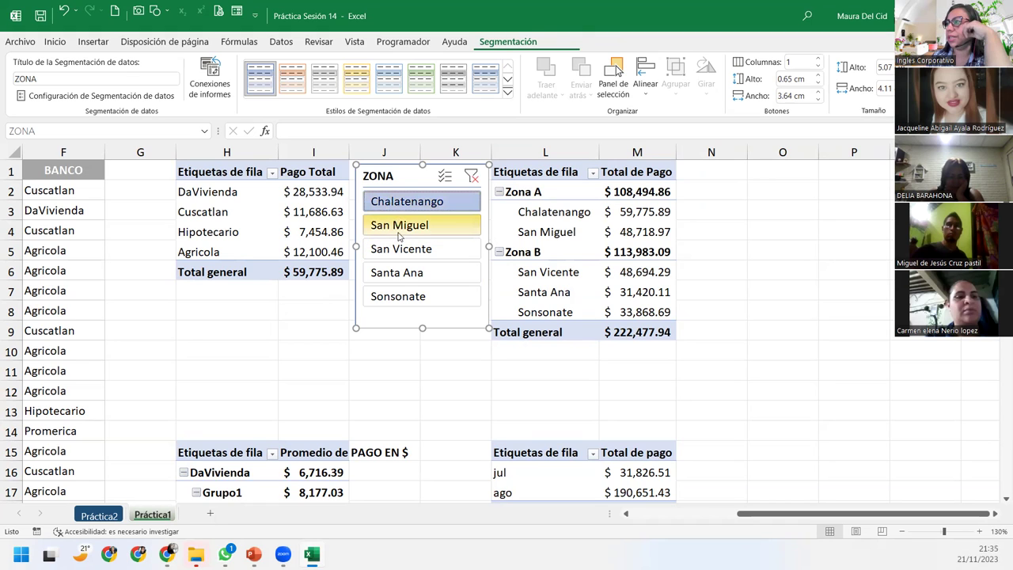
click(401, 273)
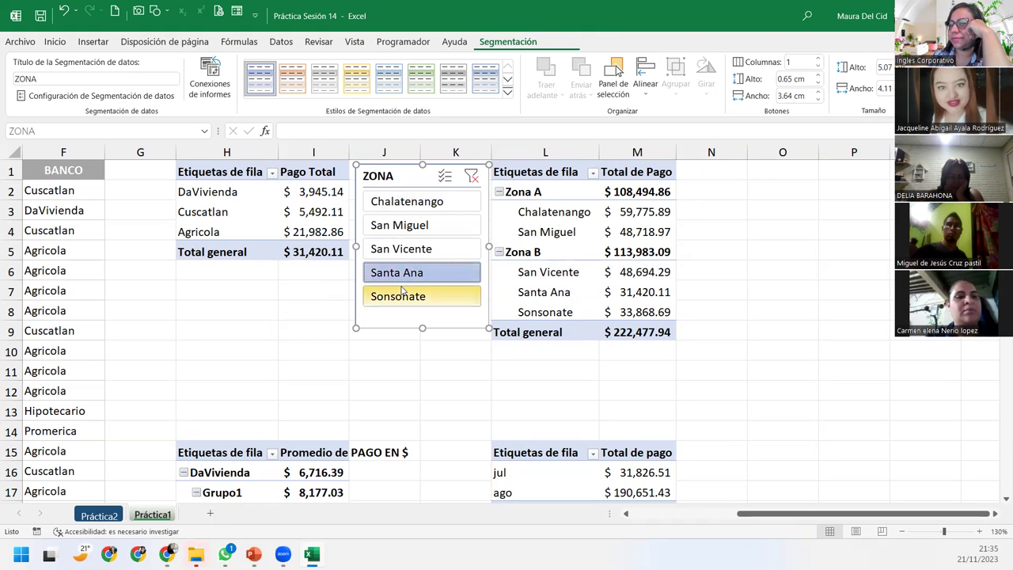
click(402, 295)
click(411, 260)
click(412, 203)
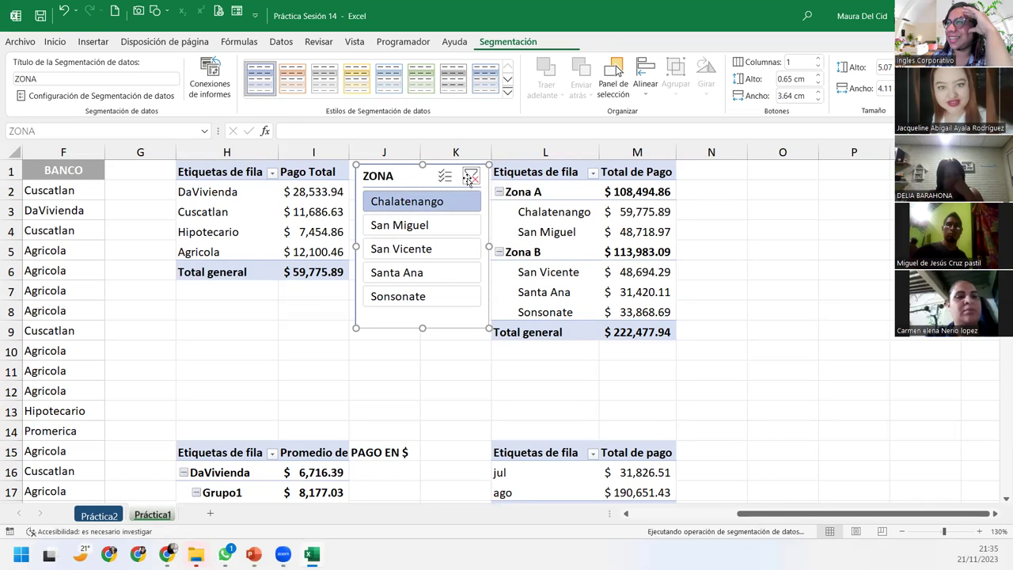
Clear the zone filter and move the slicer below the bank totals table
click(471, 177)
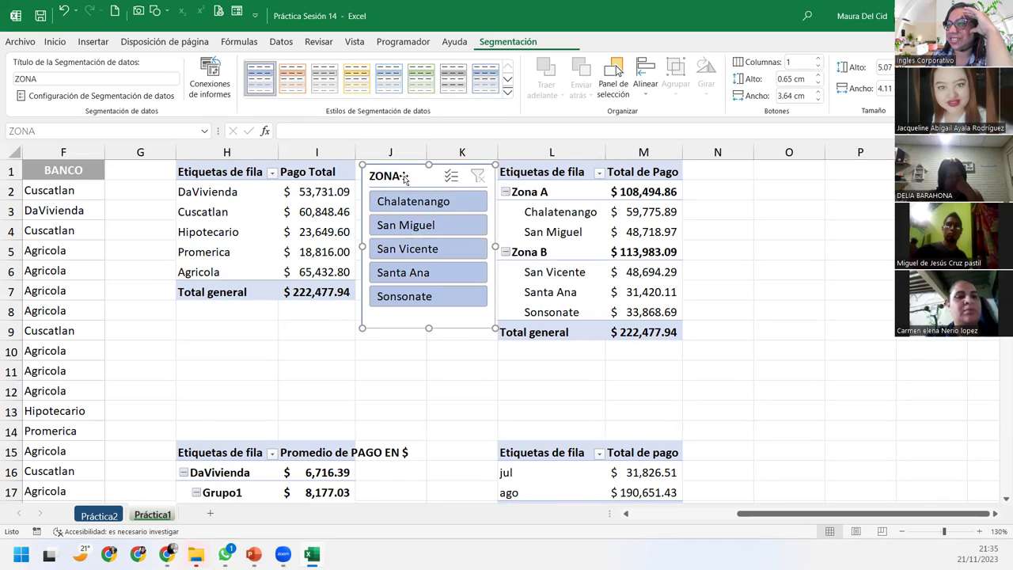
drag(404, 179, 217, 321)
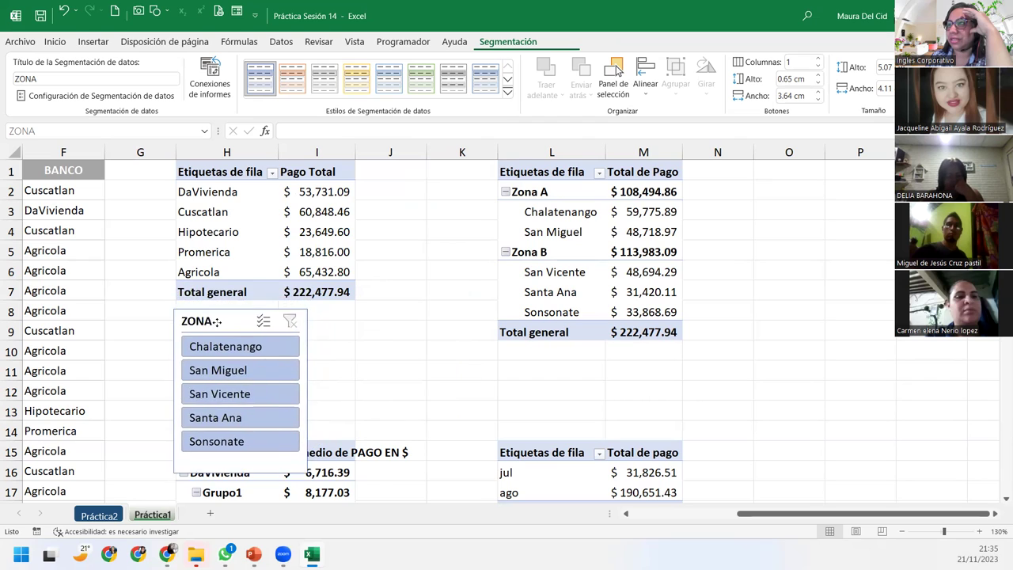
drag(217, 321, 220, 318)
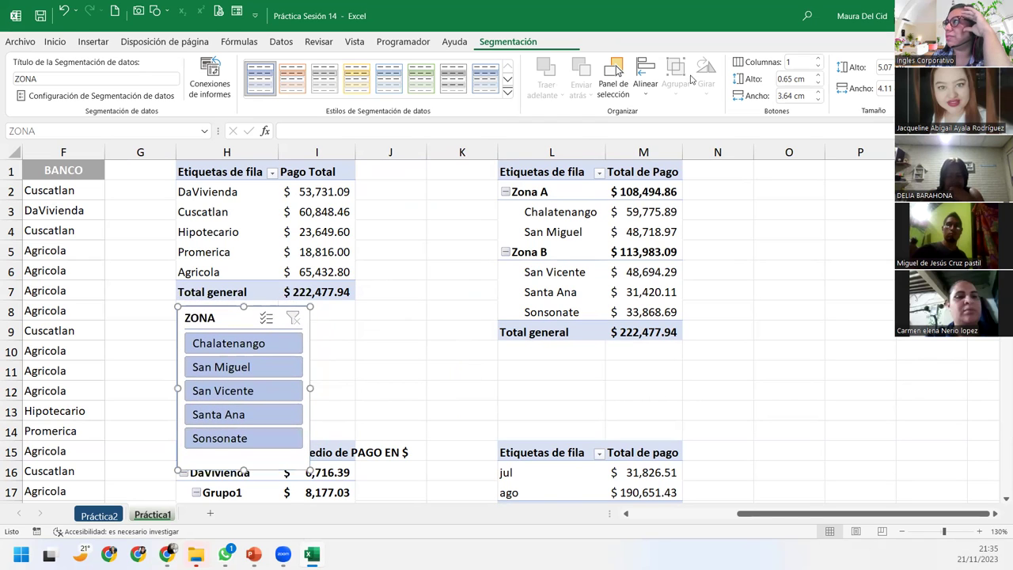
Arrange the zone buttons in 3 columns and resize the slicer to two rows
click(819, 59)
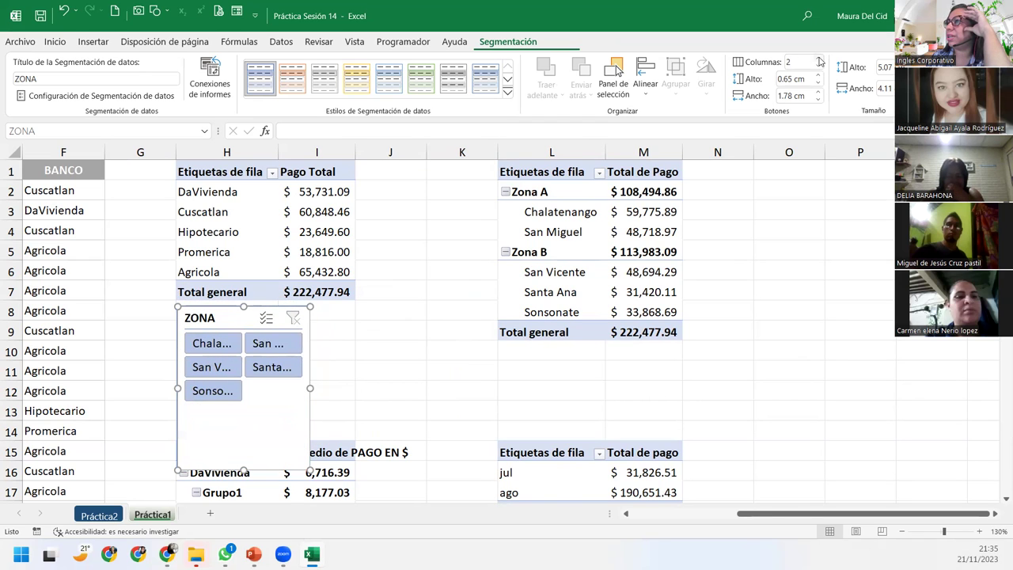
click(819, 59)
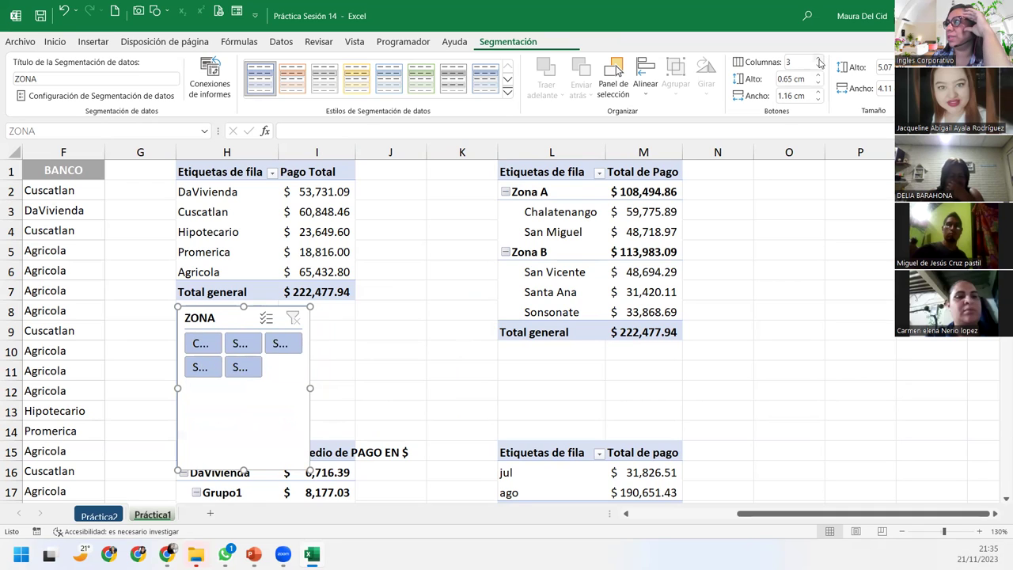
click(819, 65)
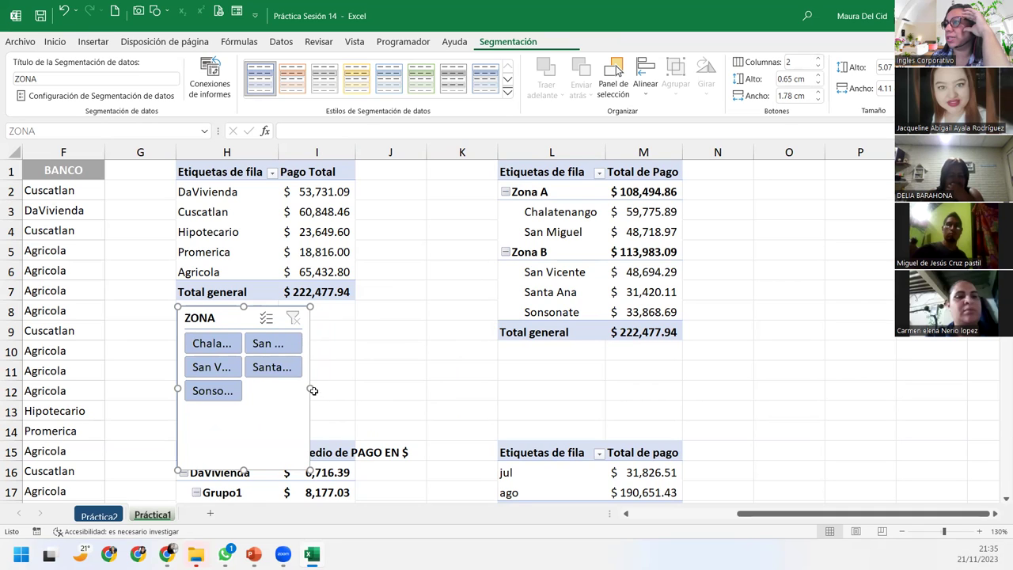
drag(332, 383, 363, 384)
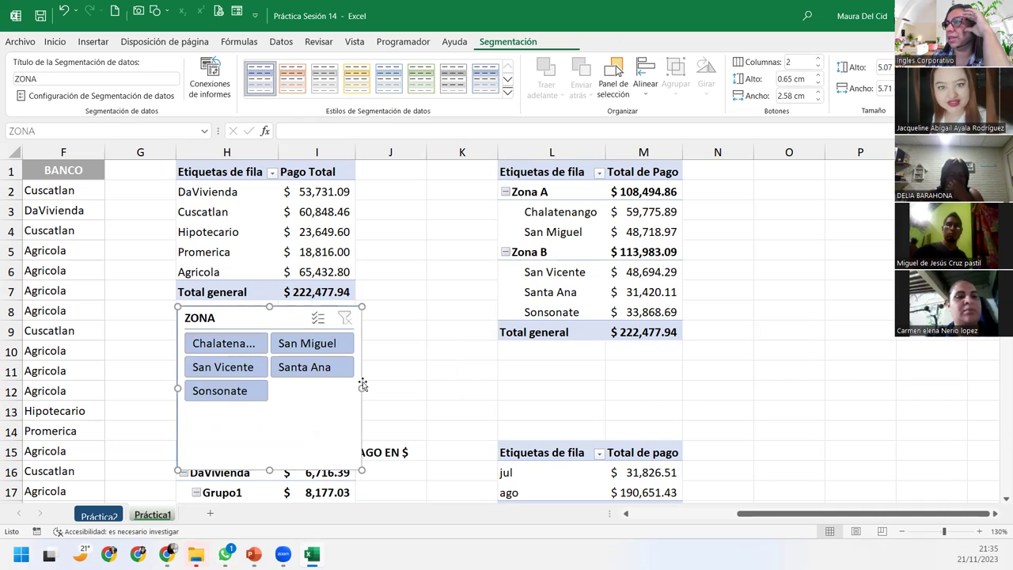
drag(269, 470, 283, 408)
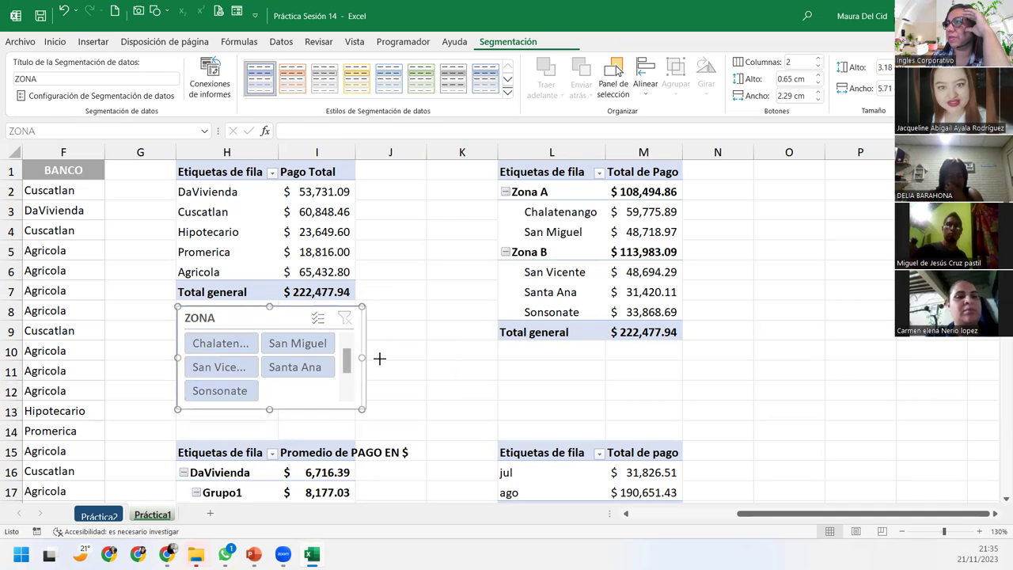
drag(380, 358, 427, 357)
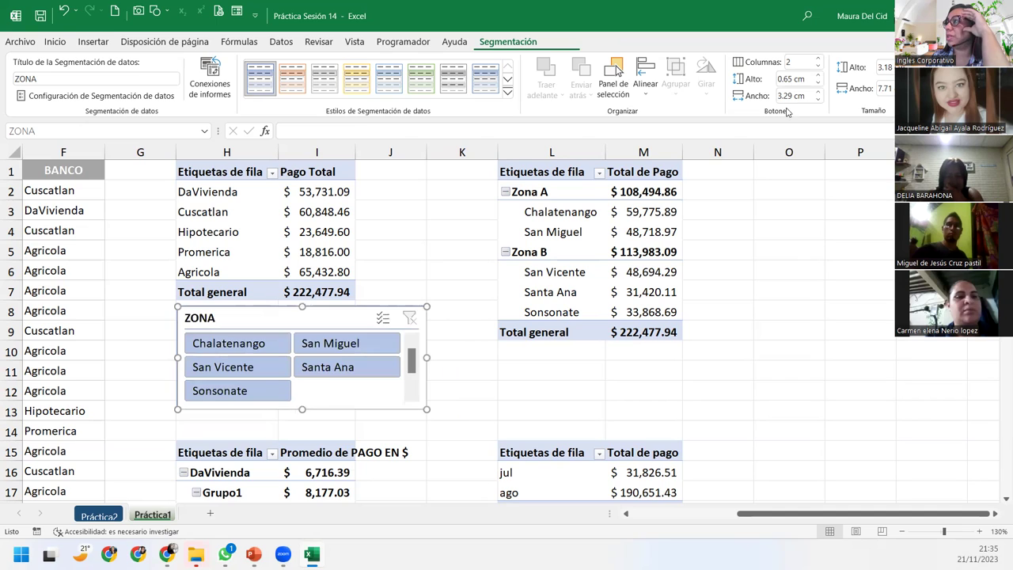
click(820, 59)
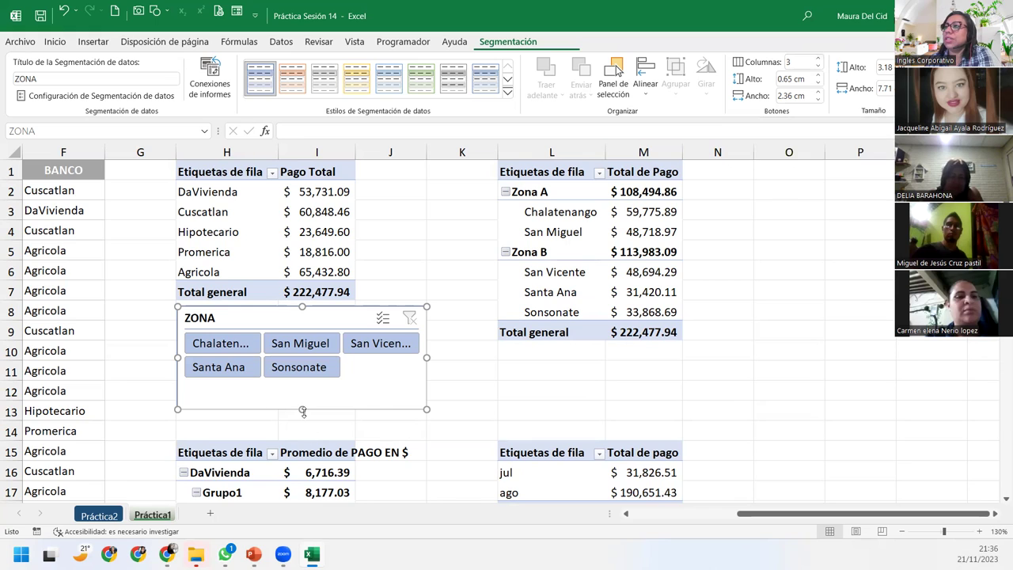
drag(303, 409, 307, 392)
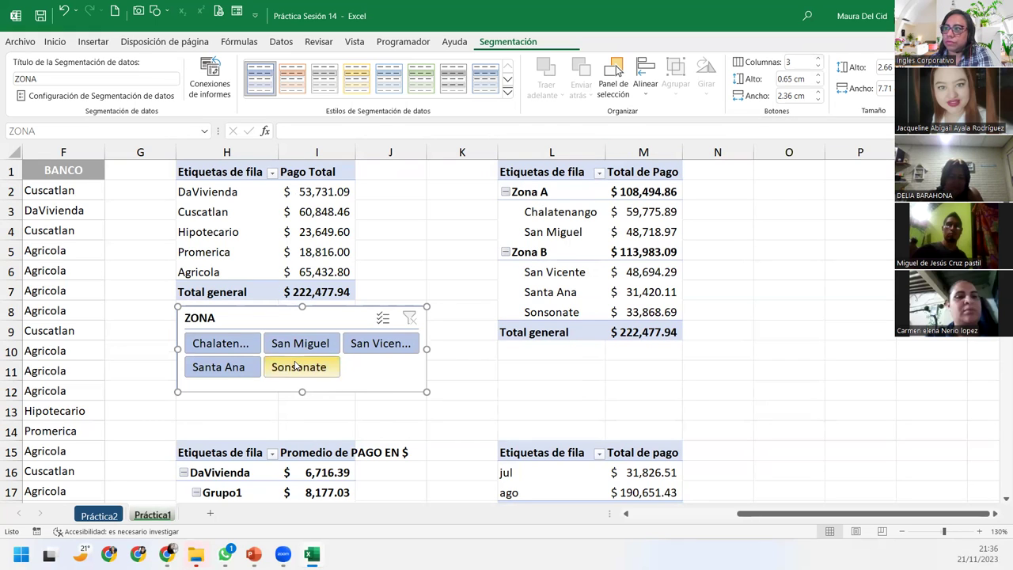
drag(213, 314, 212, 324)
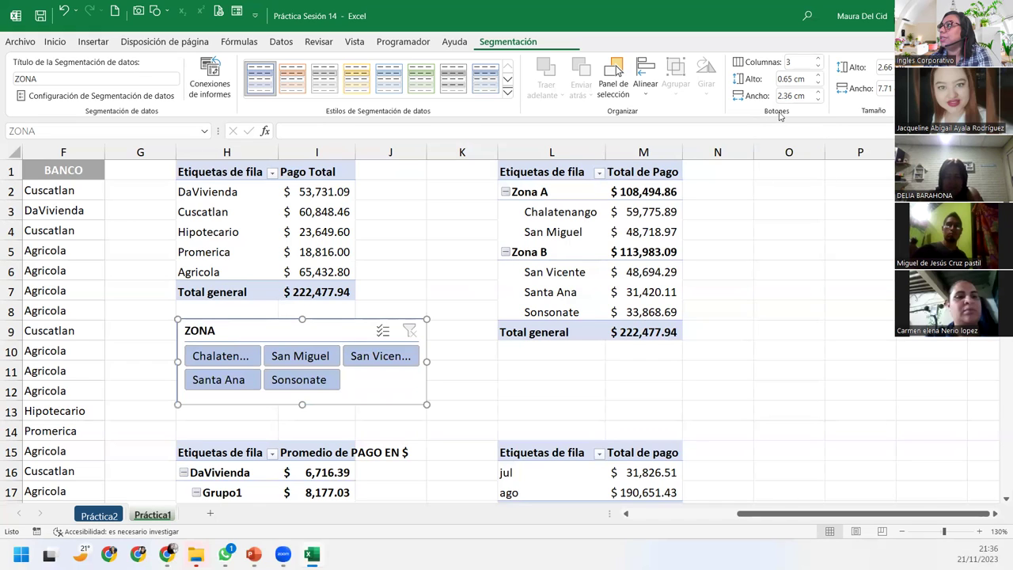
Set the ZONA slicer's Columnas value to 3
click(801, 61)
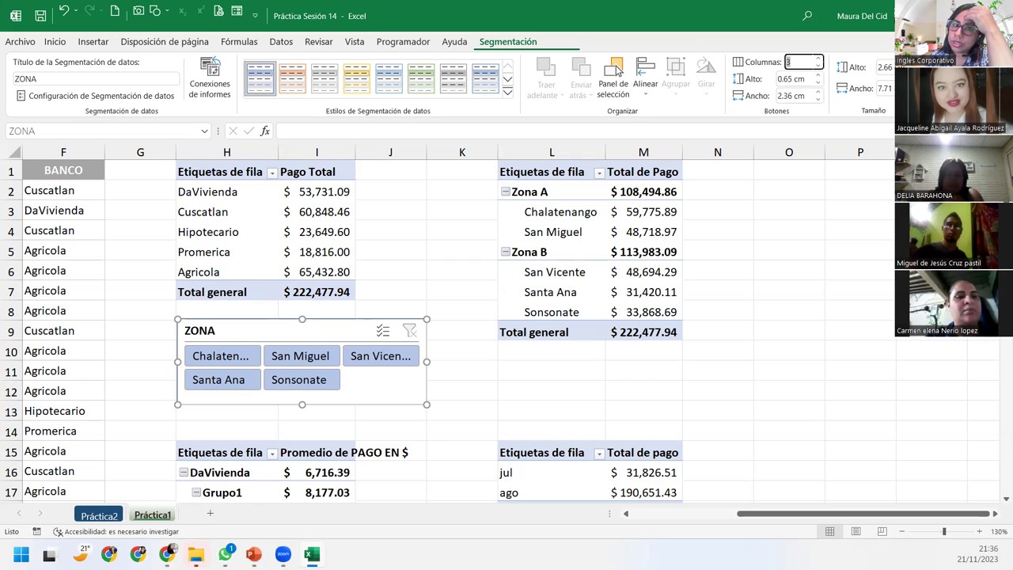
key(Return)
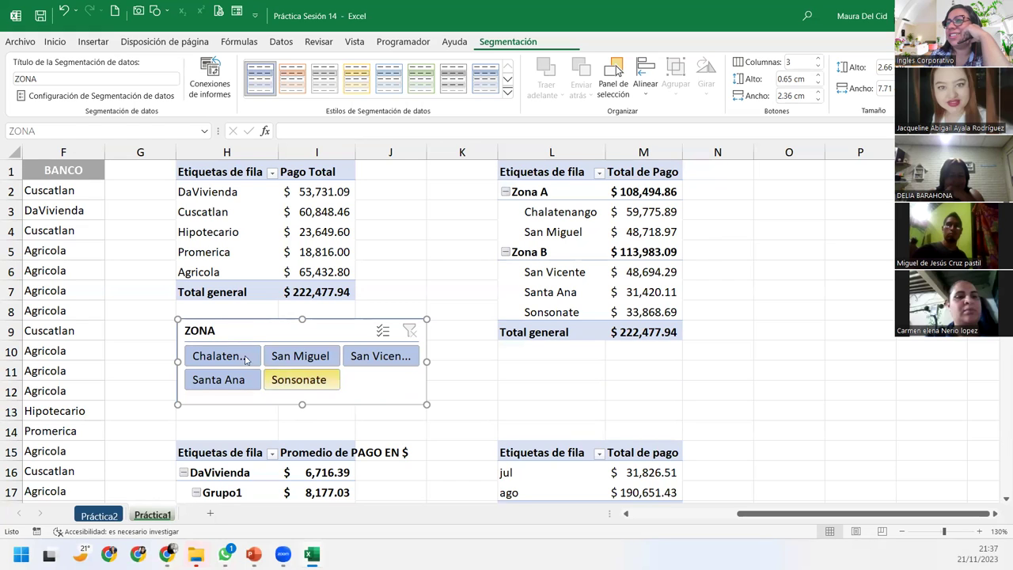
Filter bank totals by San Miguel, Santa Ana, Sonsonate, San Vicente, Chalatenango, then clear the filter
click(304, 356)
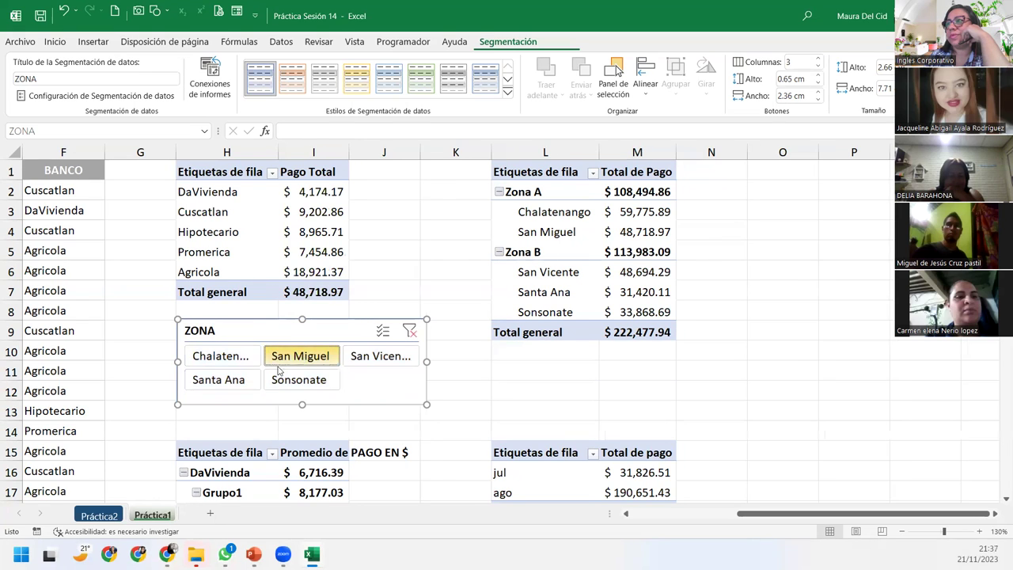
click(236, 384)
click(229, 209)
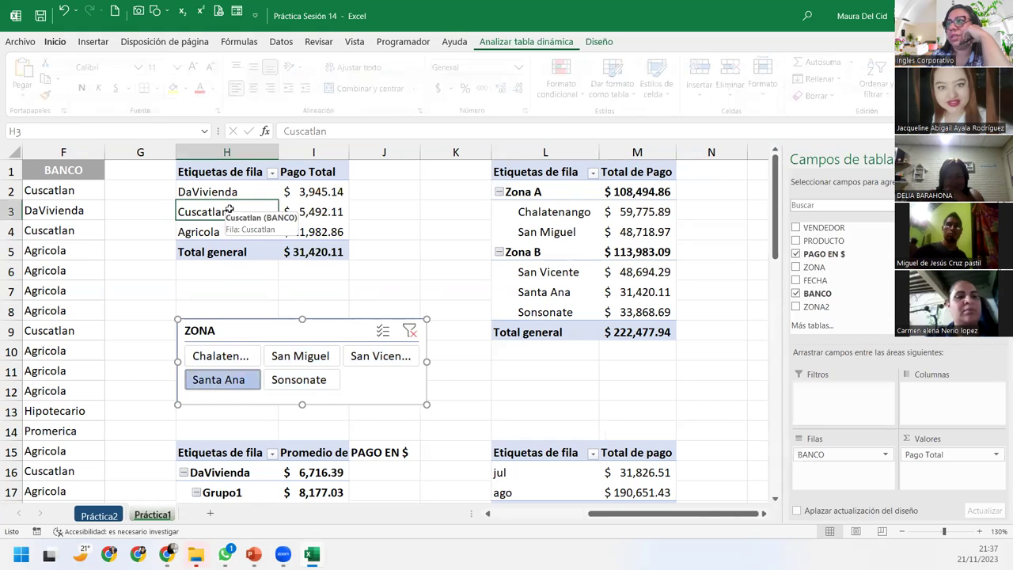
click(298, 379)
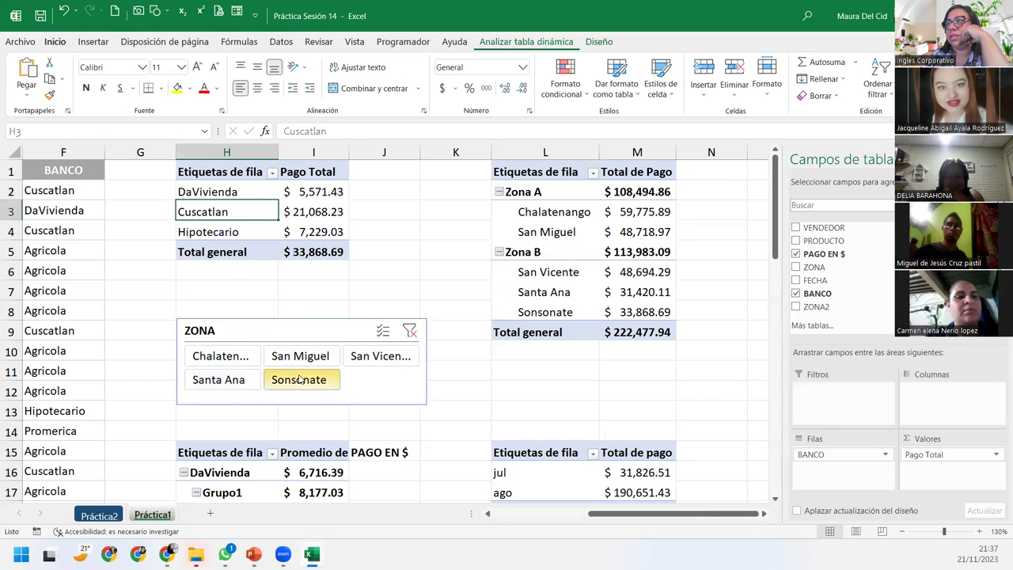
click(357, 360)
click(234, 364)
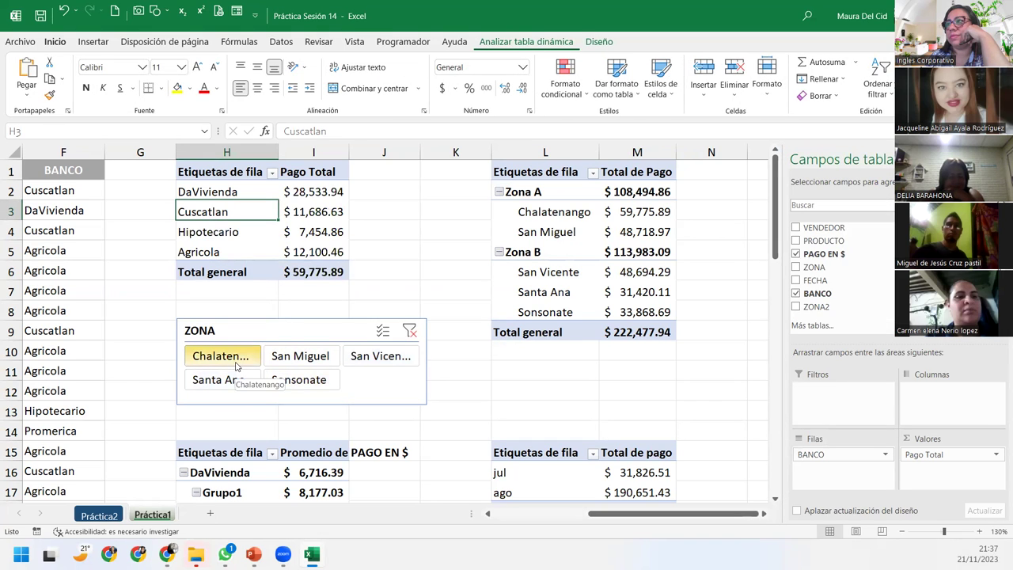
click(217, 379)
click(298, 379)
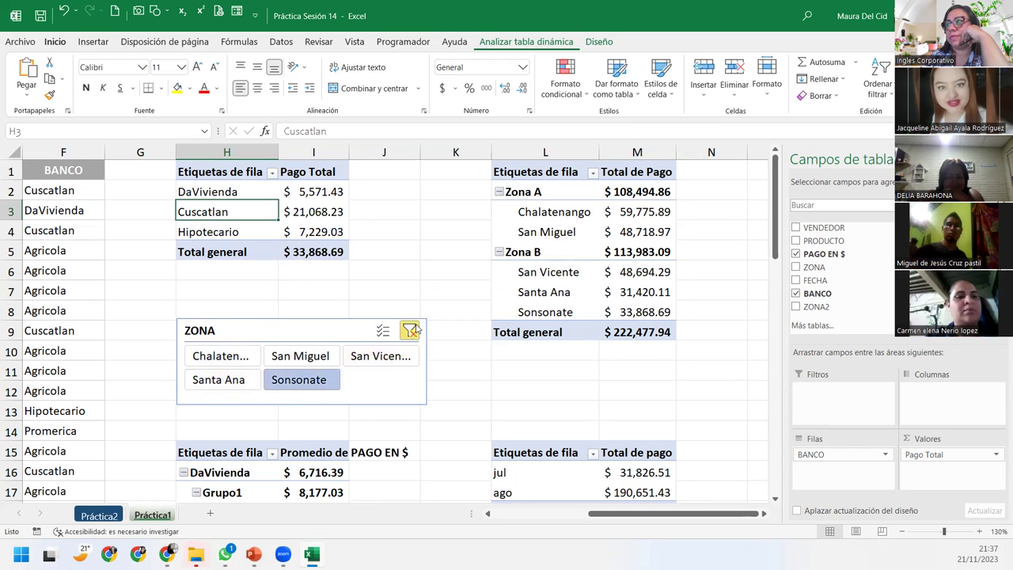
click(410, 330)
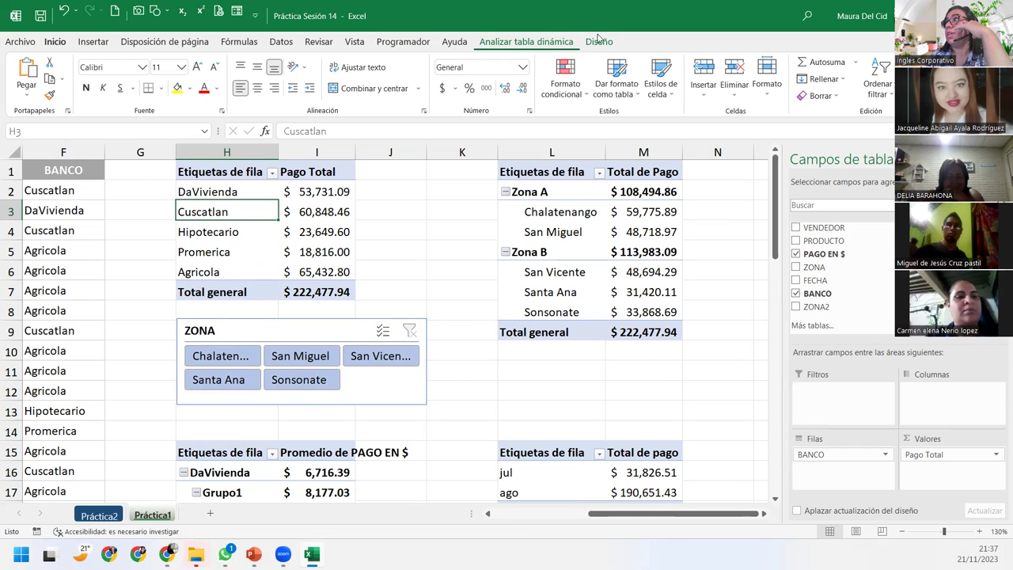
click(599, 41)
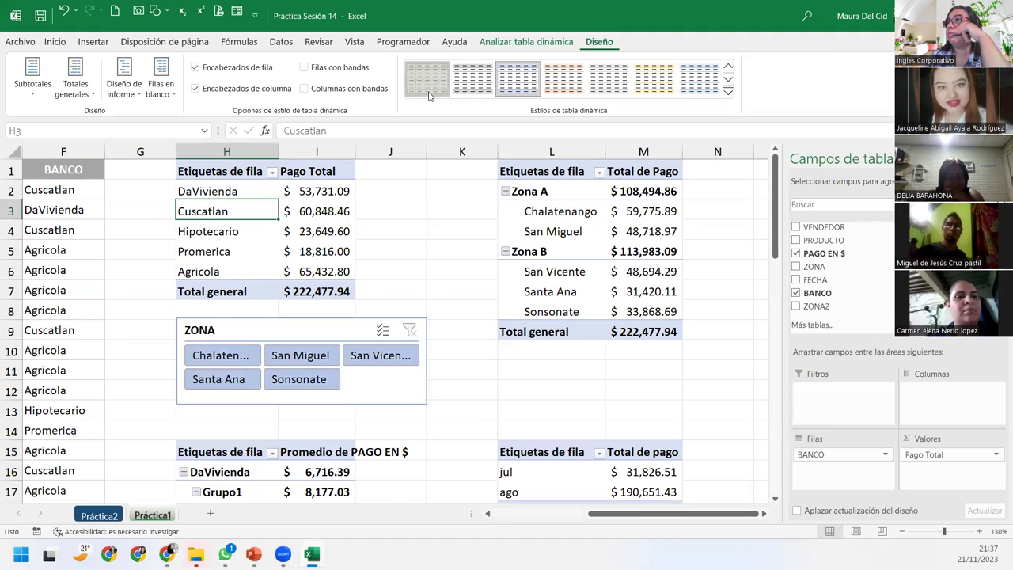
Apply a light green style to the ZONA slicer
click(321, 324)
click(522, 42)
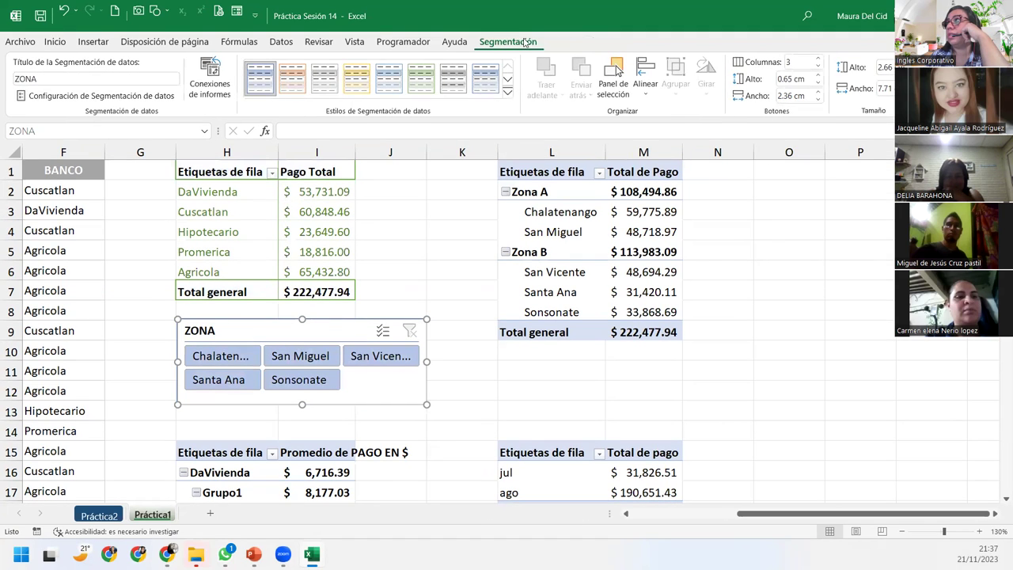
click(506, 93)
click(417, 100)
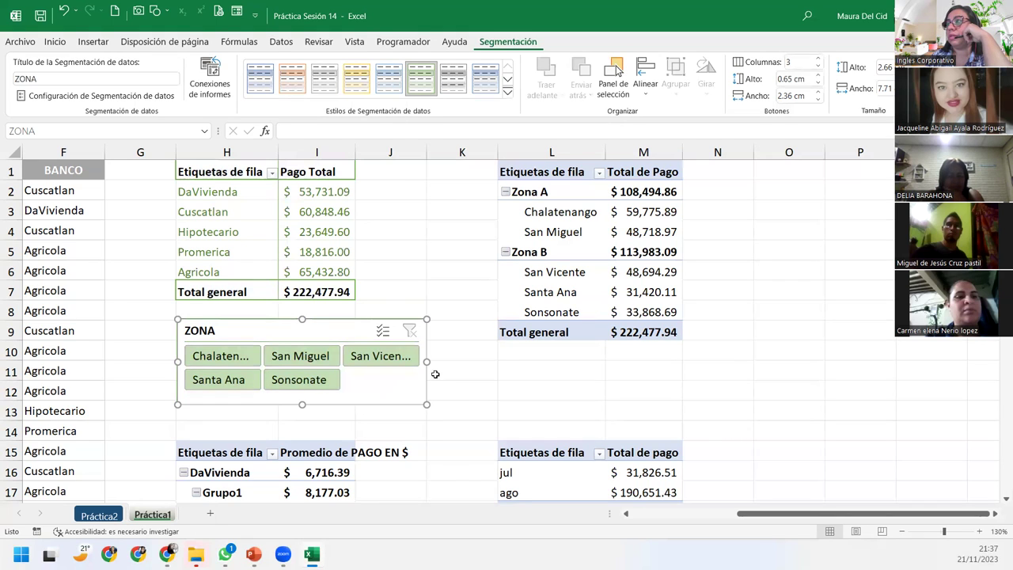
Widen the slicer so buttons are 2.52 cm and San Vicente shows in full
drag(427, 362, 441, 361)
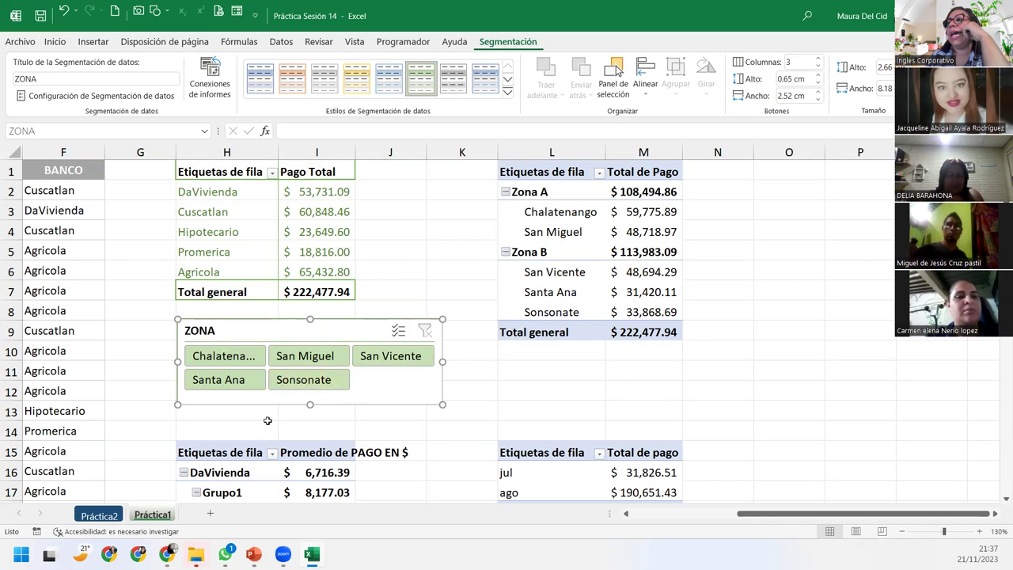
scroll(407, 416, down, 4)
scroll(409, 412, down, 1)
scroll(409, 411, up, 3)
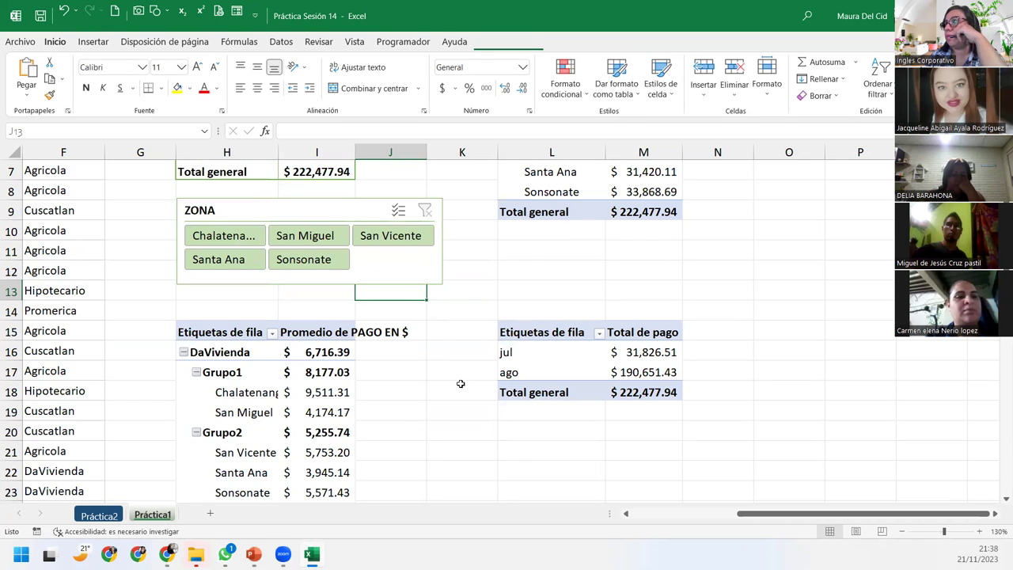
Look over the existing pivot tables, then switch to the Práctica2 order data sheet
scroll(461, 384, up, 2)
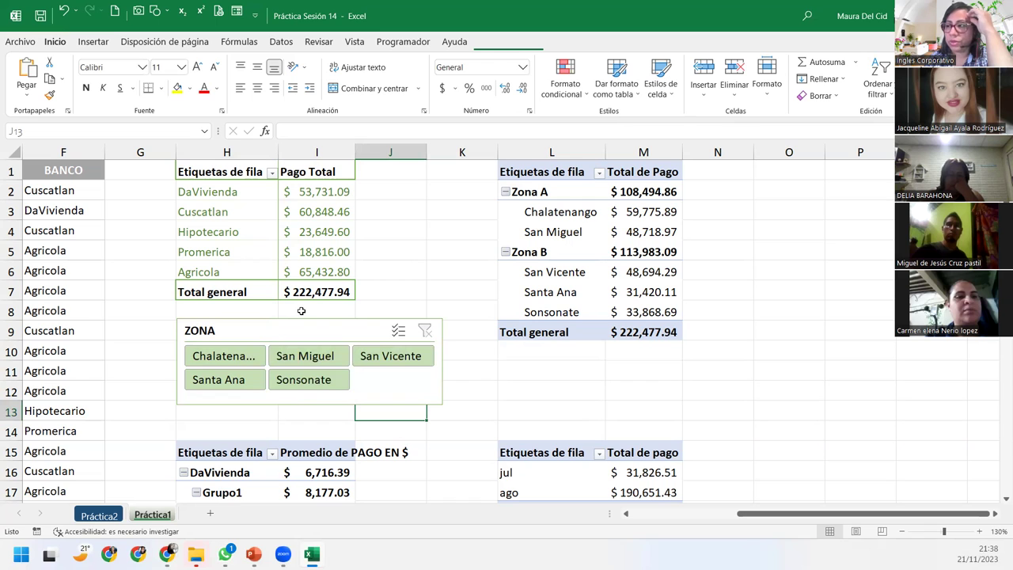
scroll(305, 446, down, 3)
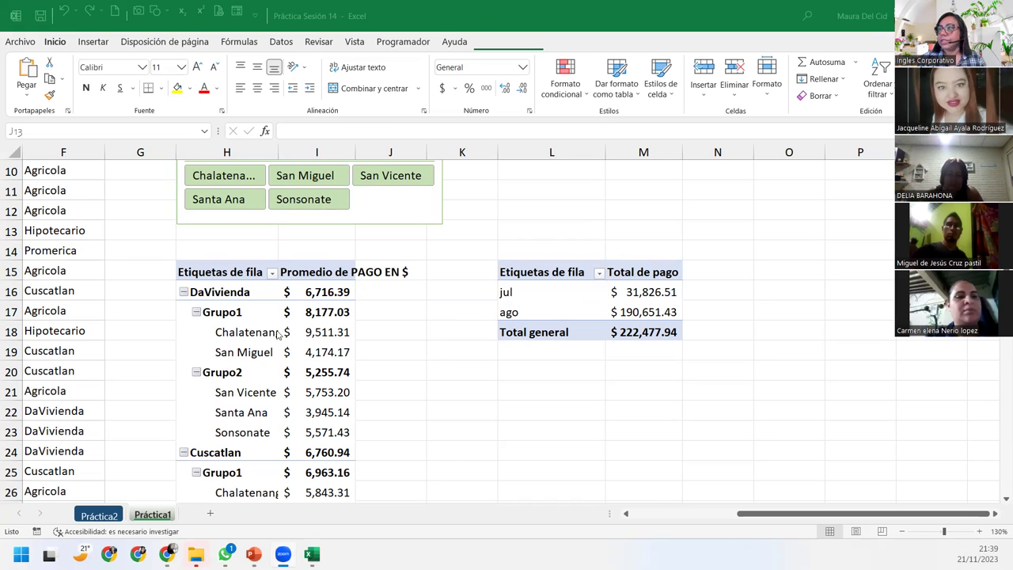
click(153, 514)
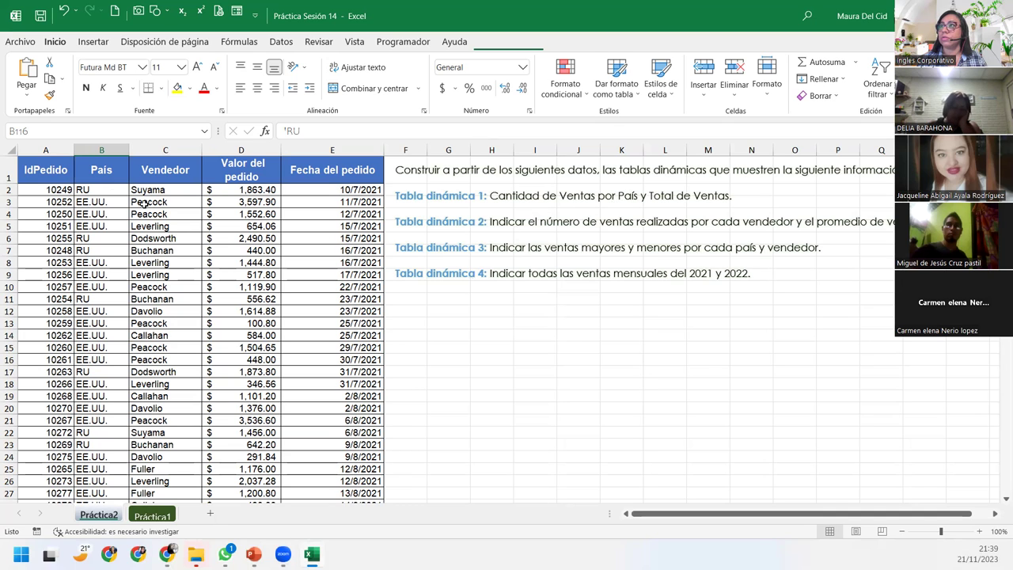
Insert a pivot table from the order data range A1:E800 onto a new worksheet
click(101, 191)
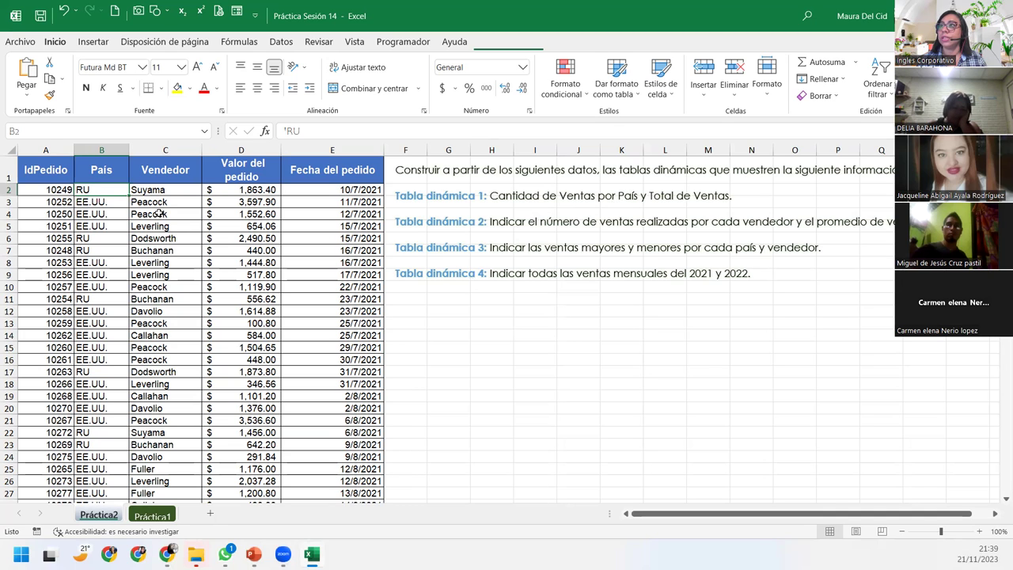
click(93, 42)
click(33, 85)
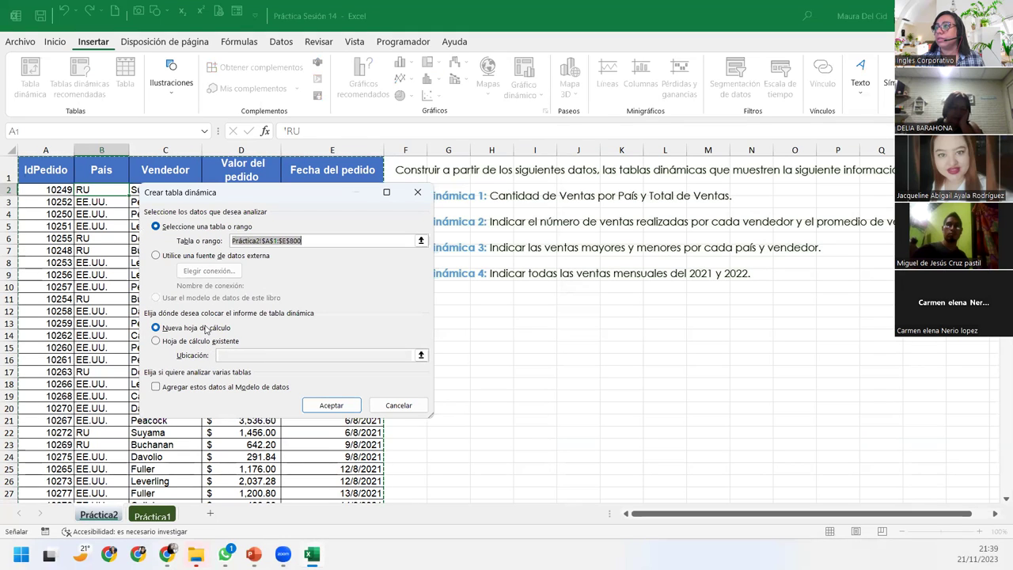
click(318, 409)
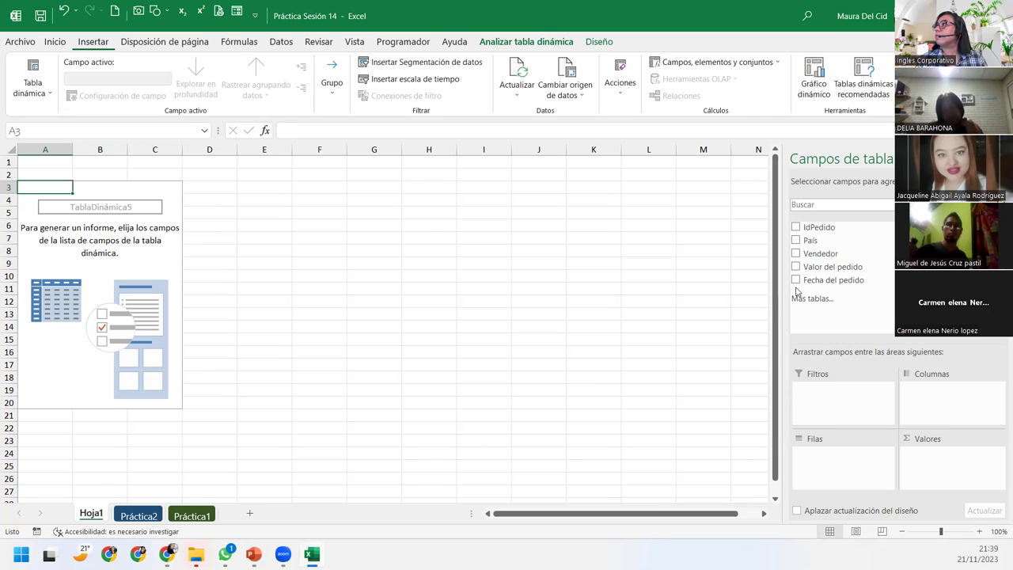
Lay out the pivot with País rows, a País count and a Valor del pedido sum, and open the sum's field settings
mouse_move(810, 240)
mouse_down()
mouse_move(856, 471)
mouse_move(837, 456)
mouse_up()
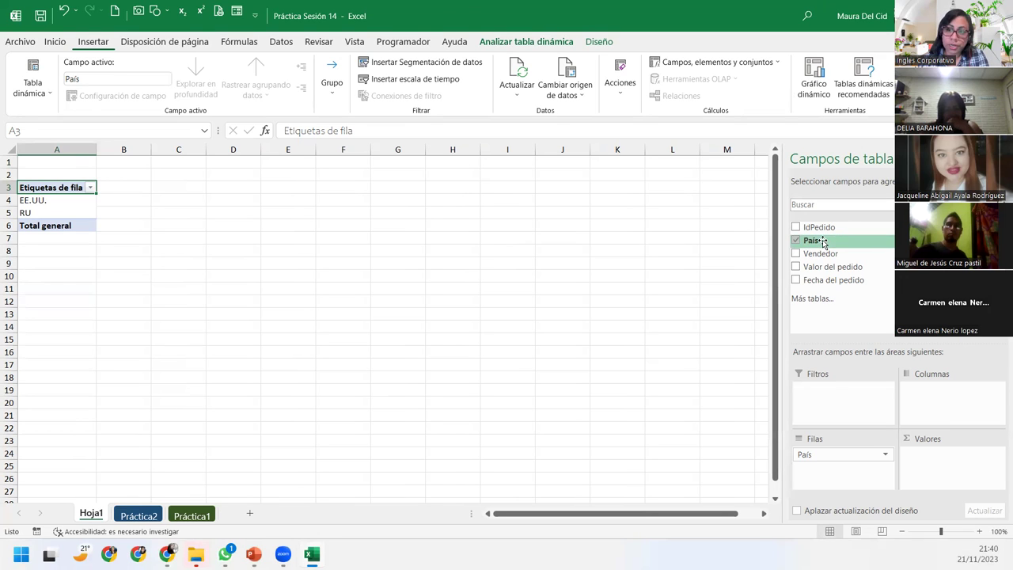
drag(823, 242, 934, 459)
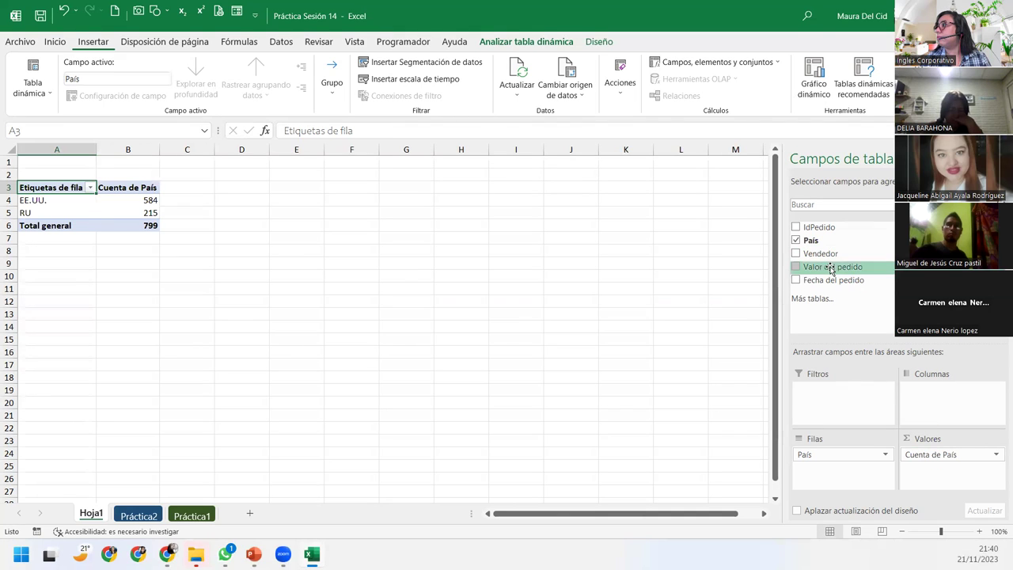
drag(831, 269, 938, 473)
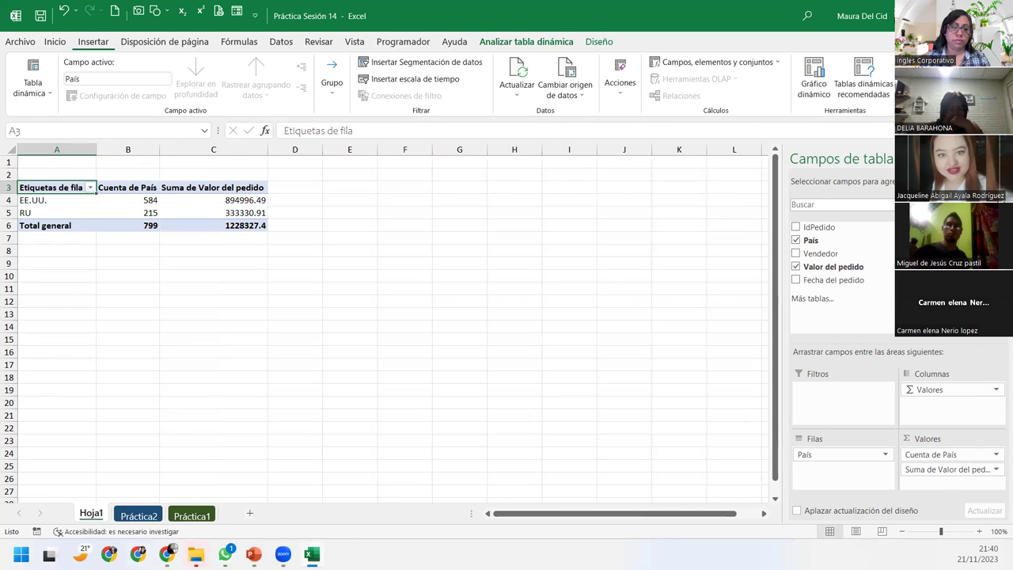
click(145, 515)
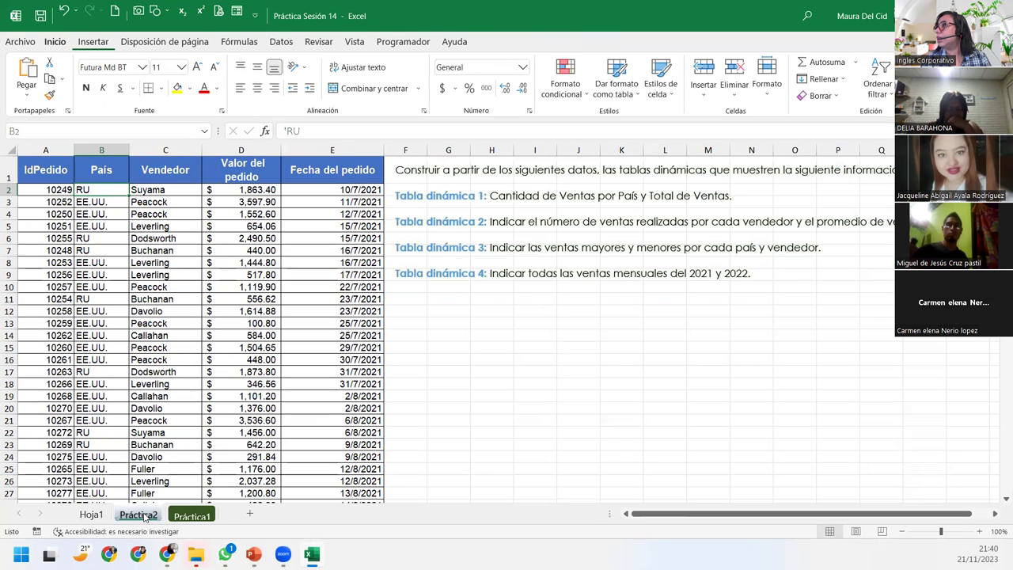
click(92, 515)
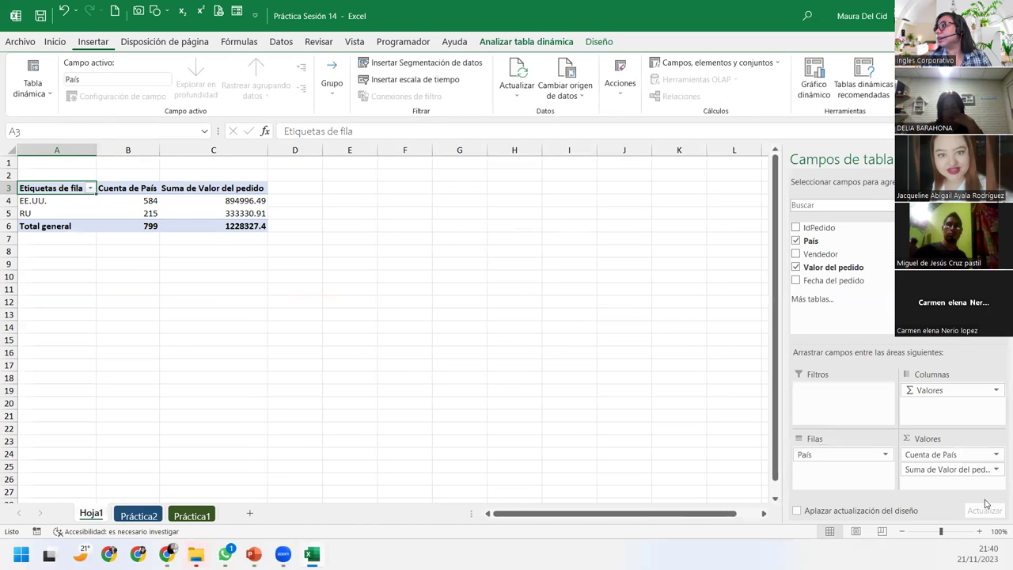
click(996, 469)
click(942, 454)
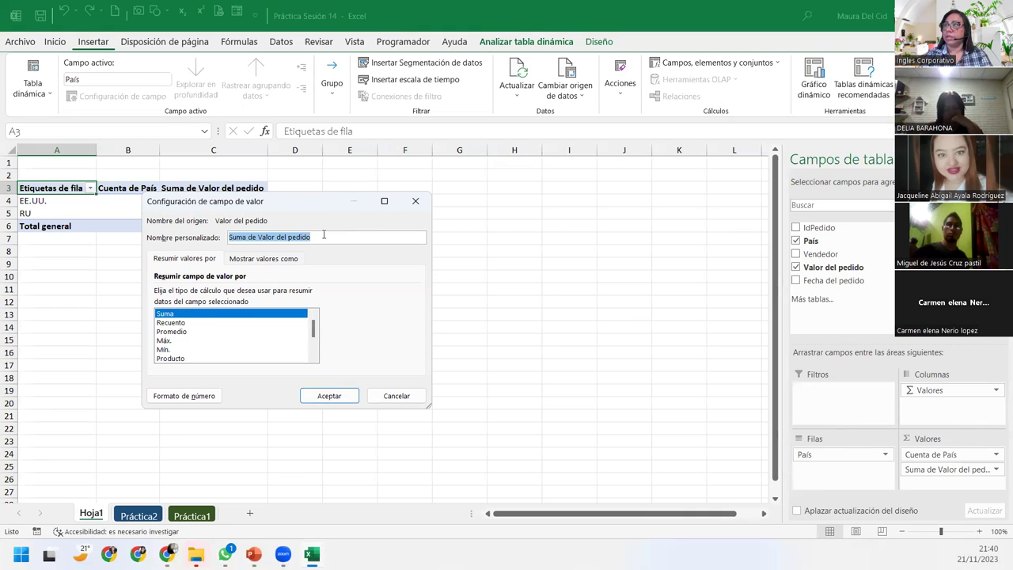
Rename the sum column Valor total and give it accounting format with the El Salvador $ symbol
key(BackSpace)
text(Valor total)
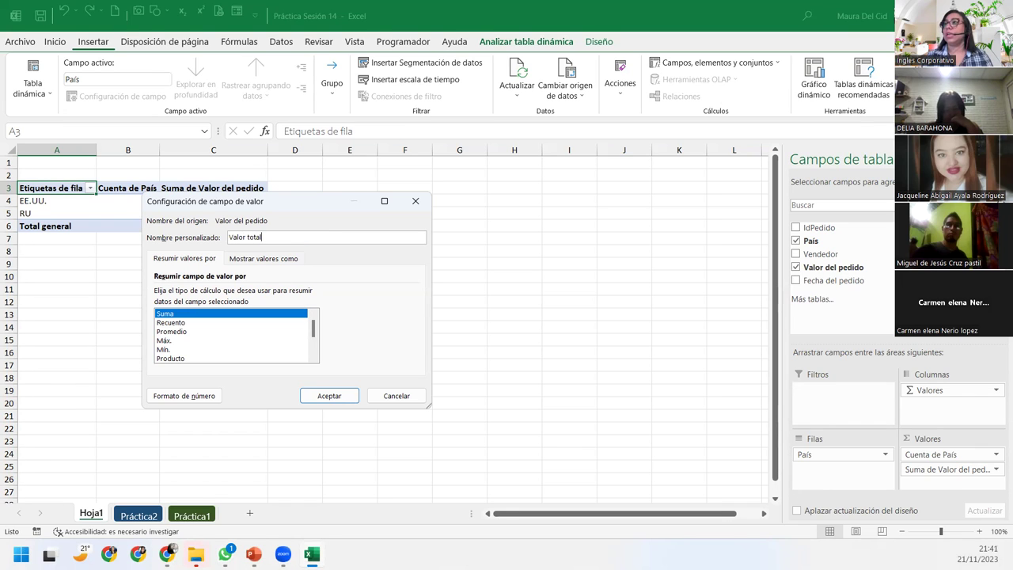
click(194, 395)
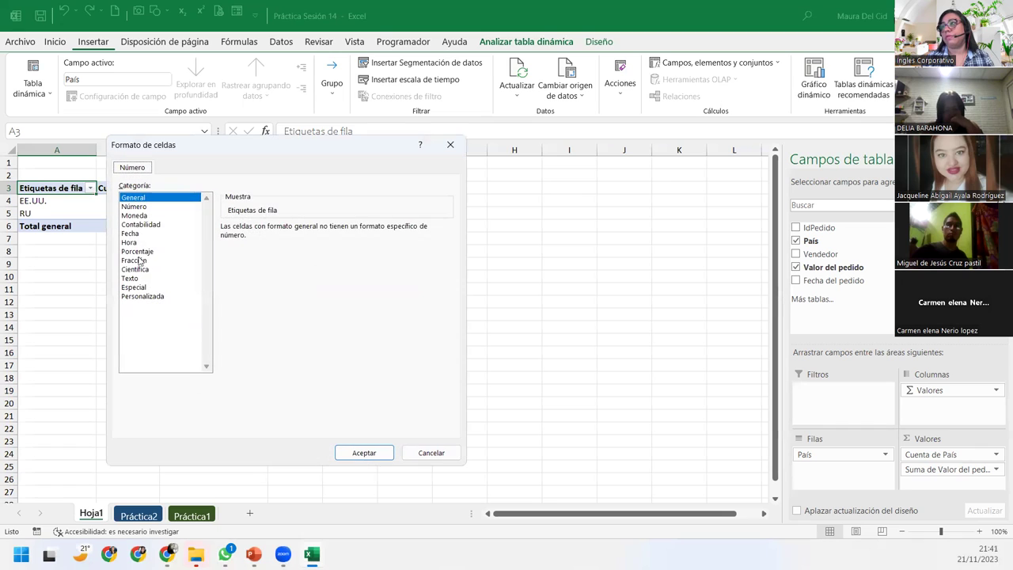
click(141, 224)
click(331, 245)
scroll(344, 348, down, 2)
scroll(341, 356, down, 1)
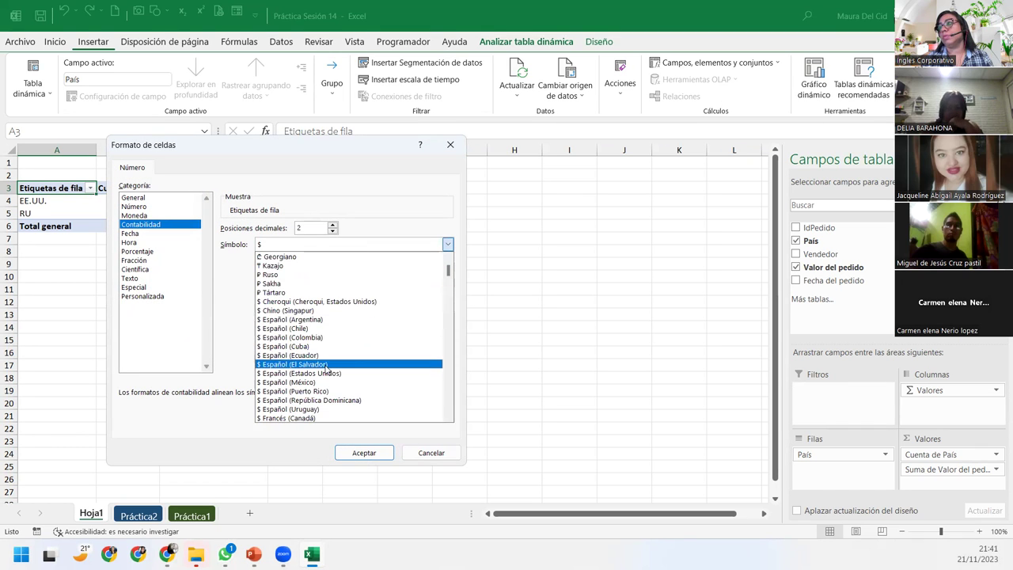
click(338, 364)
click(356, 450)
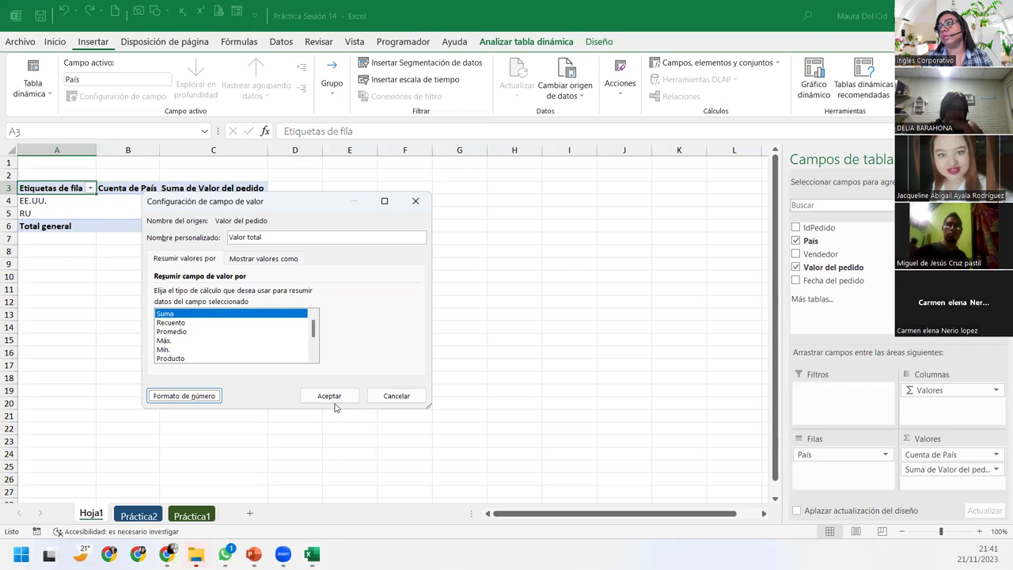
click(335, 394)
click(220, 228)
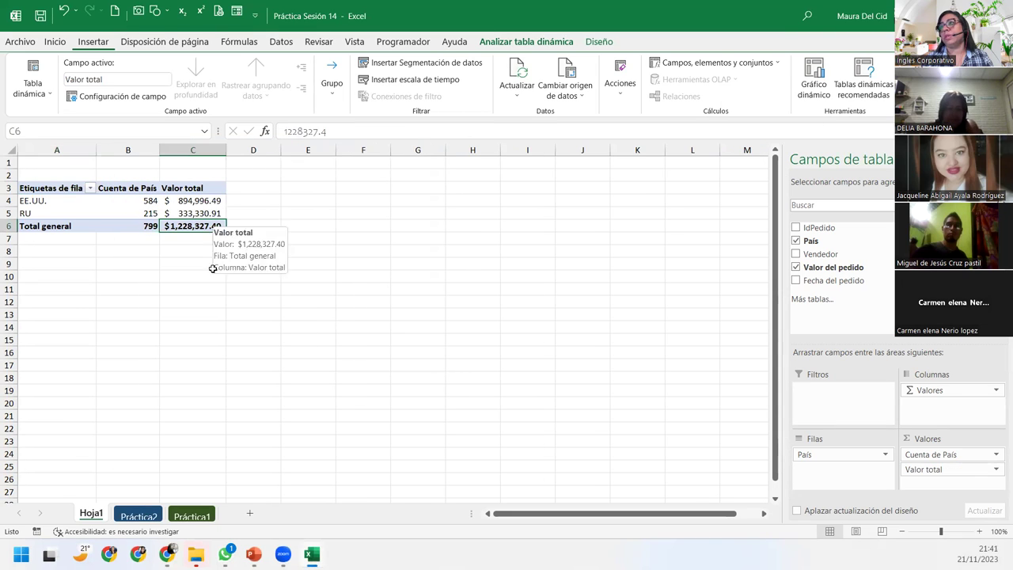
click(47, 202)
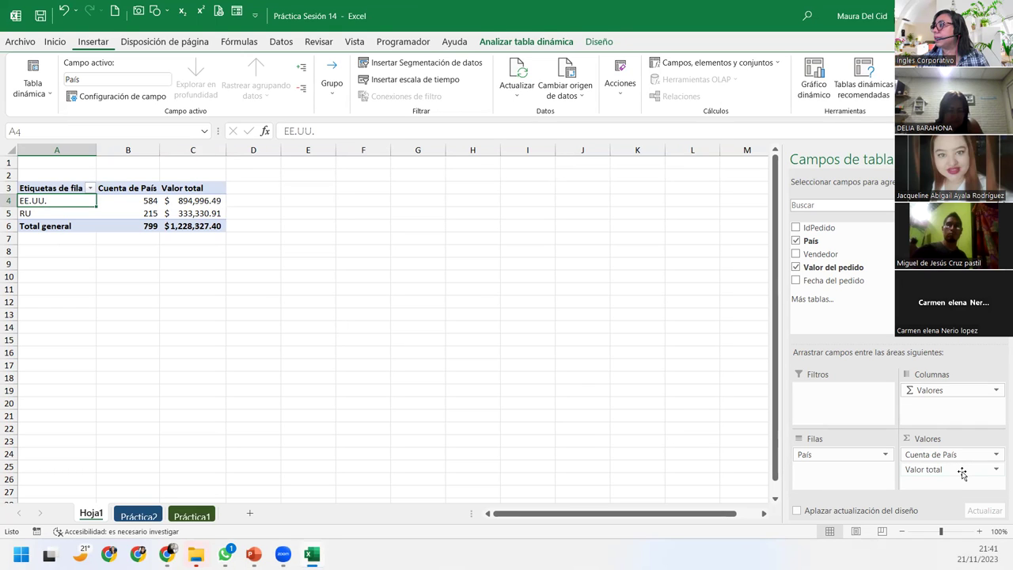
key(End)
key(End)
key(End)
text(lllllllllllllllll)
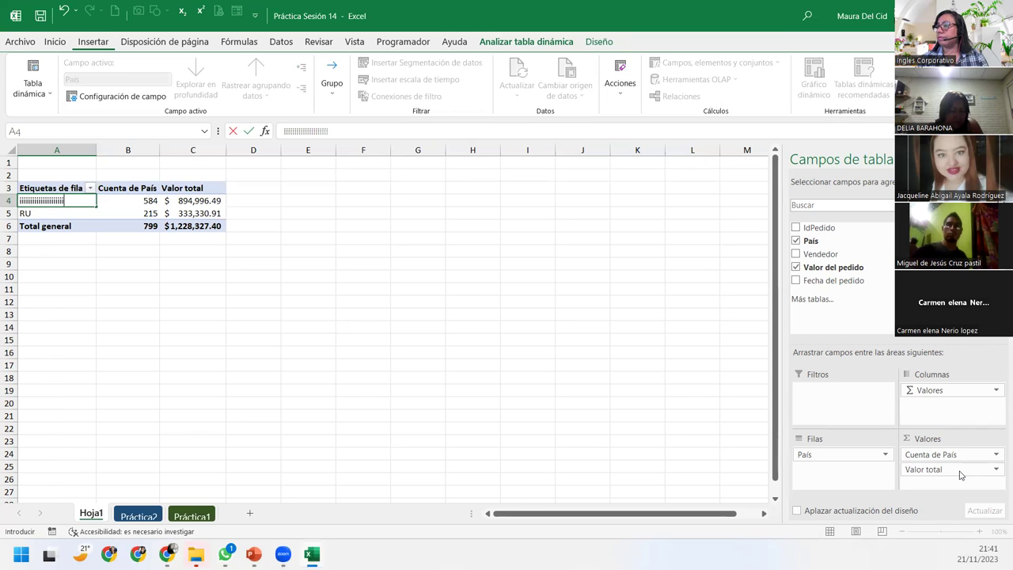
text(llllllllllllll6'''''''''''''''''''''''''''''''''''''''''''''''')
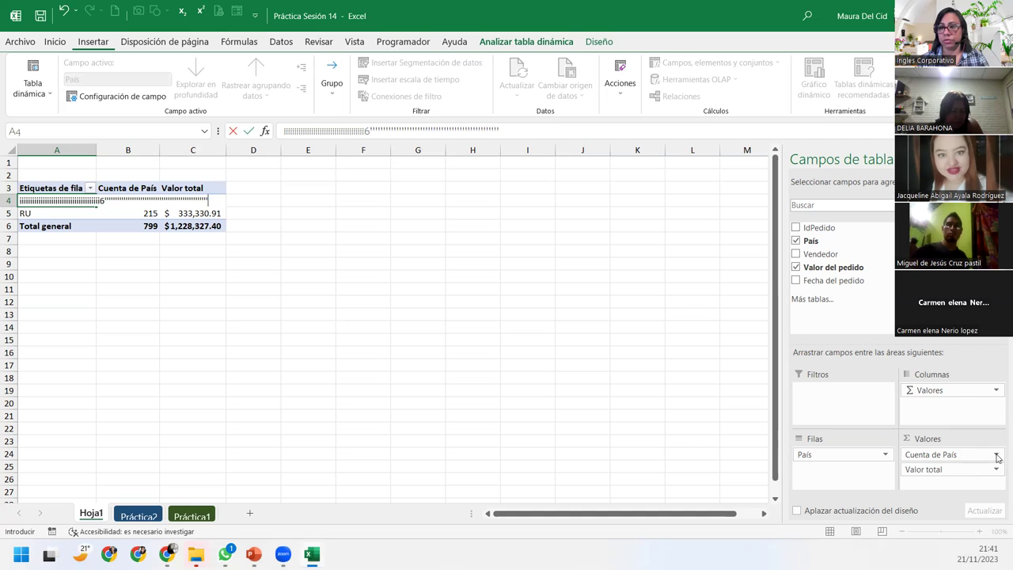
text(yyyyyyyyyyyyyyy06)
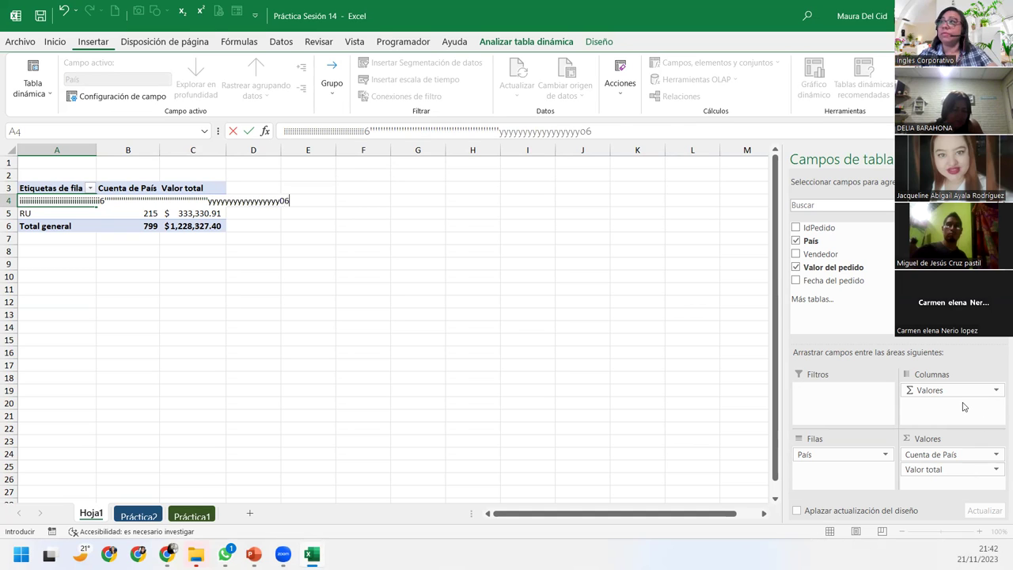
key(Escape)
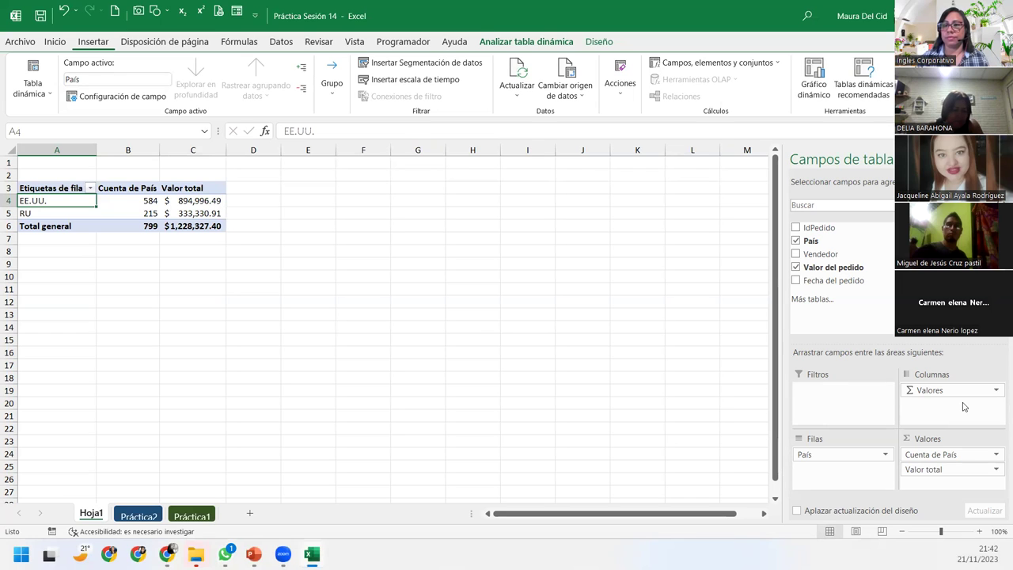
text(6666666666666666666666666)
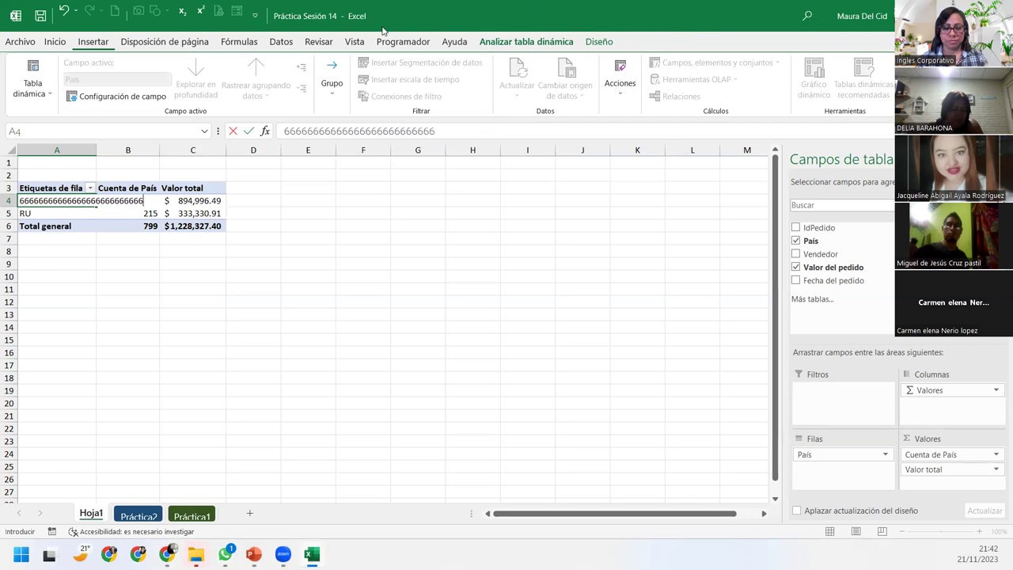
text(666666666666666666666)
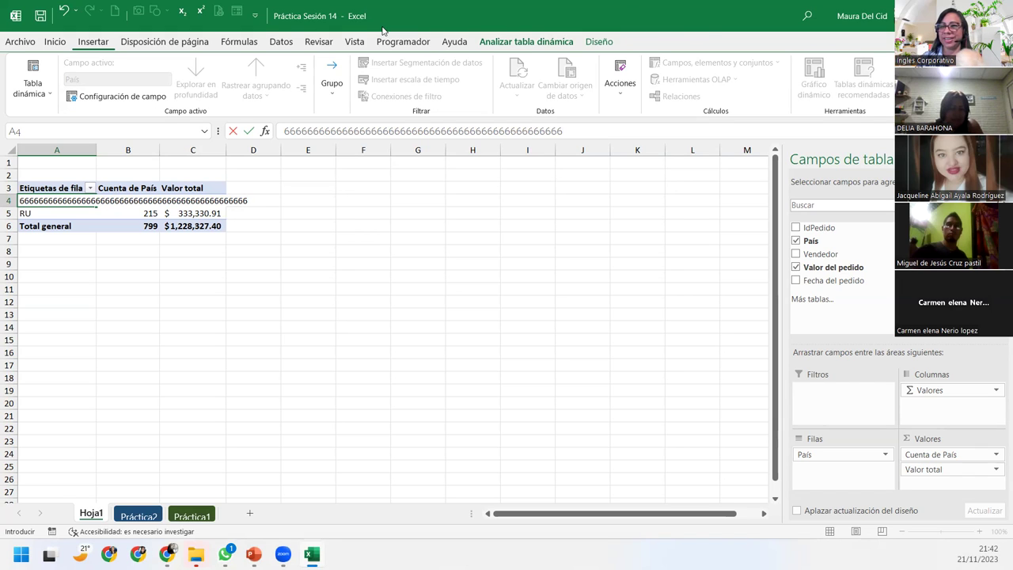
key(Escape)
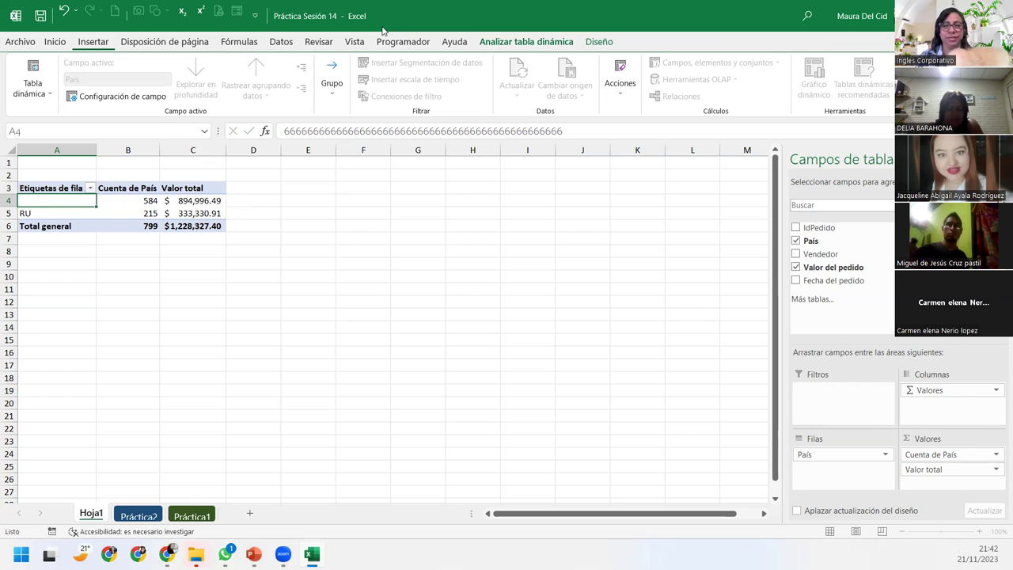
text(5985)
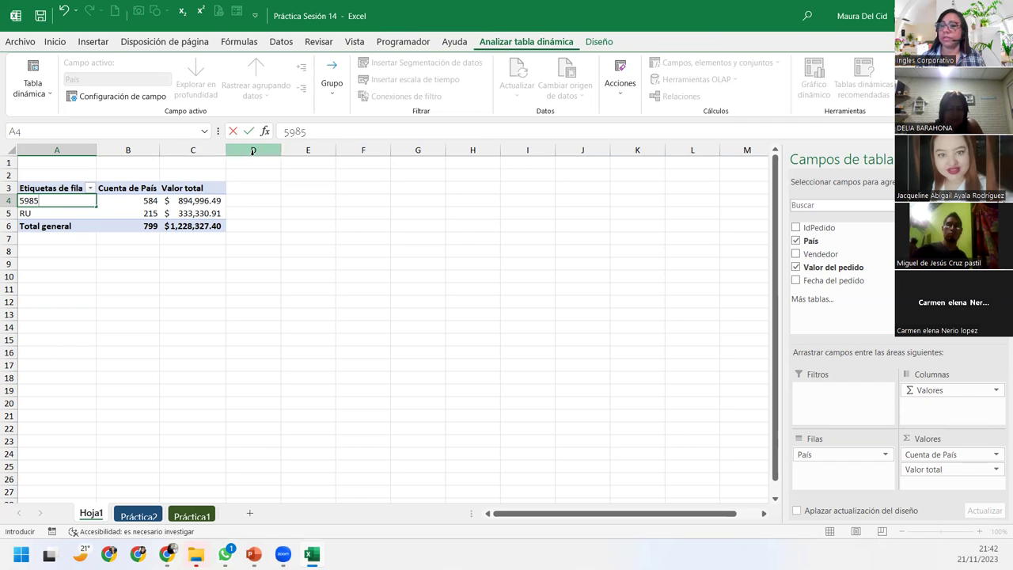
key(Escape)
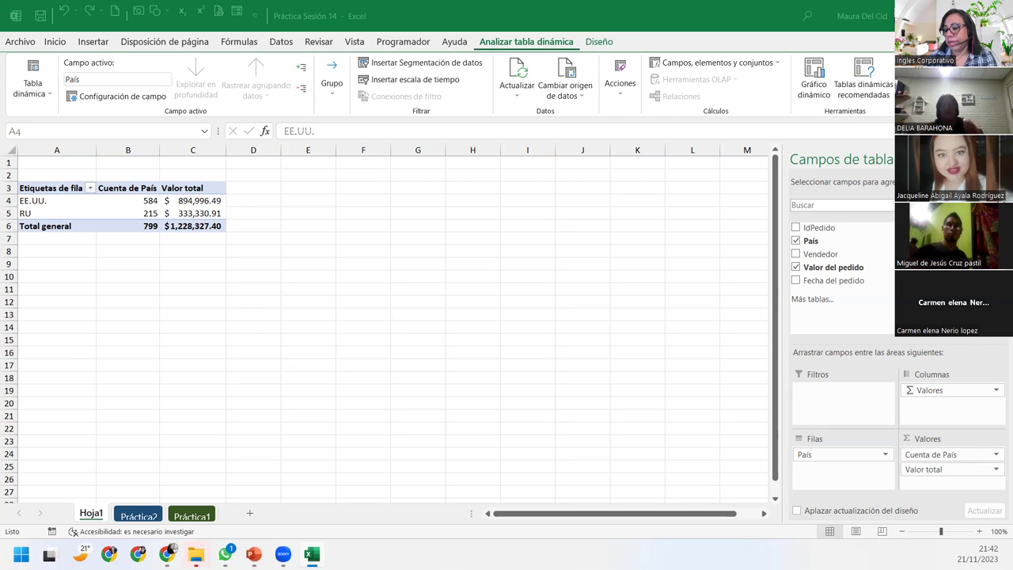
Insert a second pivot table from Práctica2's A1:E800 data at cell A15 of Hoja1
click(141, 517)
click(140, 517)
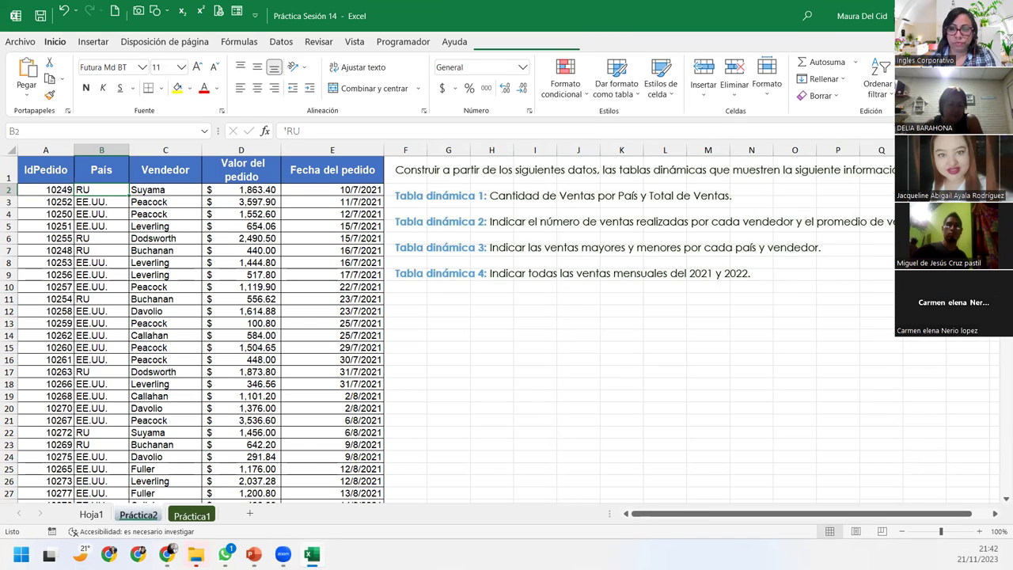
click(108, 238)
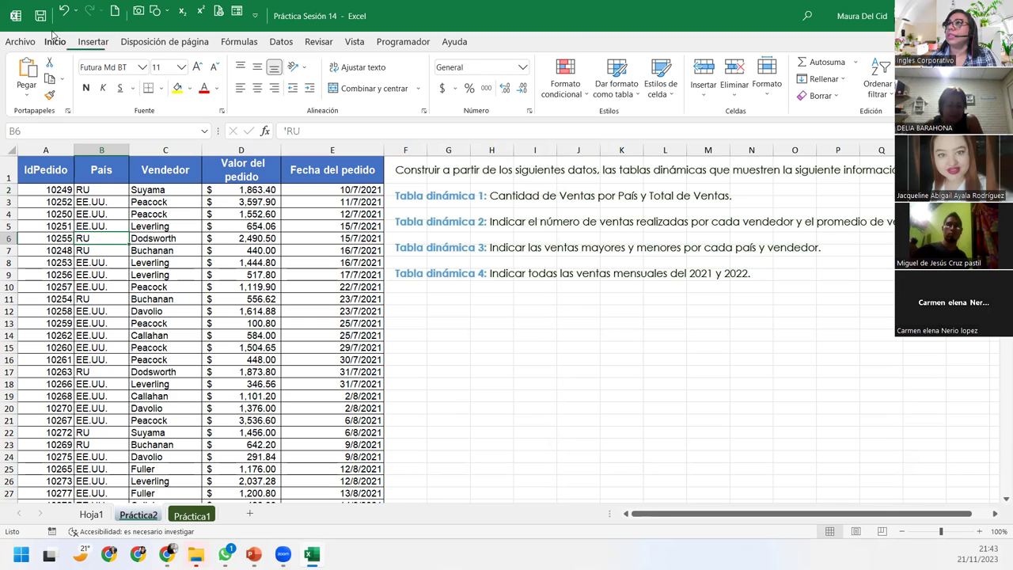
click(92, 44)
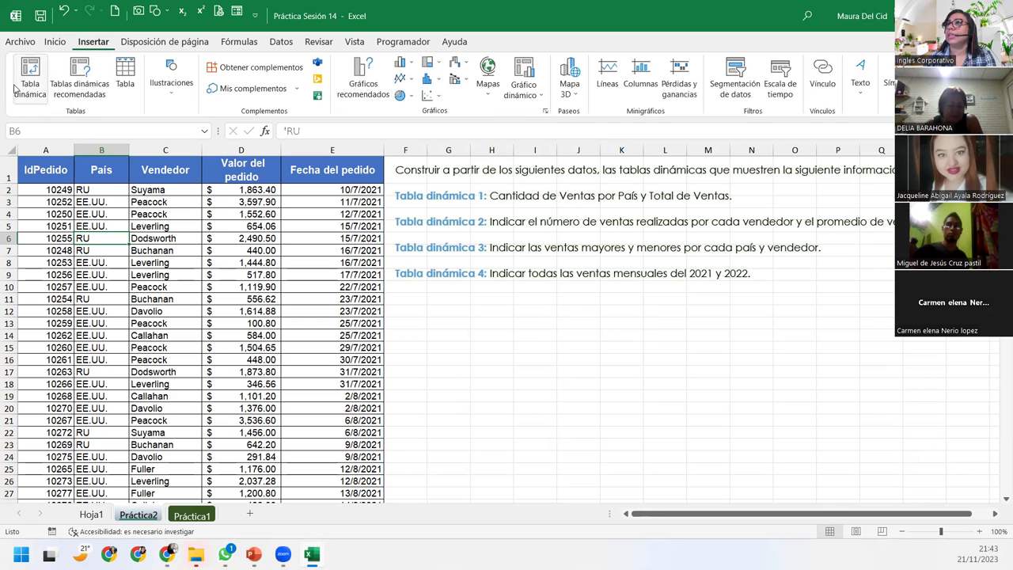
click(16, 85)
click(230, 354)
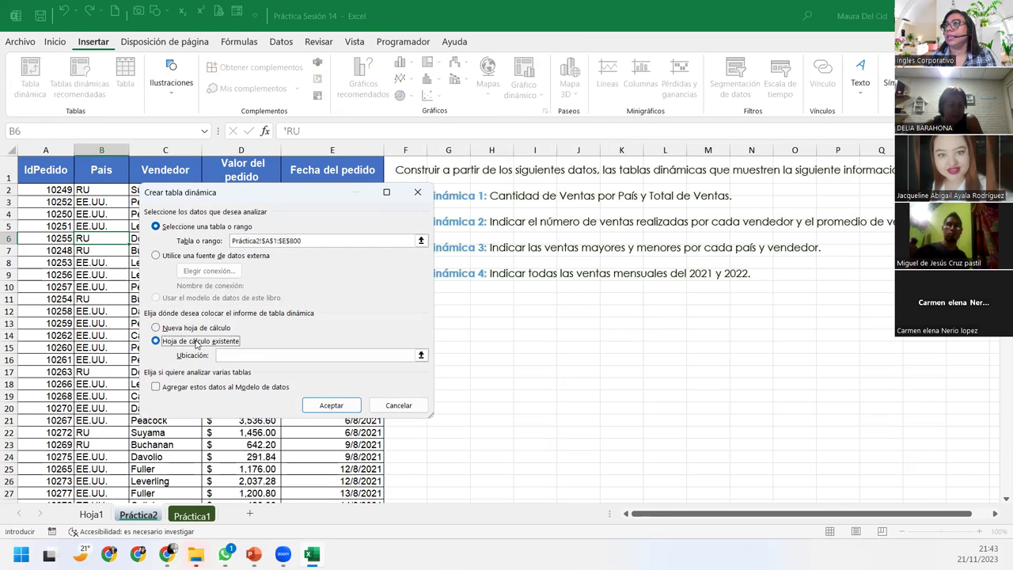
click(91, 515)
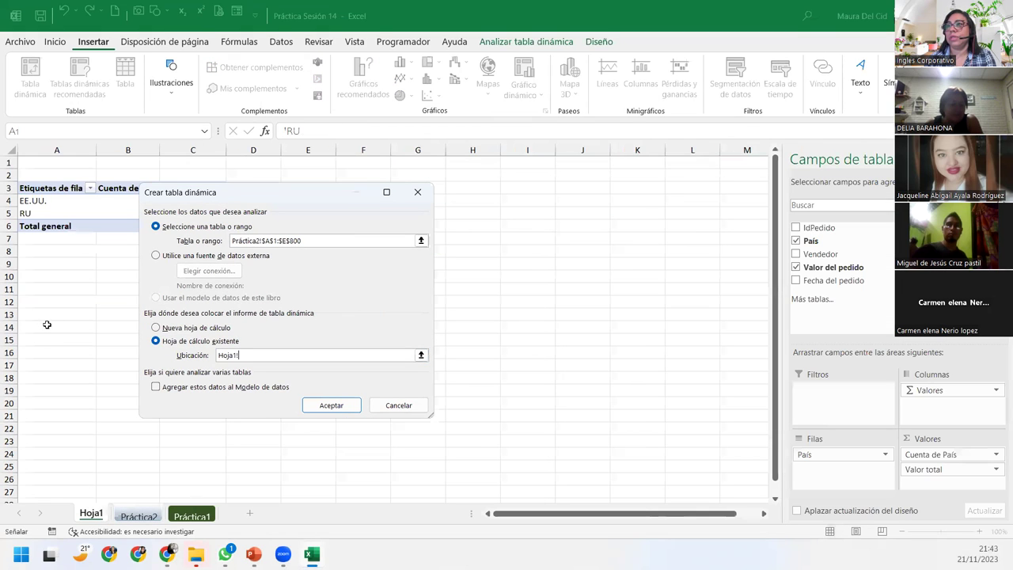
click(35, 339)
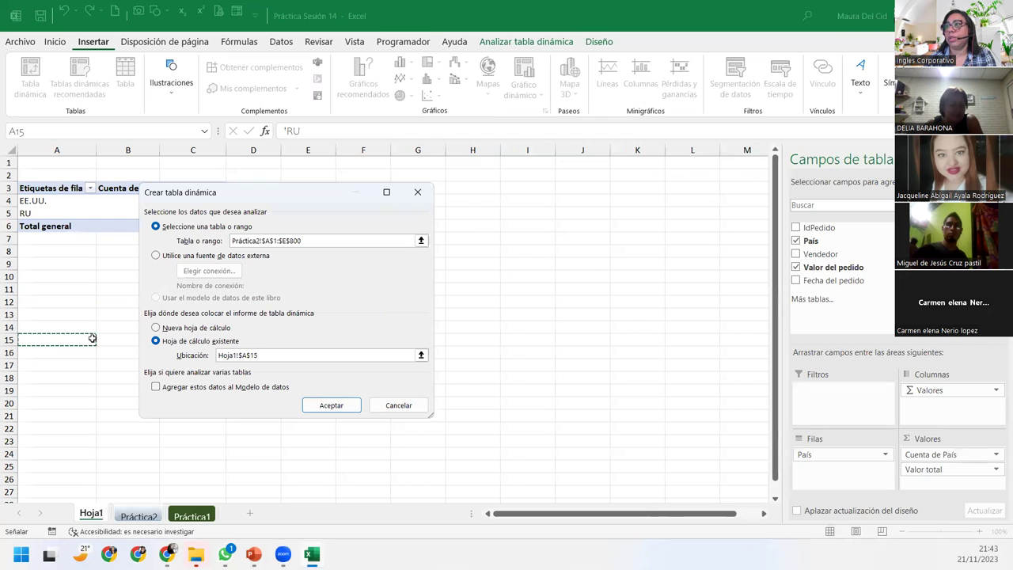
click(332, 405)
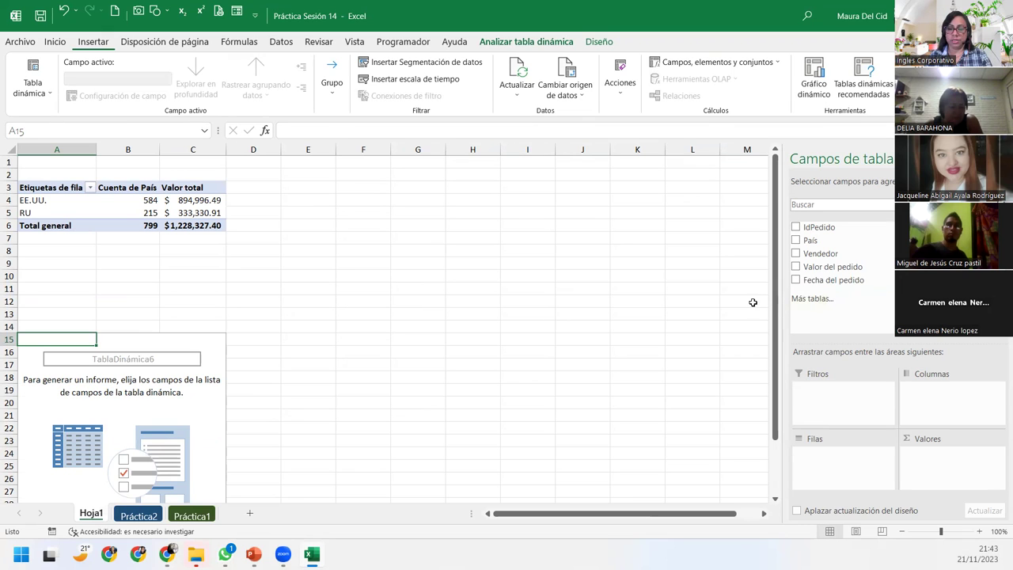
Put Vendedor in rows and a Vendedor count in values, renamed Número de ventas
mouse_move(820, 254)
mouse_down()
mouse_move(841, 449)
mouse_move(829, 455)
mouse_up()
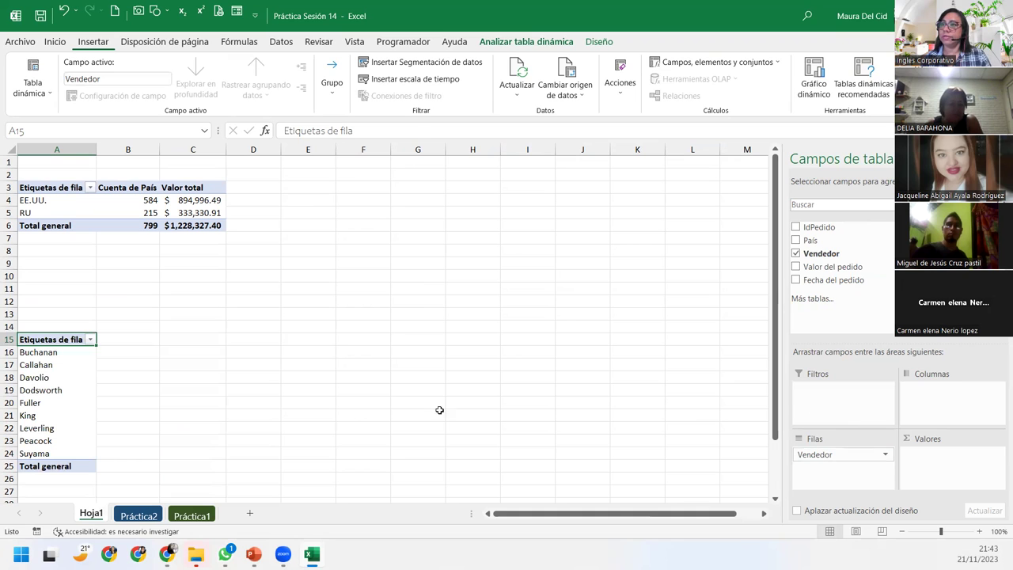
click(138, 516)
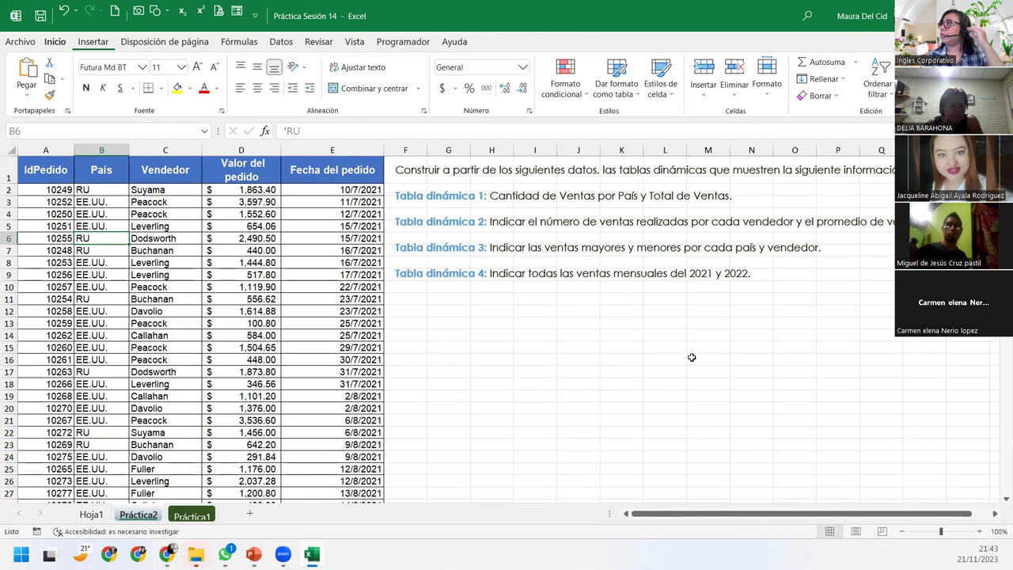
click(91, 514)
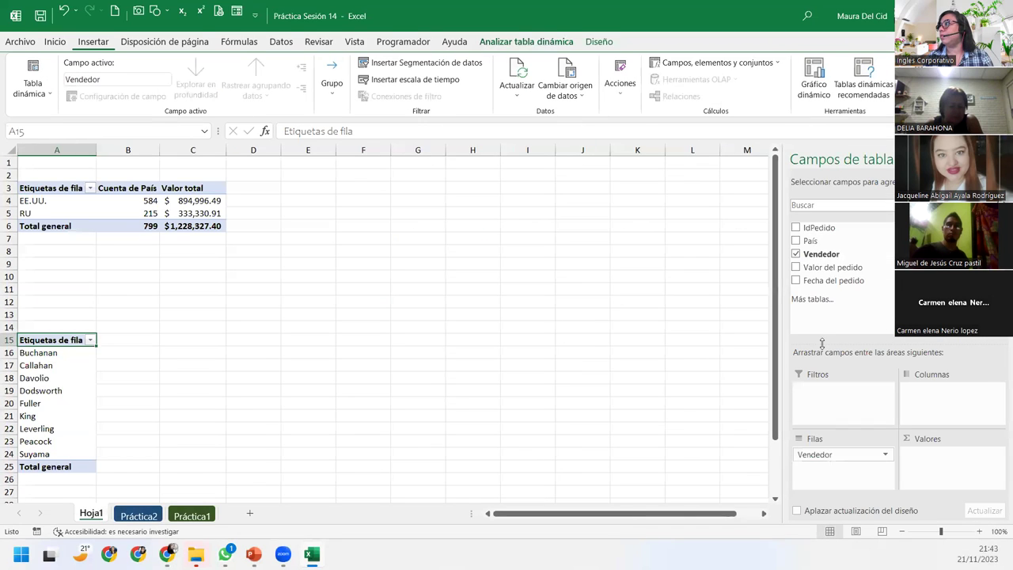
drag(821, 253, 970, 461)
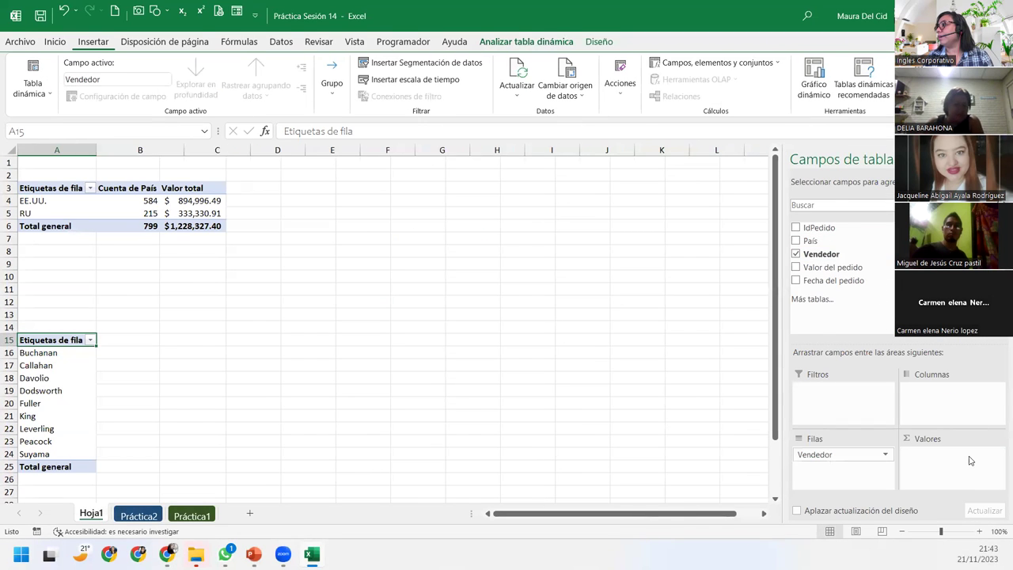
click(982, 455)
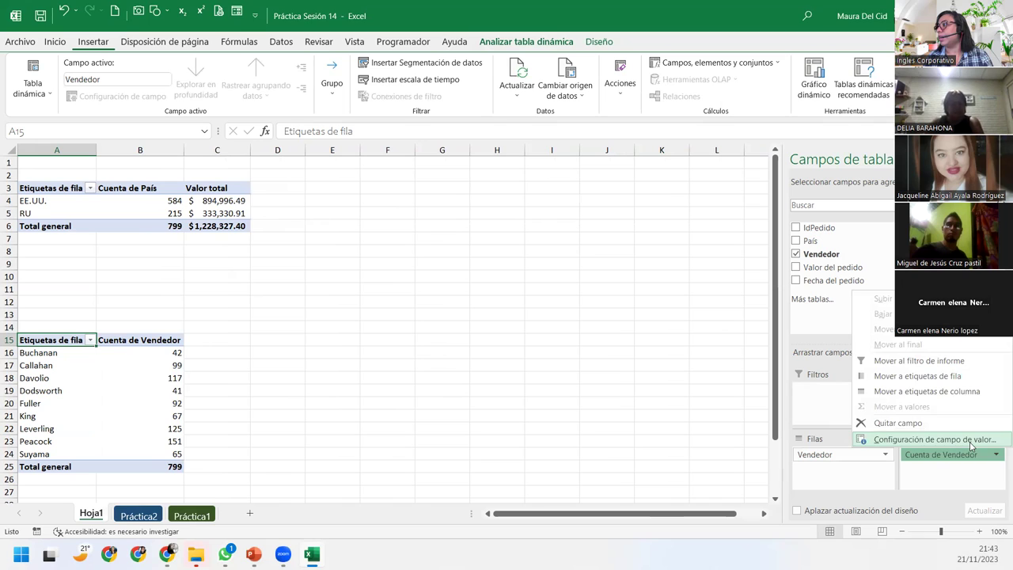
click(970, 444)
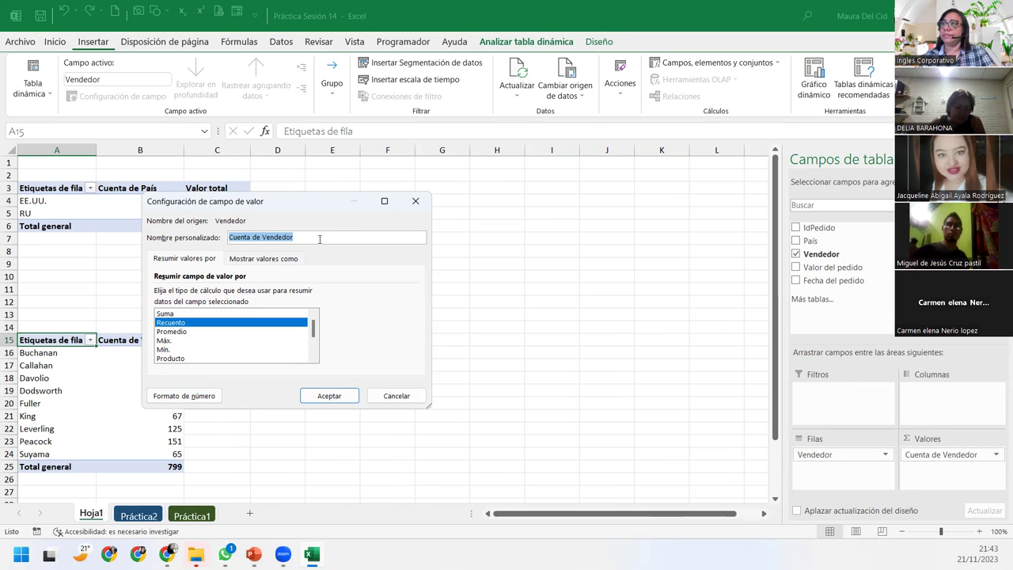
text(Número de ventas)
key(Return)
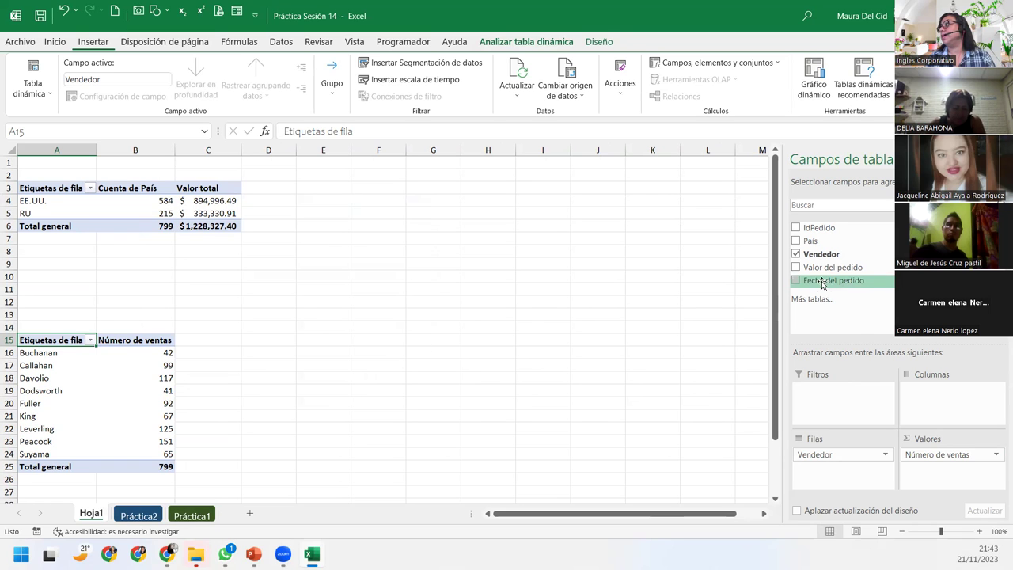
Add Valor del pedido to the seller pivot's values, summarized as an average
drag(839, 268, 950, 484)
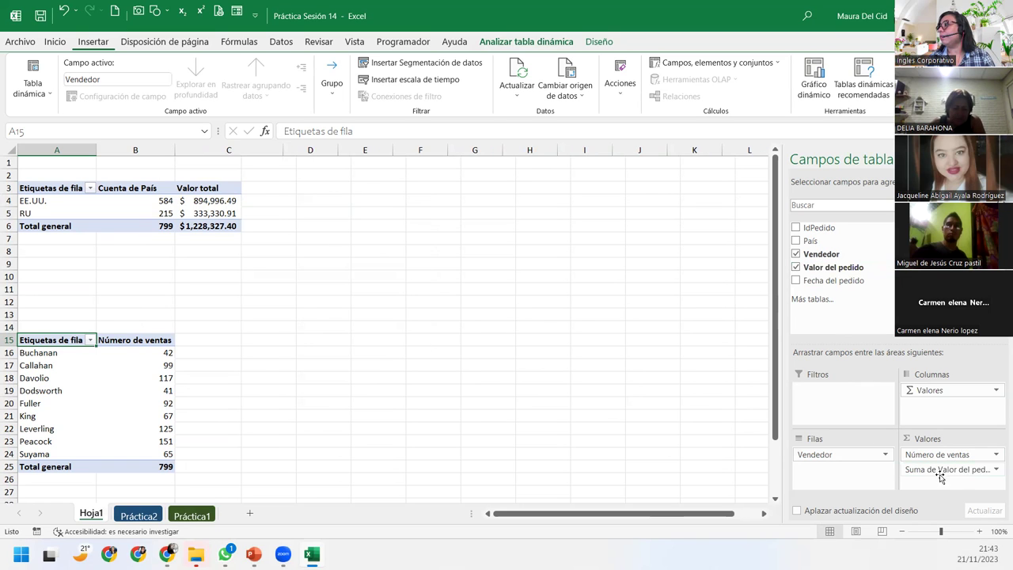
click(995, 469)
click(918, 455)
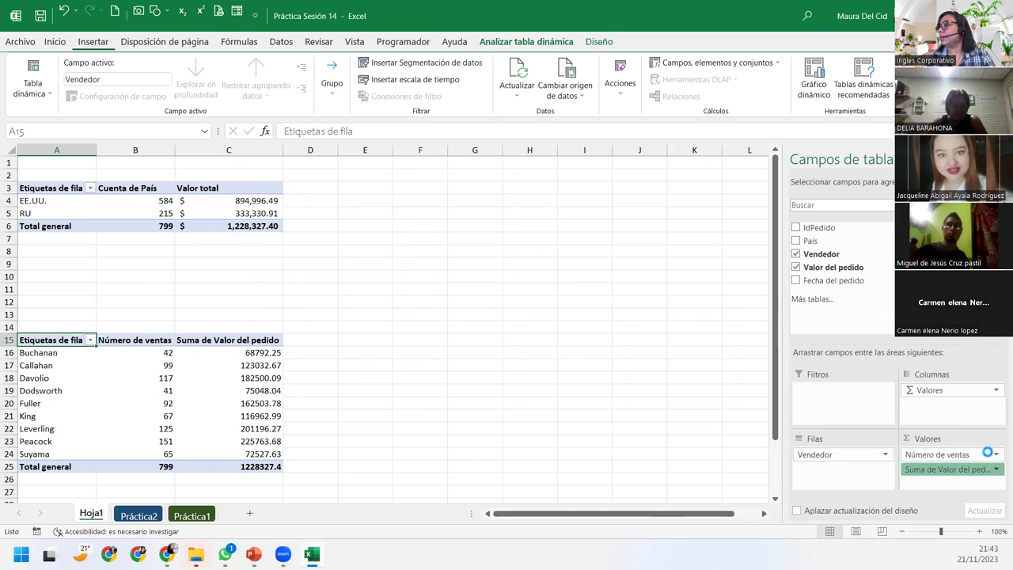
click(171, 332)
Format the average as Contabilidad with $ Español (El Salvador) and rename it Promedio de Valor
click(177, 395)
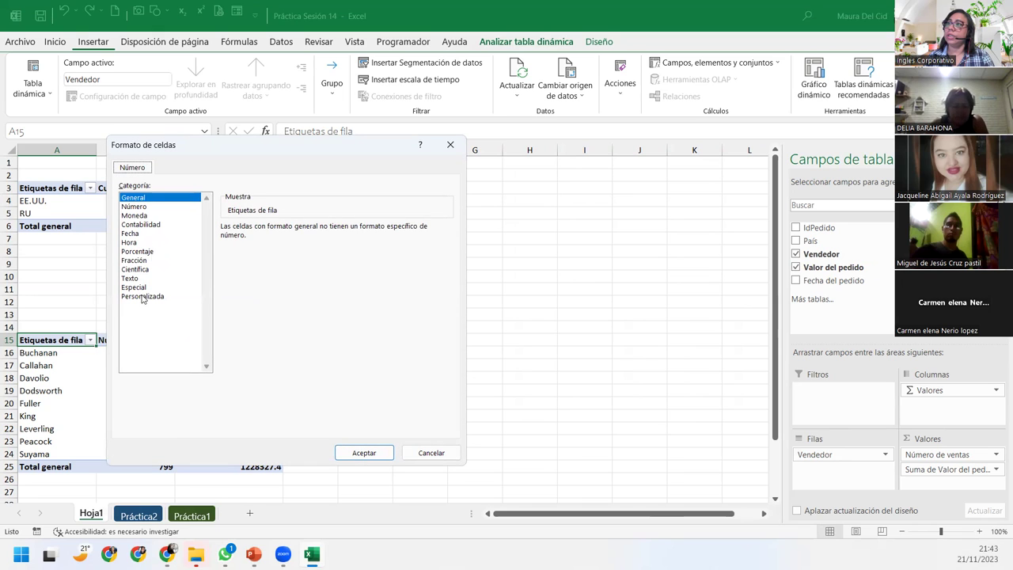
click(156, 226)
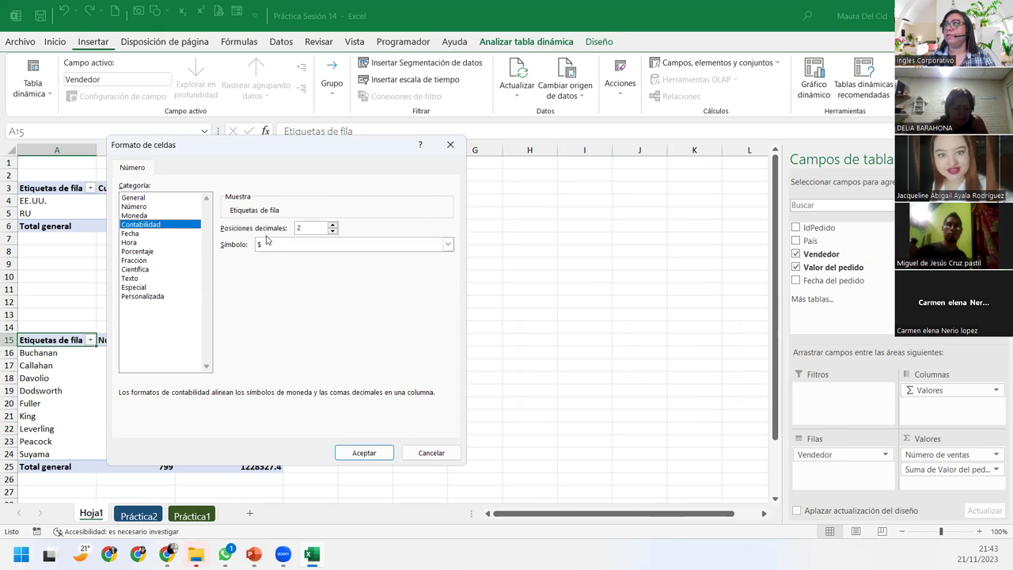
click(447, 244)
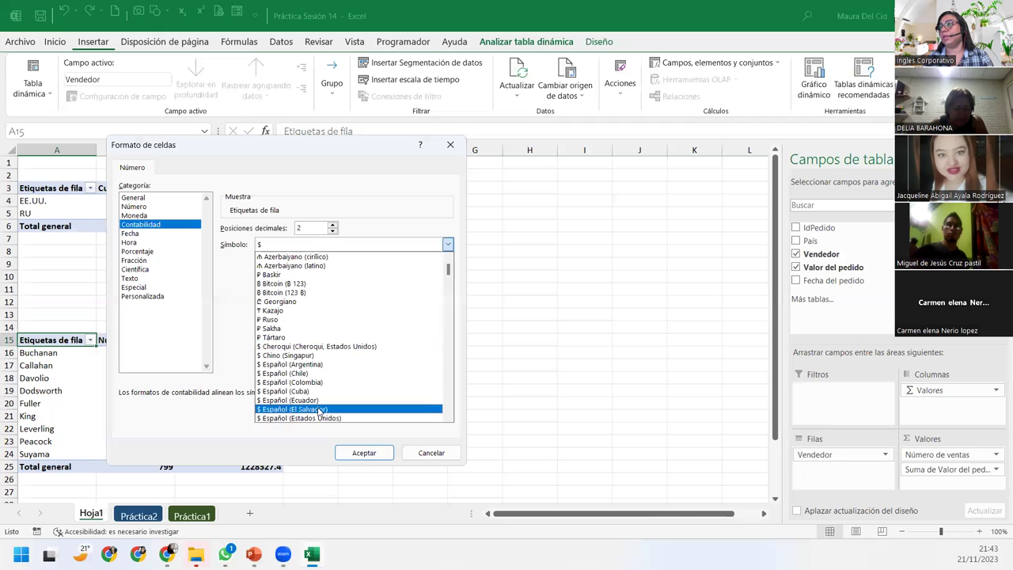
click(317, 410)
click(383, 454)
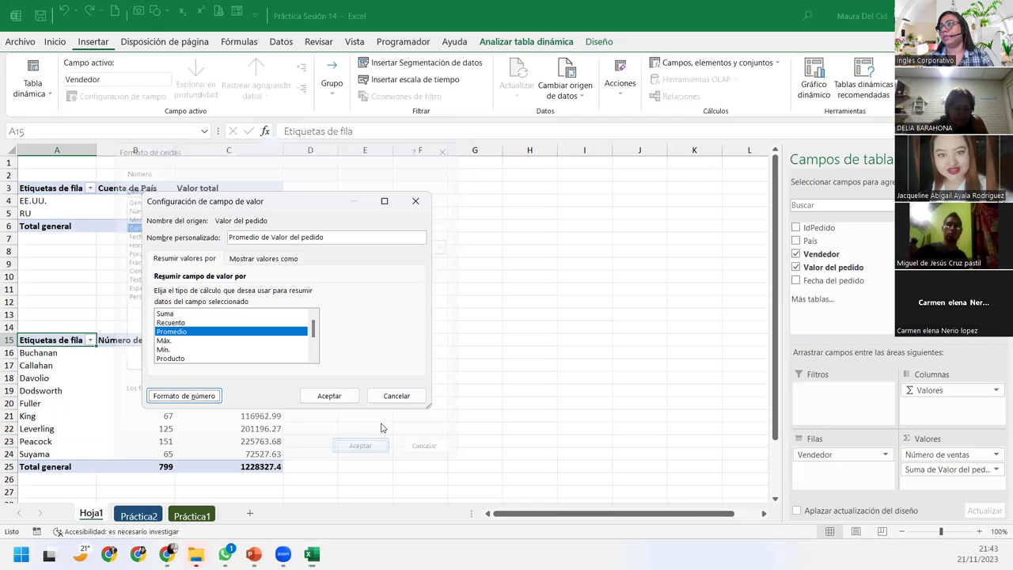
drag(289, 237, 389, 248)
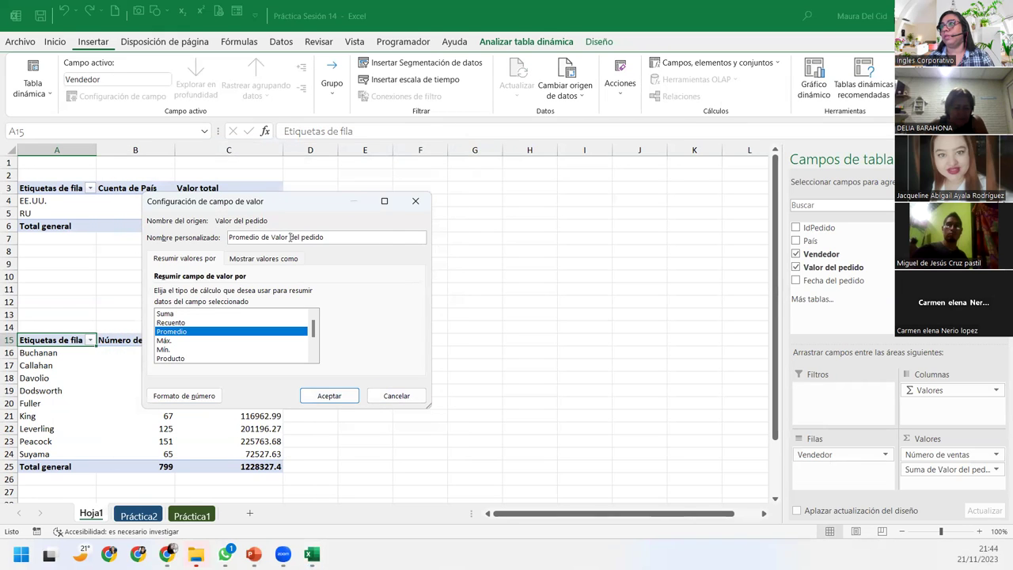
key(BackSpace)
key(Return)
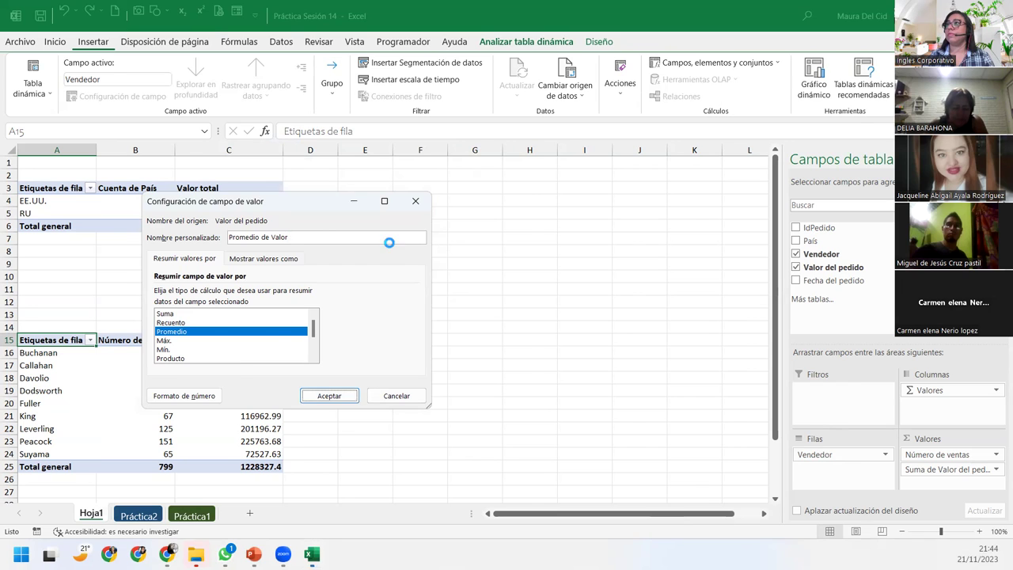
click(104, 390)
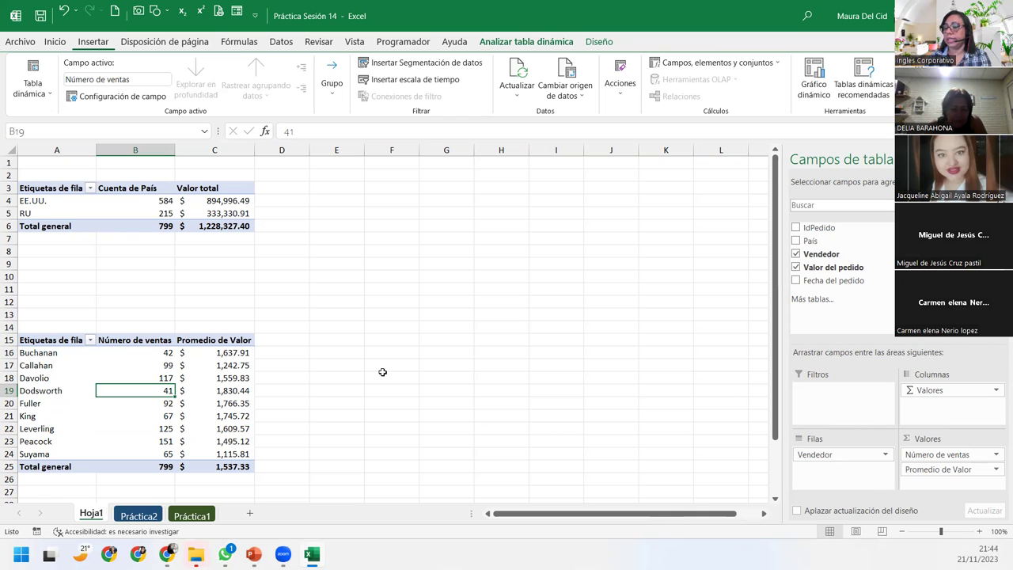
mouse_move(254, 554)
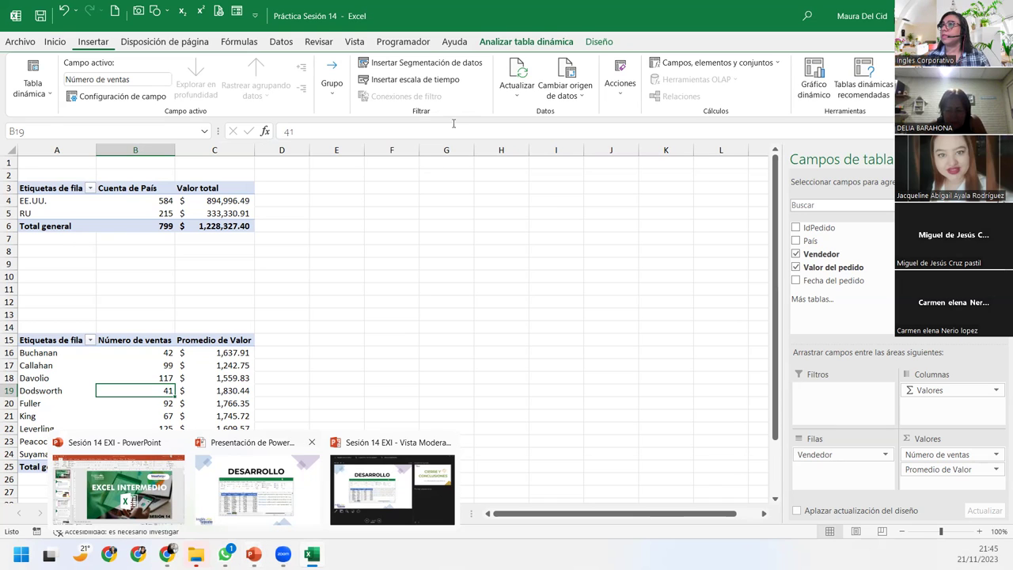
click(159, 377)
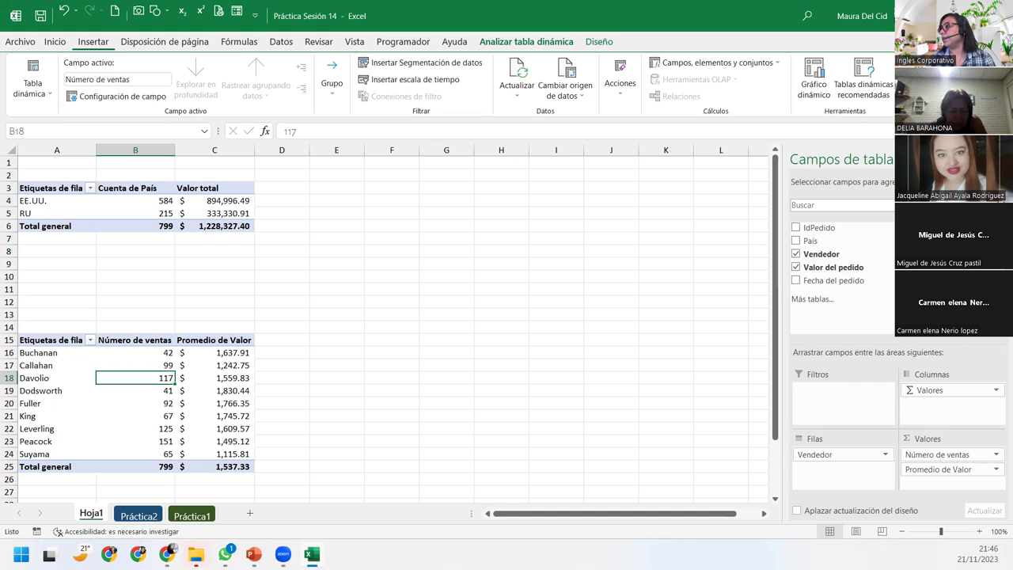
Remove Valor del pedido and the existing sales count from the seller pivot
click(795, 267)
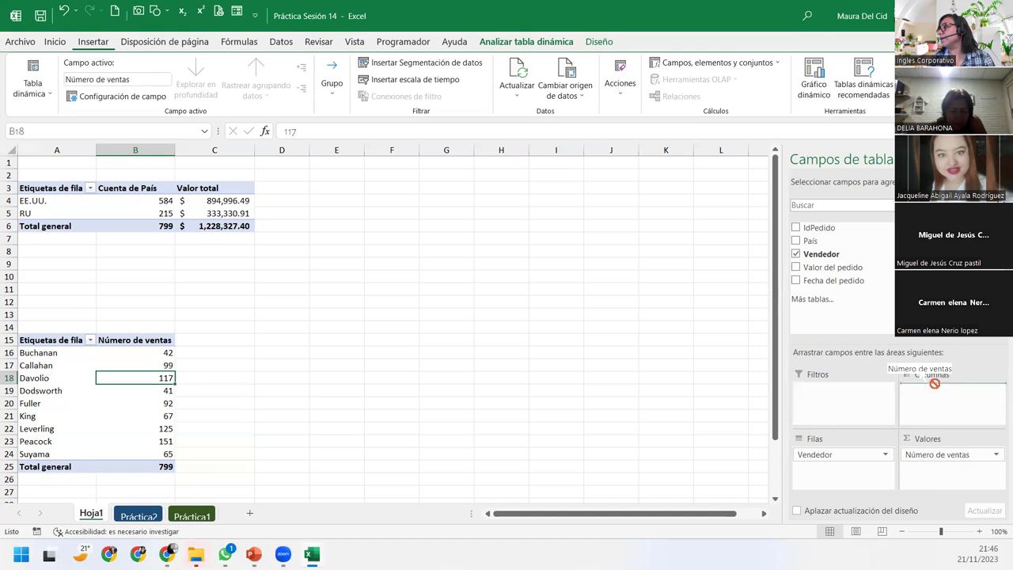
drag(941, 454, 879, 289)
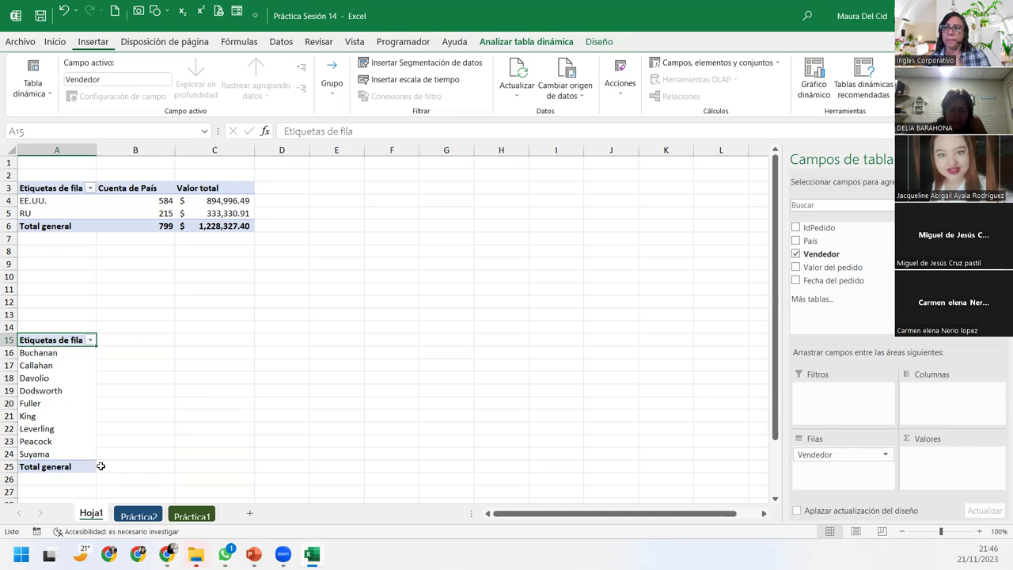
scroll(9, 377, down, 1)
scroll(10, 377, down, 1)
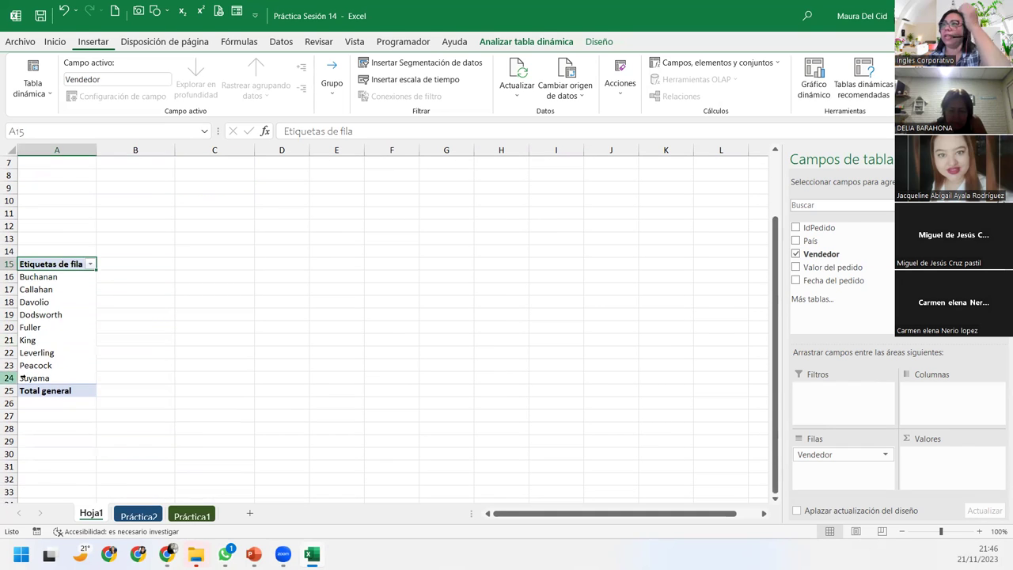
click(55, 317)
click(48, 328)
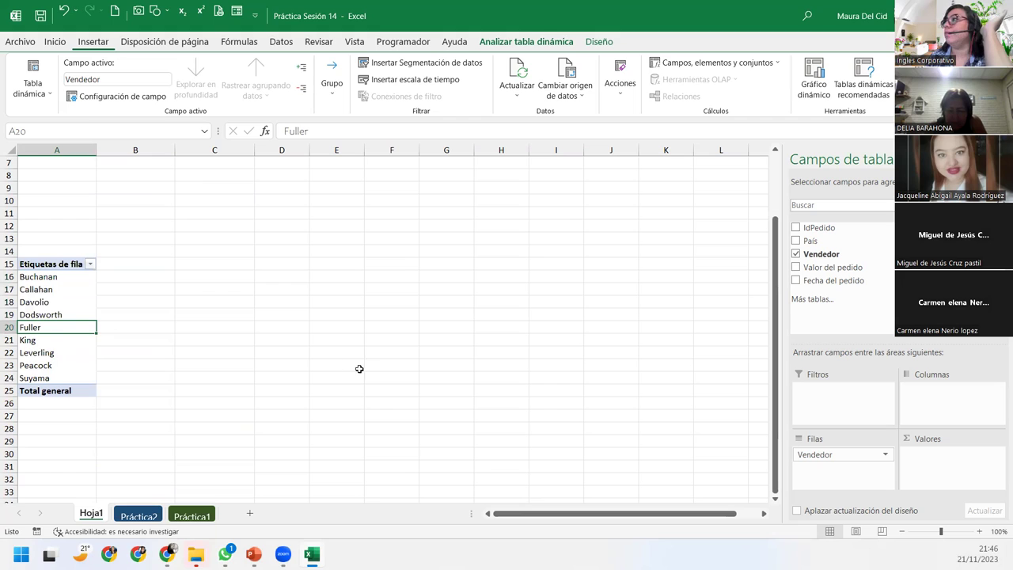
Add a new Vendedor count to the values and name it Número de ventas
mouse_move(821, 253)
mouse_down()
mouse_move(950, 463)
mouse_move(941, 459)
mouse_up()
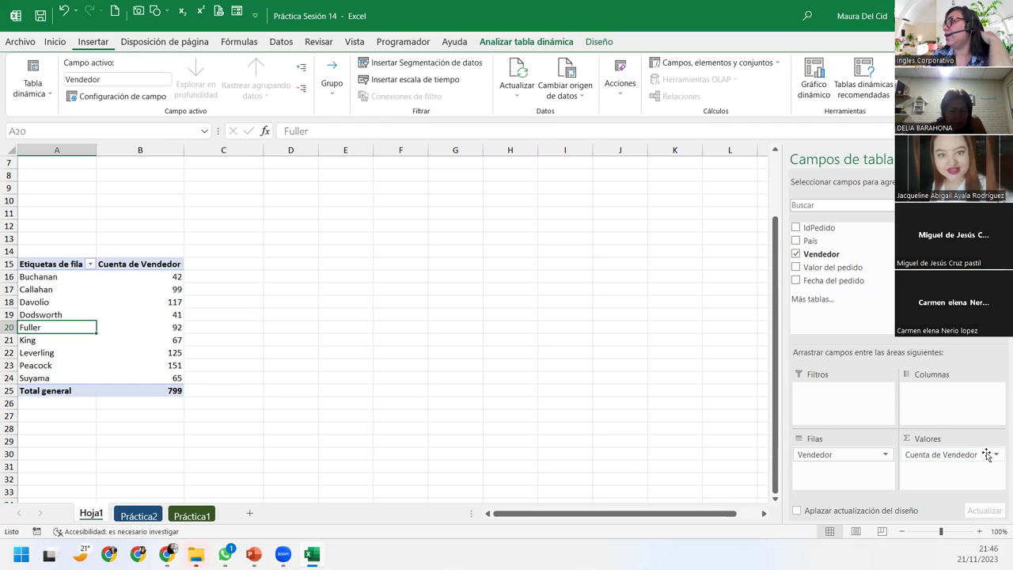
click(995, 454)
click(934, 439)
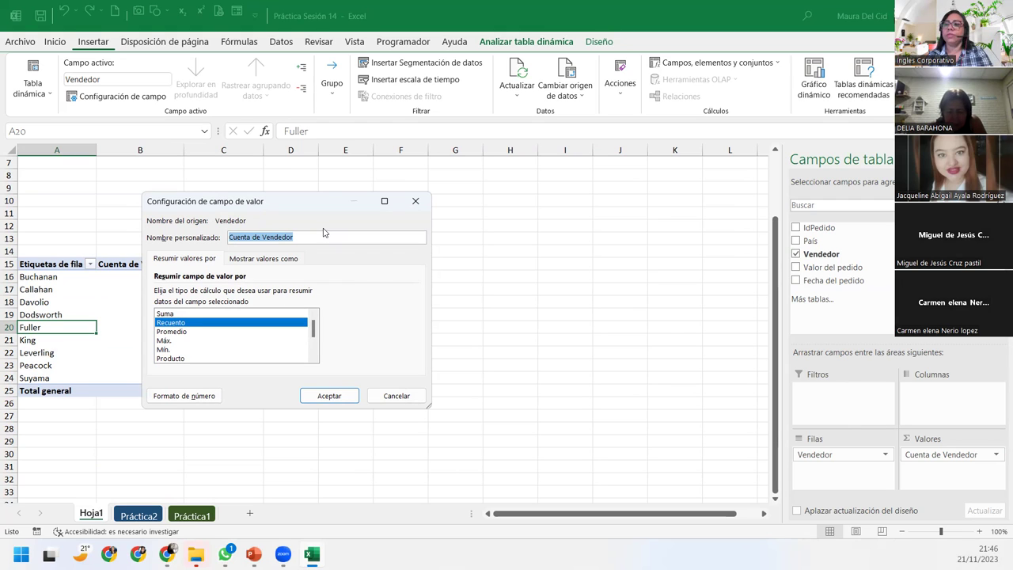
text(N)
key(BackSpace)
text(Número de e)
key(BackSpace)
text(ventas)
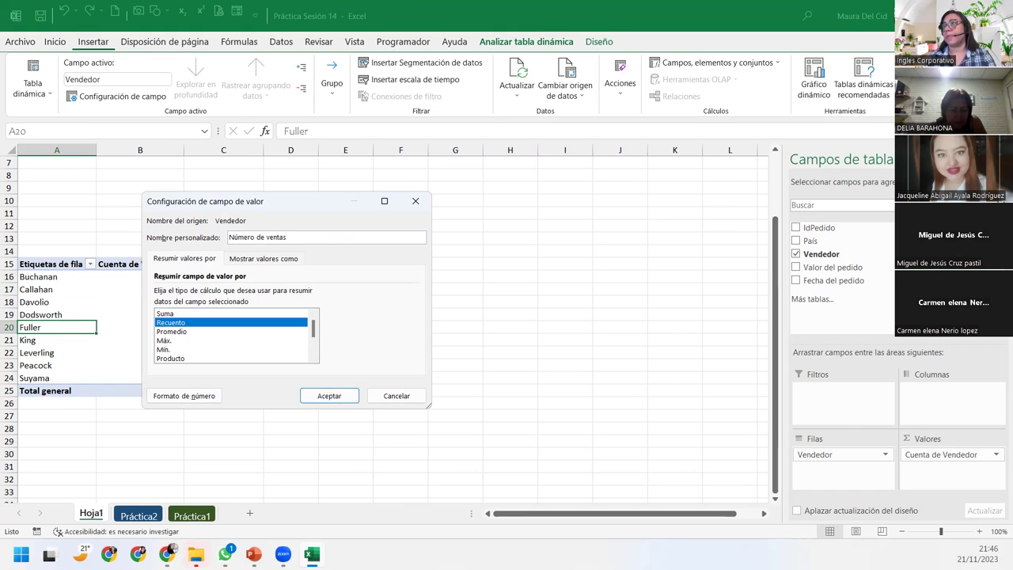
click(339, 402)
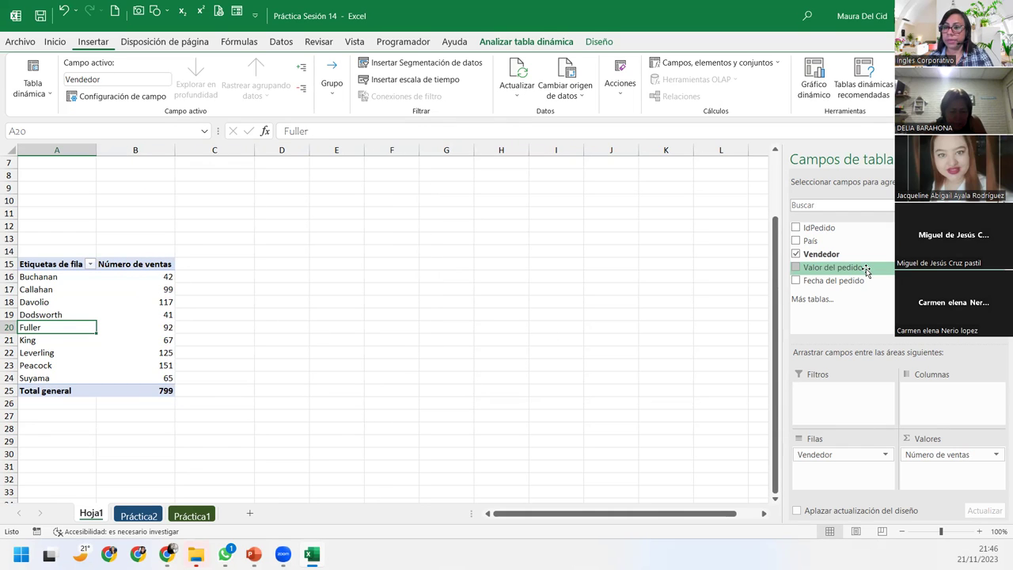
Add Valor del pedido as an average and shorten its name to Promedio de Valor
drag(866, 270, 943, 477)
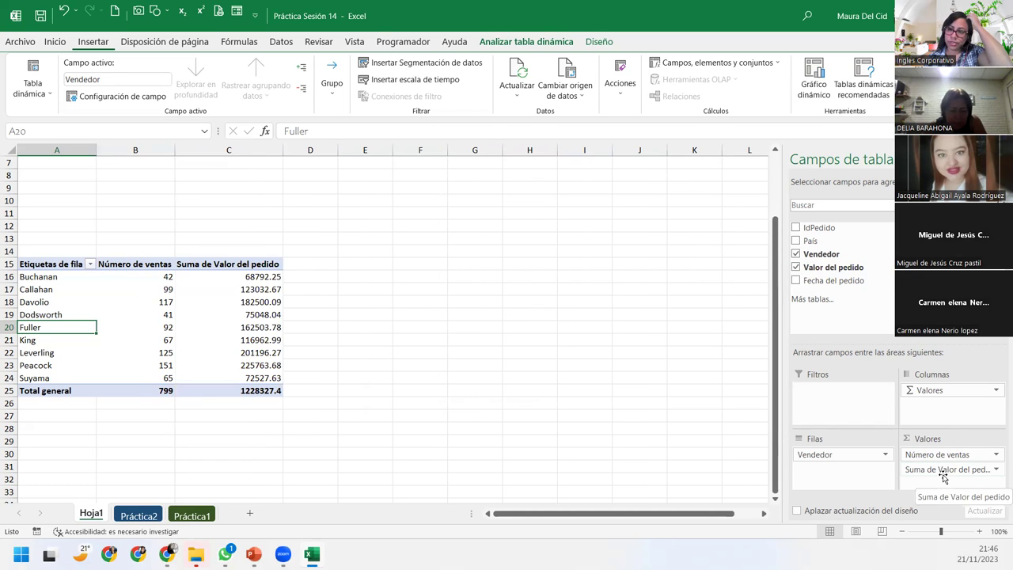
click(996, 473)
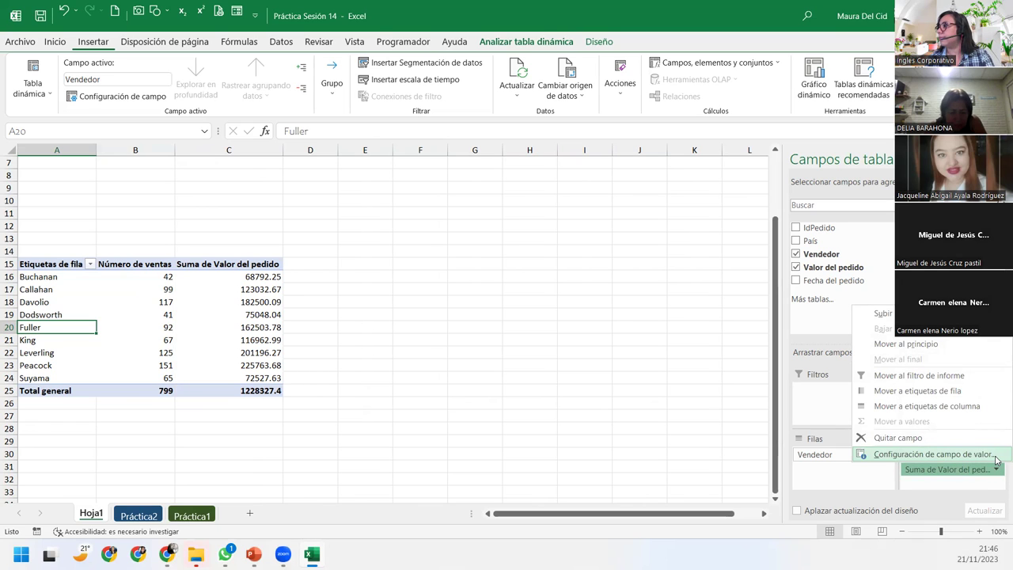
click(996, 461)
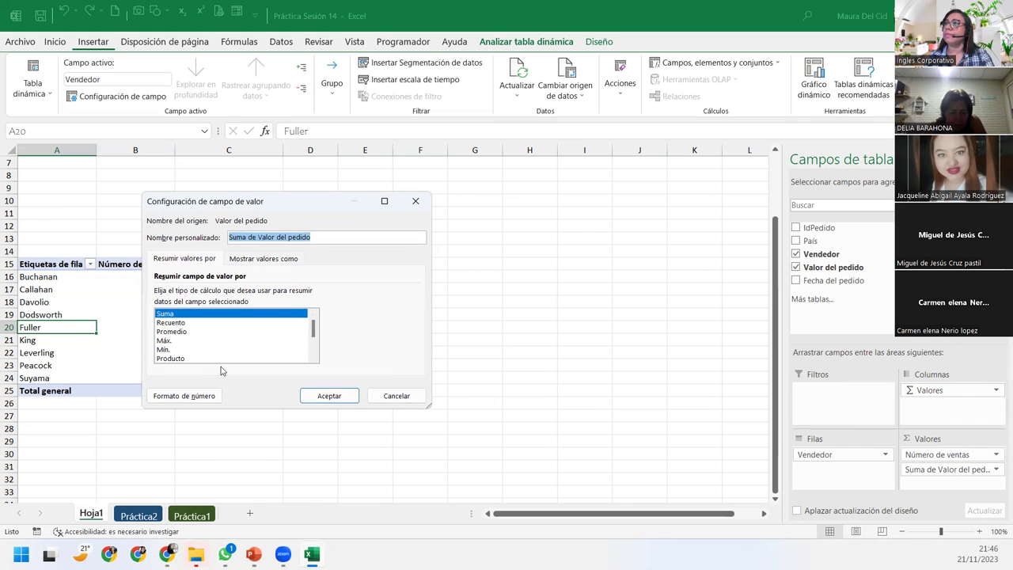
click(172, 332)
drag(288, 237, 324, 238)
key(BackSpace)
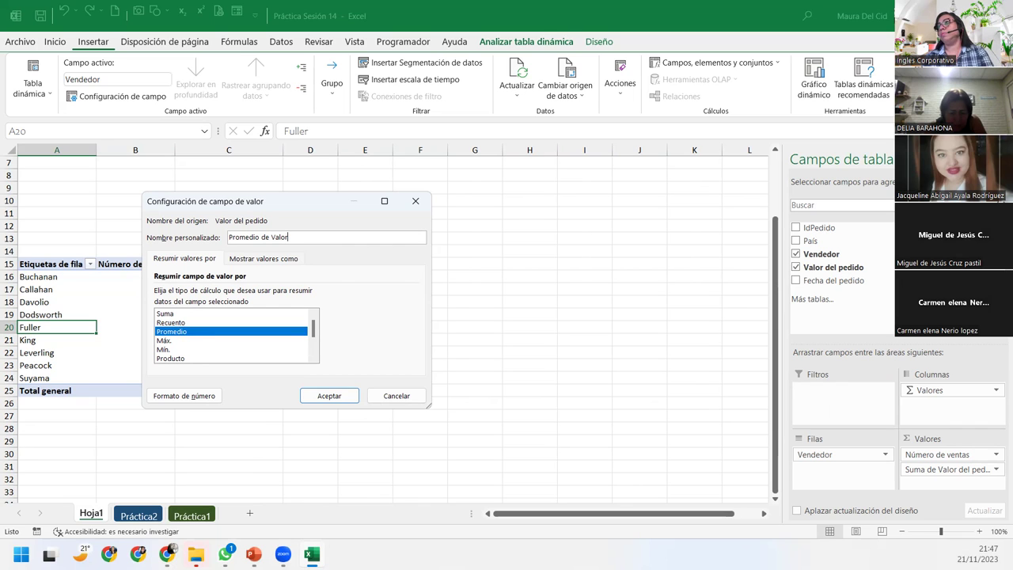
Format Promedio de Valor as Contabilidad with the $ Español (El Salvador) symbol
click(209, 395)
click(142, 215)
click(154, 225)
click(448, 244)
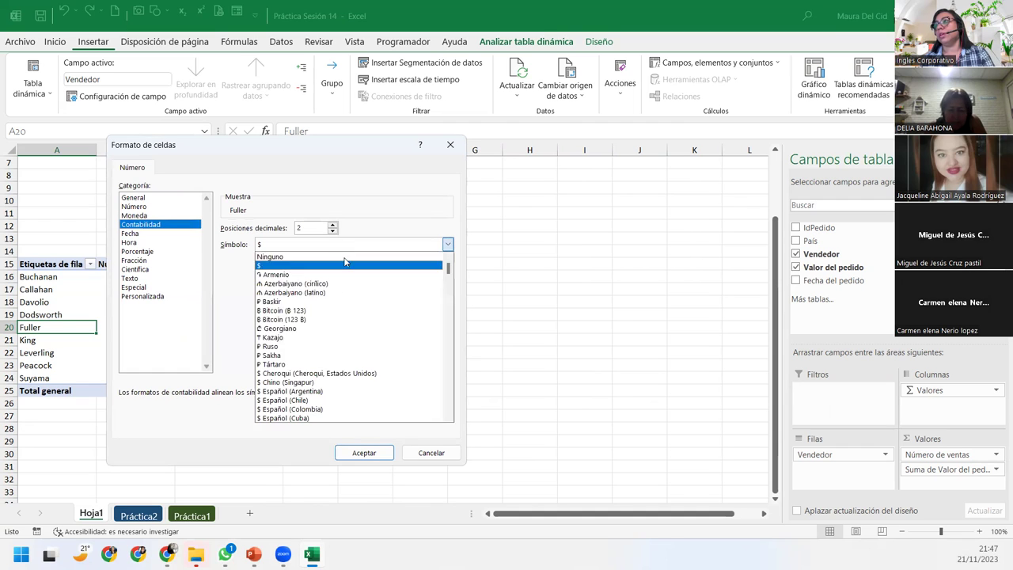
scroll(342, 366, down, 3)
click(331, 401)
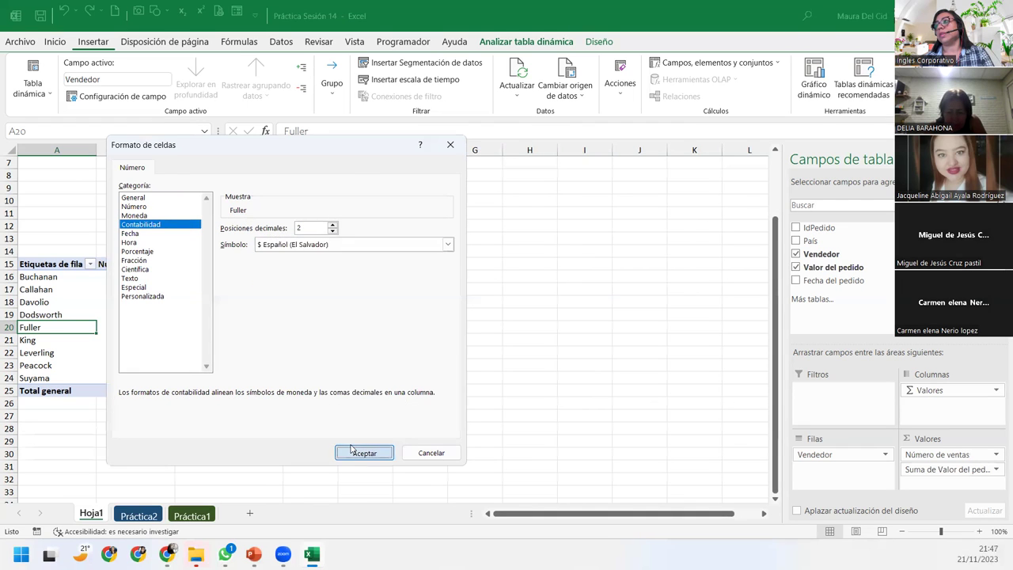
click(356, 451)
click(329, 396)
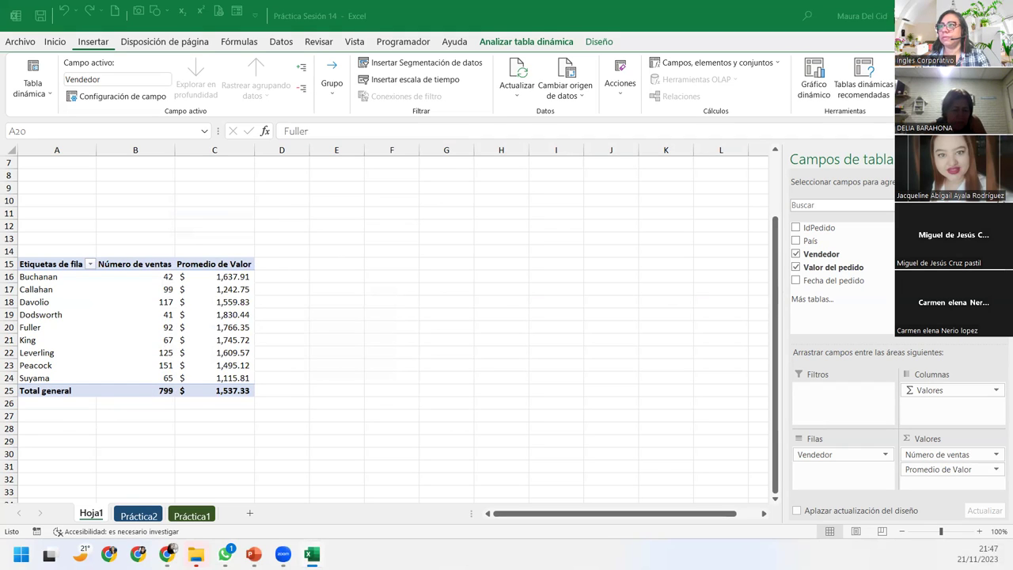
key(alt+Tab)
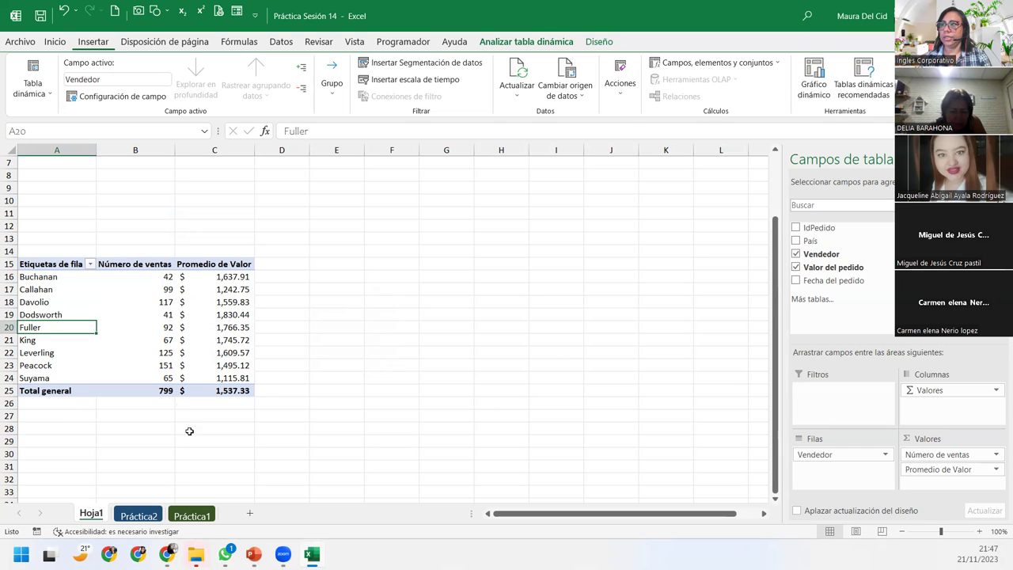
scroll(94, 305, up, 2)
scroll(94, 305, down, 5)
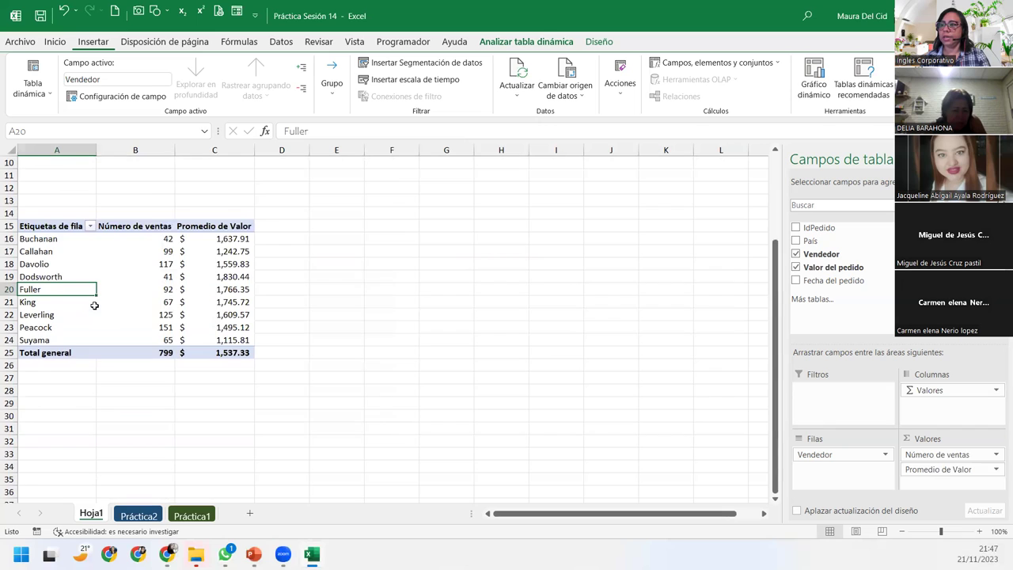
On Práctica2, select the Tabla dinámica 3 line about highest and lowest sales per country and seller
click(138, 516)
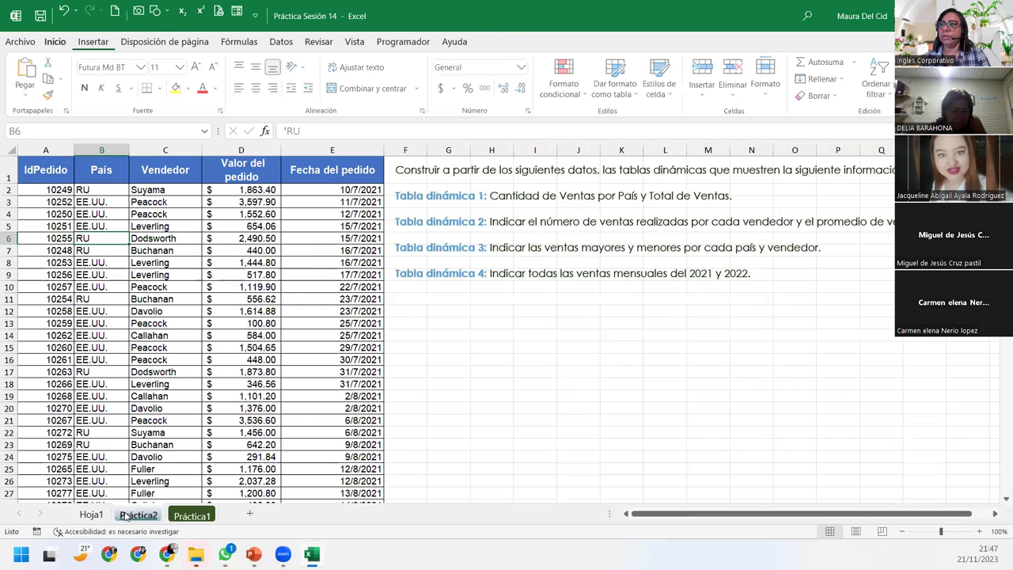
drag(395, 248, 829, 245)
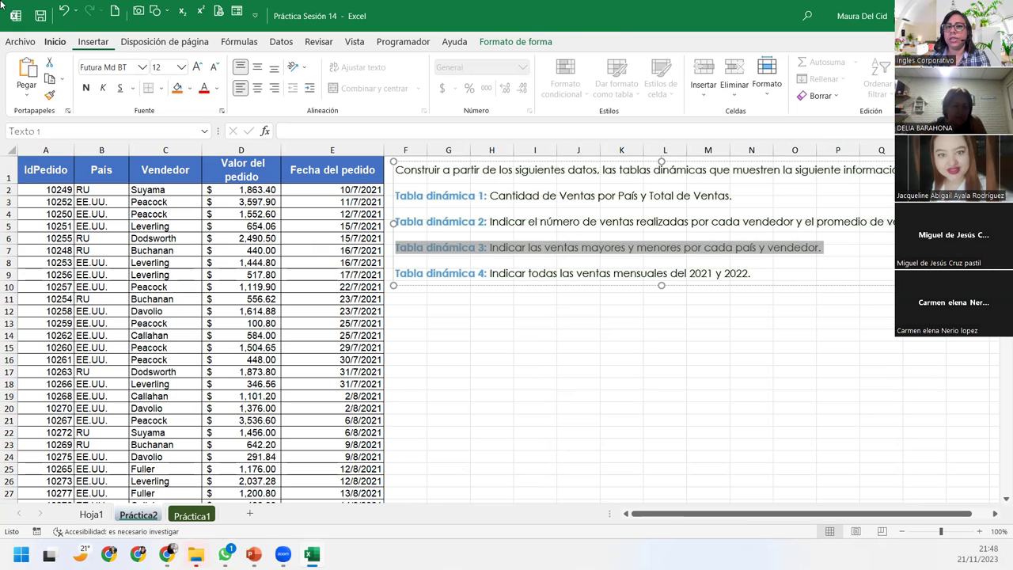
Leave the instructions box and click back into the Práctica2 order data range
click(926, 65)
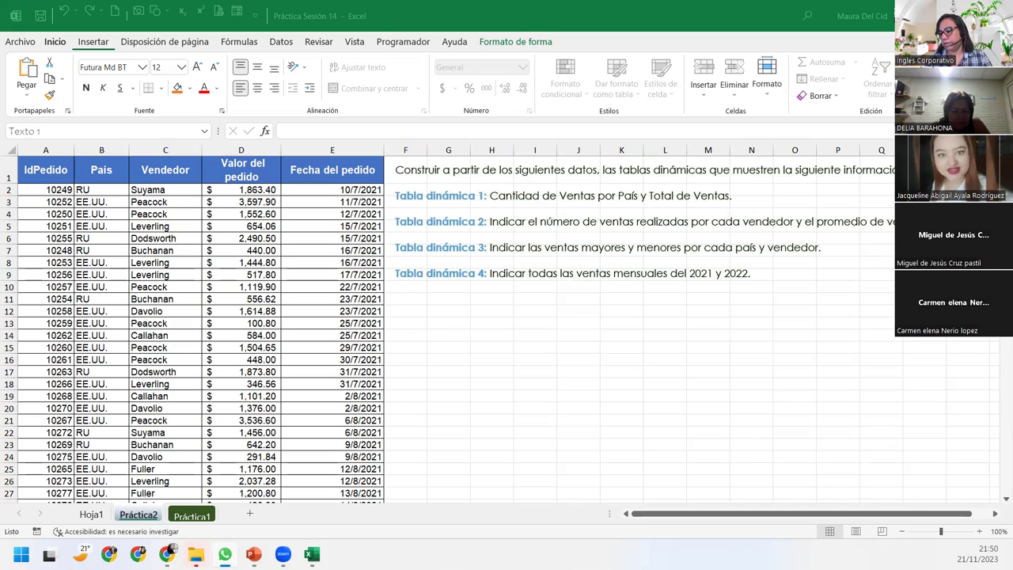
click(109, 197)
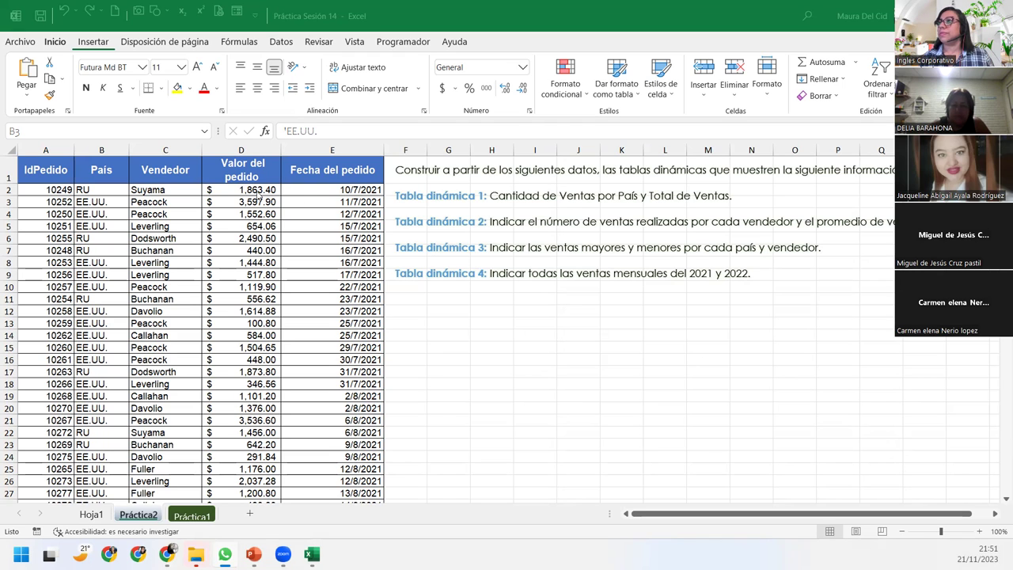
click(235, 203)
Insert a pivot table from the Práctica2 order data on the existing sheet Hoja1 at cell A35
click(92, 42)
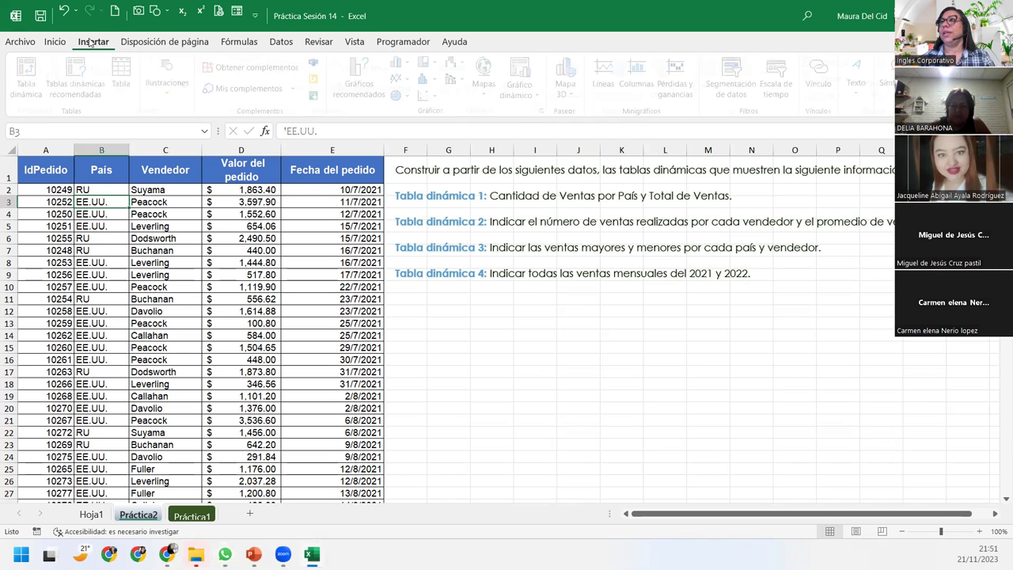
click(31, 77)
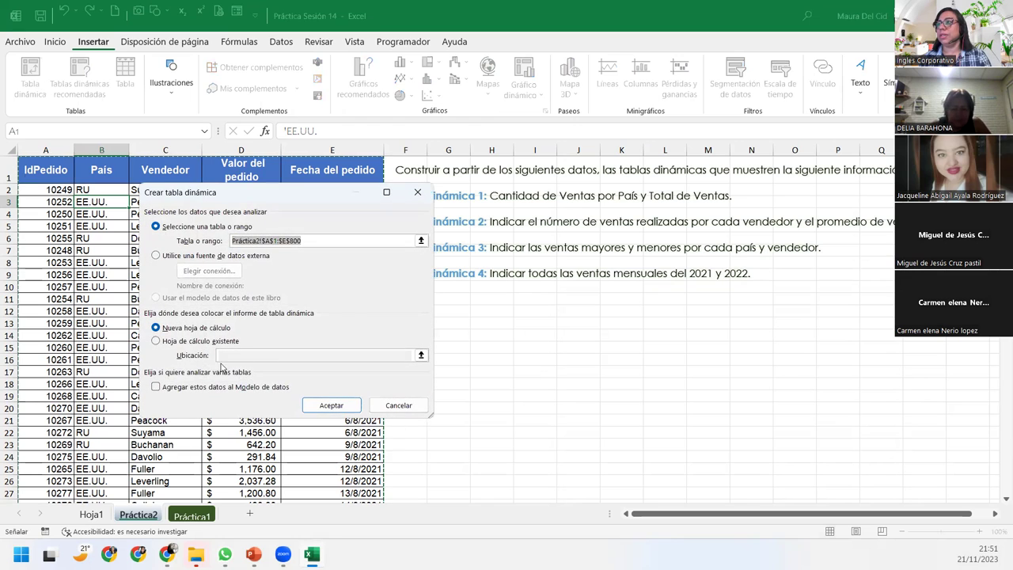
click(212, 342)
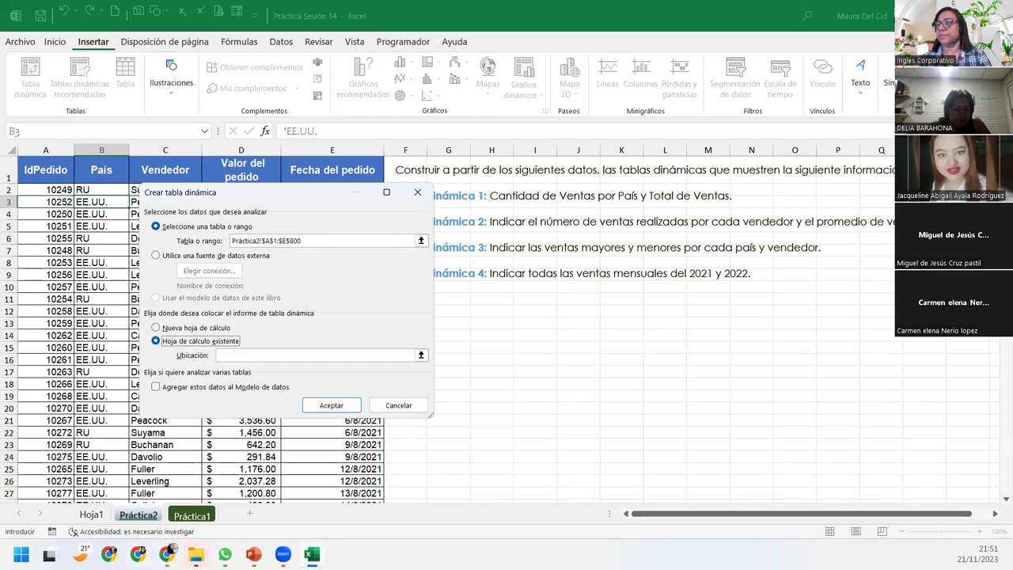
click(335, 356)
click(91, 514)
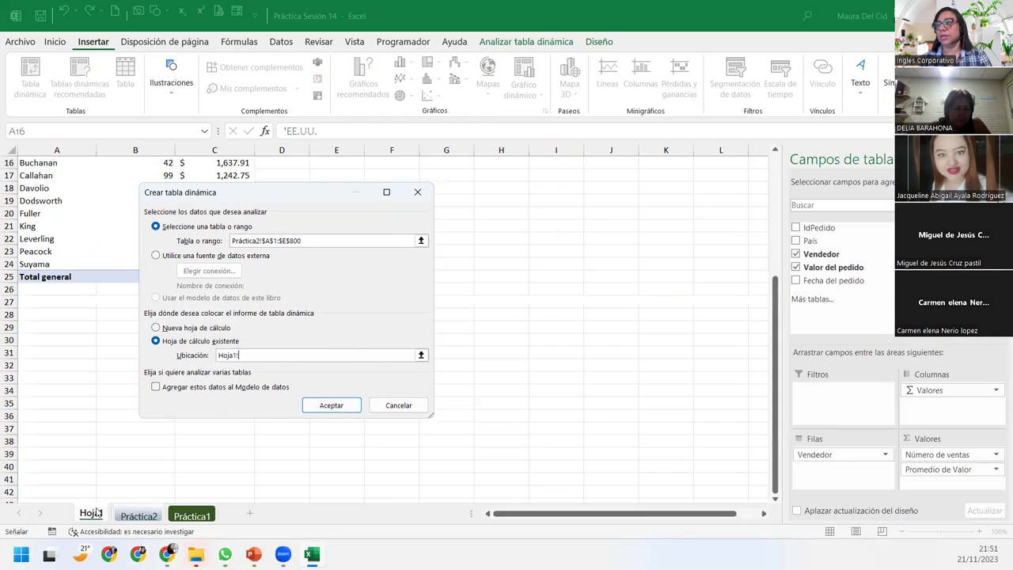
click(47, 402)
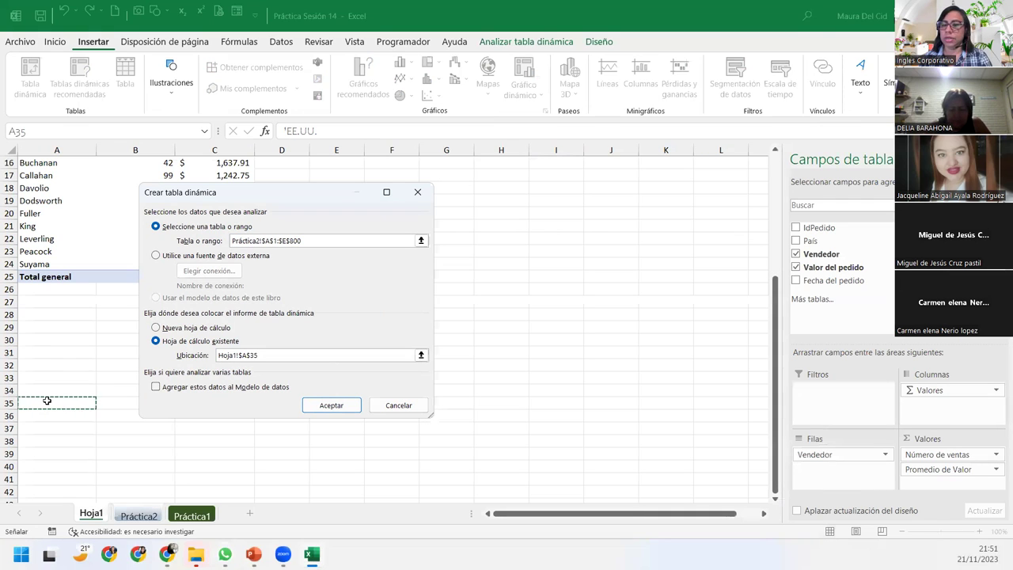
click(305, 409)
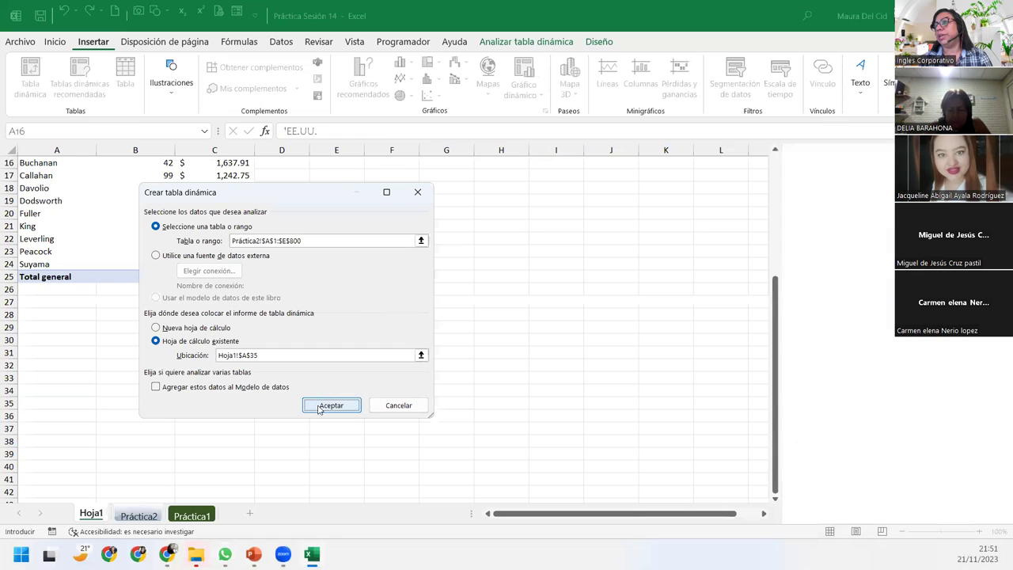
scroll(174, 427, down, 5)
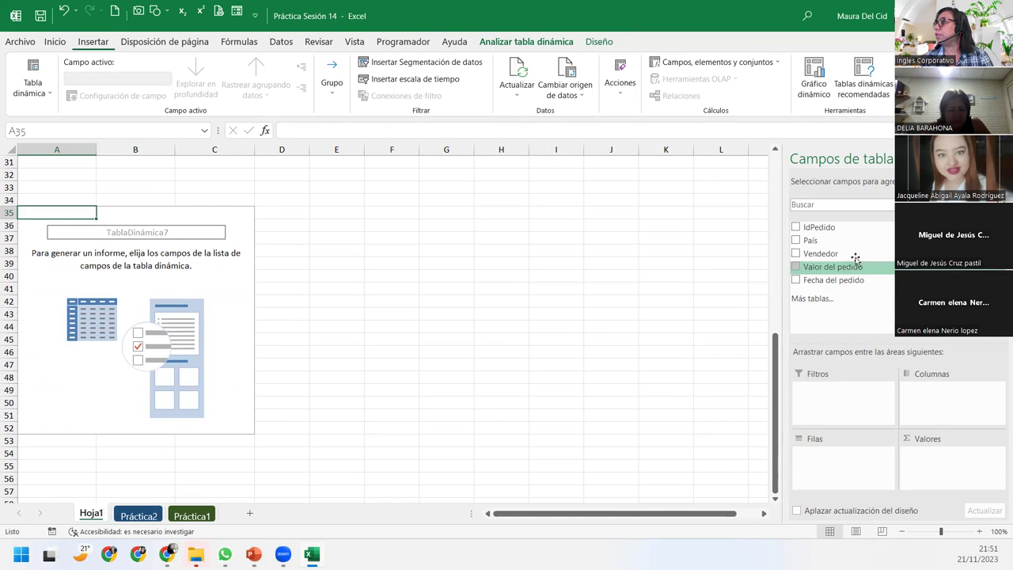
Put País and Vendedor in Filas, and add Valor del pedido to Valores twice
drag(844, 253, 852, 465)
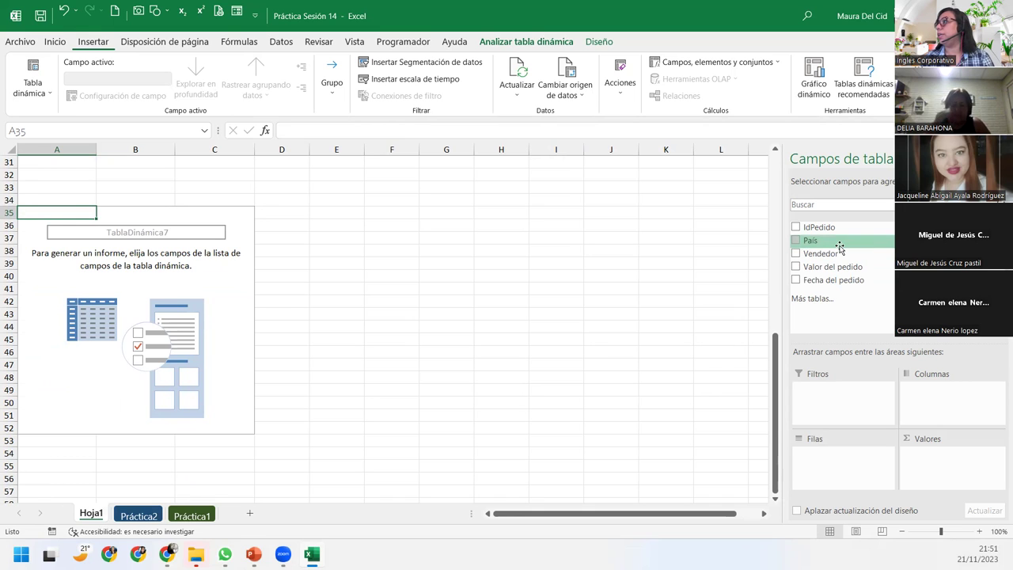
drag(823, 253, 868, 485)
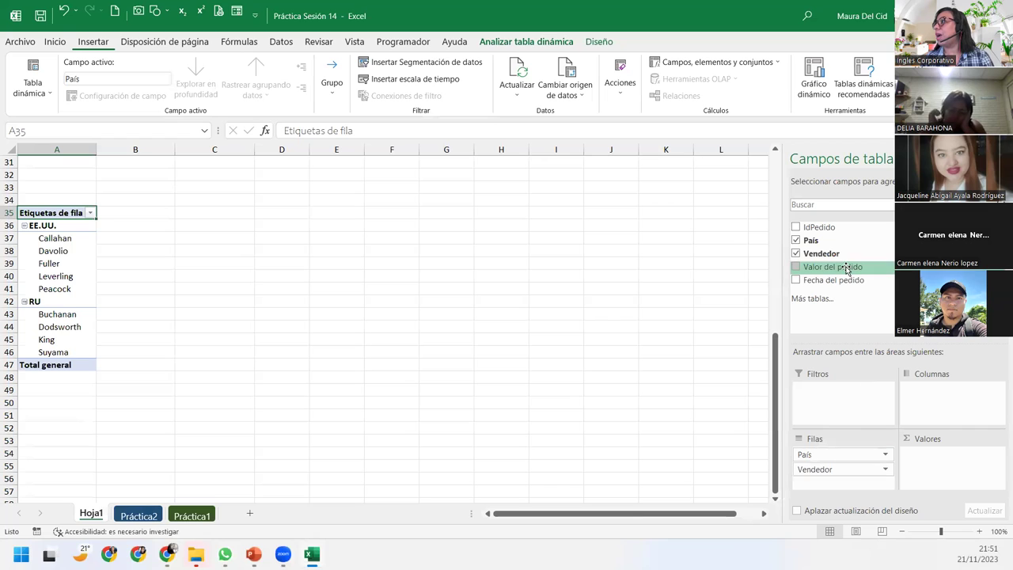
drag(833, 267, 999, 478)
drag(833, 267, 978, 474)
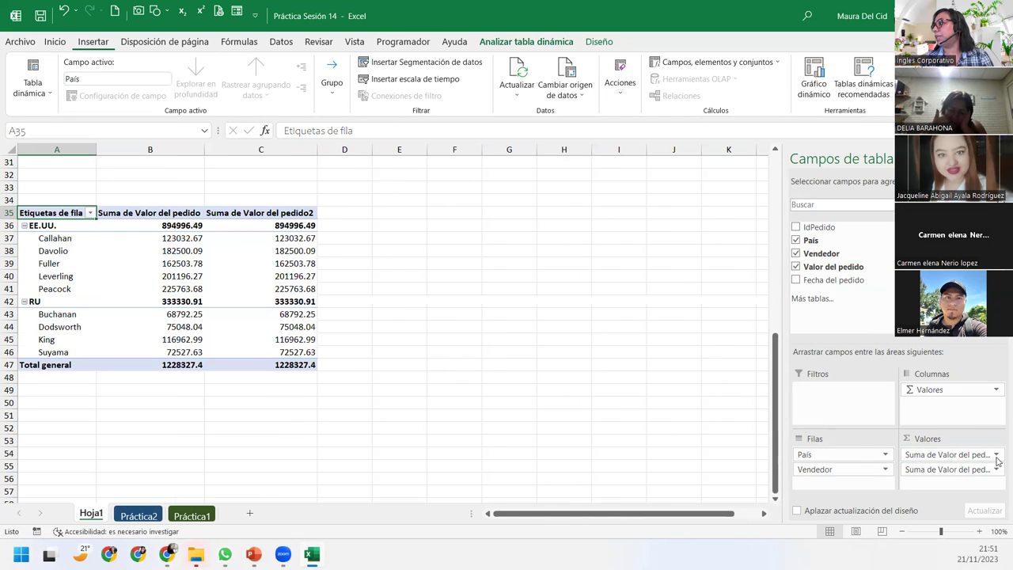
Summarize the first order-value field by Máx. and rename it Pedido Máximo
click(995, 456)
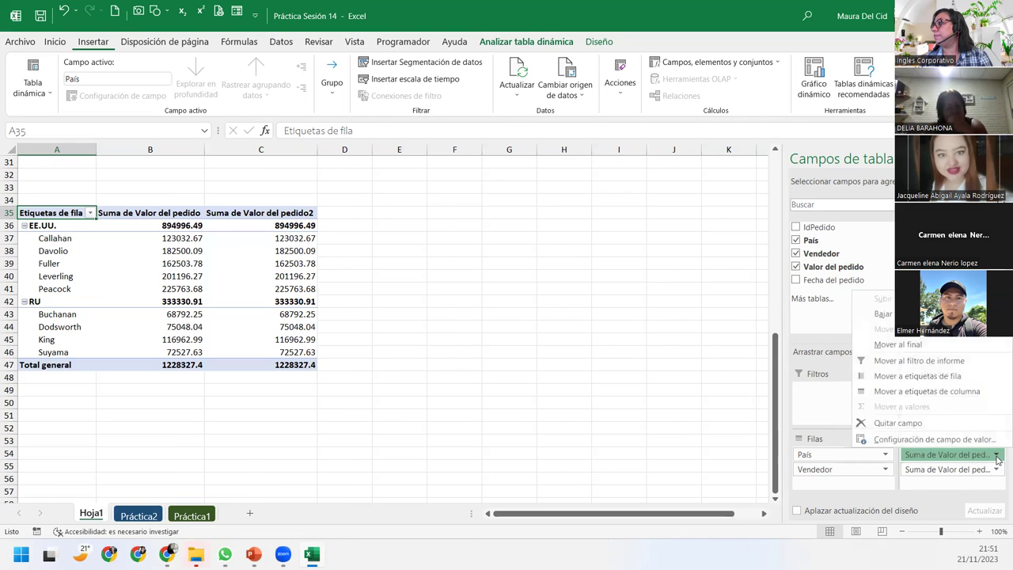
click(932, 440)
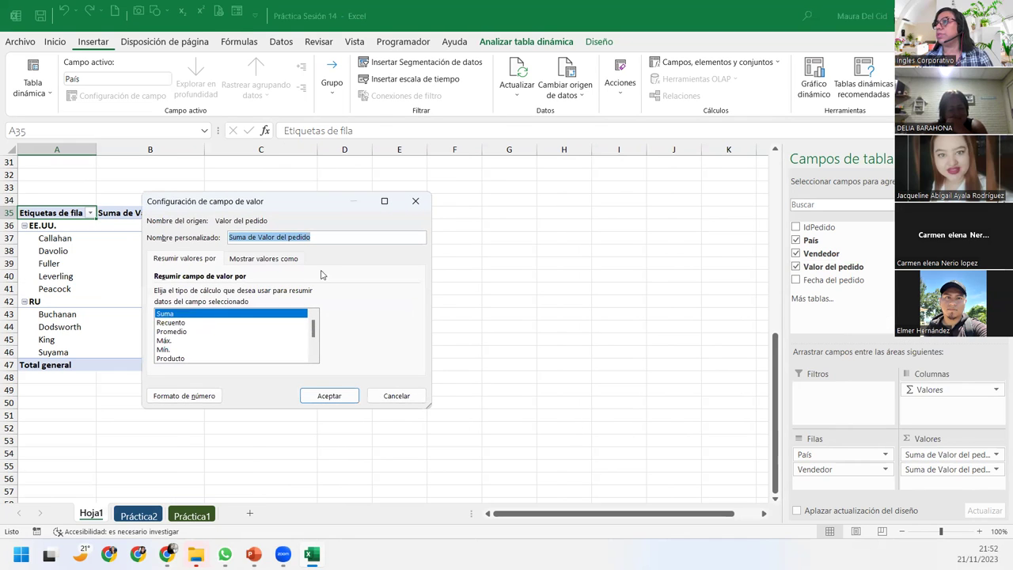
click(169, 340)
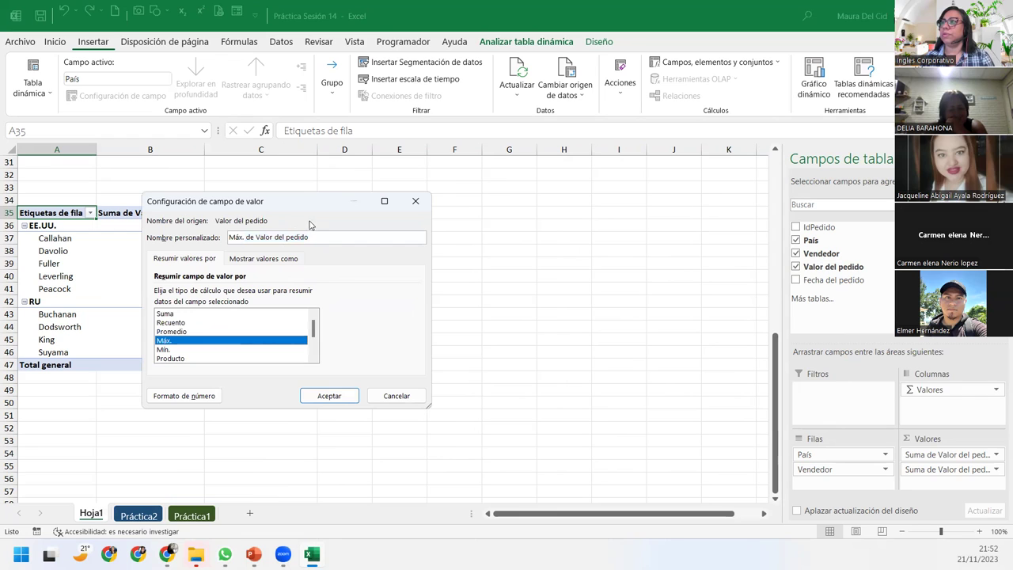
drag(320, 235, 172, 227)
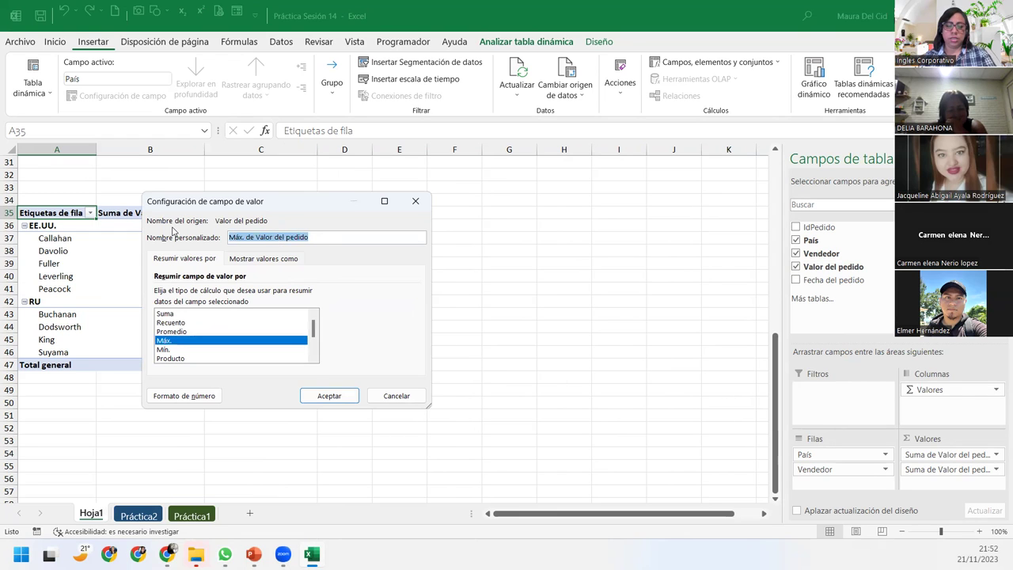
text(Pedido Máximo)
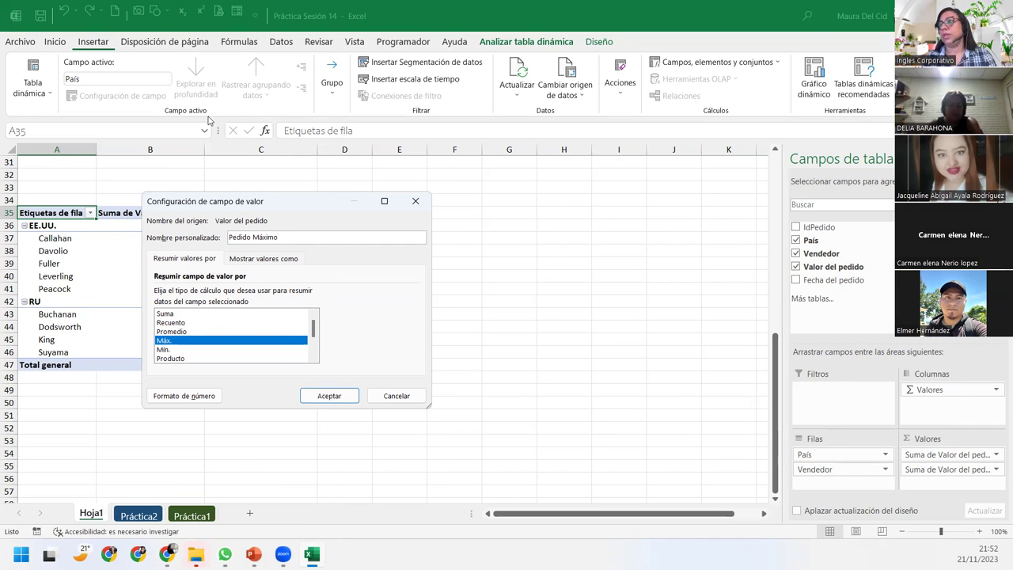
Format Pedido Máximo as Contabilidad with the El Salvador dollar symbol
click(180, 396)
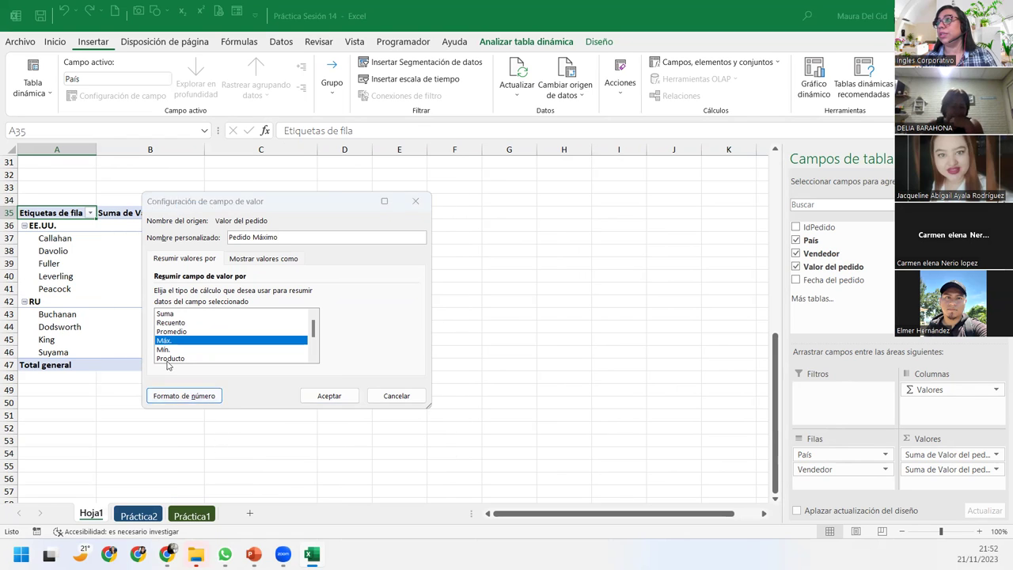
click(156, 225)
click(325, 246)
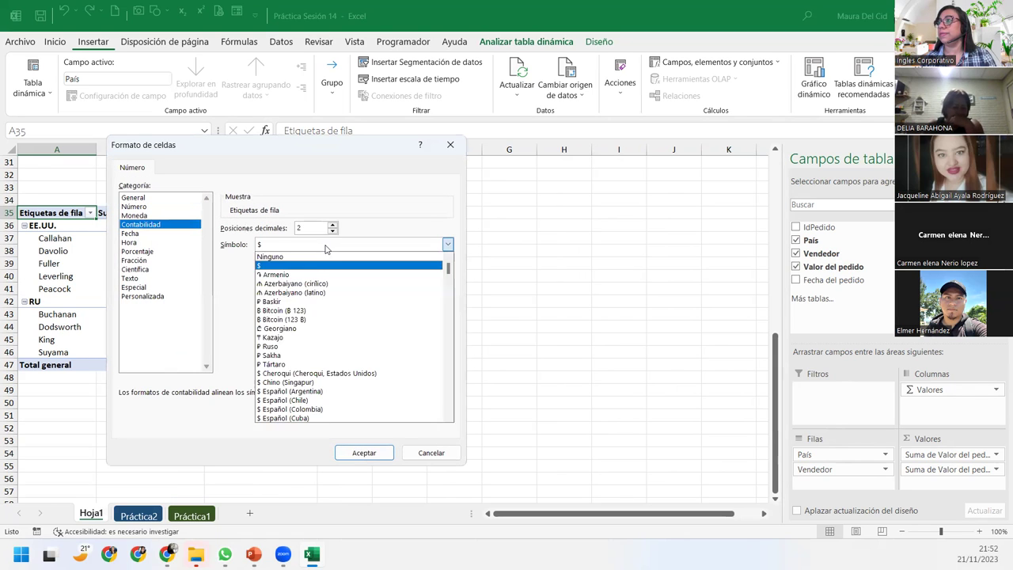
scroll(325, 262, down, 2)
click(329, 382)
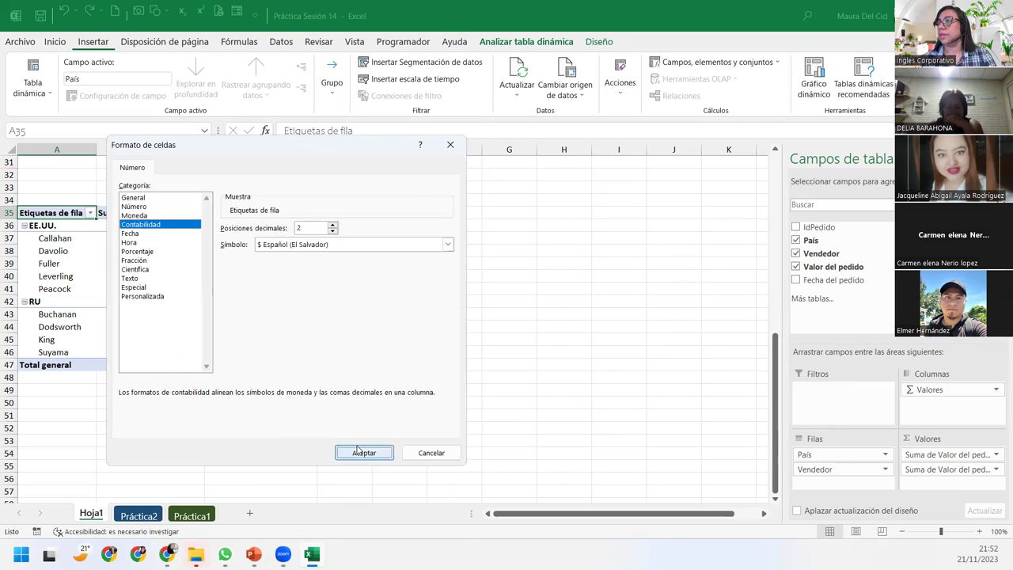
click(358, 450)
click(328, 394)
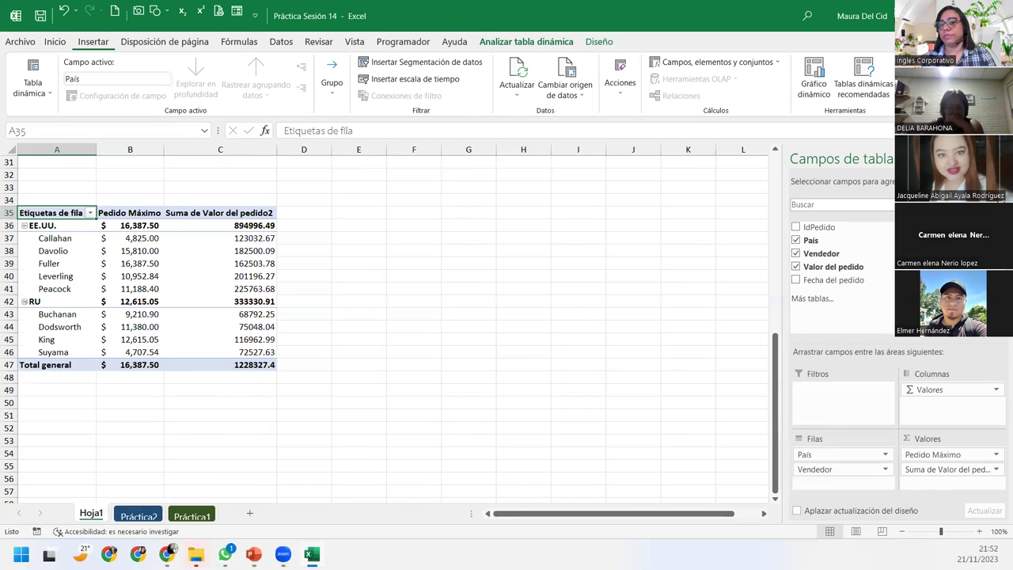
Summarize the second order-value field by Mín. and rename it Pedido Mínimo
click(946, 470)
click(942, 457)
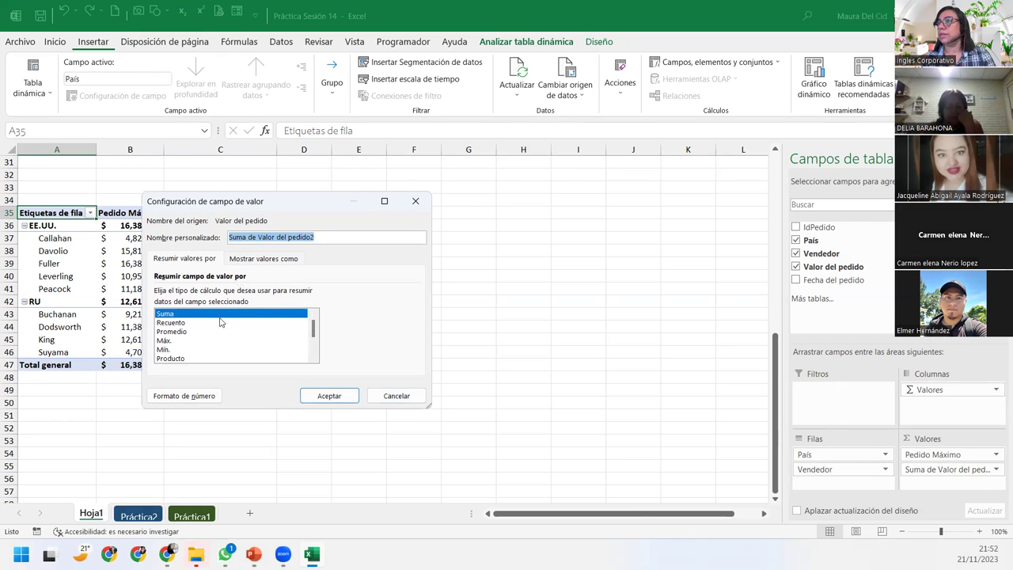
click(168, 349)
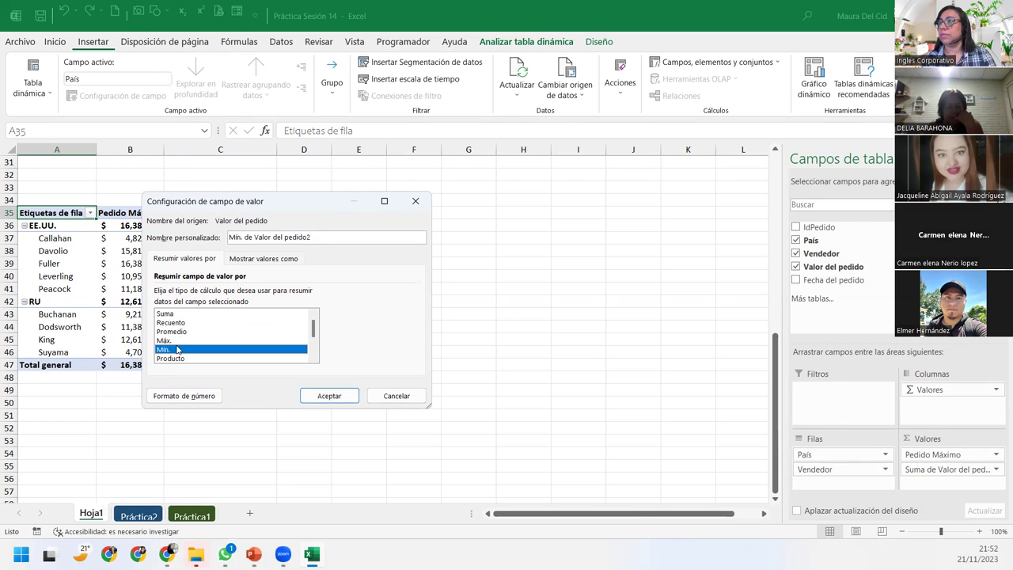
text(Pedido Mínimo)
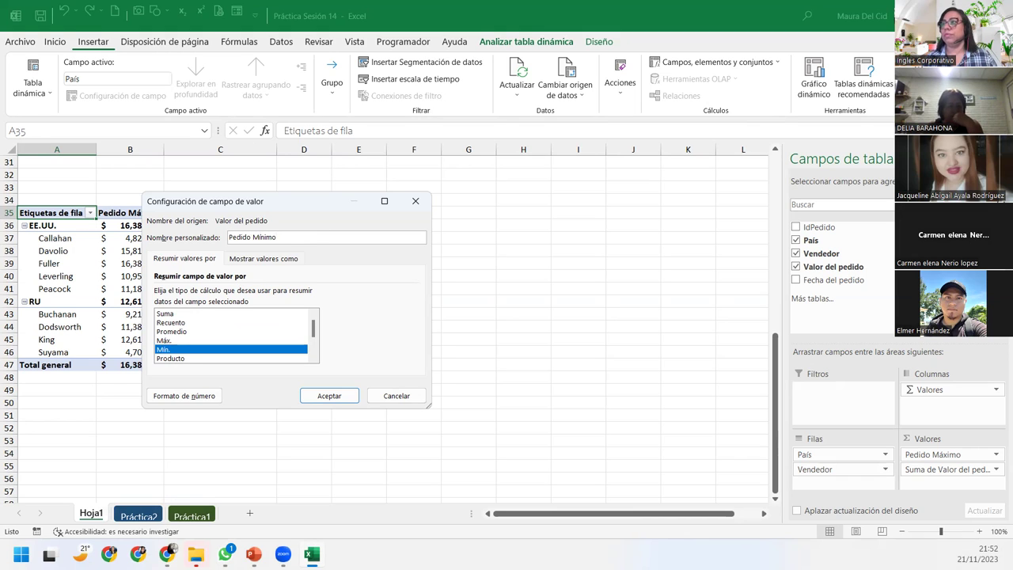
Format Pedido Mínimo as Contabilidad with the El Salvador dollar symbol, then select the Davolio row
click(194, 396)
click(153, 252)
click(150, 224)
click(349, 246)
click(349, 245)
scroll(344, 359, down, 1)
click(344, 357)
click(361, 453)
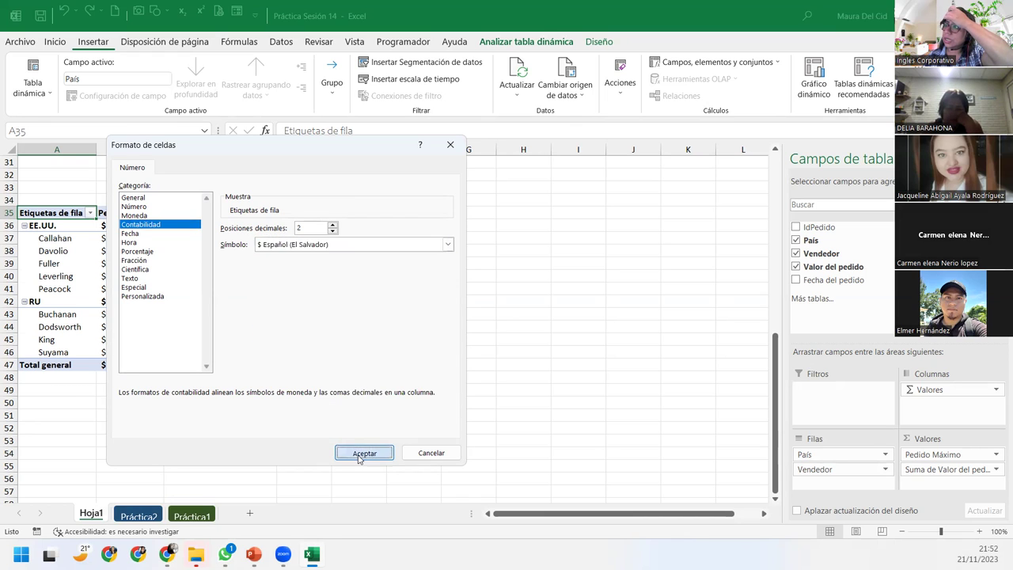
click(330, 396)
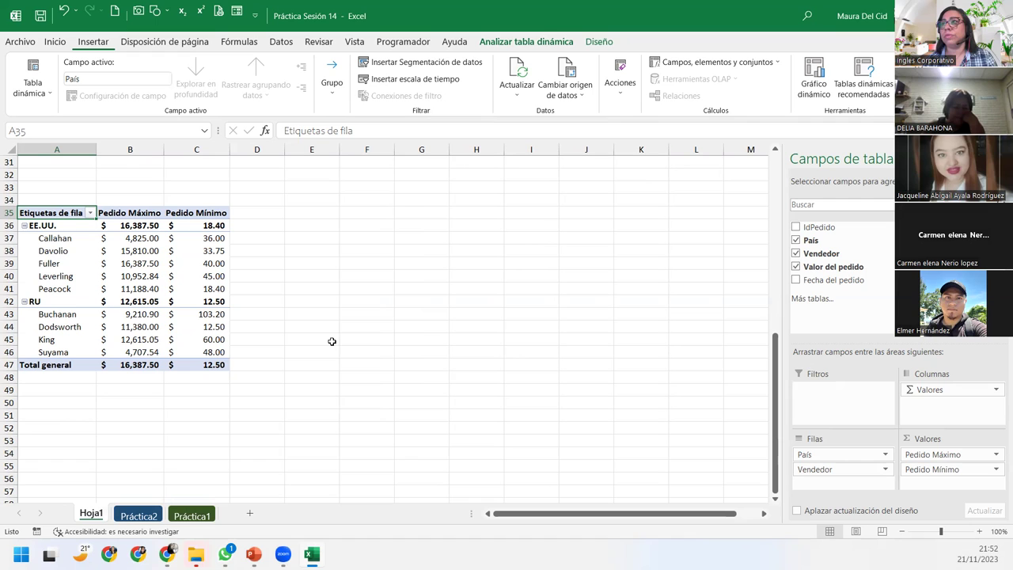
click(58, 250)
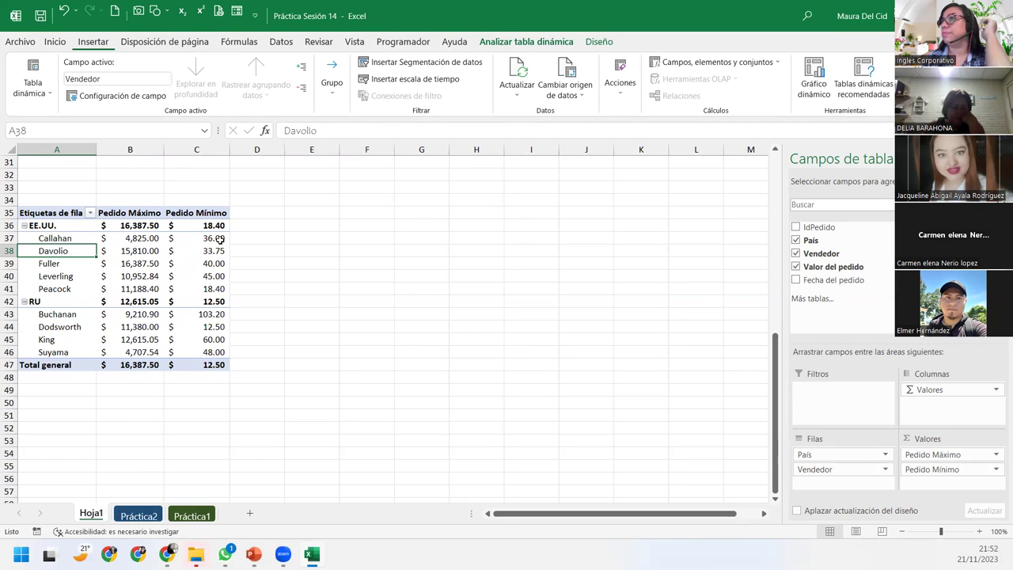
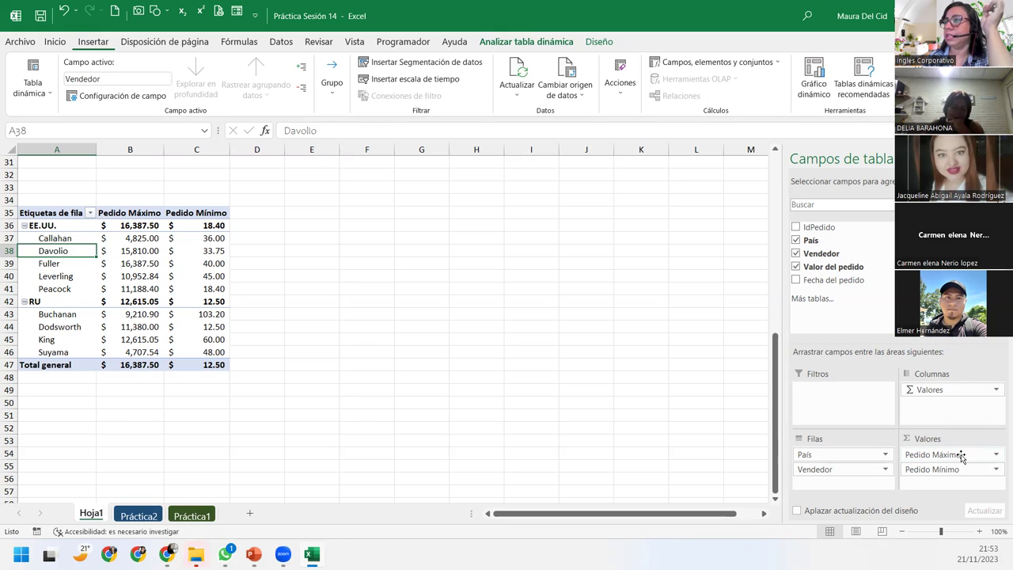
Move the País field from Filas into the Filtros area of the pivot table
click(964, 472)
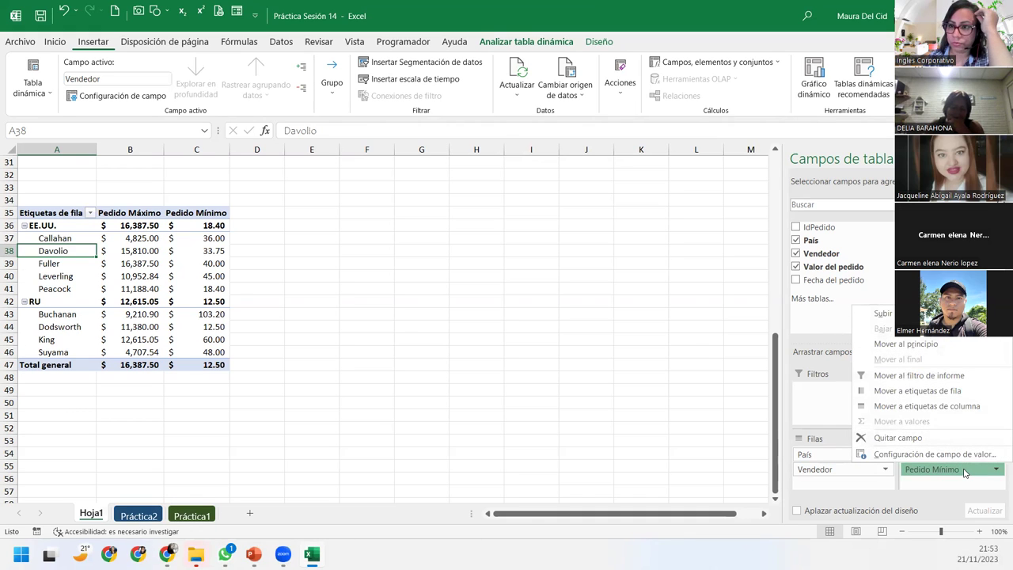
click(883, 489)
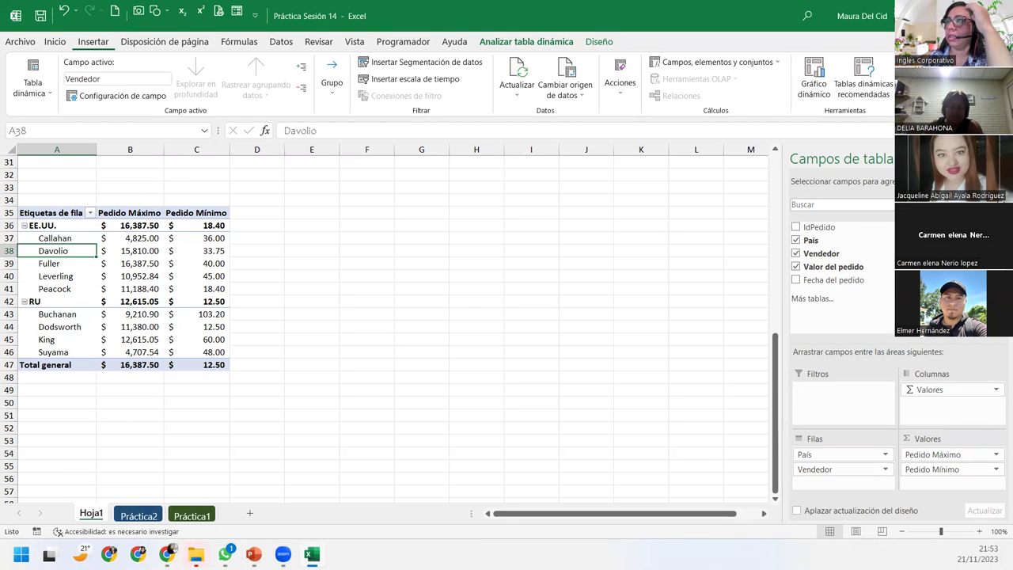
drag(57, 249, 56, 244)
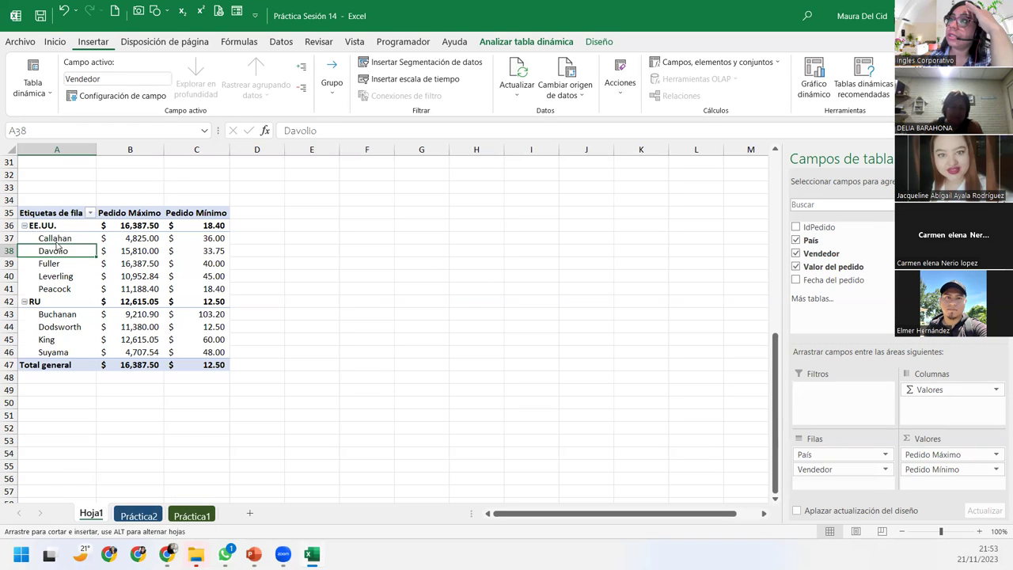
click(55, 239)
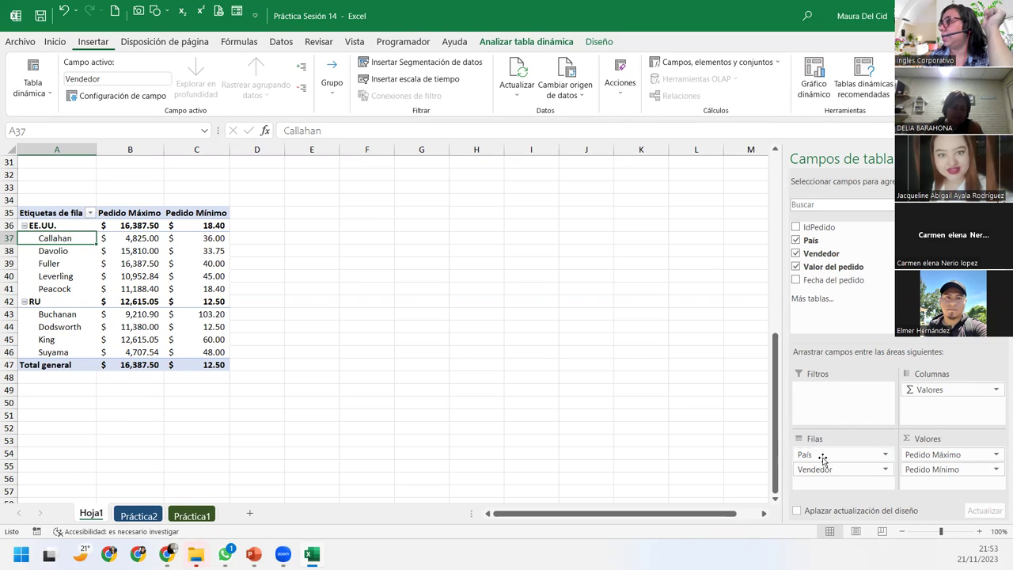
drag(823, 459, 828, 397)
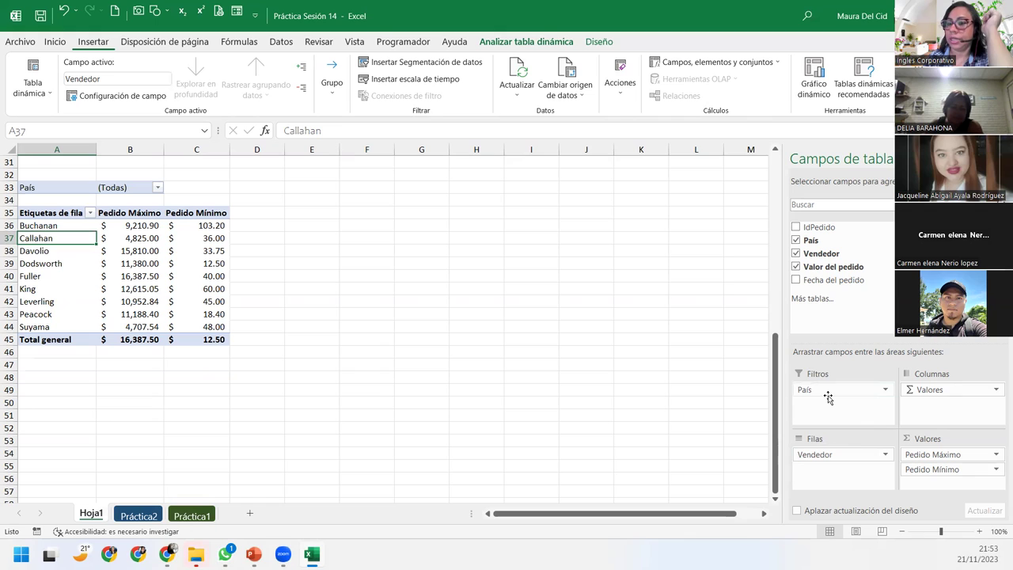
Filter the pivot by País to EE.UU., then RU, then back to (Todas)
click(158, 187)
click(44, 229)
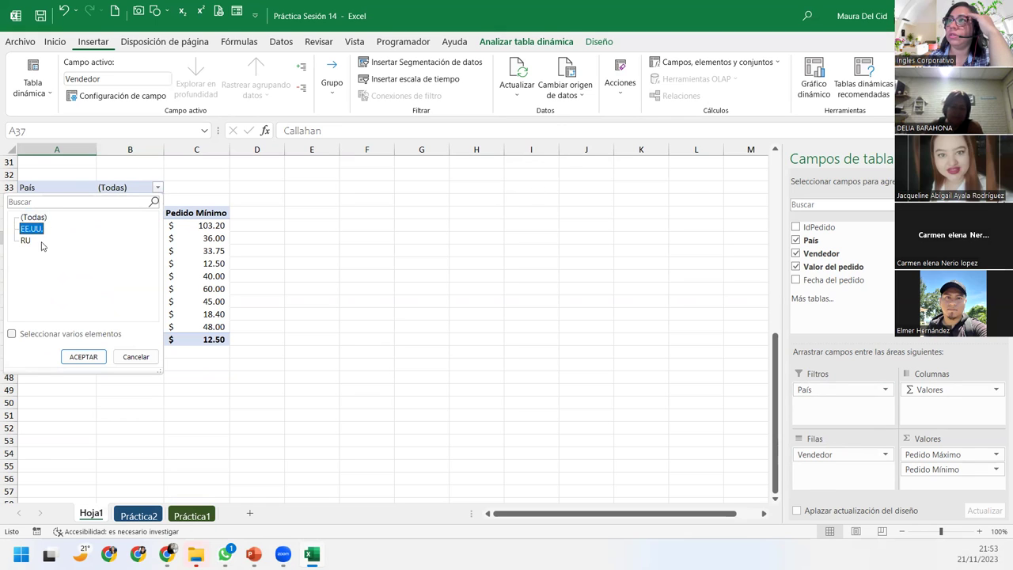
click(83, 357)
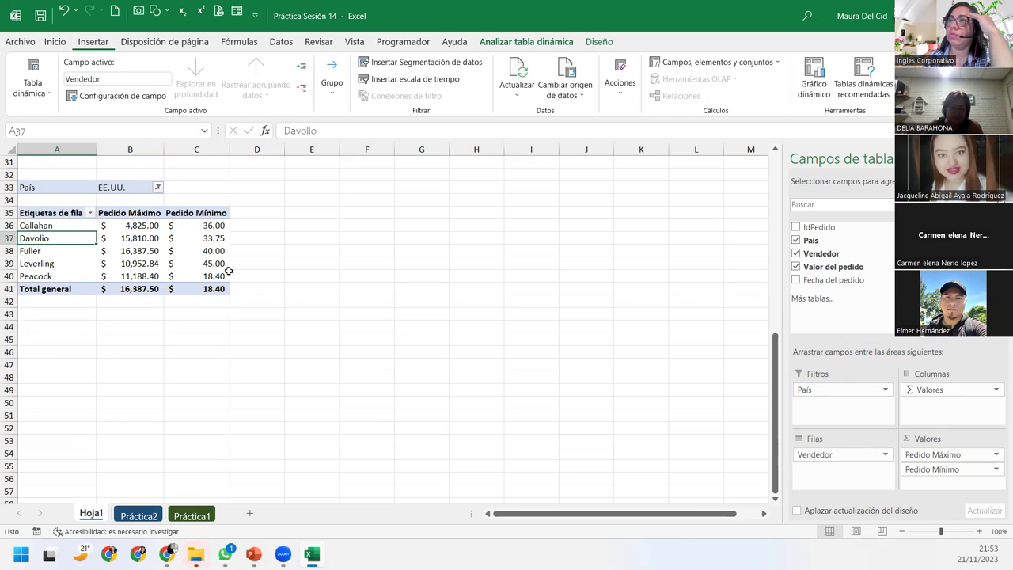
click(157, 188)
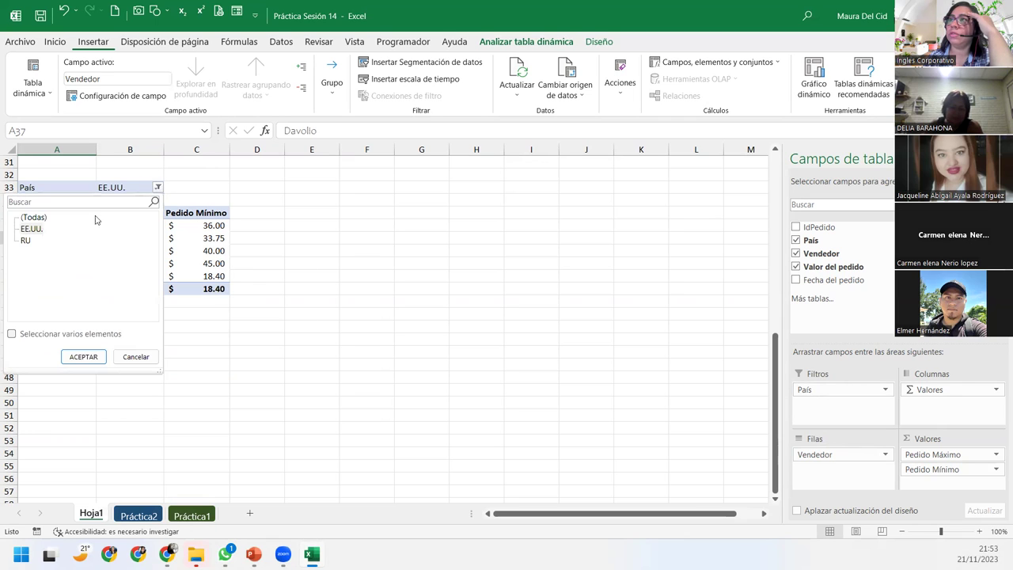
click(25, 239)
click(83, 356)
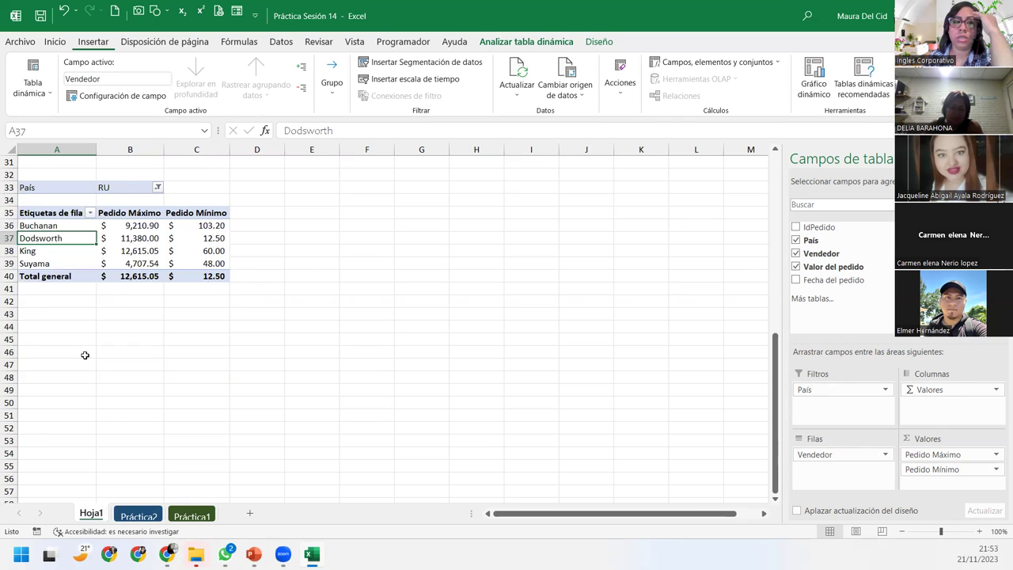
click(157, 188)
click(34, 217)
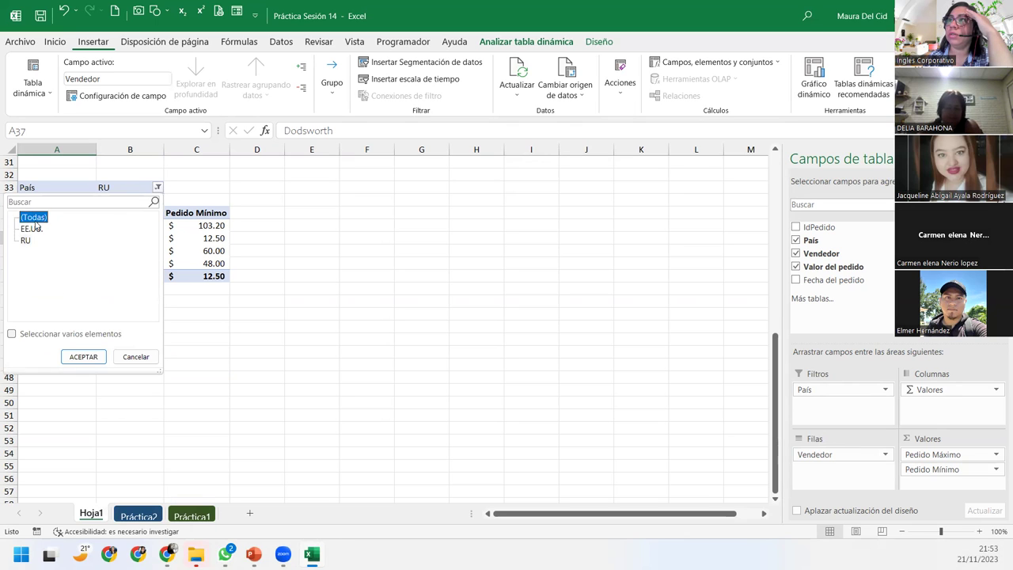
click(87, 357)
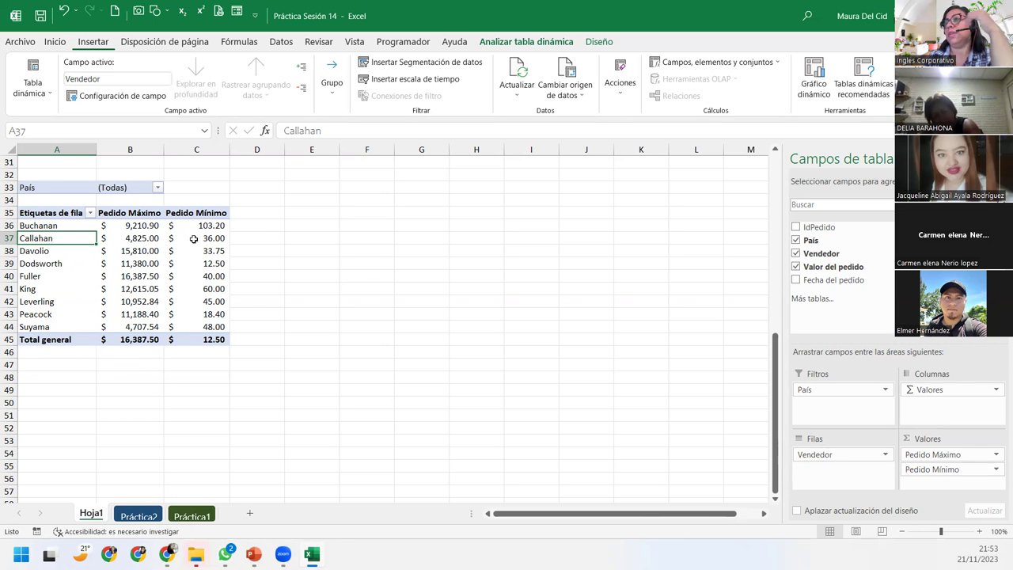
mouse_move(130, 264)
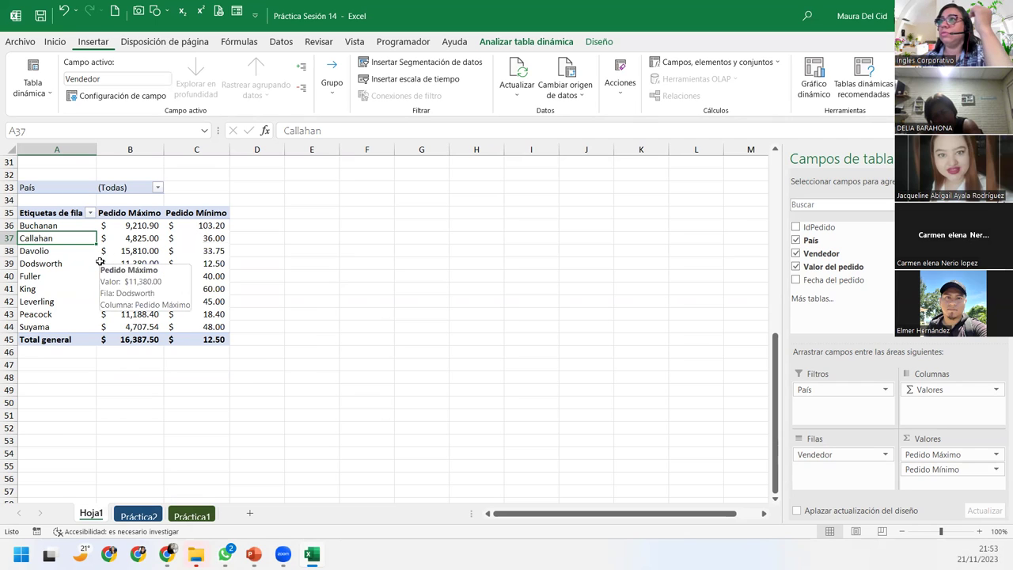
Move País into Columnas, then back into Filas above Vendedor, grouping sellers under EE.UU. and RU
drag(815, 391, 940, 397)
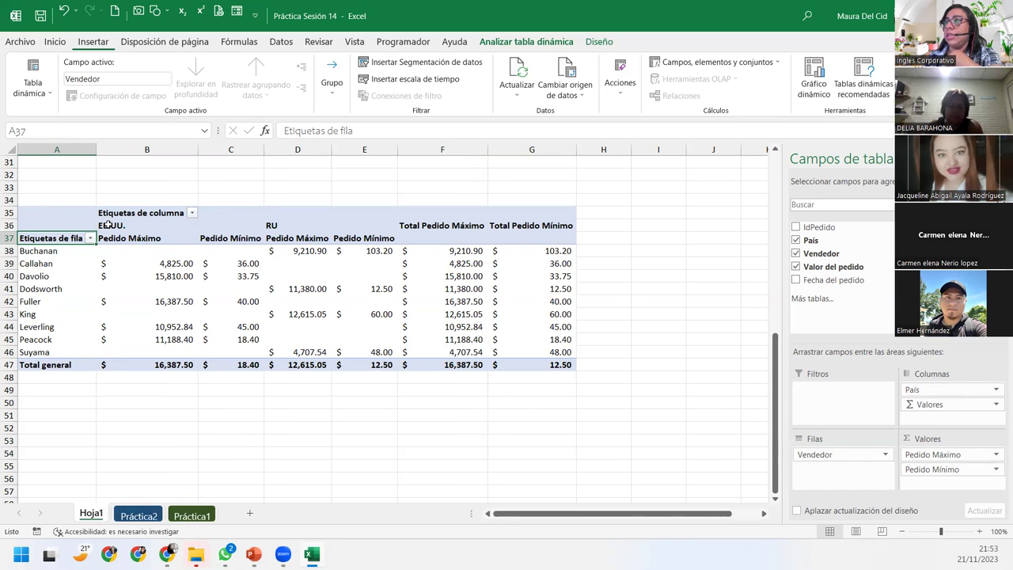
click(124, 225)
click(124, 225)
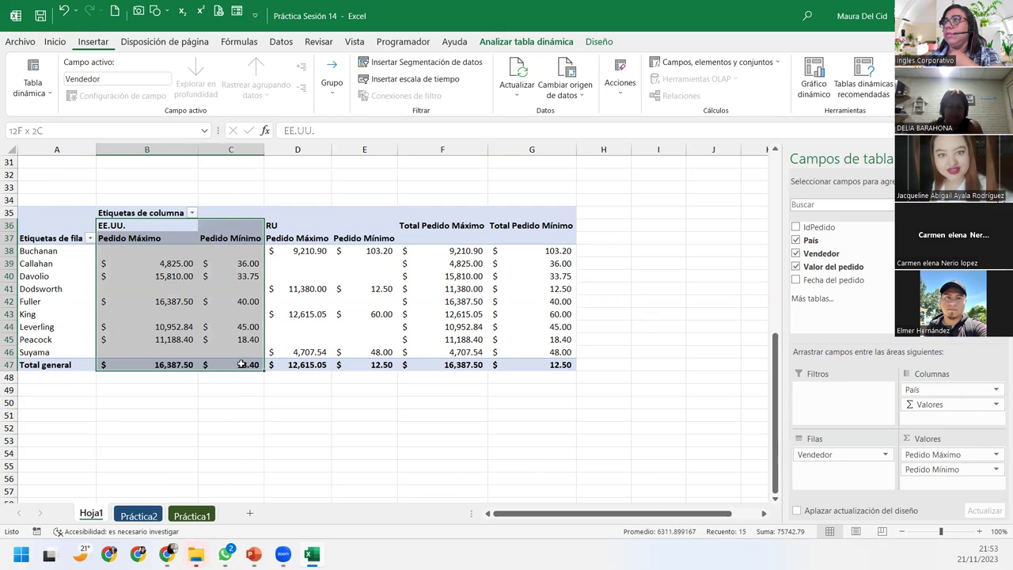
drag(289, 226, 375, 363)
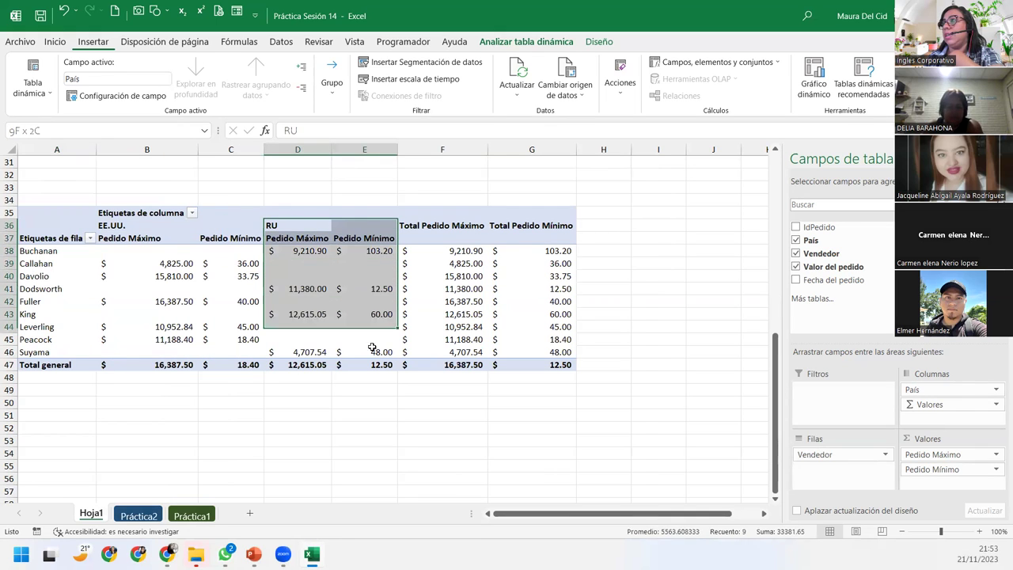
mouse_move(950, 389)
mouse_down()
mouse_move(835, 428)
mouse_move(815, 456)
mouse_up()
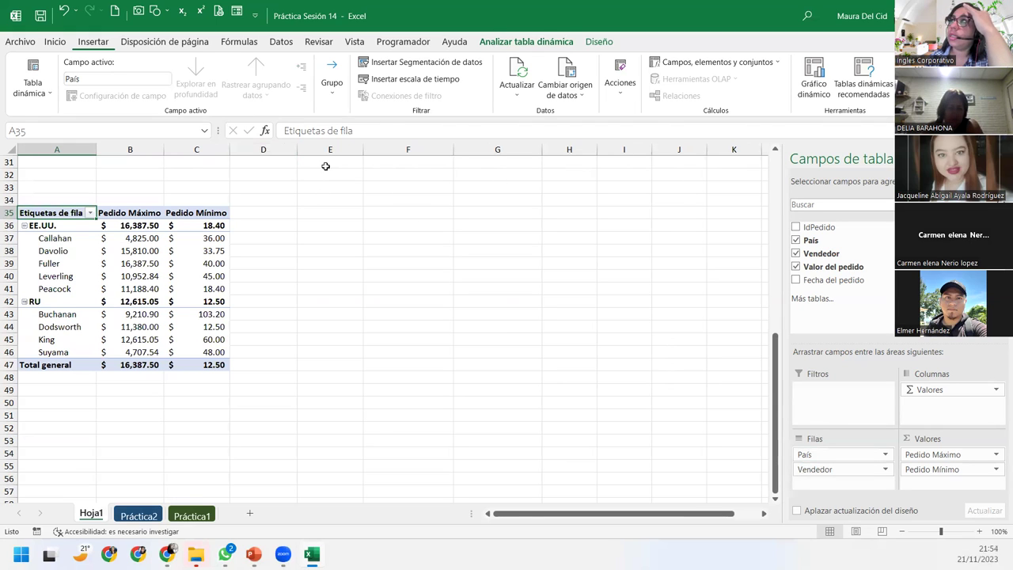
click(526, 41)
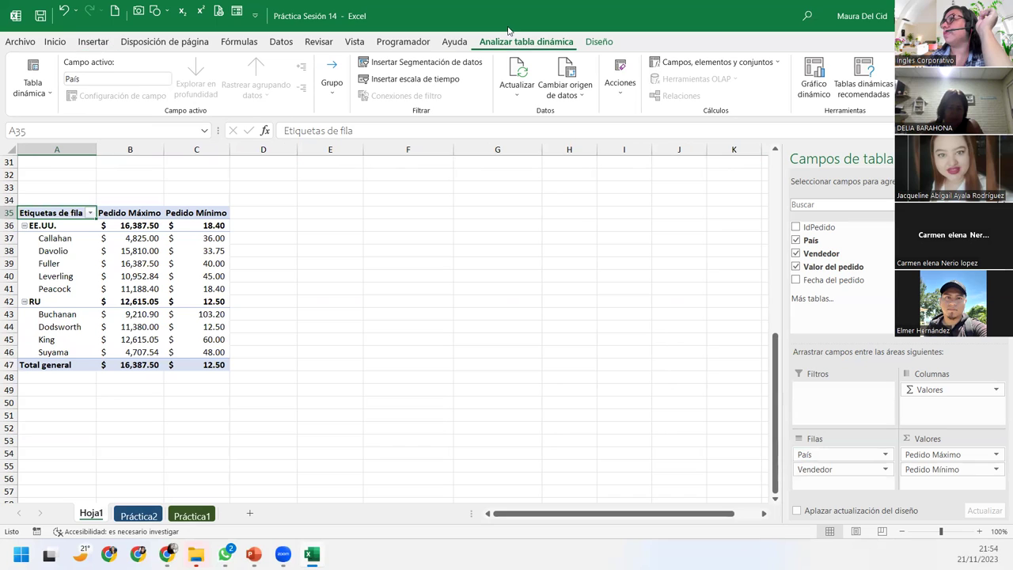
Apply the 'Blanco, Estilo de tabla dinámica claro 23' style to the pivot table
click(599, 41)
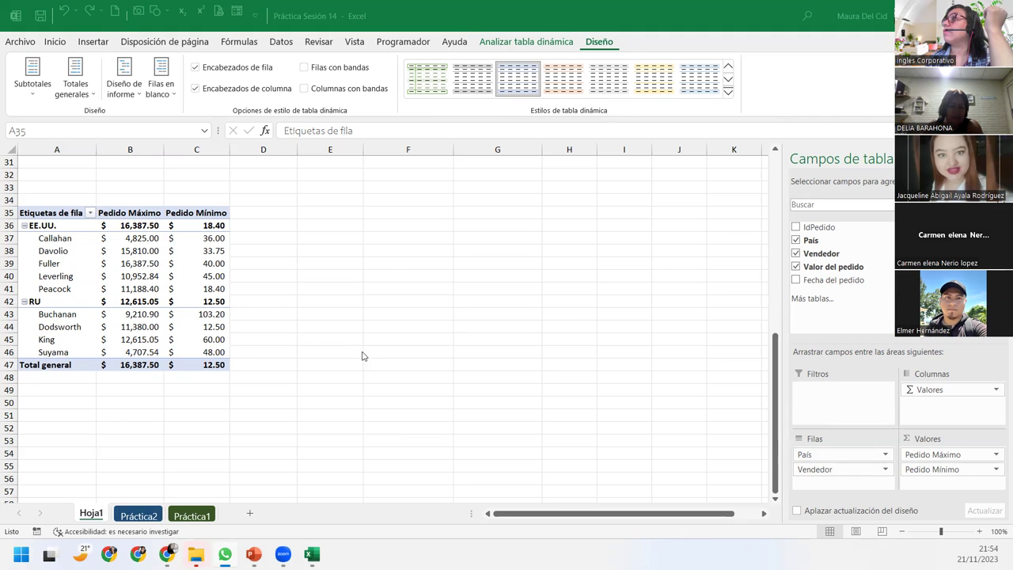
click(728, 95)
click(728, 94)
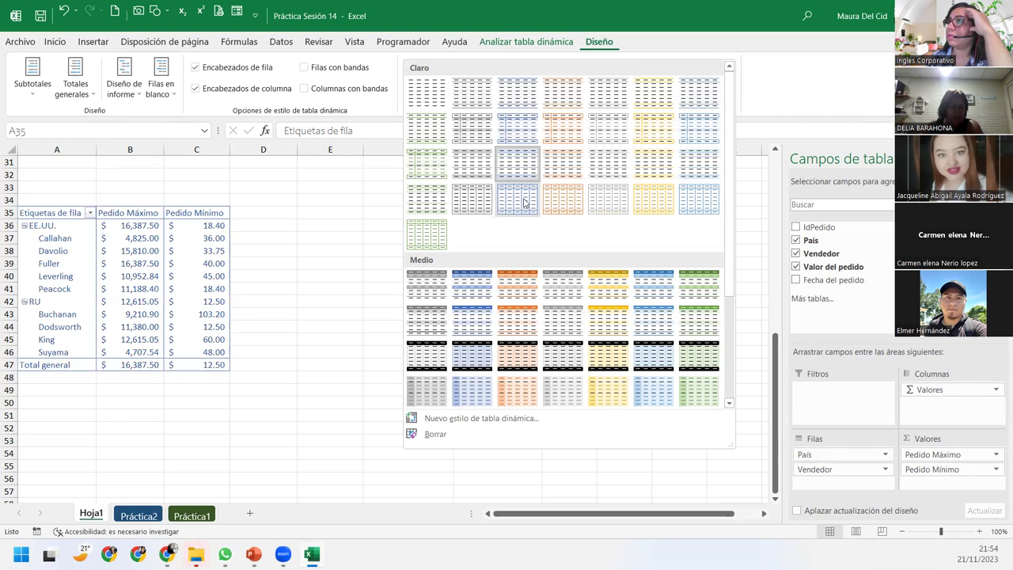
click(523, 203)
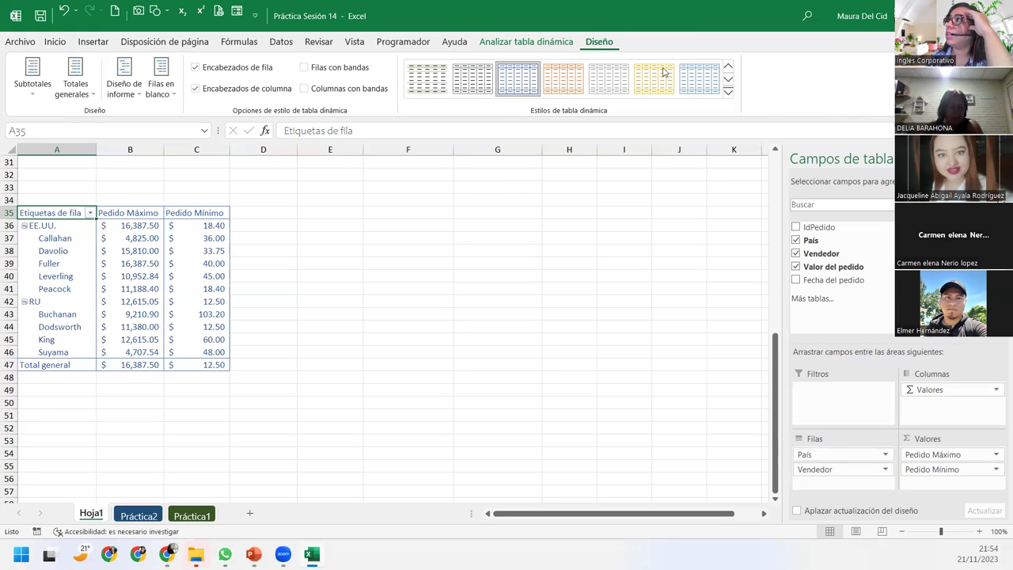
click(729, 92)
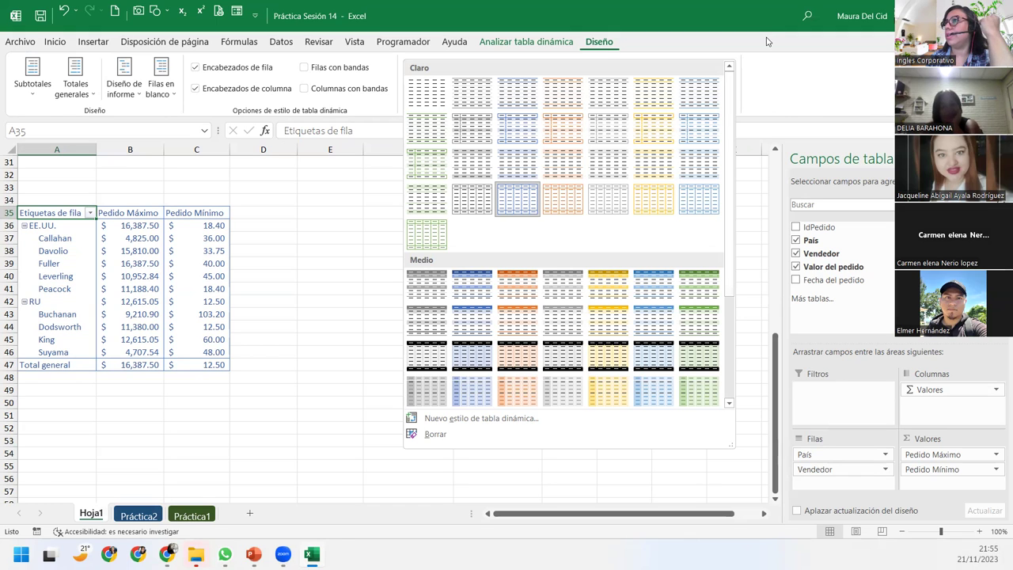
click(524, 192)
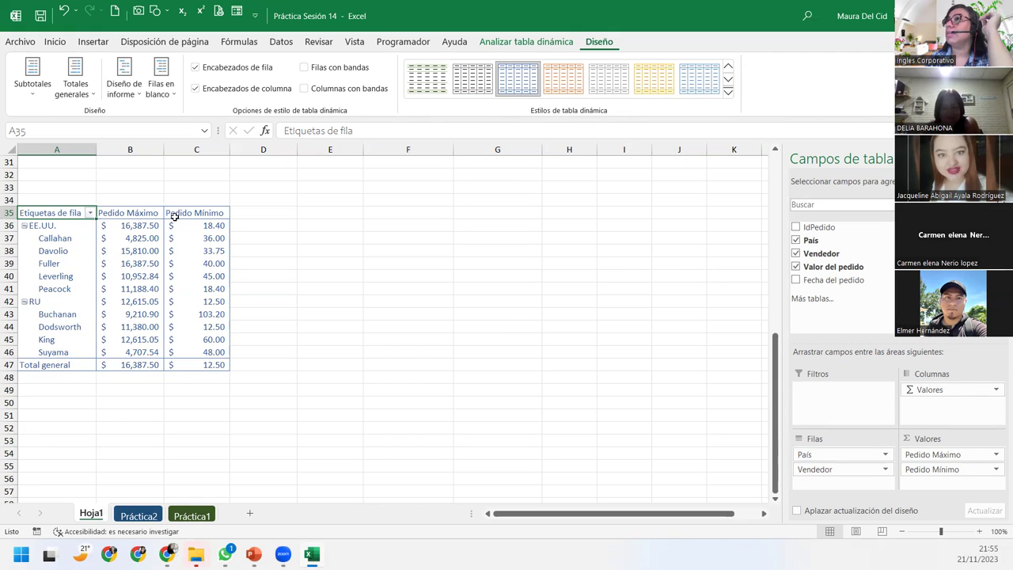
click(115, 93)
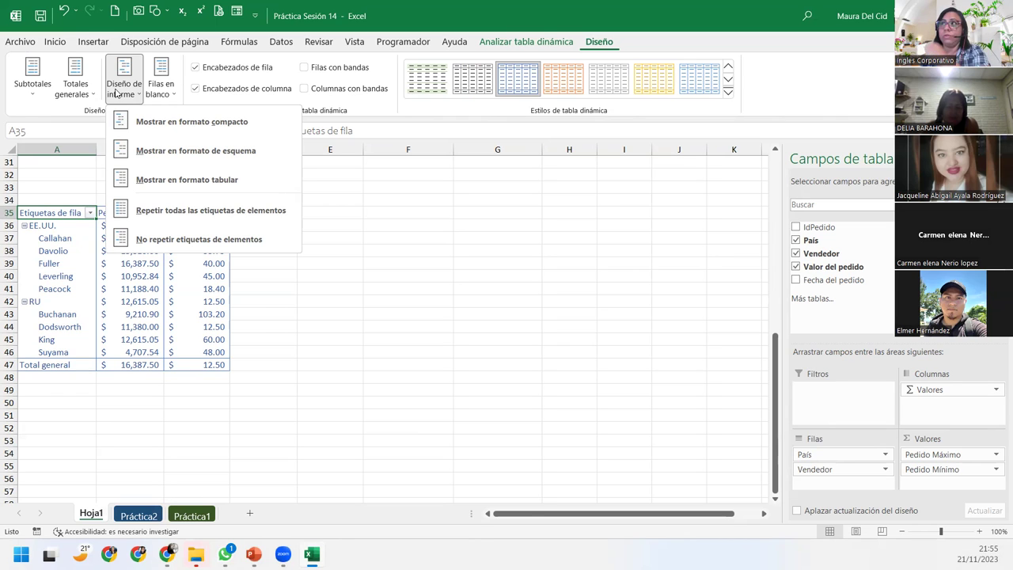
Switch the pivot to compact, then outline report layout, and inspect the country and seller cells
click(232, 124)
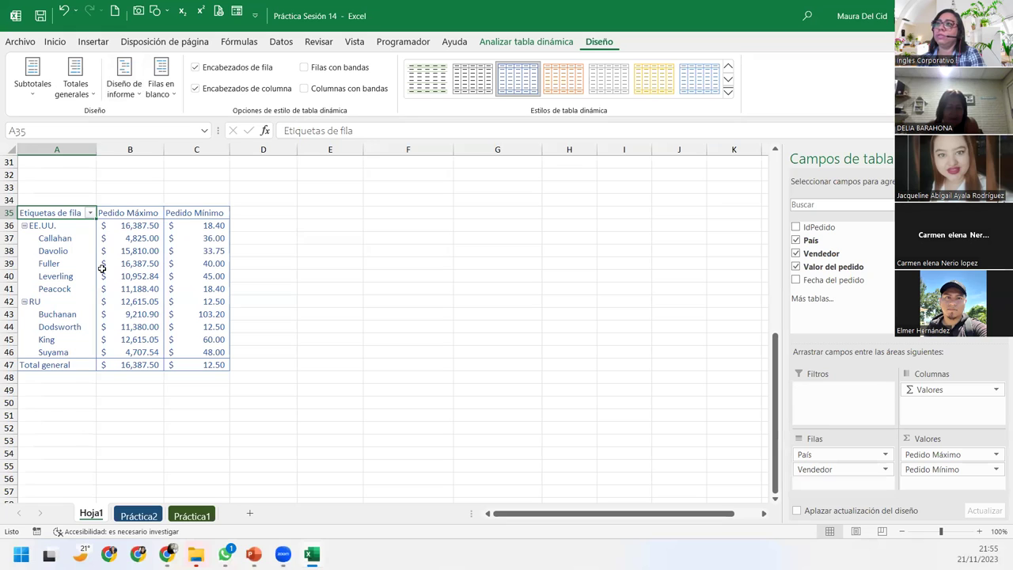
click(131, 87)
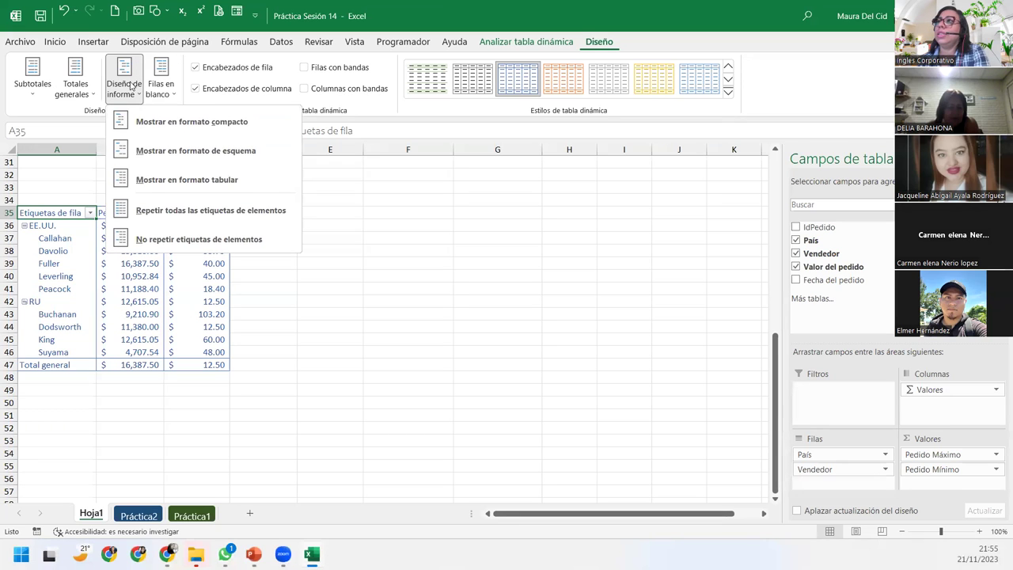
click(147, 157)
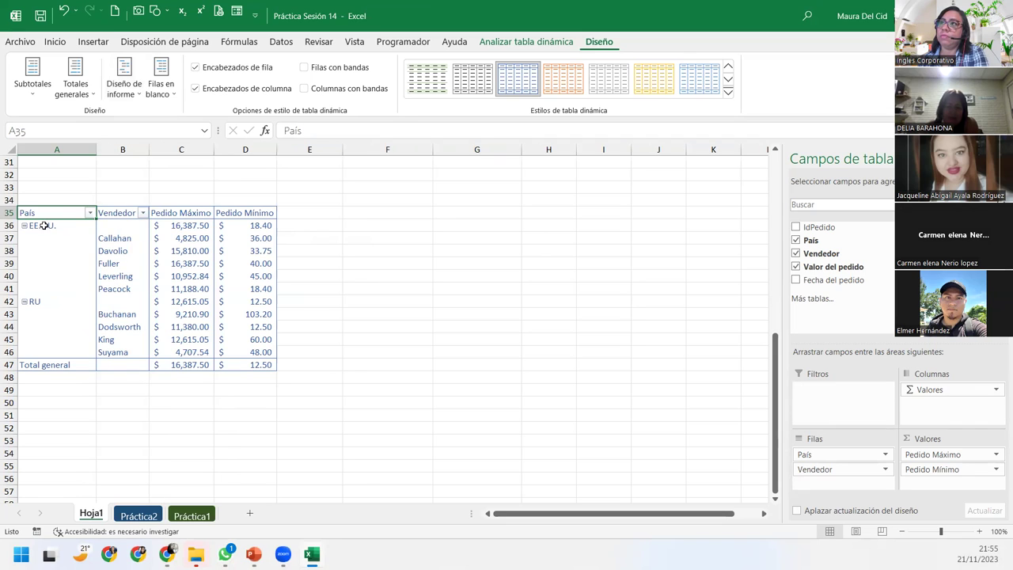
drag(42, 226, 47, 352)
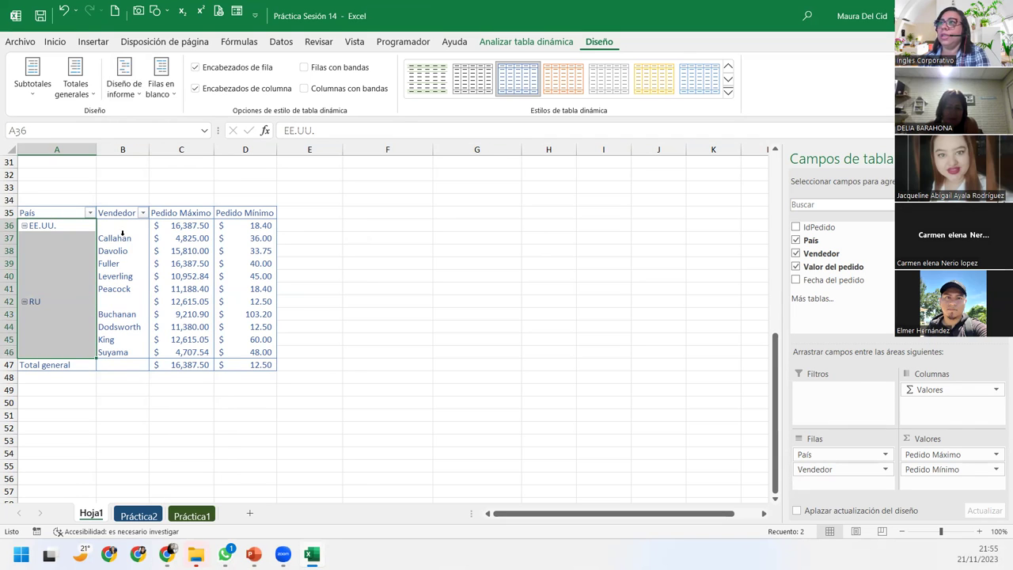
drag(123, 238, 118, 290)
click(118, 313)
click(109, 326)
click(125, 250)
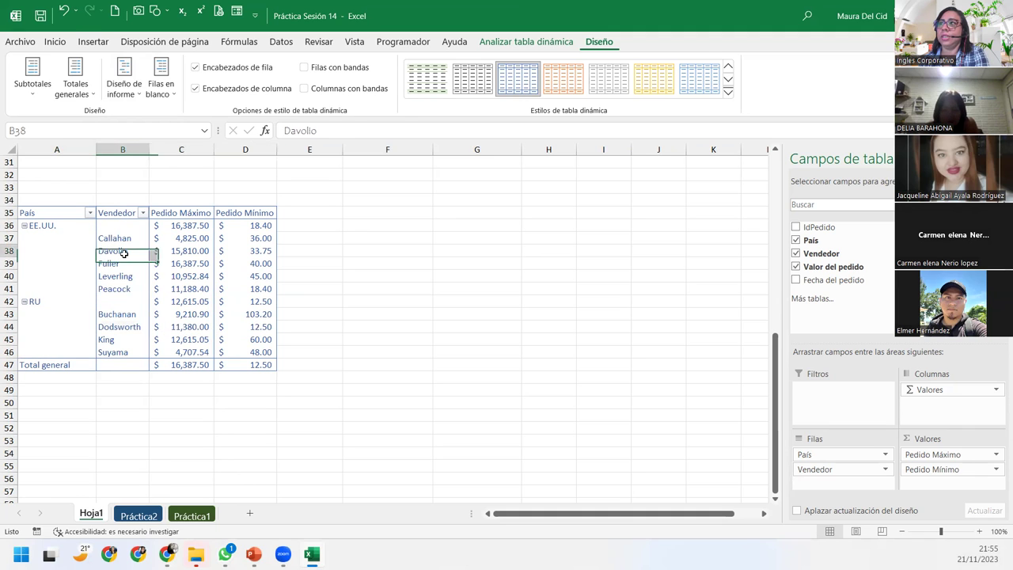
click(201, 250)
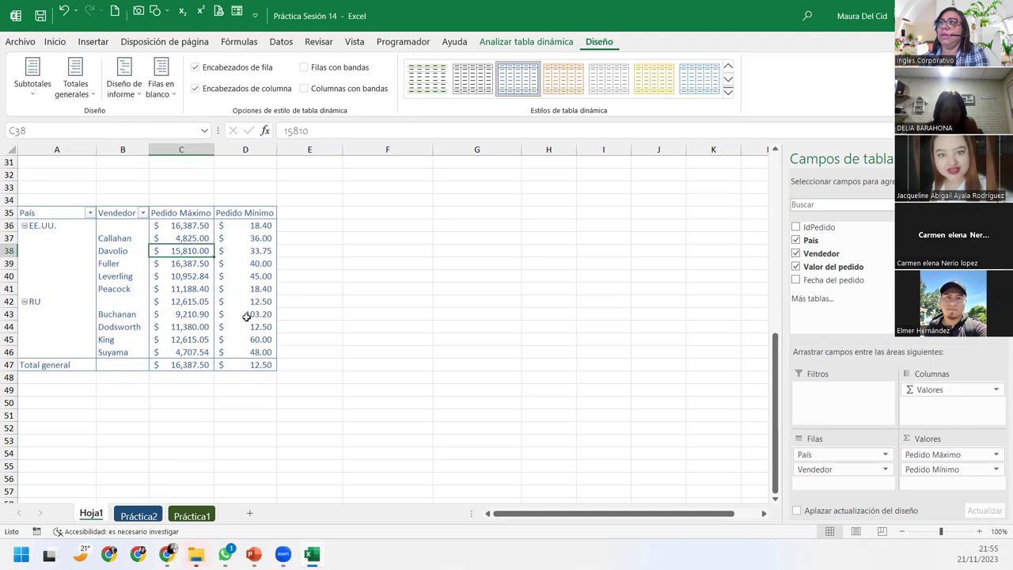
Set the pivot to tabular layout with Total EE.UU. and Total RU subtotal rows
click(131, 89)
click(167, 187)
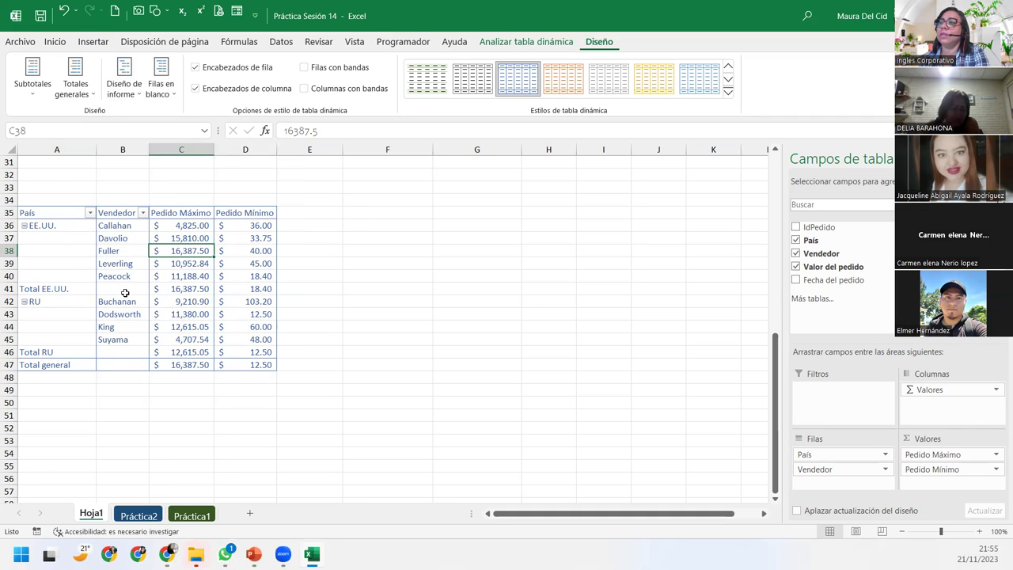
click(60, 15)
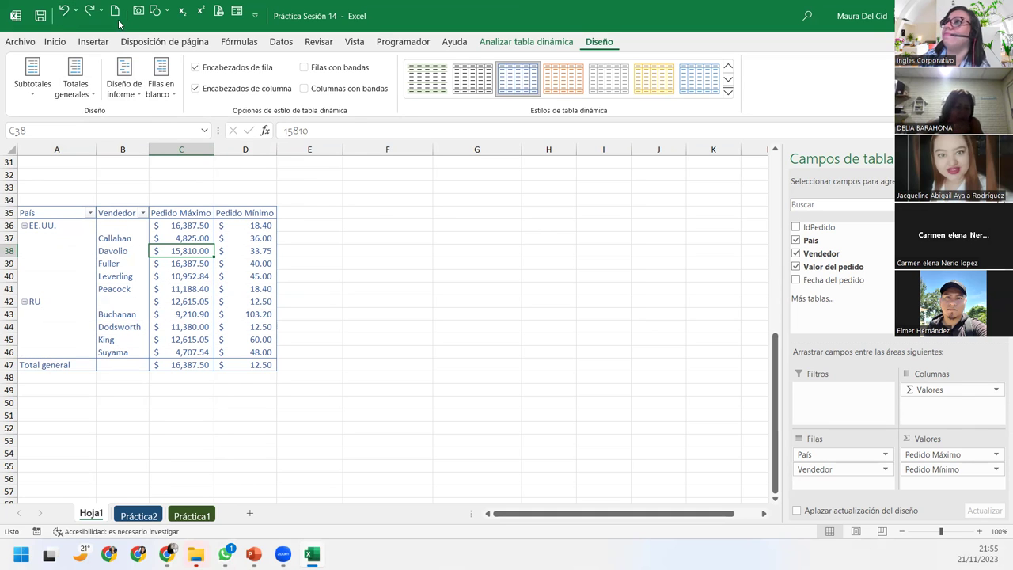
click(89, 10)
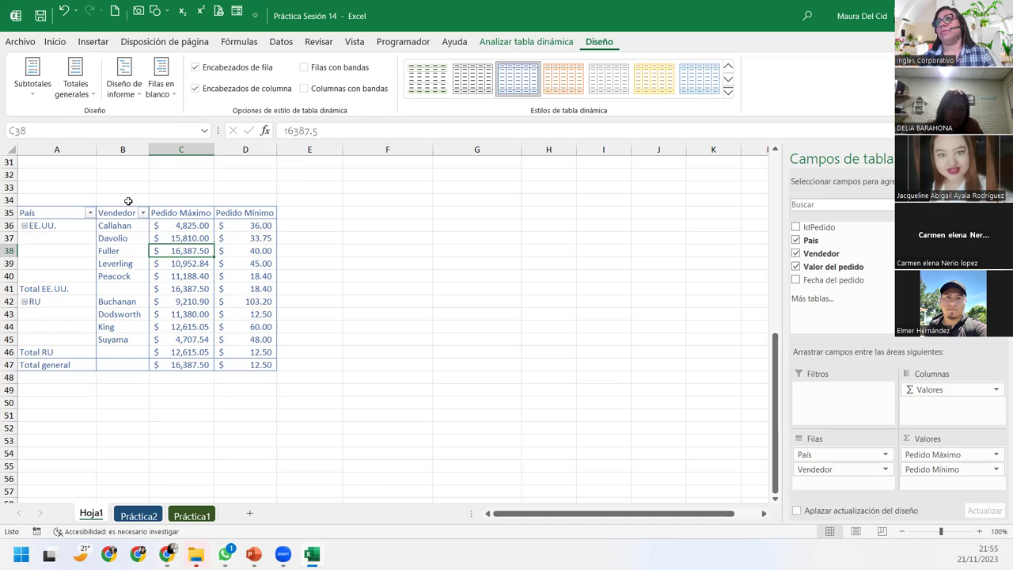
click(44, 226)
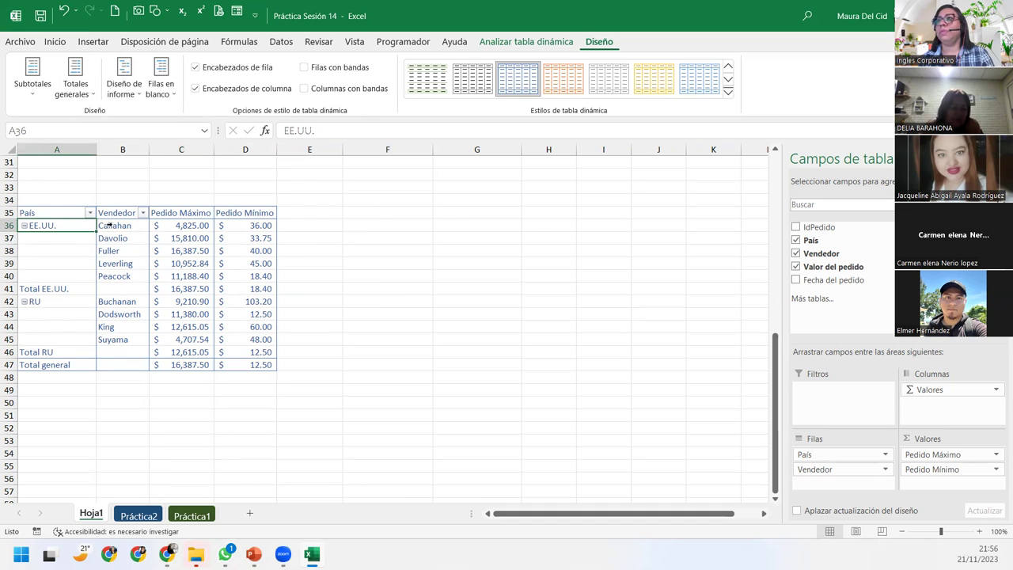
drag(113, 225, 126, 275)
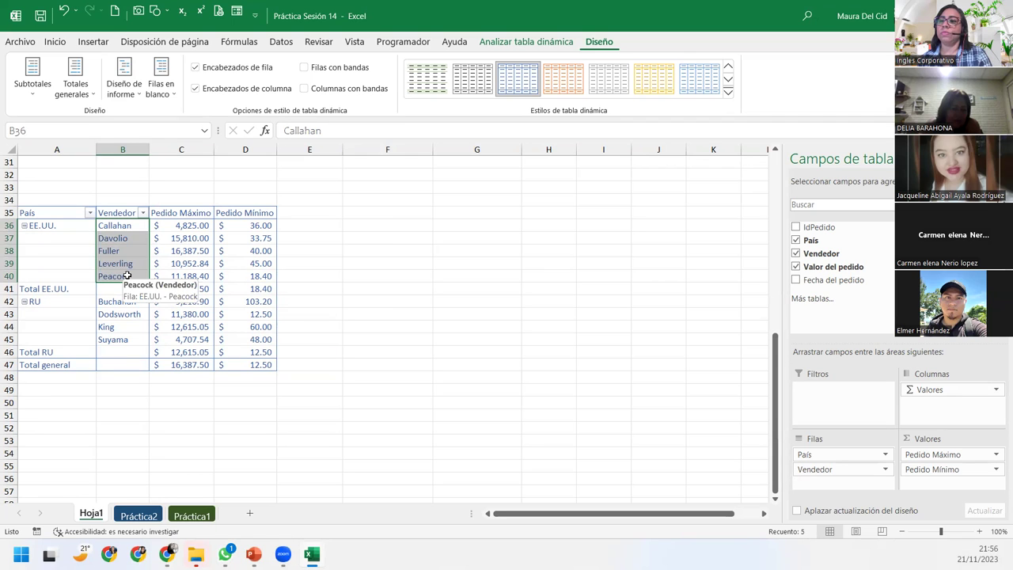
click(127, 275)
click(38, 290)
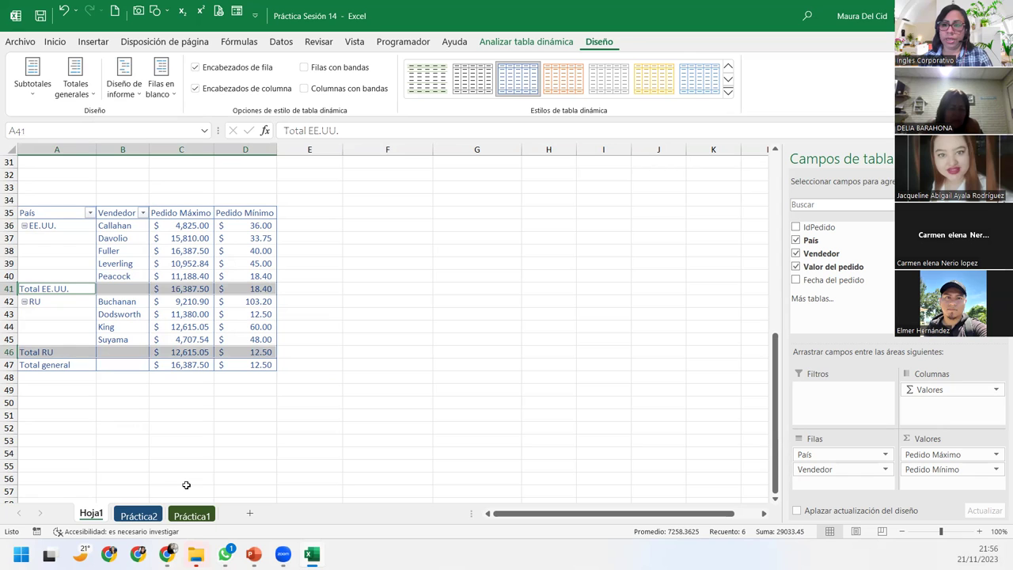
click(69, 289)
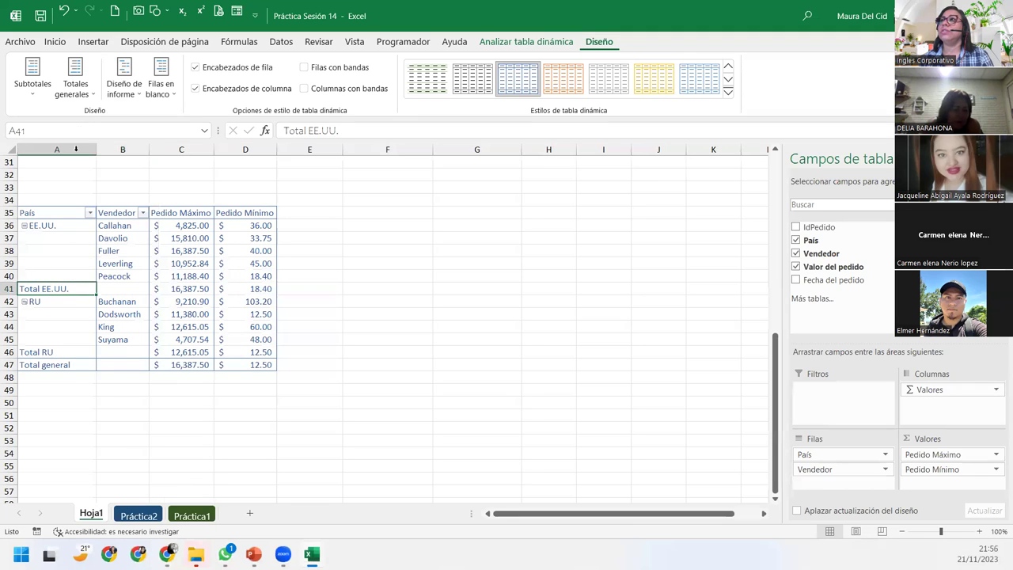
click(124, 86)
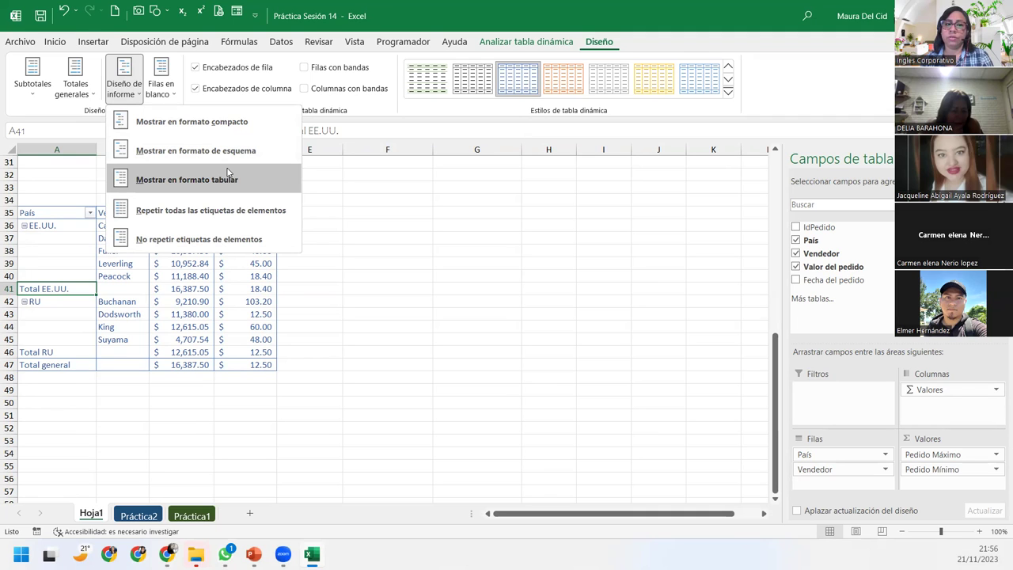
click(228, 172)
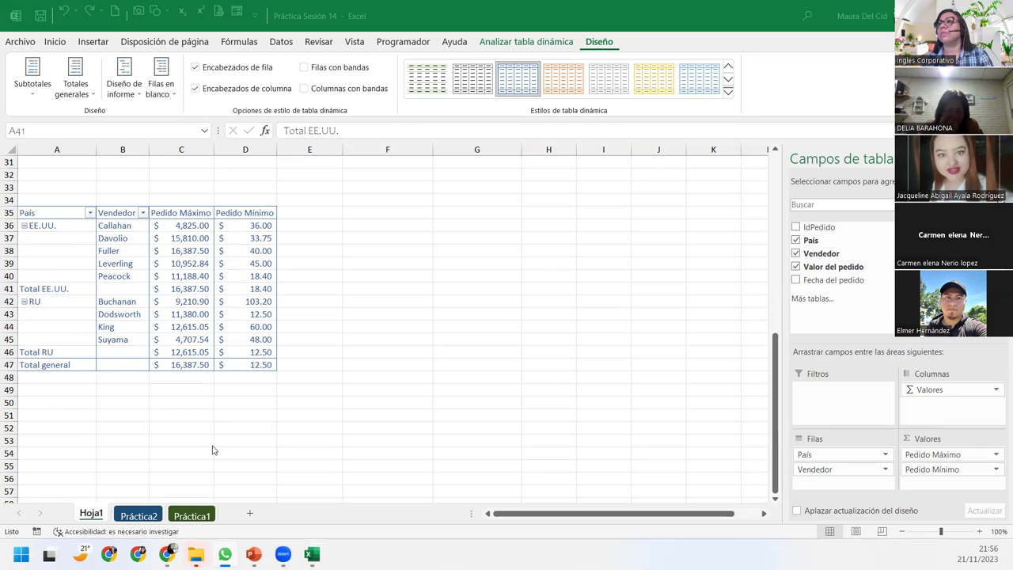
Move País to Filtros and back to Filas, then toggle repeated country labels on and off
mouse_move(830, 457)
mouse_down()
mouse_move(846, 442)
mouse_move(829, 404)
mouse_up()
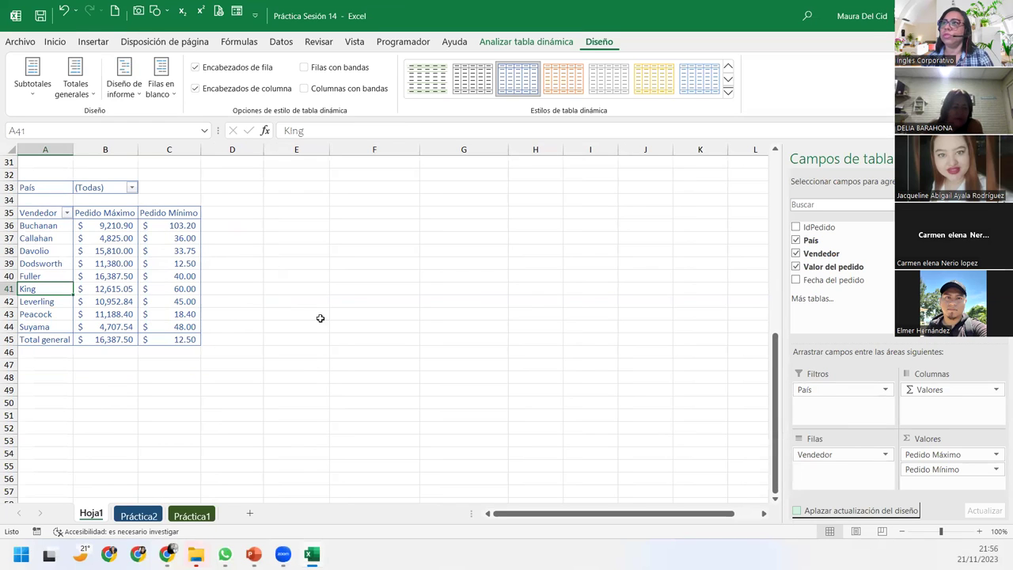
drag(831, 388, 833, 453)
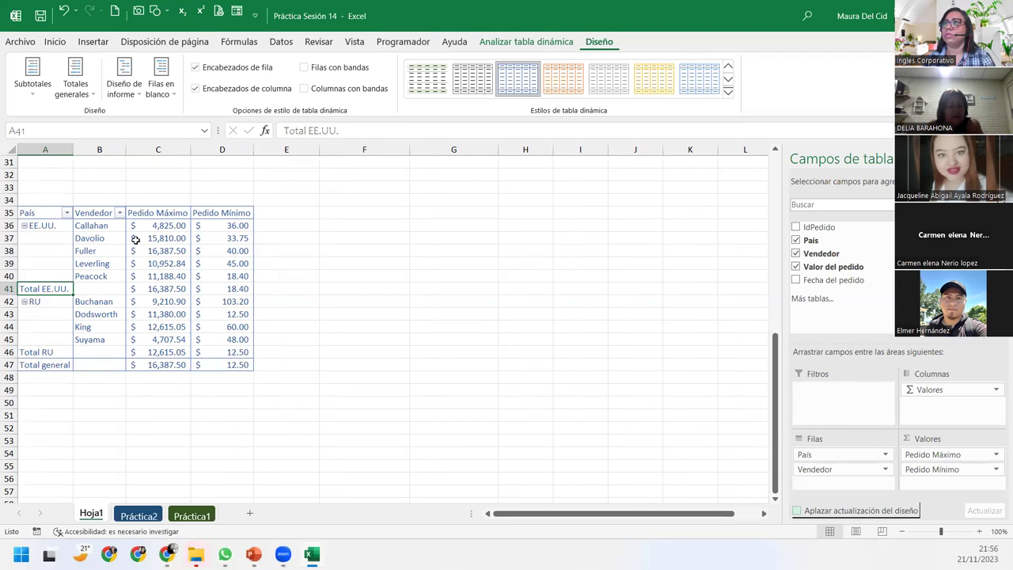
click(125, 96)
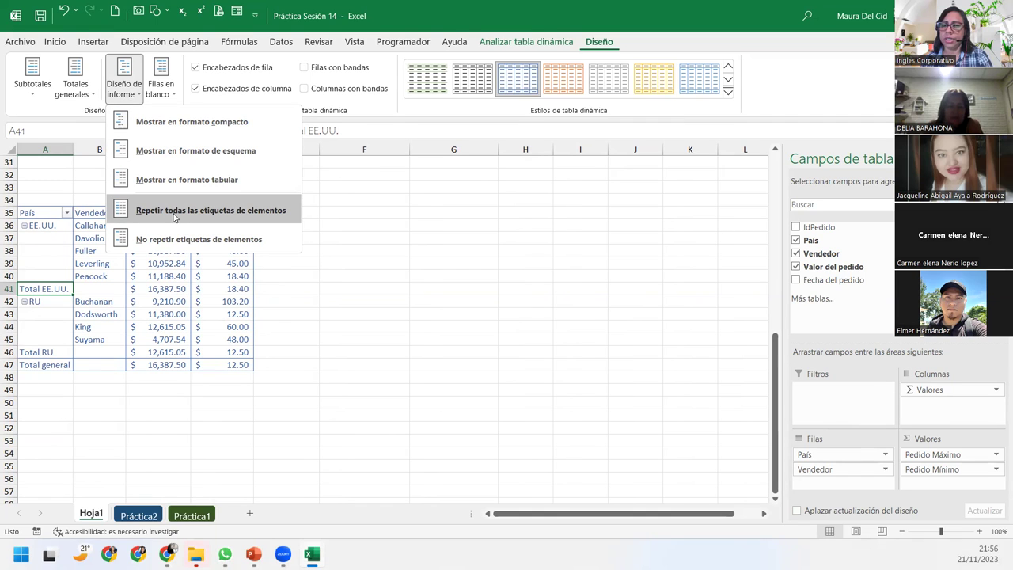
click(175, 210)
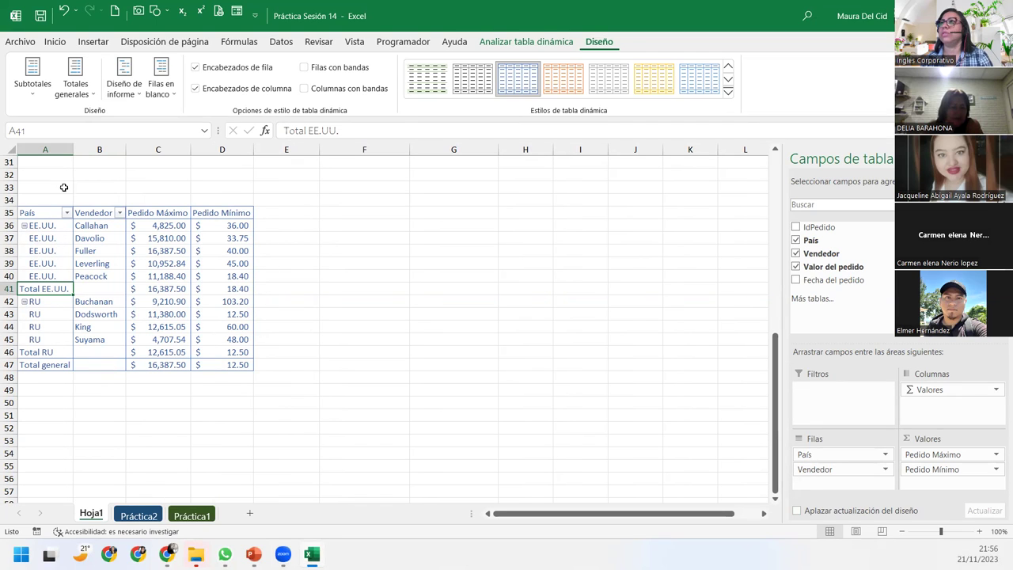
click(124, 84)
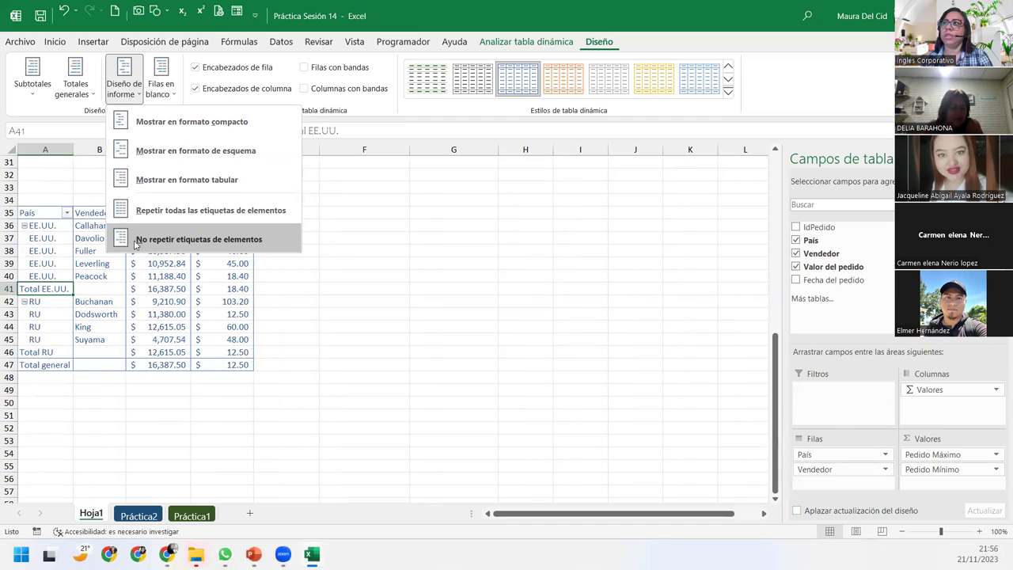
click(135, 229)
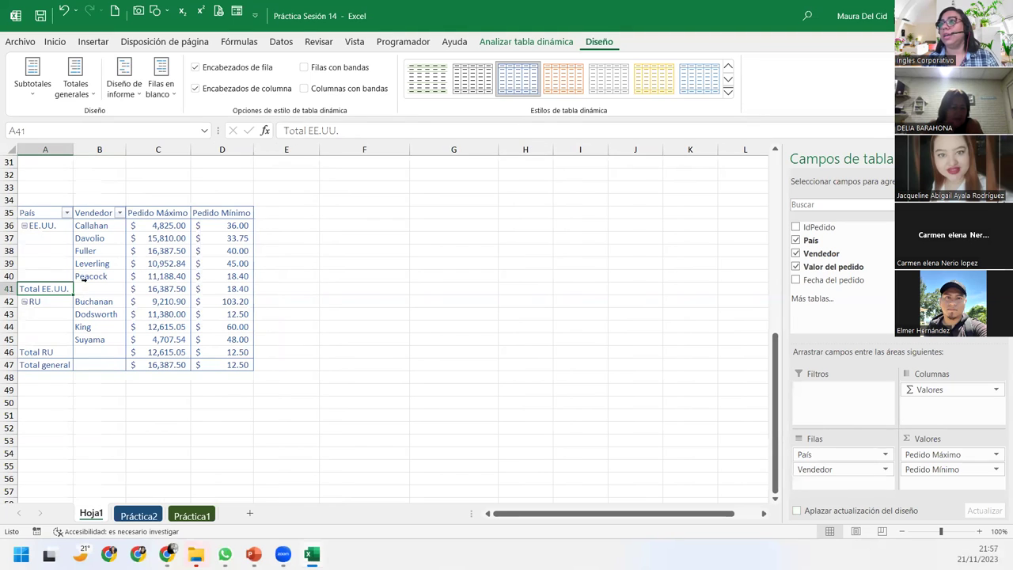
click(62, 282)
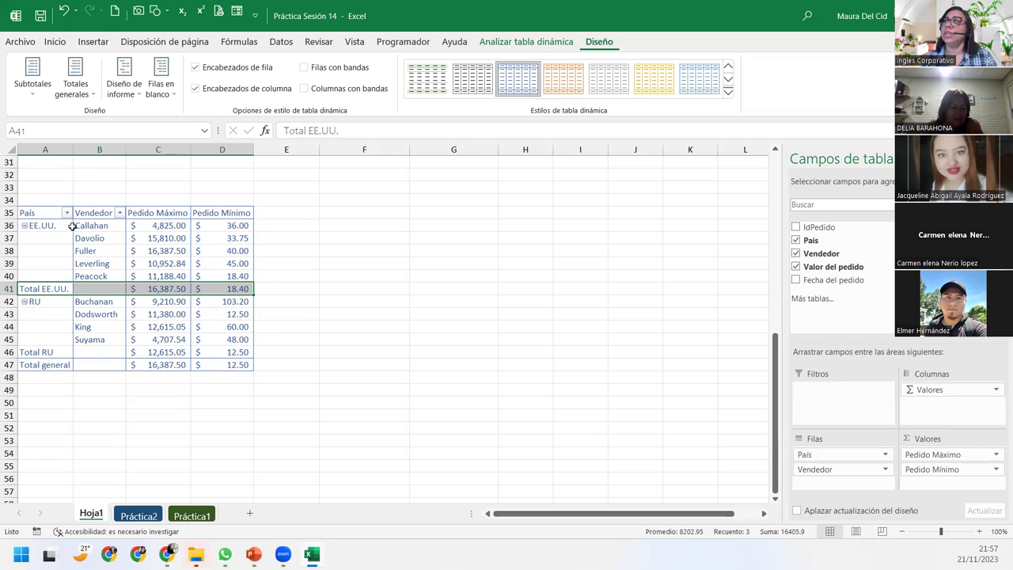
click(728, 92)
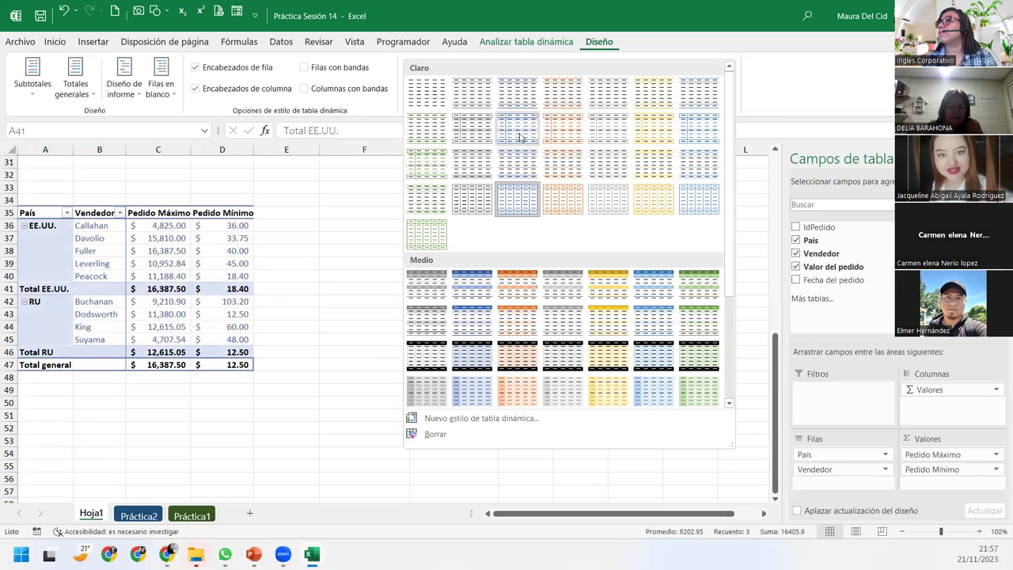
Apply a bolder blue pivot style and check the Total EE.UU., Total RU and Total general rows
click(55, 365)
click(46, 313)
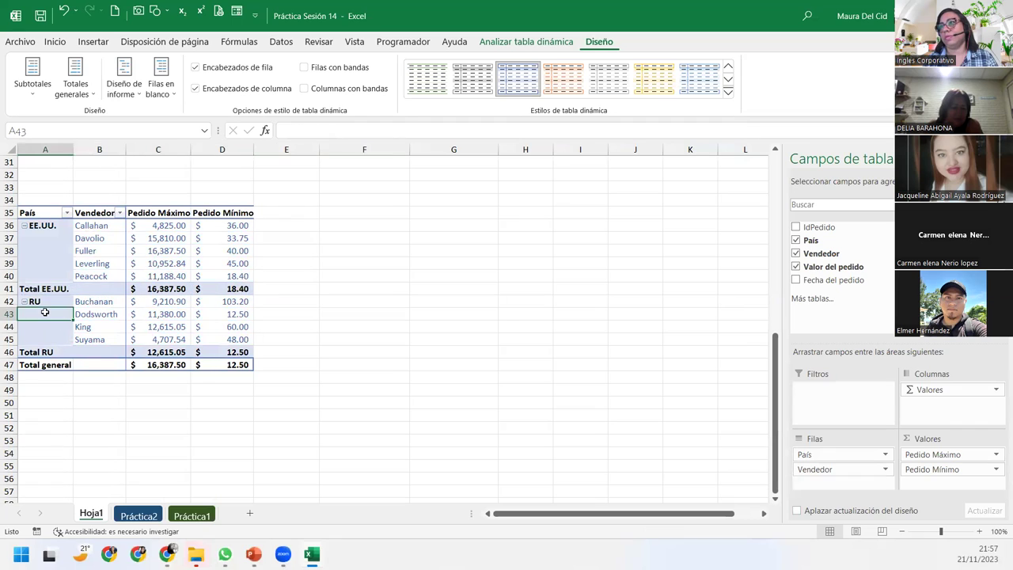
drag(37, 290, 221, 289)
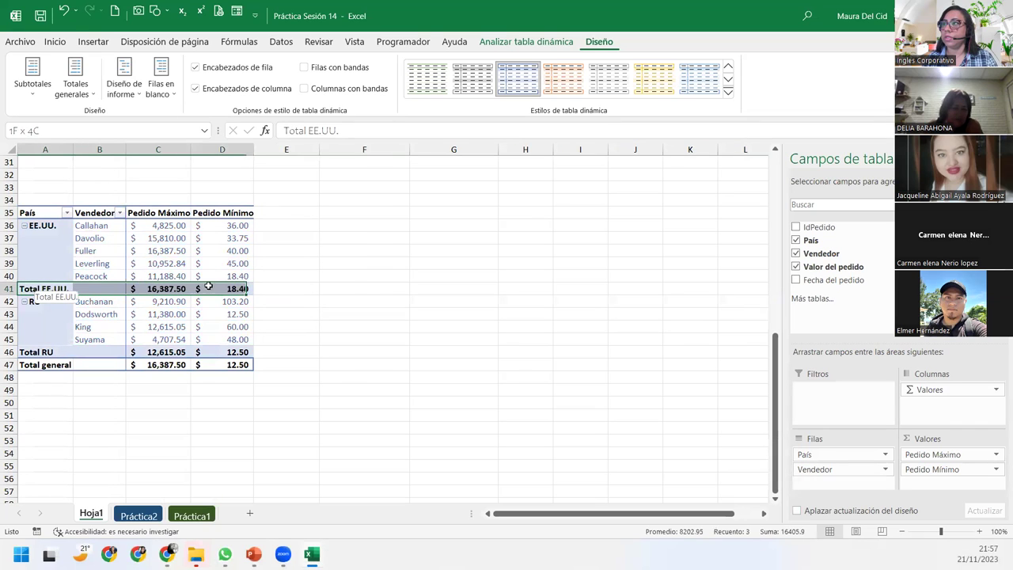
ctrl+click(25, 351)
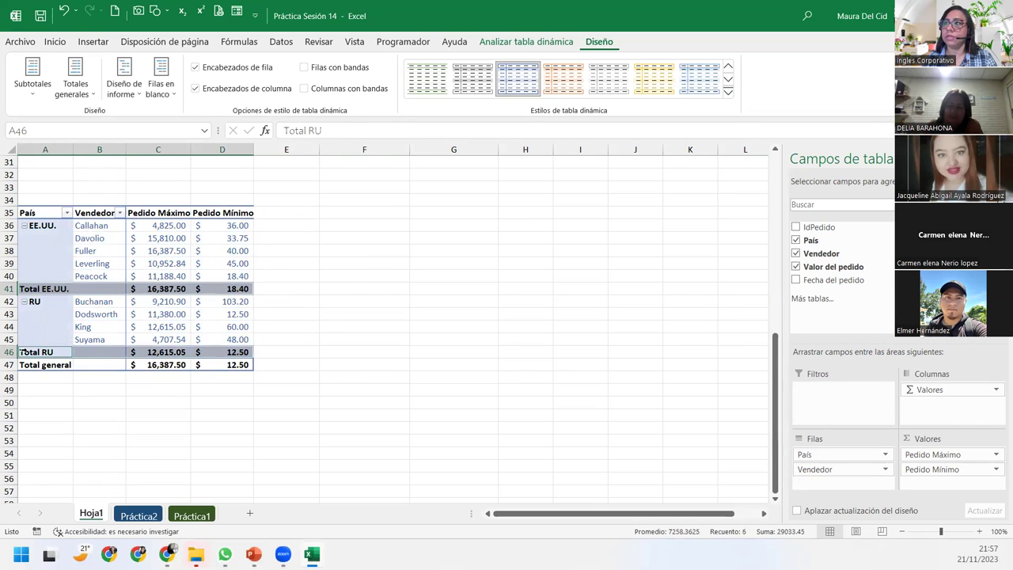
click(47, 366)
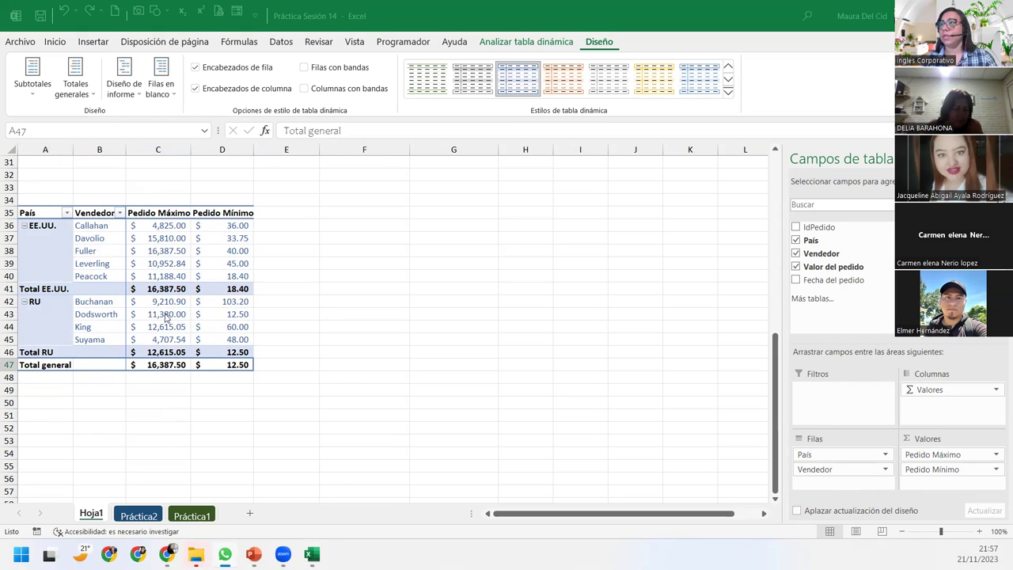
click(100, 275)
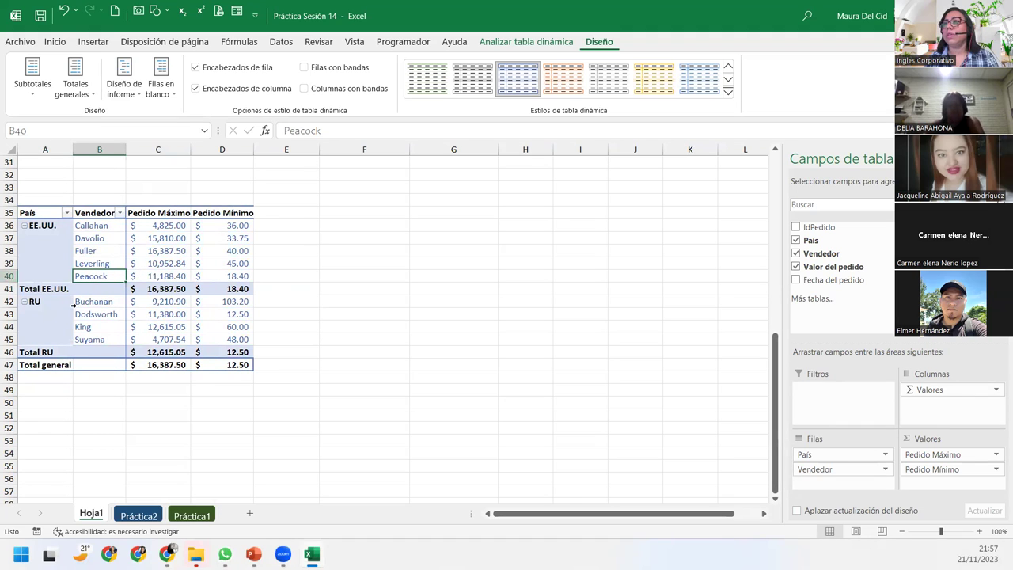
click(32, 98)
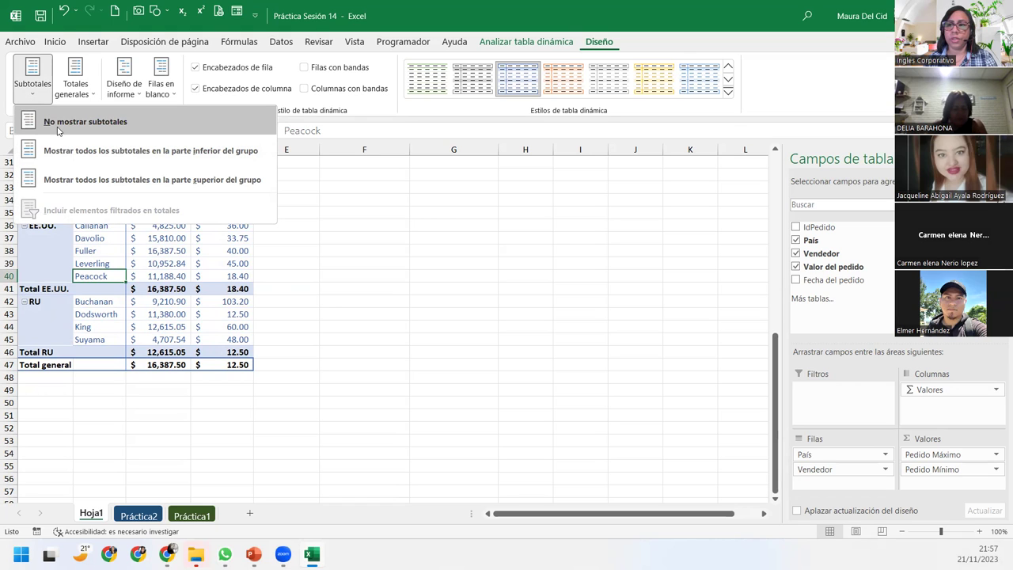
click(58, 129)
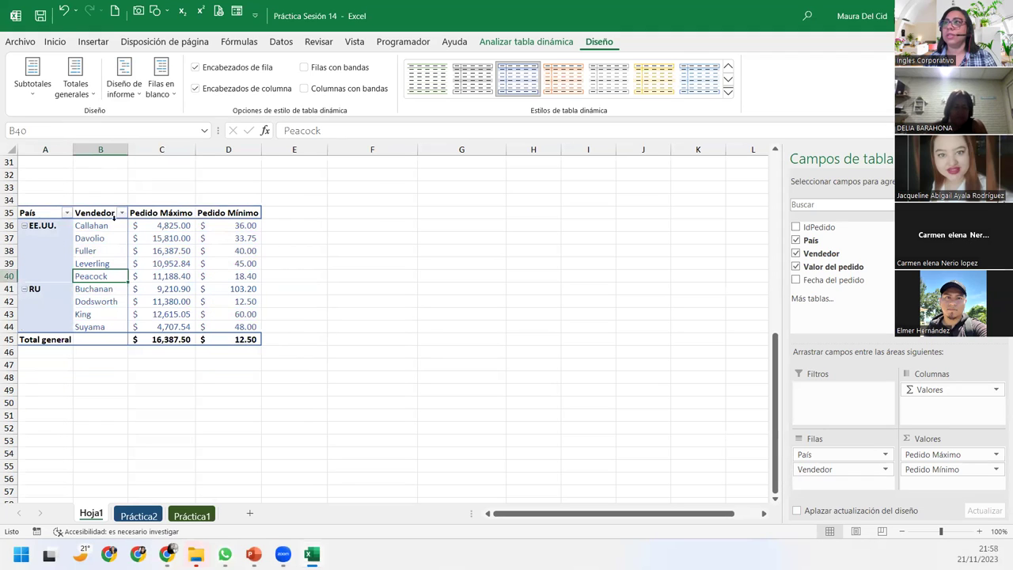
click(36, 83)
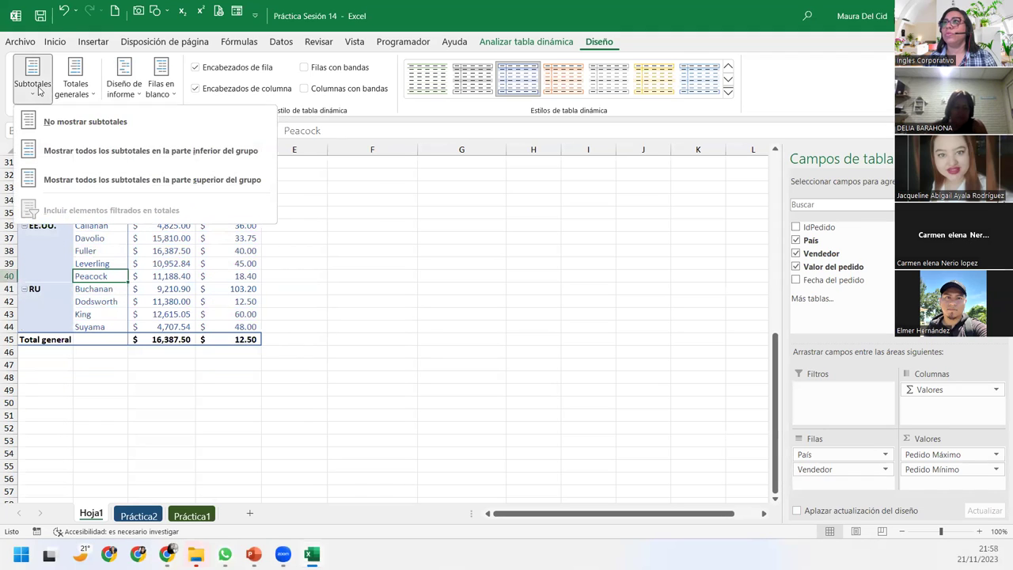
click(55, 150)
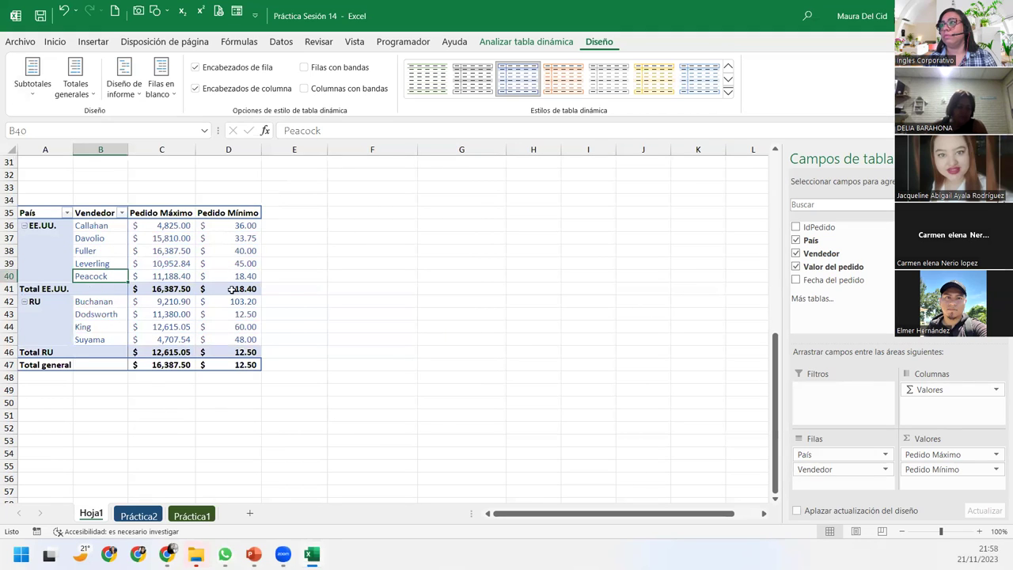
click(43, 96)
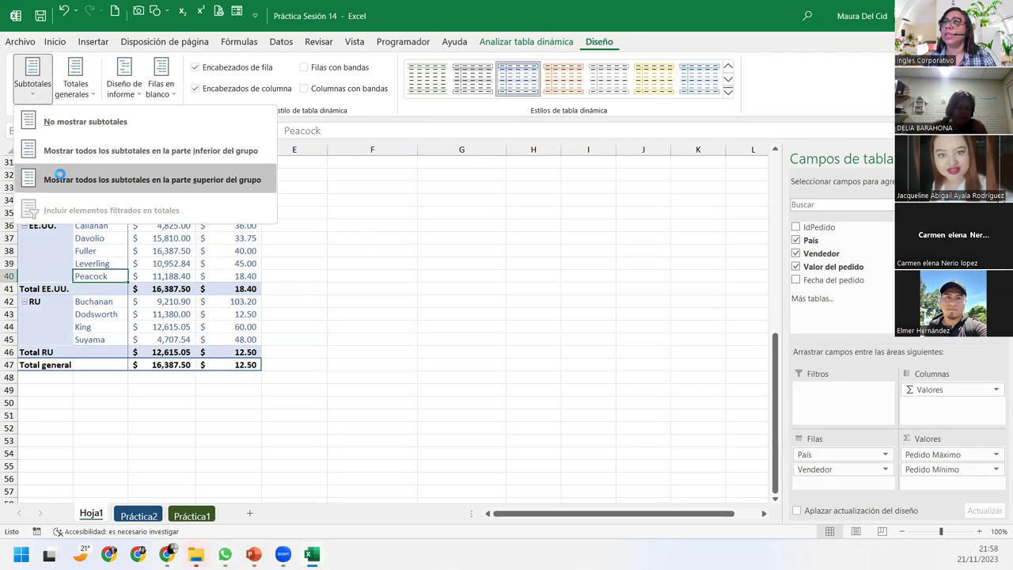
click(60, 179)
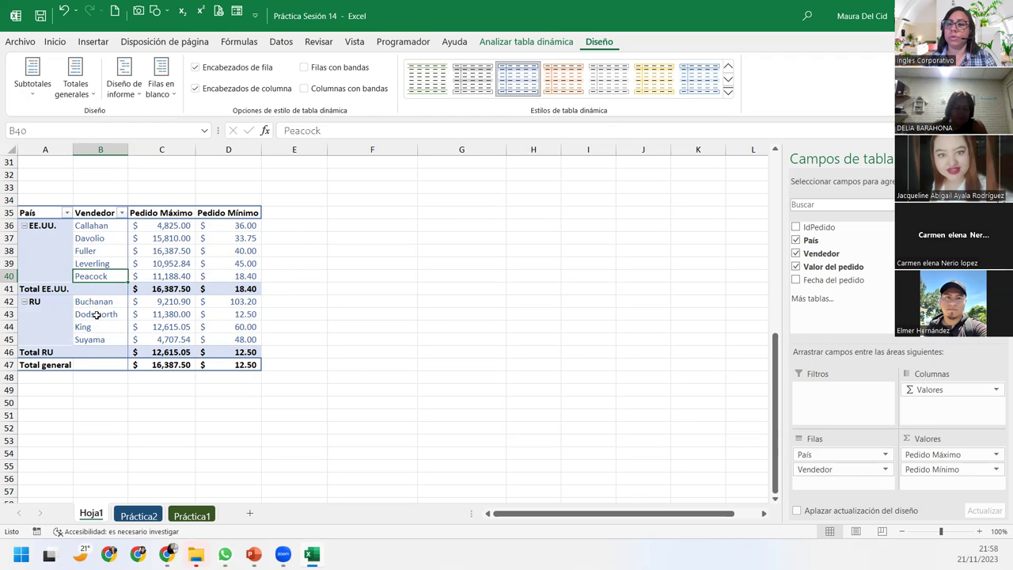
click(34, 96)
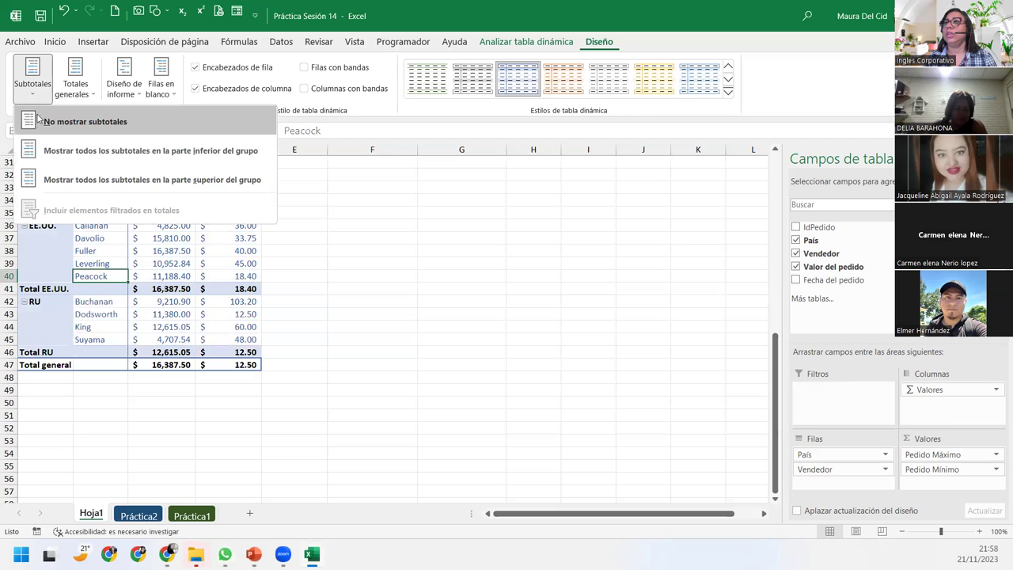
click(34, 152)
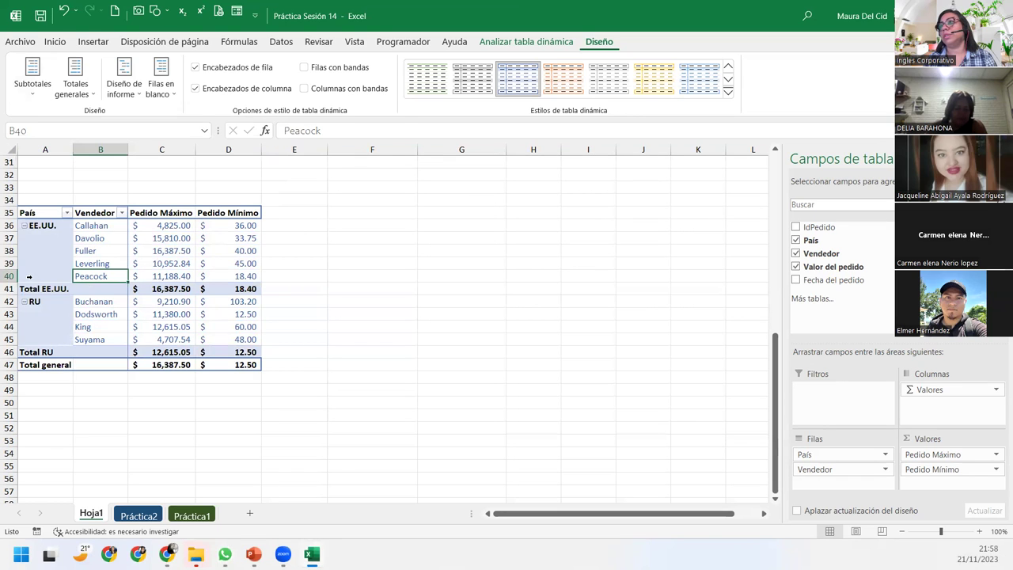
click(94, 289)
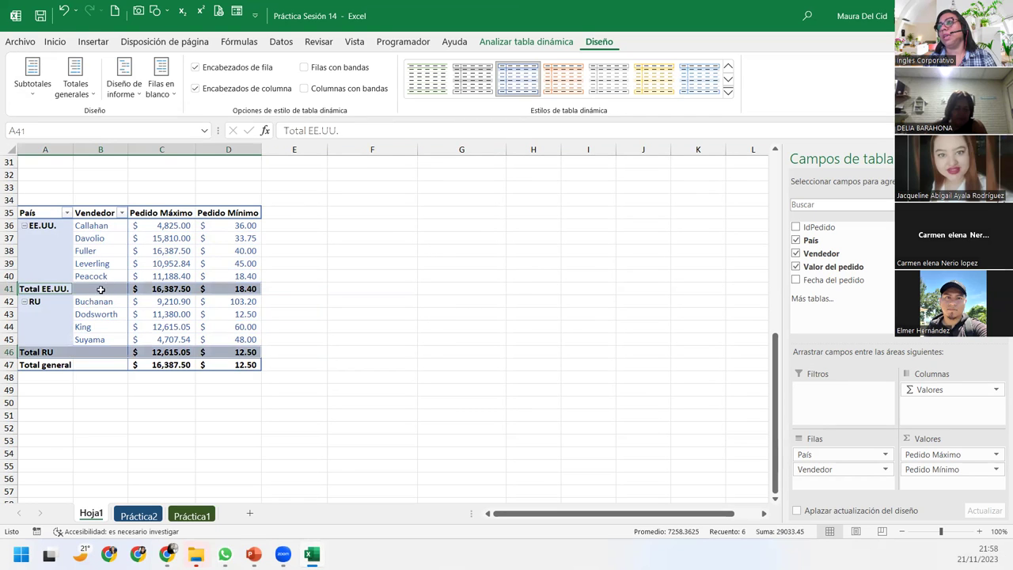
click(107, 325)
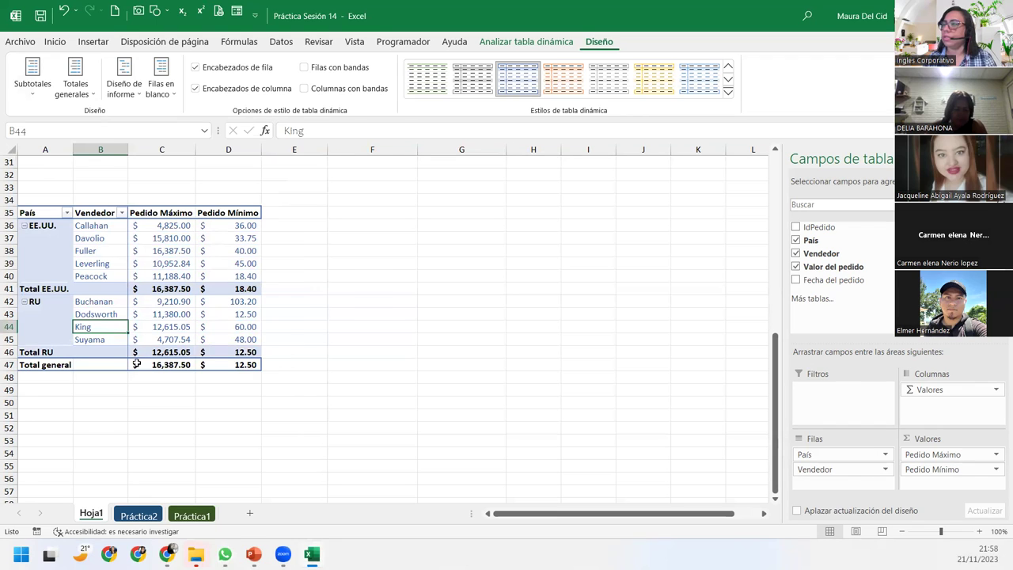
click(139, 365)
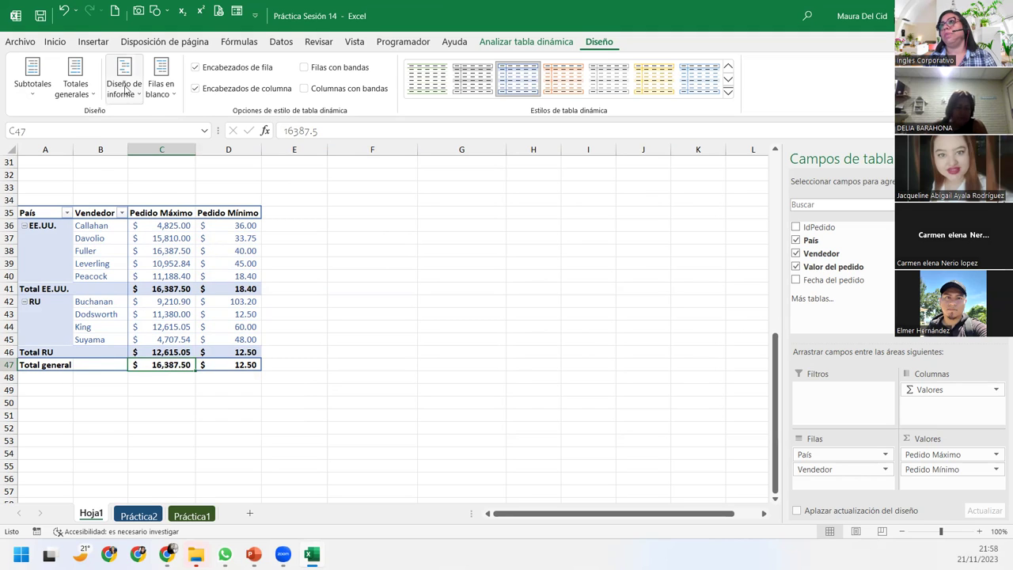
Turn off grand totals for rows and columns in the pivot table
click(85, 87)
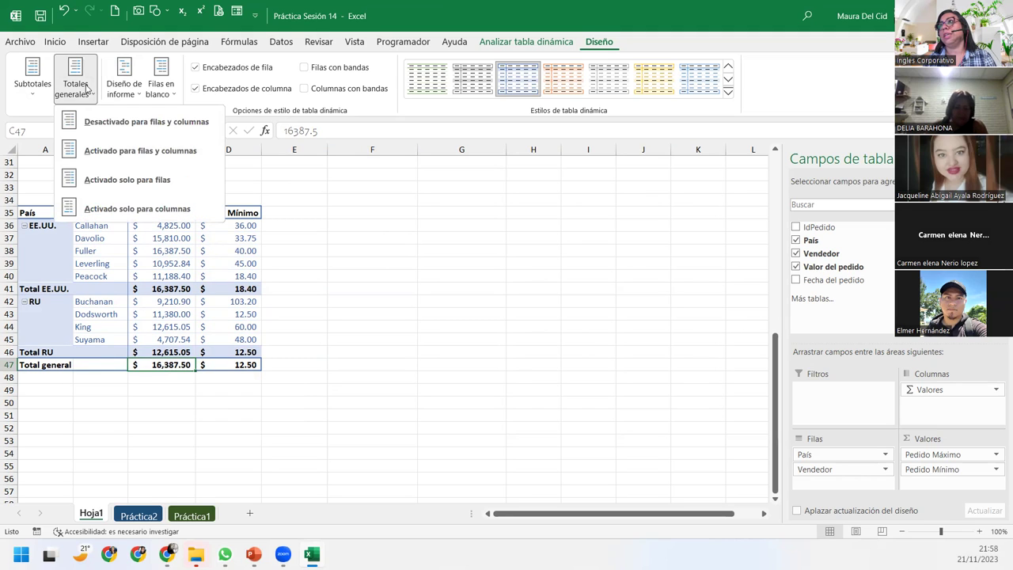
click(112, 124)
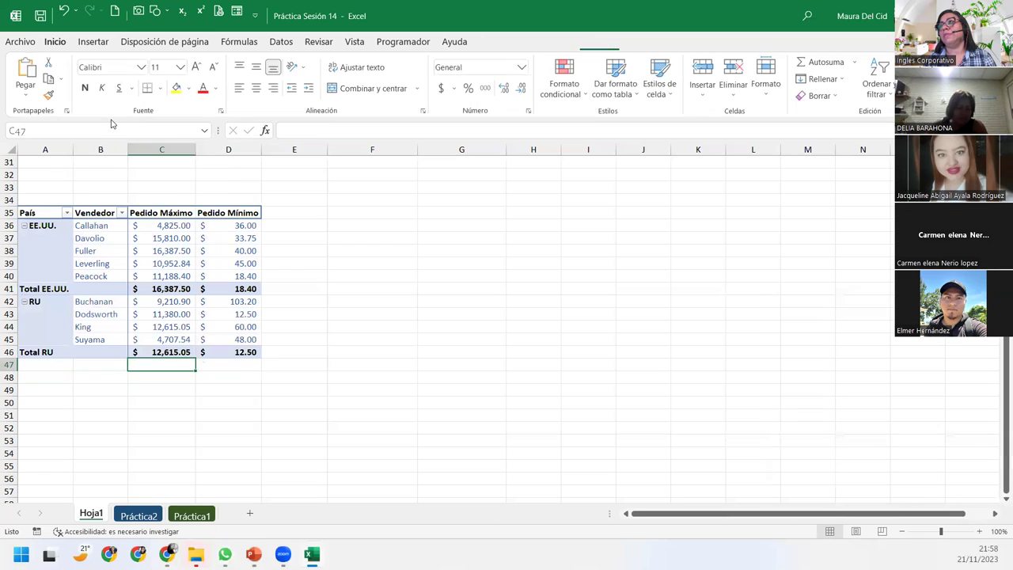
click(83, 377)
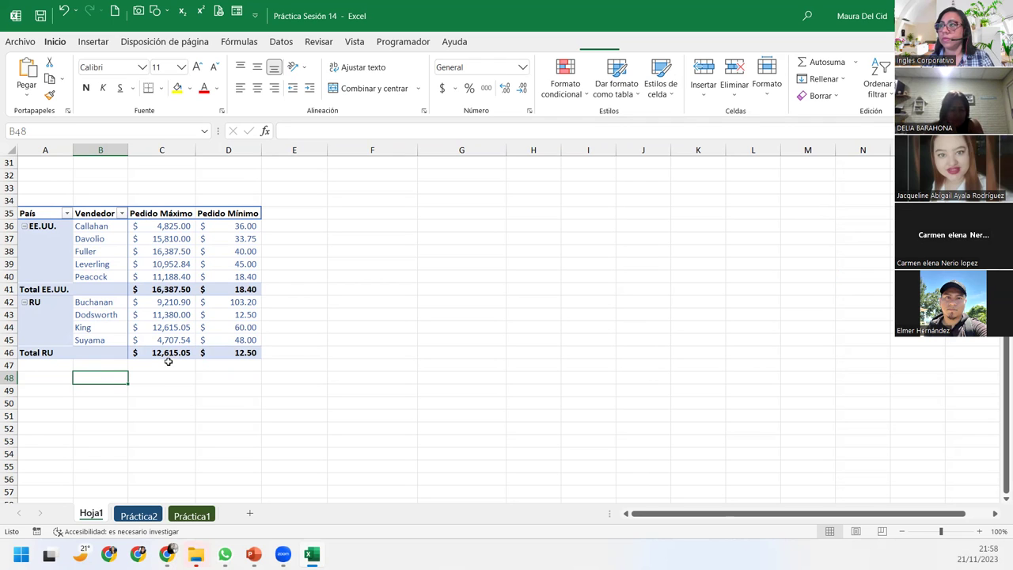
Review the subtotals, then switch to the Práctica2 order data sheet
scroll(104, 371, up, 5)
scroll(104, 370, up, 5)
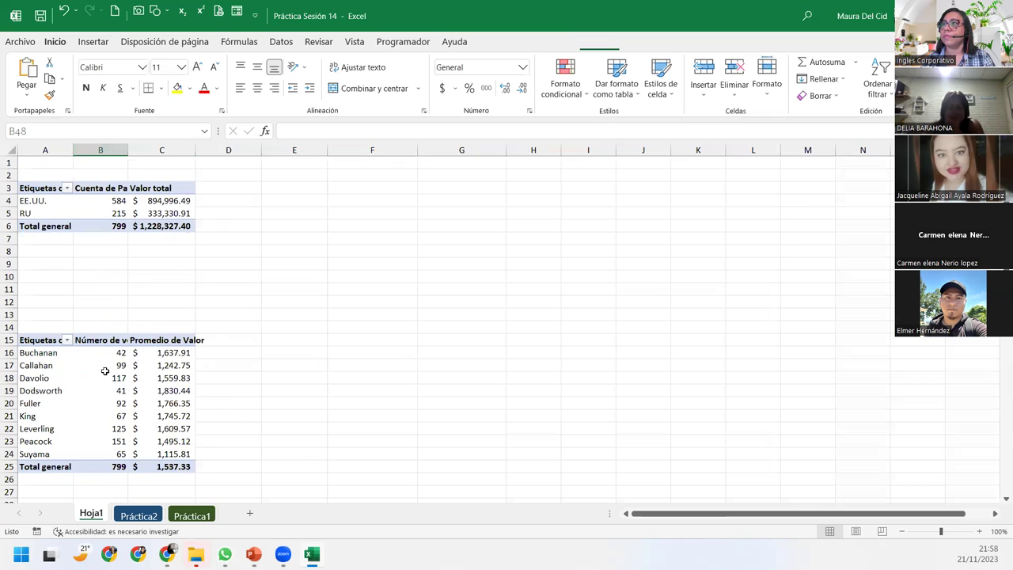
scroll(104, 370, down, 5)
scroll(105, 370, down, 4)
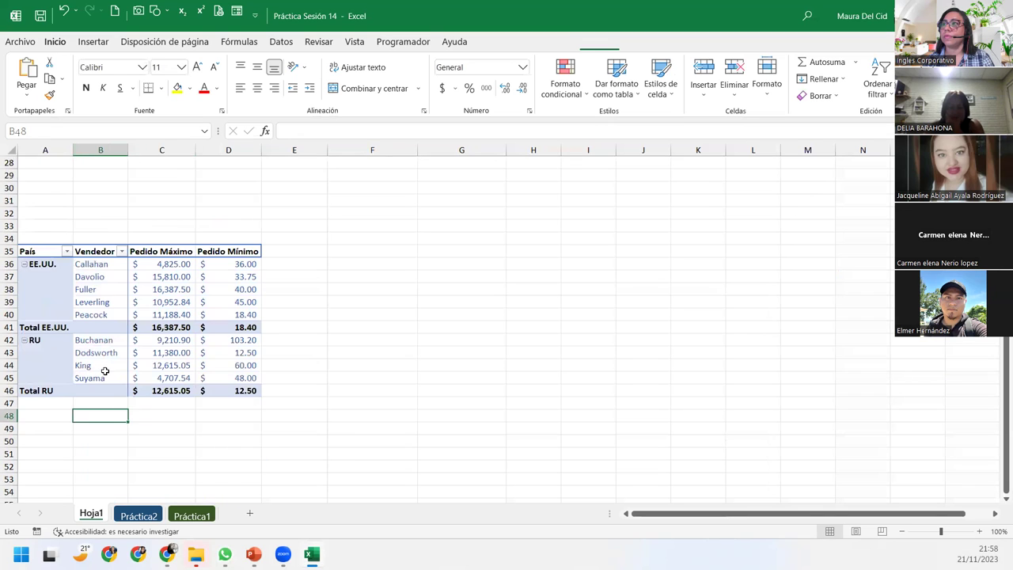
scroll(104, 371, down, 2)
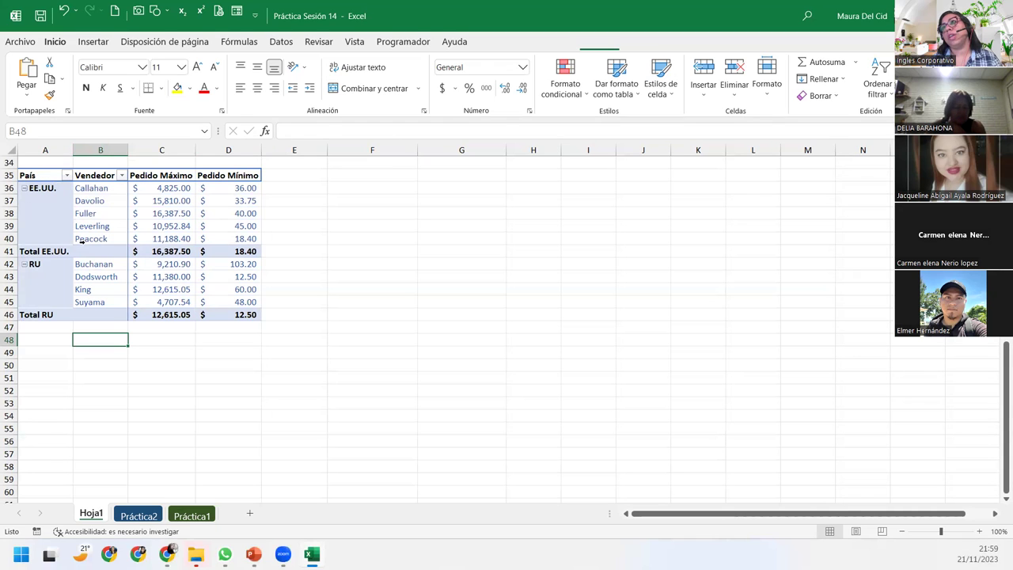
click(62, 252)
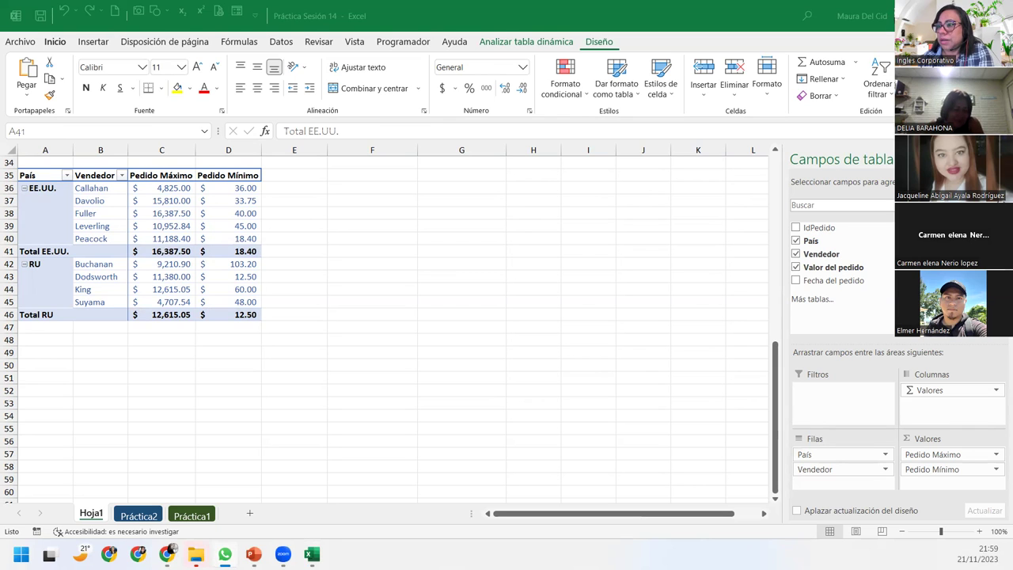
click(142, 514)
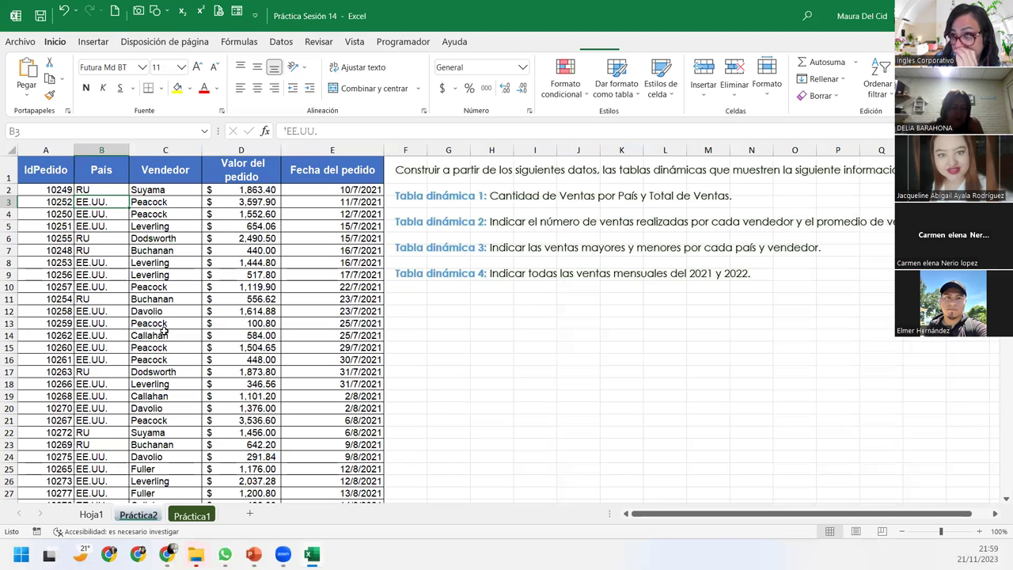
Insert a pivot table from the Práctica2 order data at Hoja1!$A$55 on the existing sheet
click(66, 229)
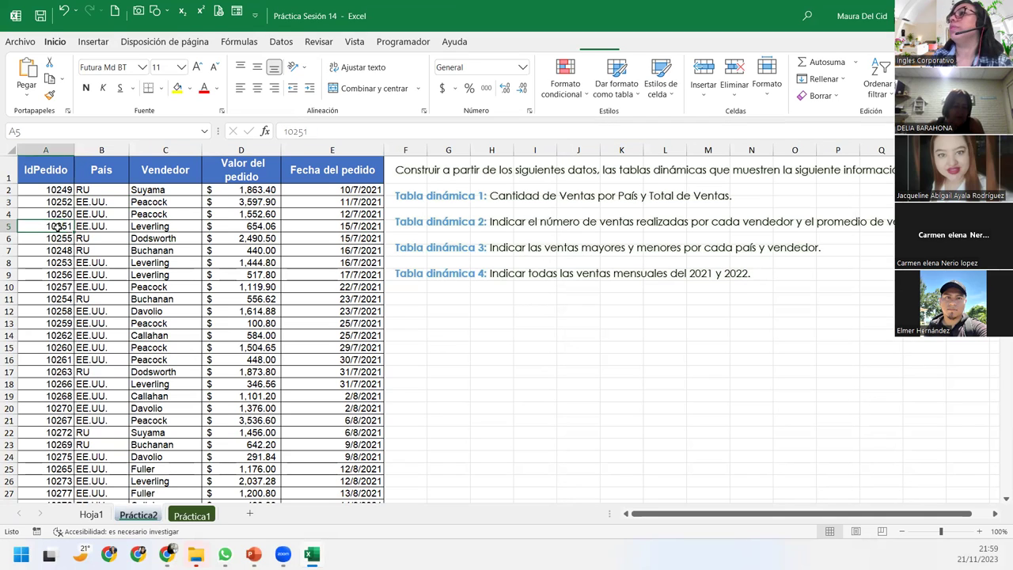
click(81, 41)
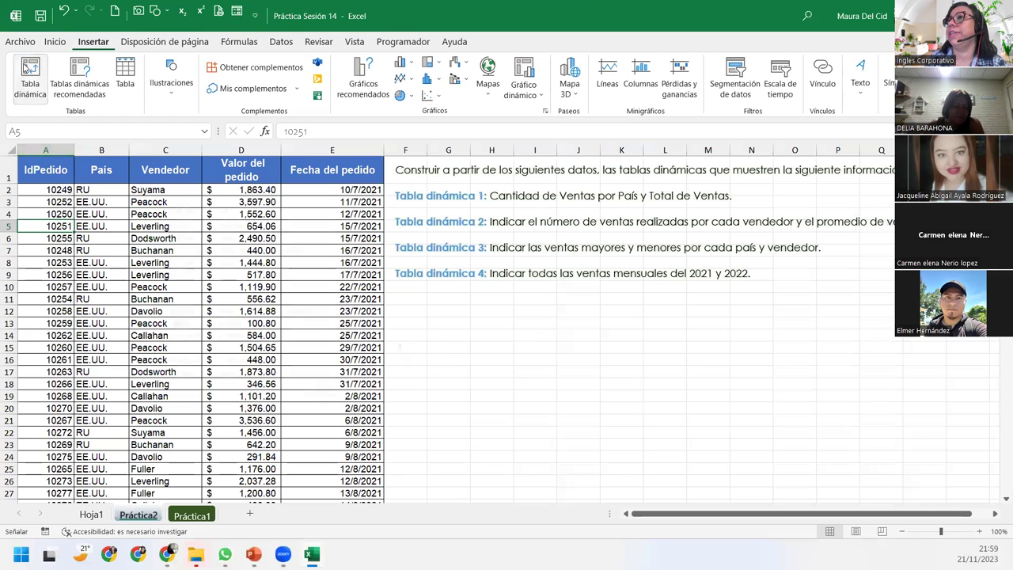
click(29, 78)
click(227, 341)
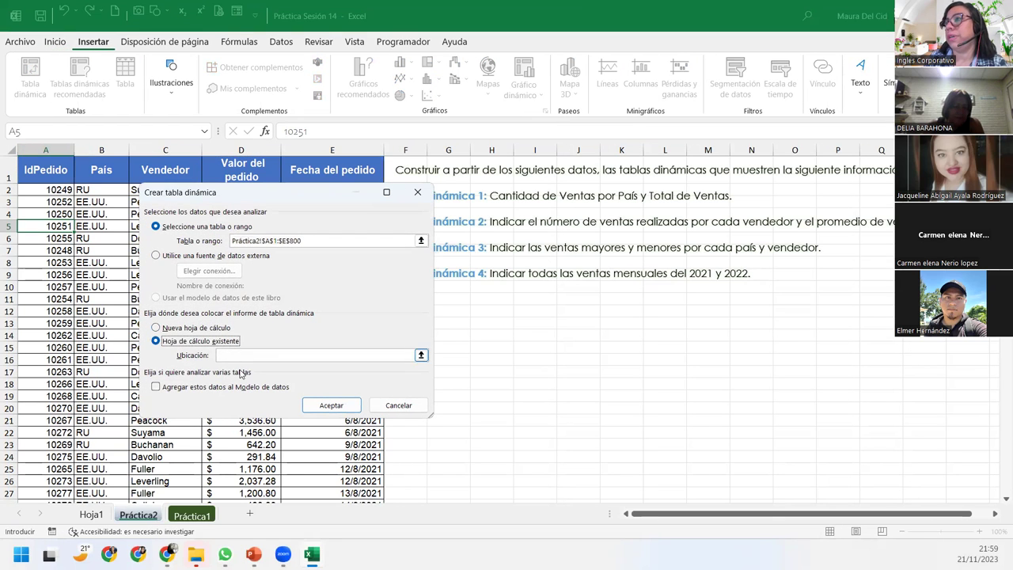
click(91, 514)
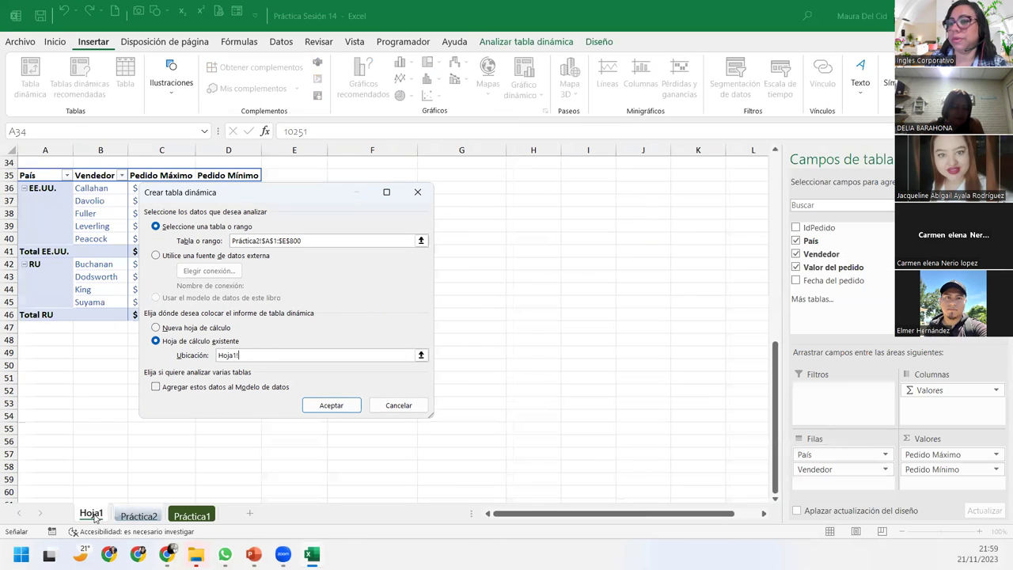
click(30, 427)
click(324, 405)
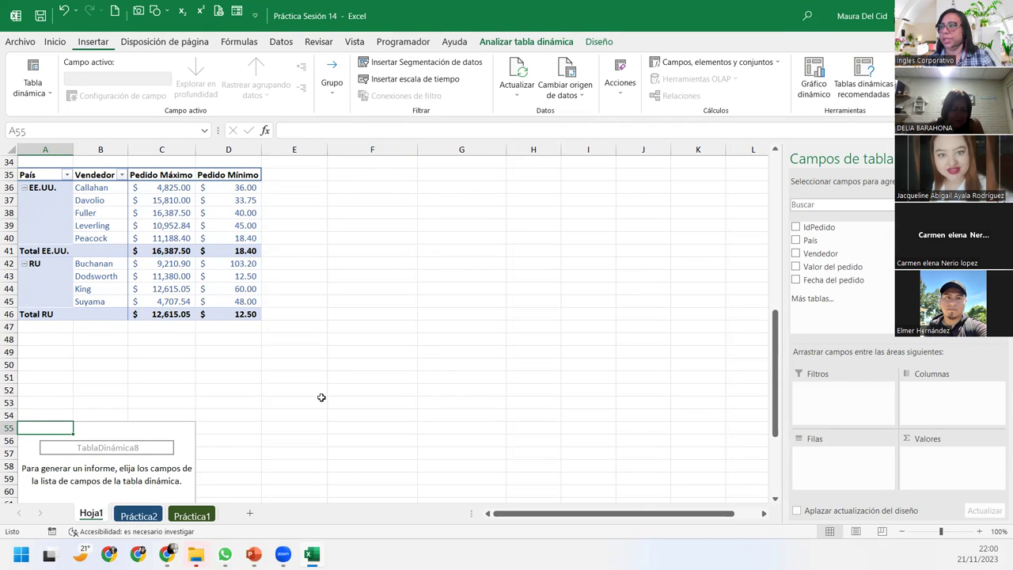
Add Fecha del pedido to Filas and Valor del pedido to Valores to sum orders by year
scroll(209, 411, down, 6)
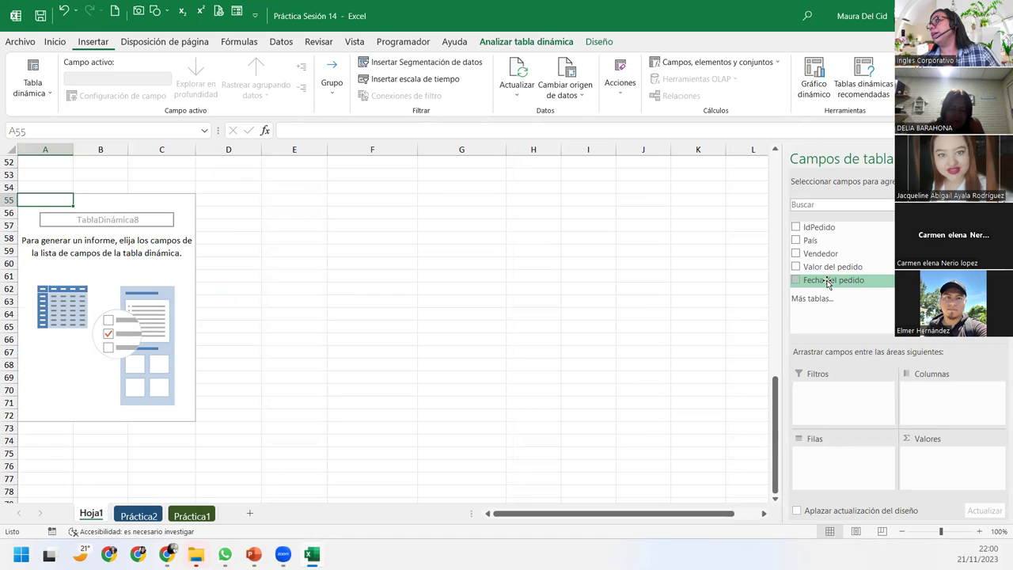
drag(828, 282, 847, 459)
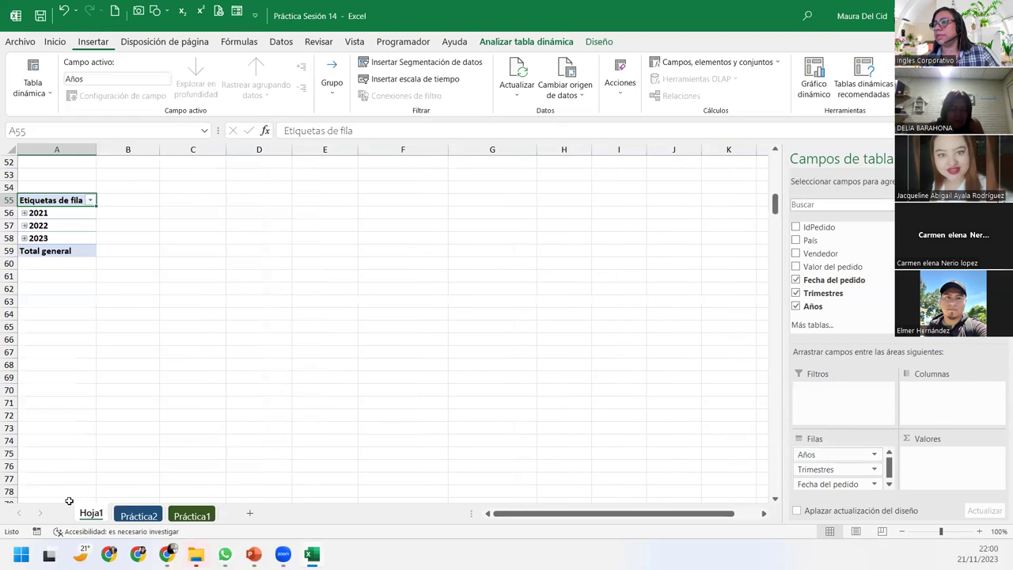
click(123, 519)
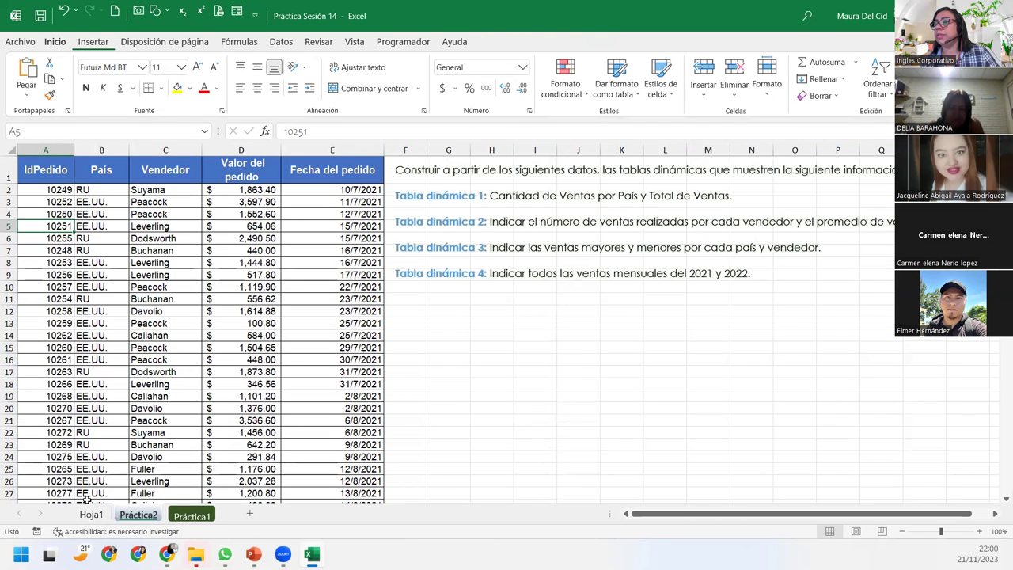
click(91, 514)
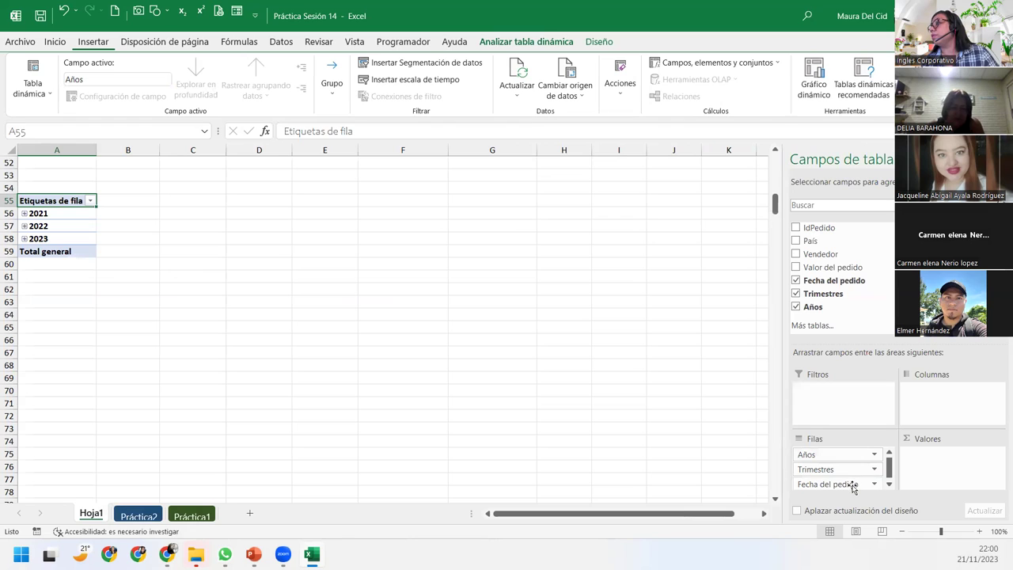
mouse_move(847, 484)
mouse_down()
mouse_move(858, 271)
mouse_move(977, 457)
mouse_up()
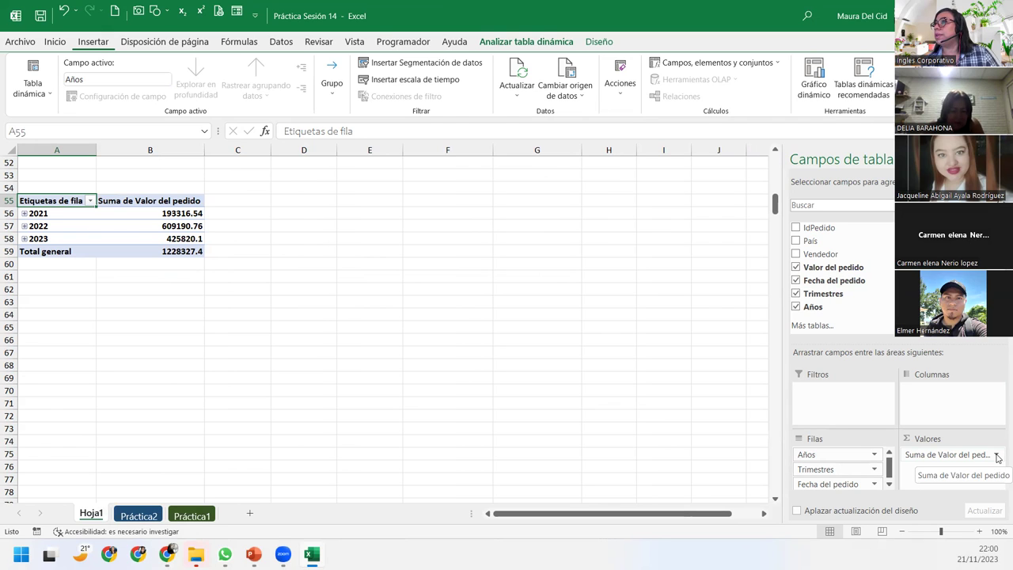
click(997, 455)
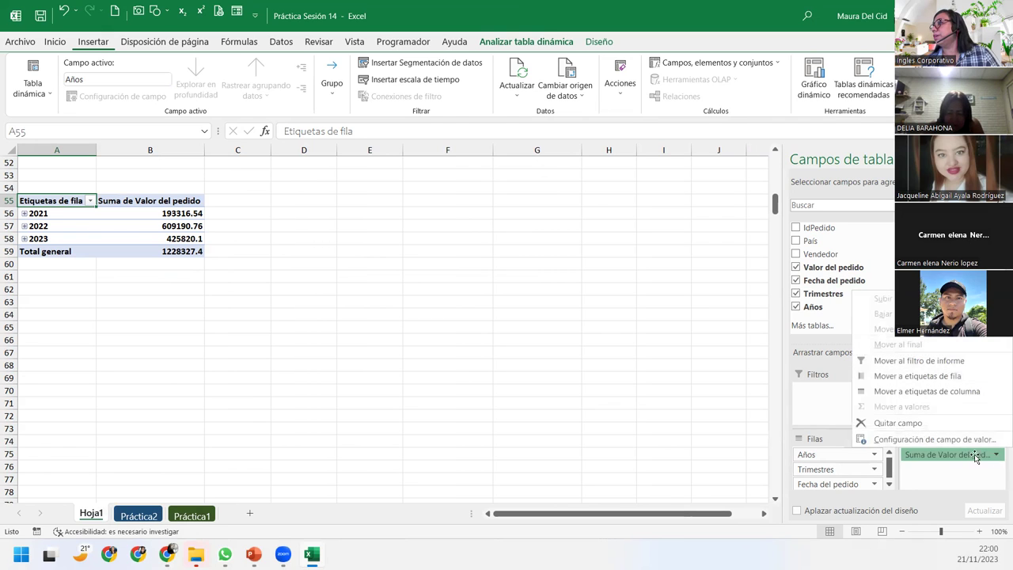
Rename the value field to 'Total de pedidos' and format it as Contabilidad with the $ symbol
click(941, 440)
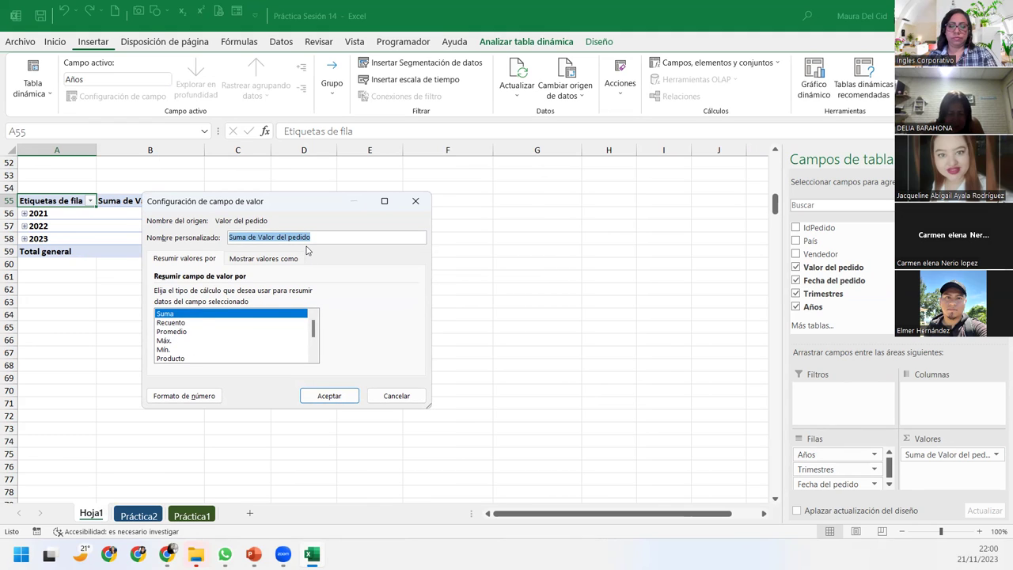
text(Total de pedidos)
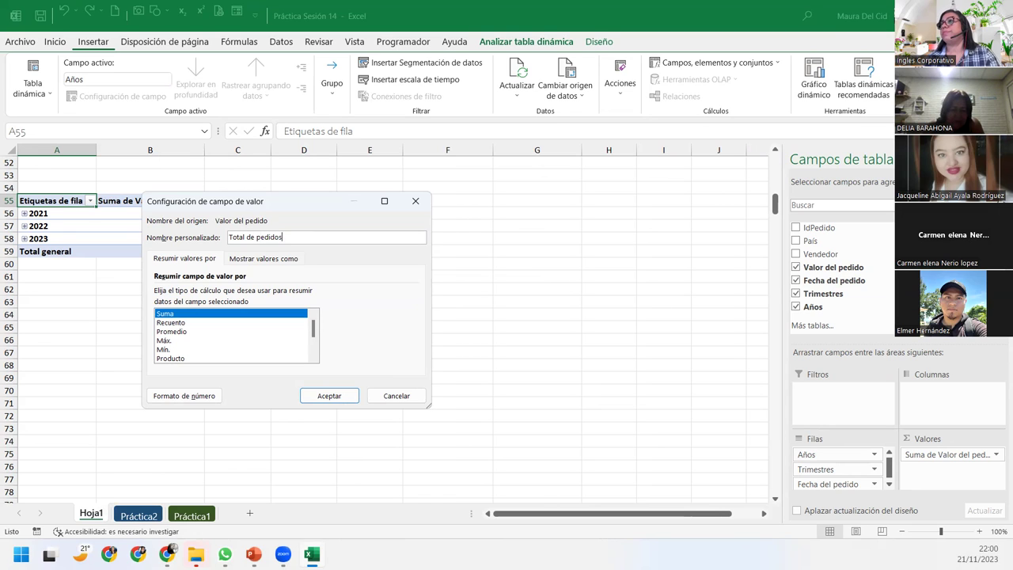
click(183, 395)
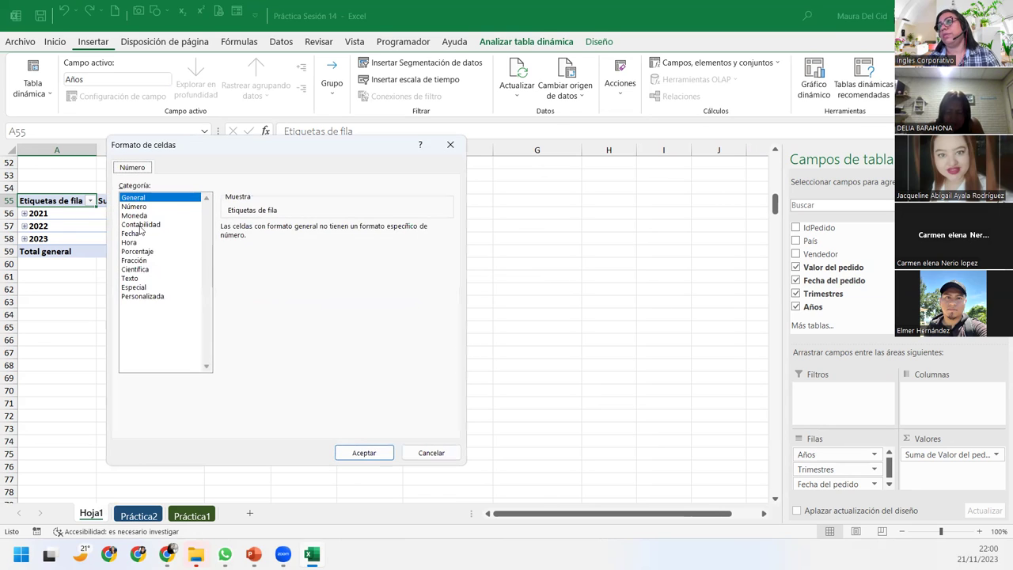
click(140, 224)
click(447, 244)
scroll(360, 408, down, 3)
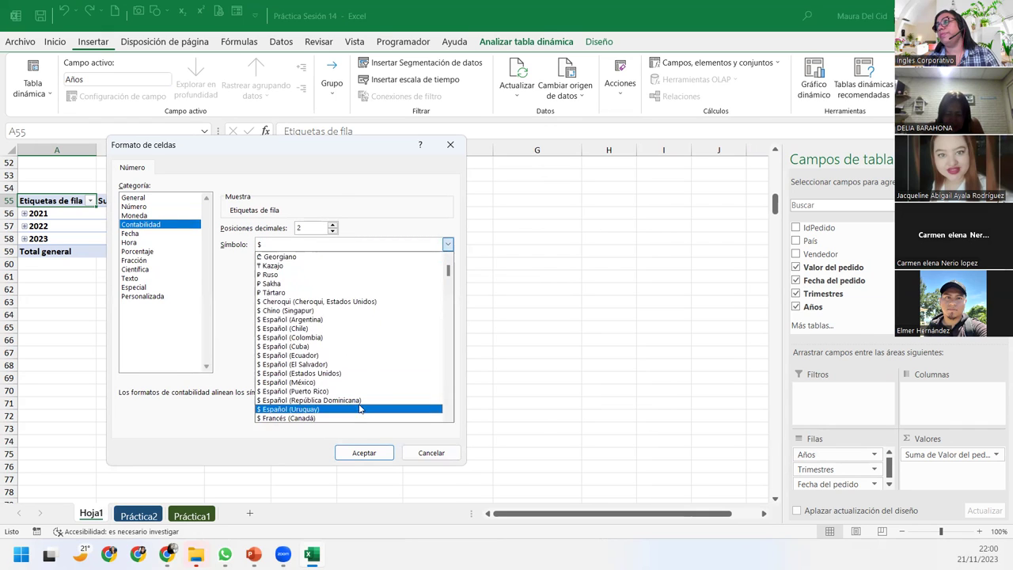
click(351, 369)
click(378, 455)
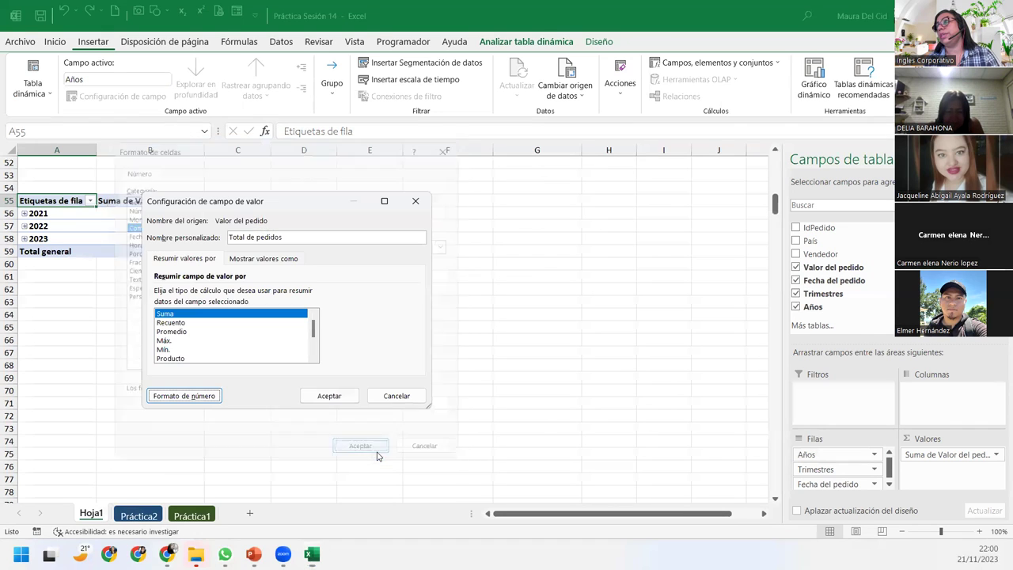
click(329, 396)
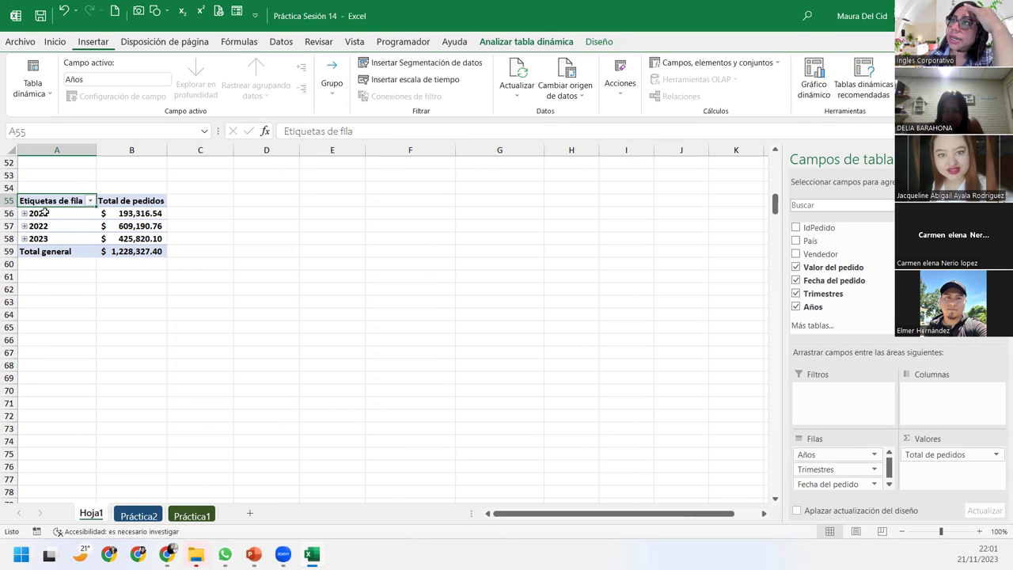
Expand 2021 and its Trim.3 and Trim.4 quarters to show the months jul through dic
click(46, 213)
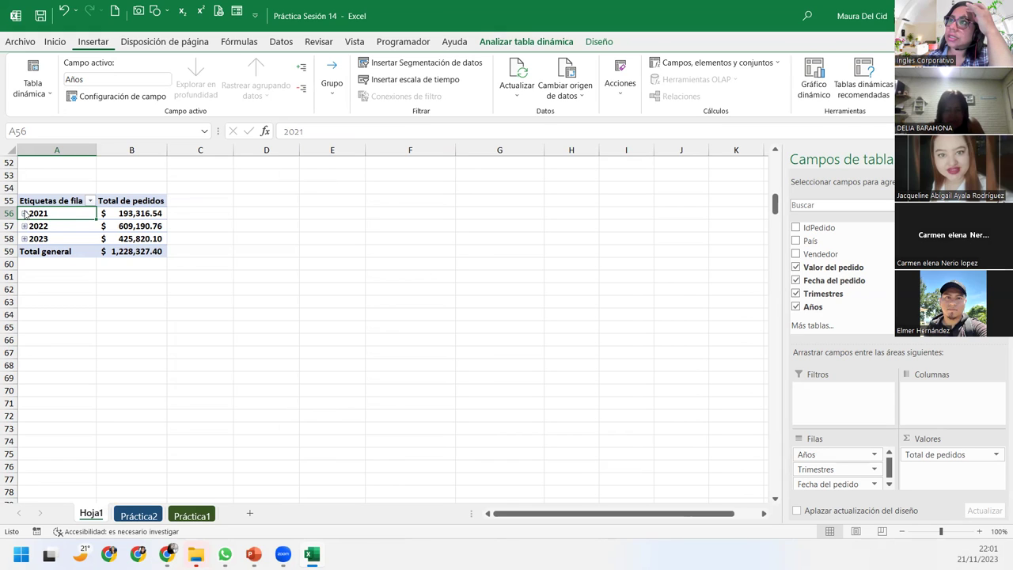
click(24, 214)
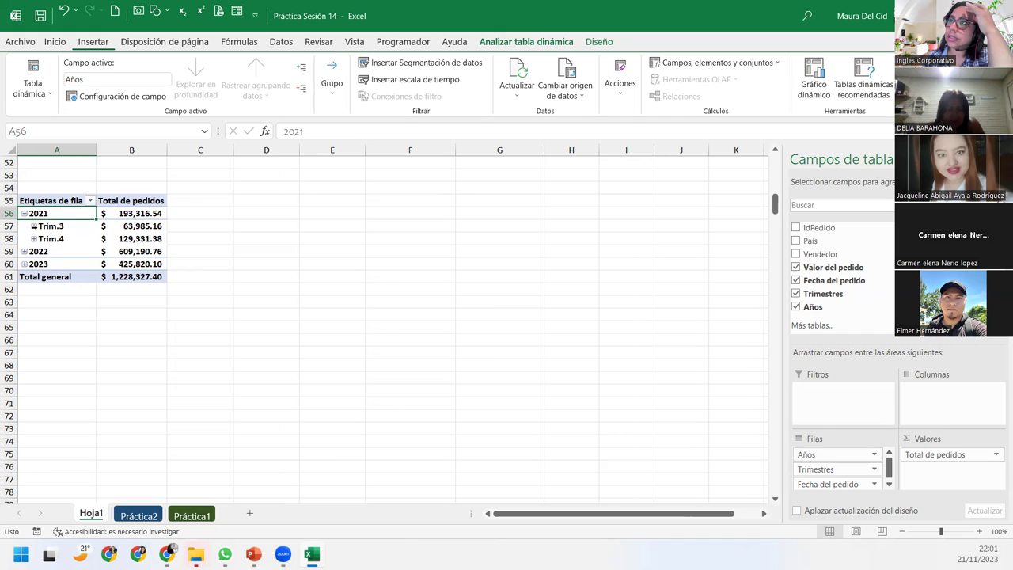
click(34, 226)
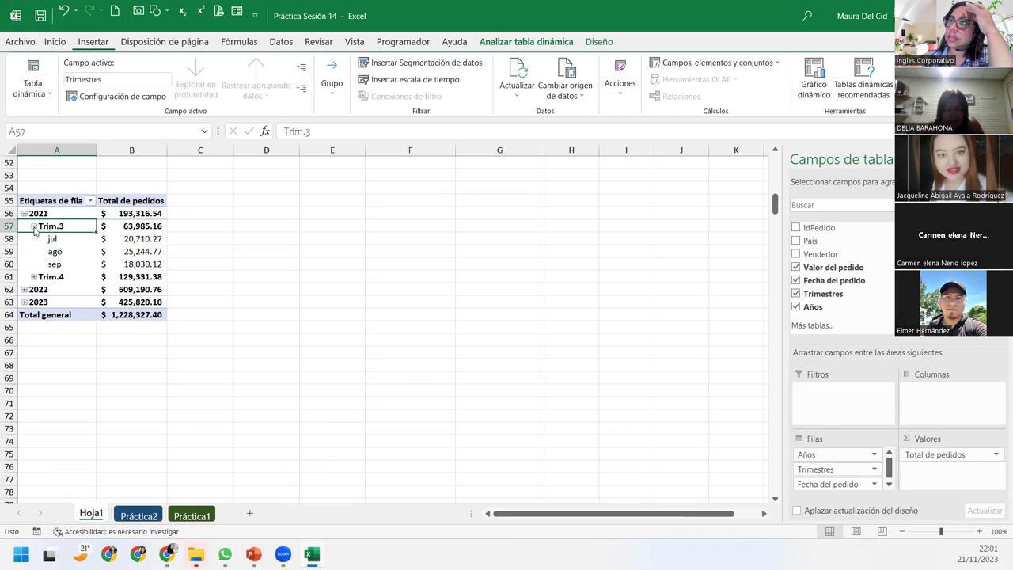
click(33, 277)
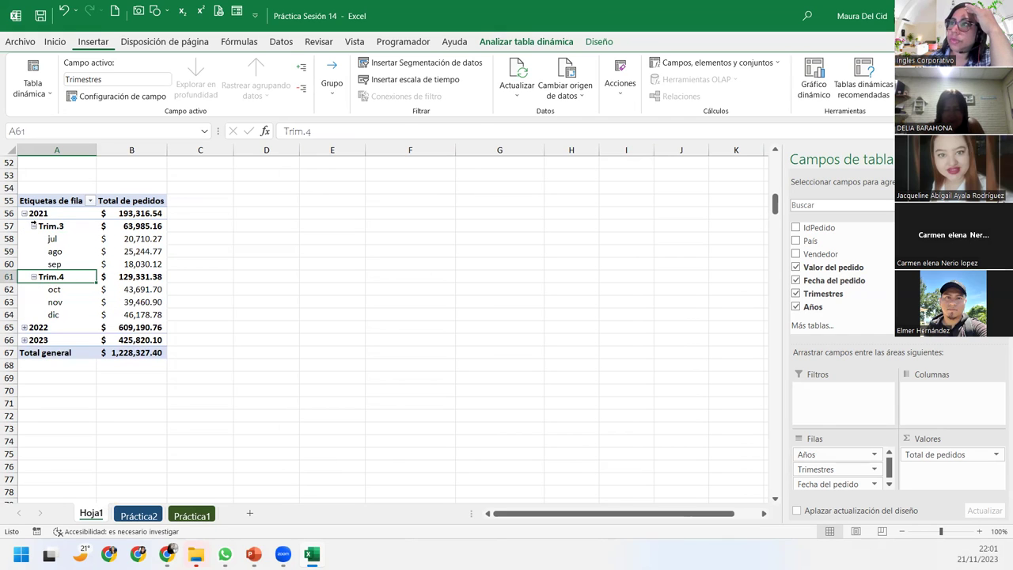
click(32, 227)
click(30, 239)
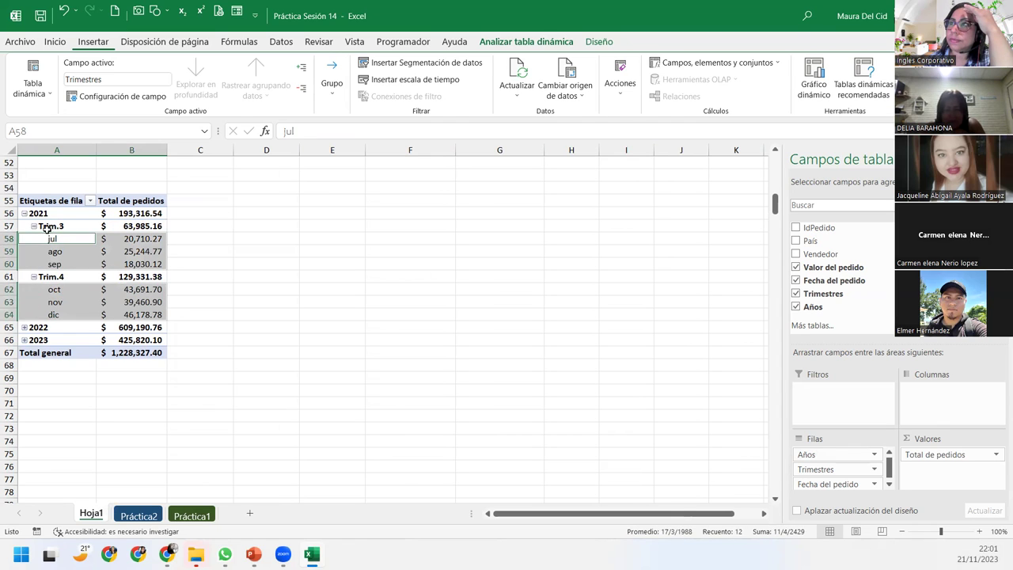
click(30, 215)
click(31, 251)
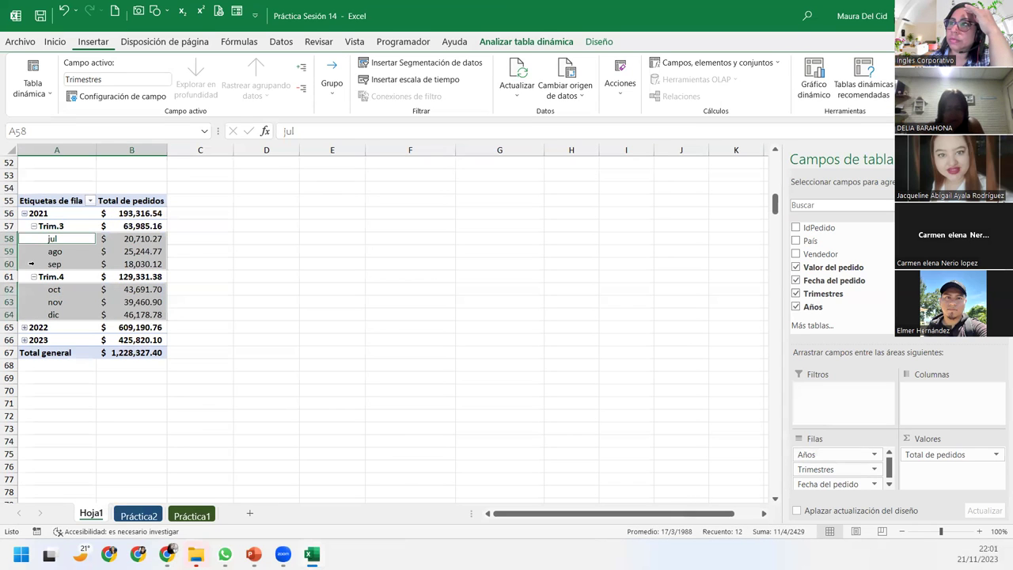
click(48, 302)
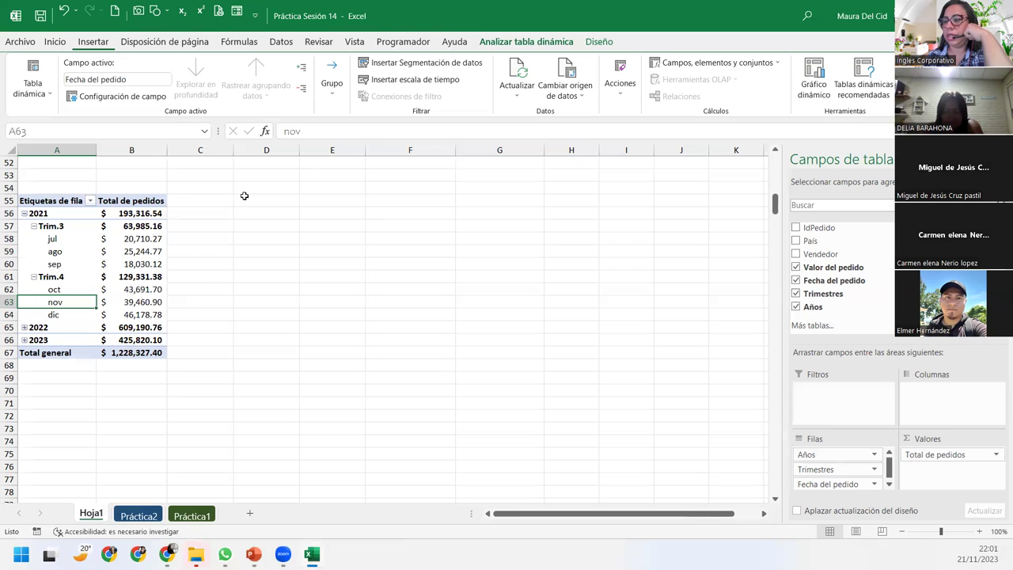
click(332, 93)
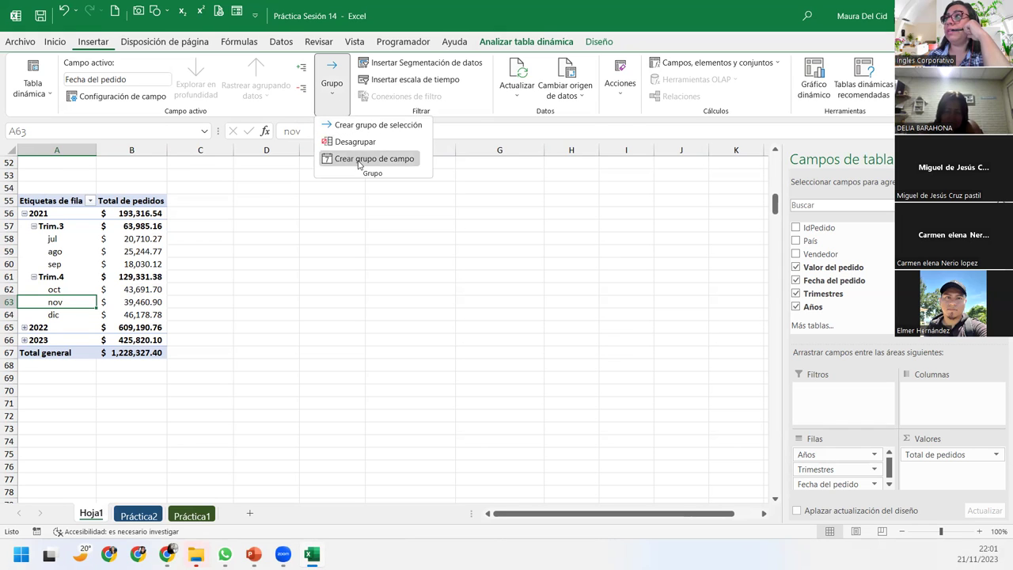
mouse_move(373, 159)
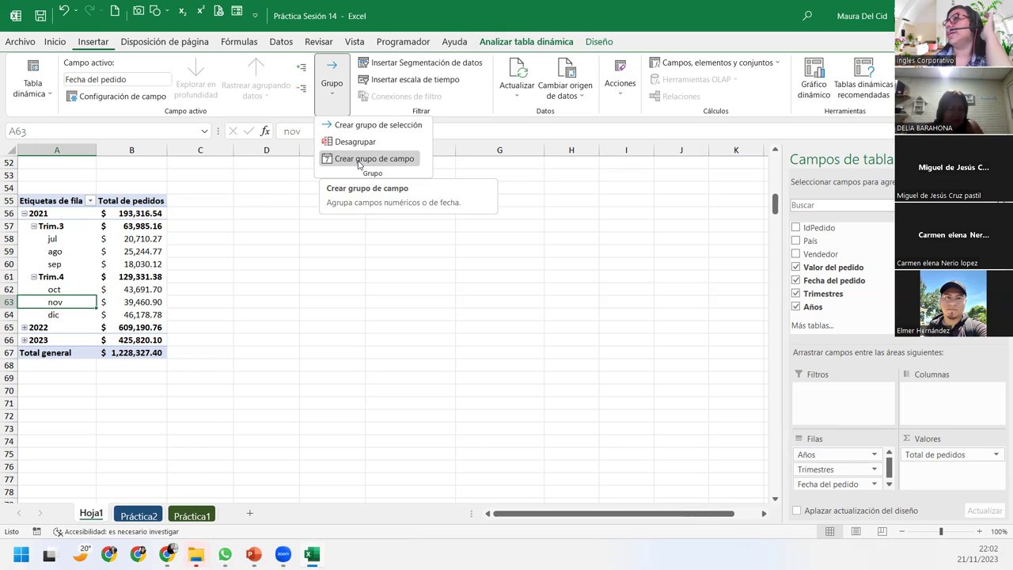
Regroup the order dates by Meses and Años only, dropping Trimestres
click(359, 161)
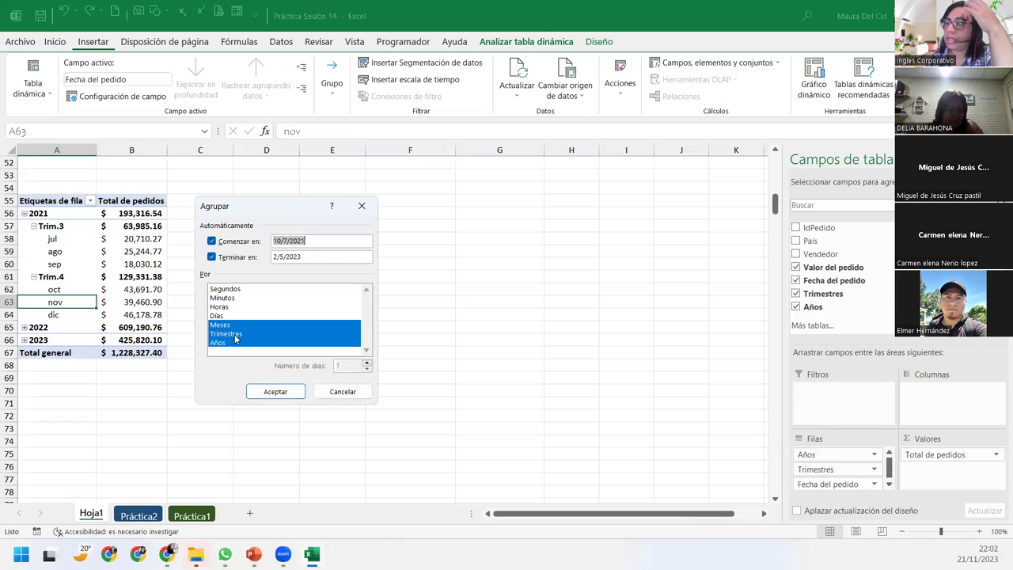
click(234, 333)
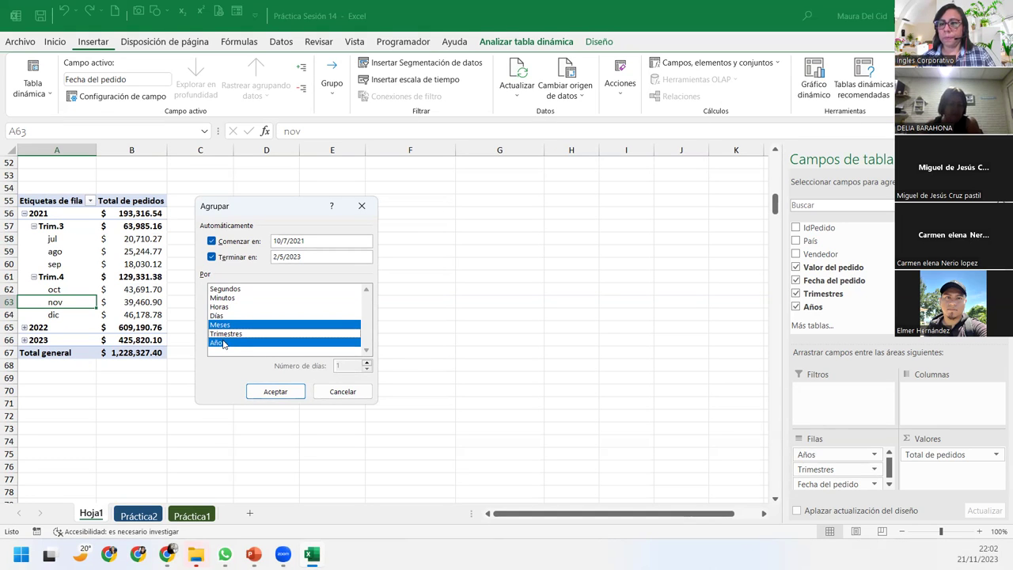
click(273, 391)
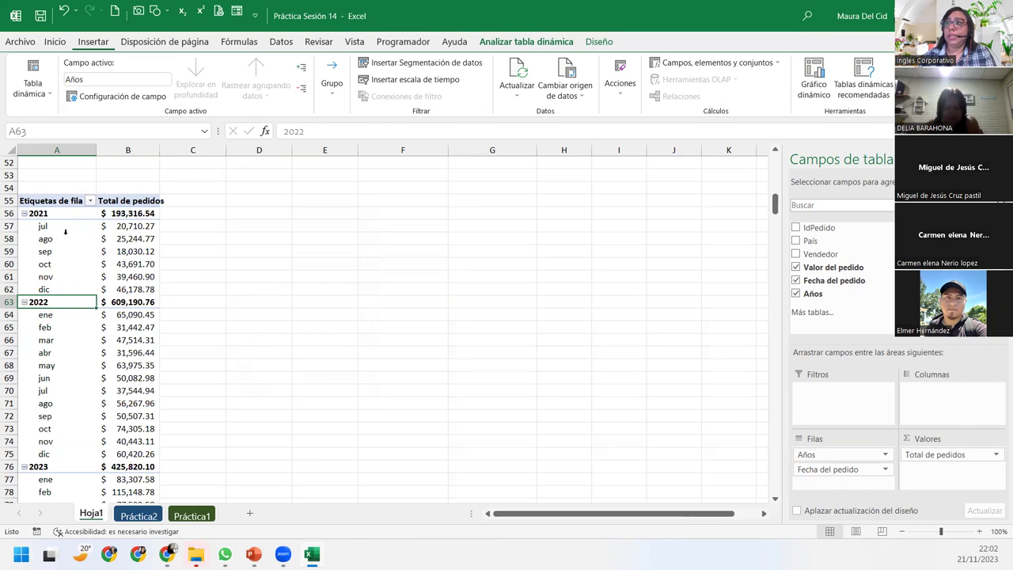
Widen column B so the 1,228,327.40 grand total shows, checking the month rows down to feb 2023
click(66, 231)
click(56, 263)
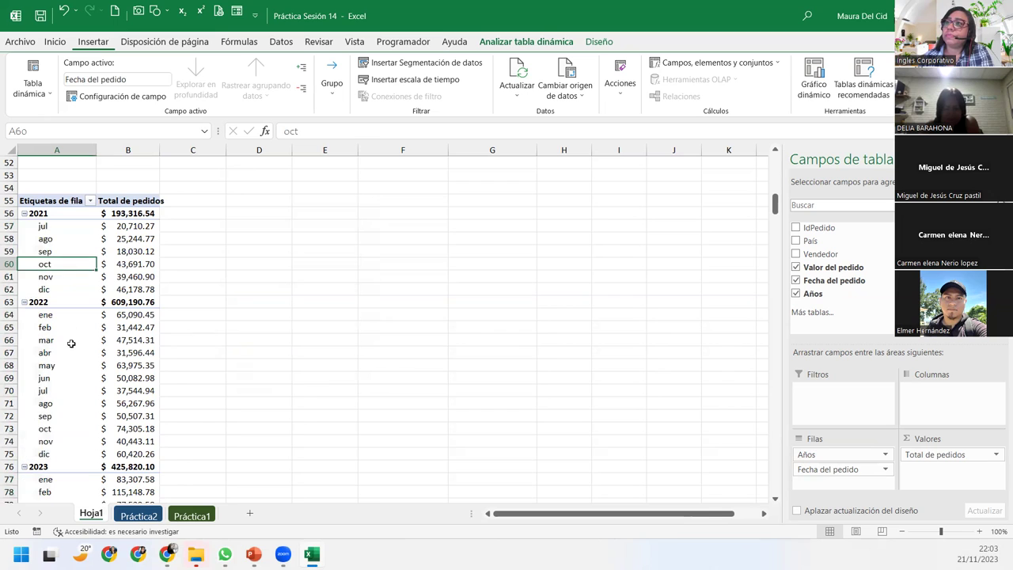
scroll(76, 337, down, 4)
click(70, 339)
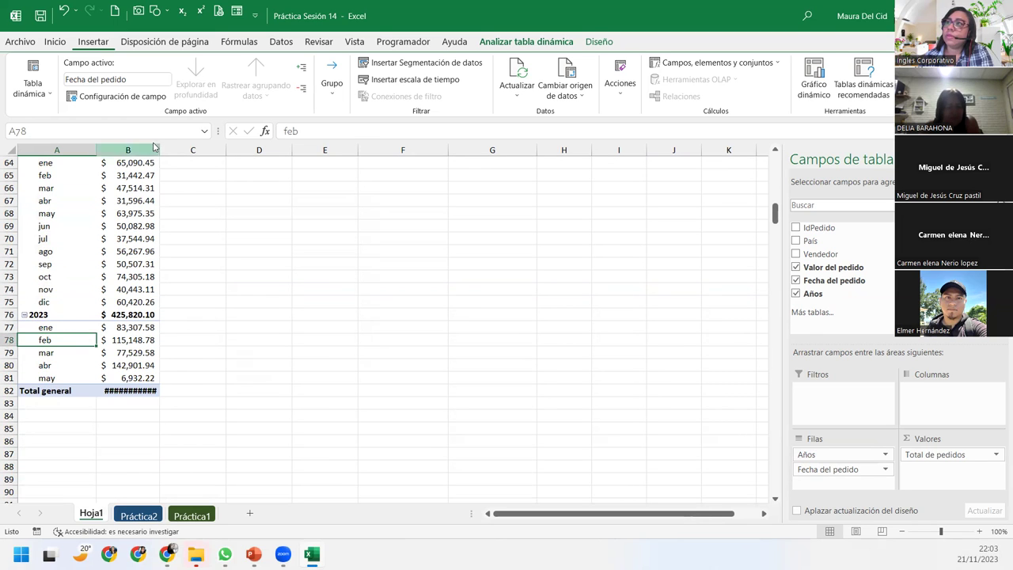
drag(159, 148, 175, 148)
Review the month totals, including ago through oct 2021 and ago 2022
click(59, 251)
scroll(59, 254, up, 5)
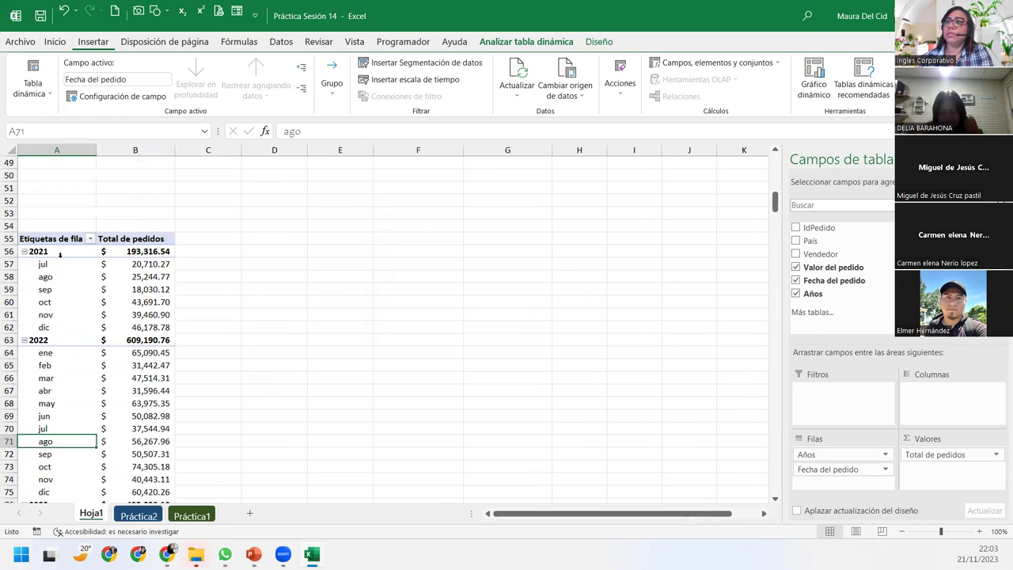
scroll(47, 240, down, 1)
click(47, 240)
click(48, 263)
click(47, 251)
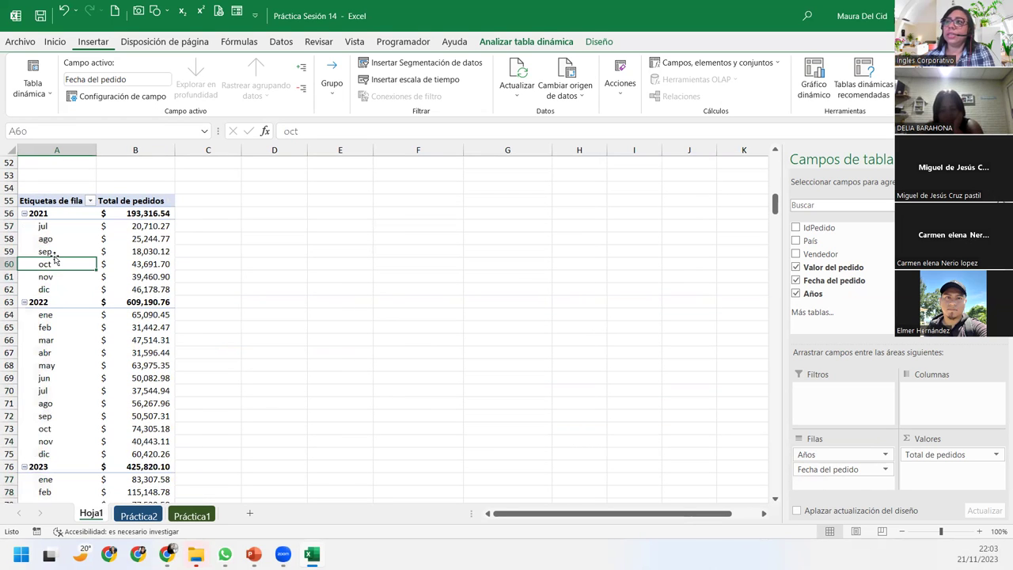
click(55, 239)
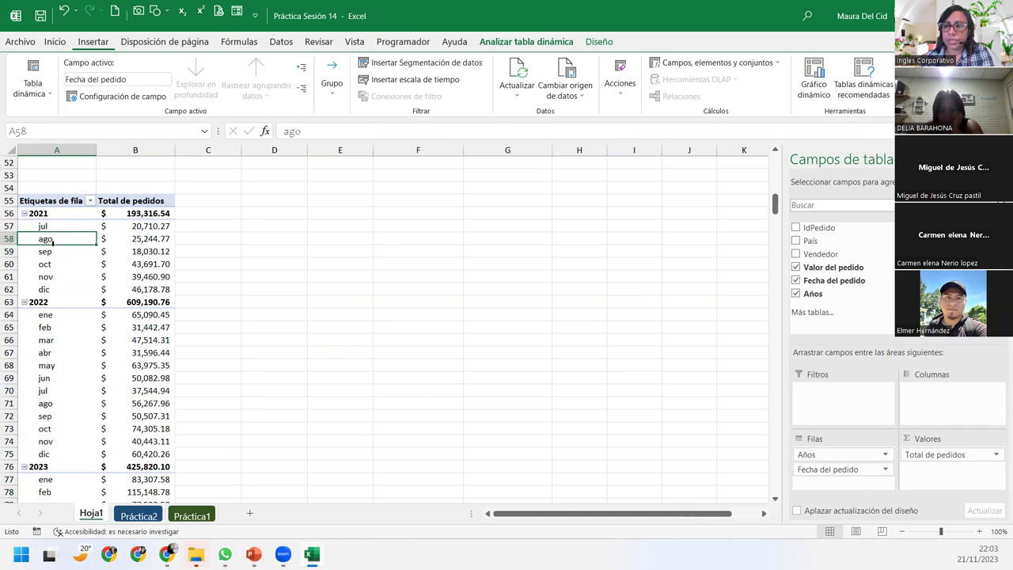
scroll(63, 277, down, 1)
scroll(65, 290, down, 3)
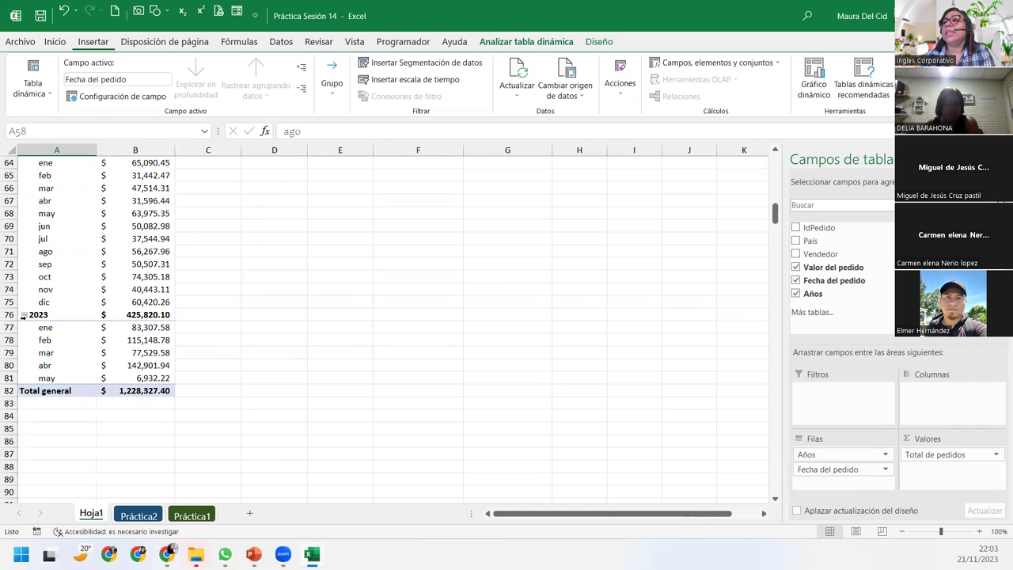
scroll(67, 345, up, 1)
scroll(66, 340, up, 2)
scroll(66, 340, up, 2)
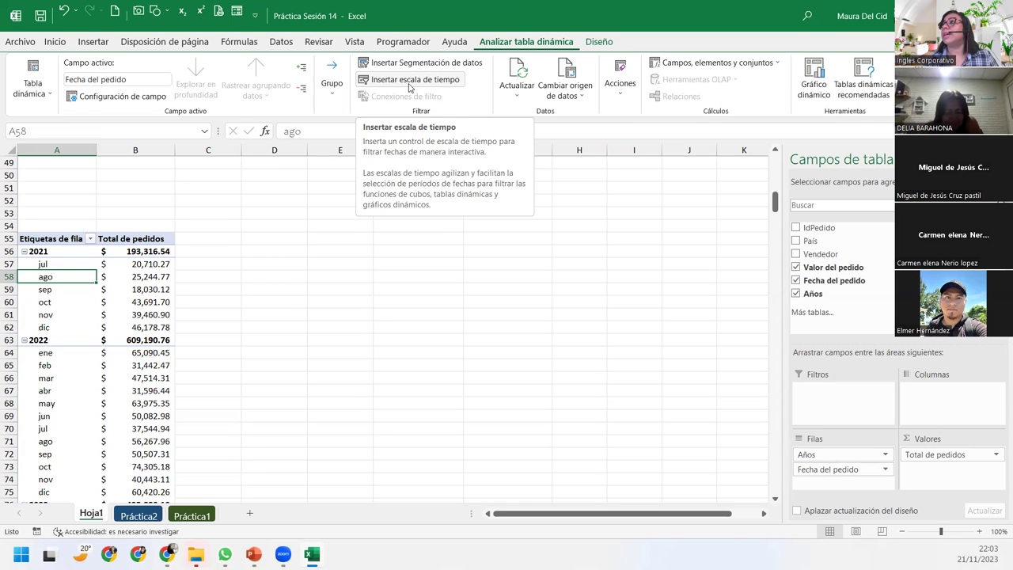
Insert a Fecha del pedido timeline and place it beside the pivot table near row 55
click(410, 80)
click(224, 264)
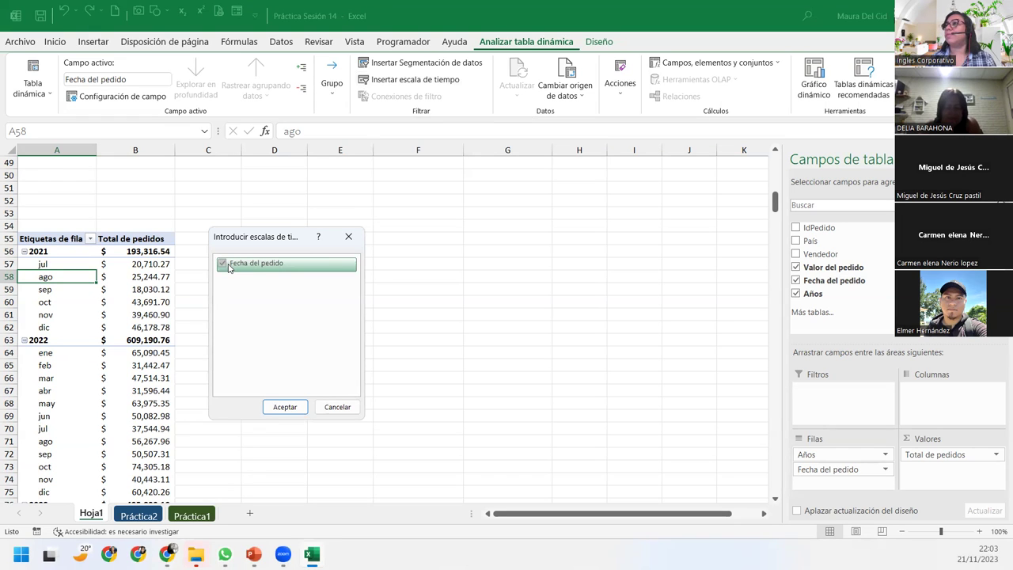
click(284, 407)
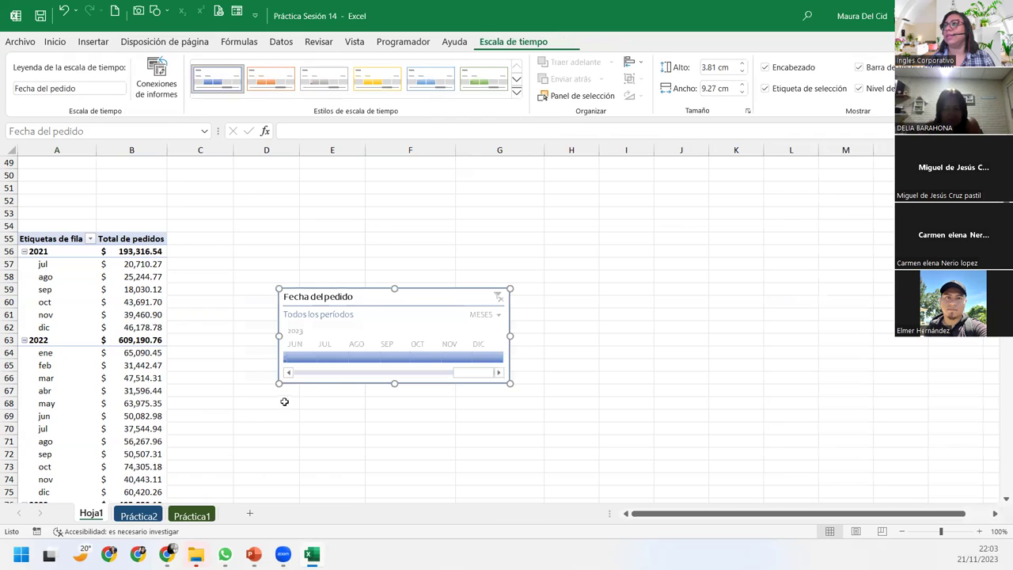
mouse_move(355, 296)
mouse_down()
mouse_move(257, 251)
mouse_move(259, 243)
mouse_up()
Try the timeline levels, settle on AÑOS, and filter the pivot to 2021
click(381, 261)
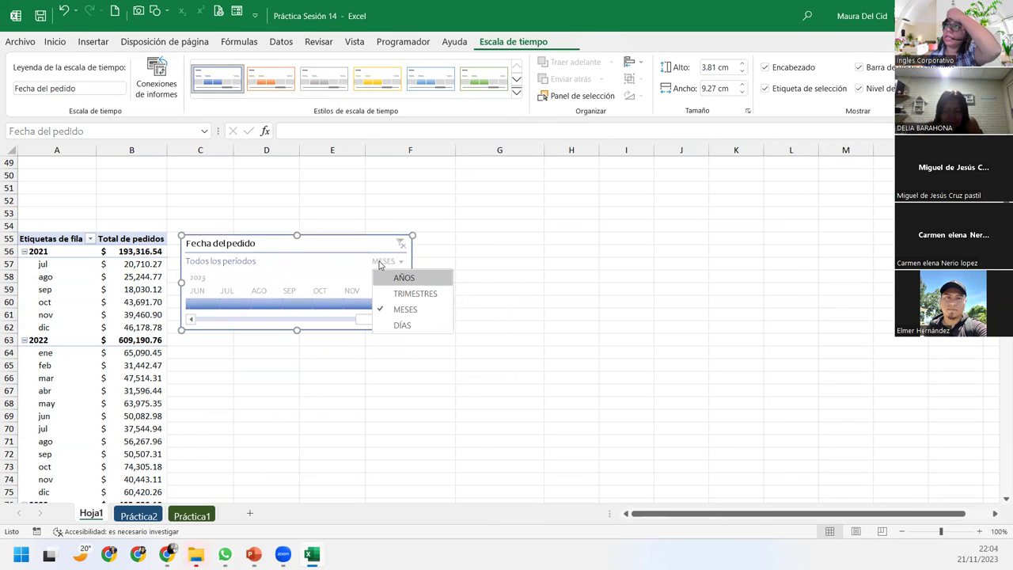
click(393, 276)
click(396, 264)
click(402, 289)
click(399, 262)
click(391, 308)
click(397, 262)
click(404, 325)
click(398, 263)
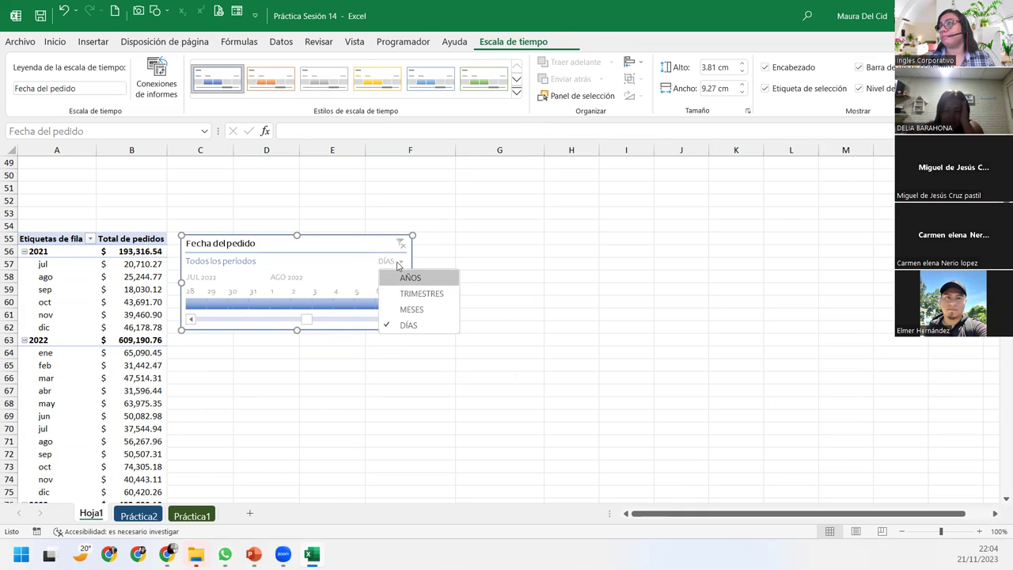
click(400, 278)
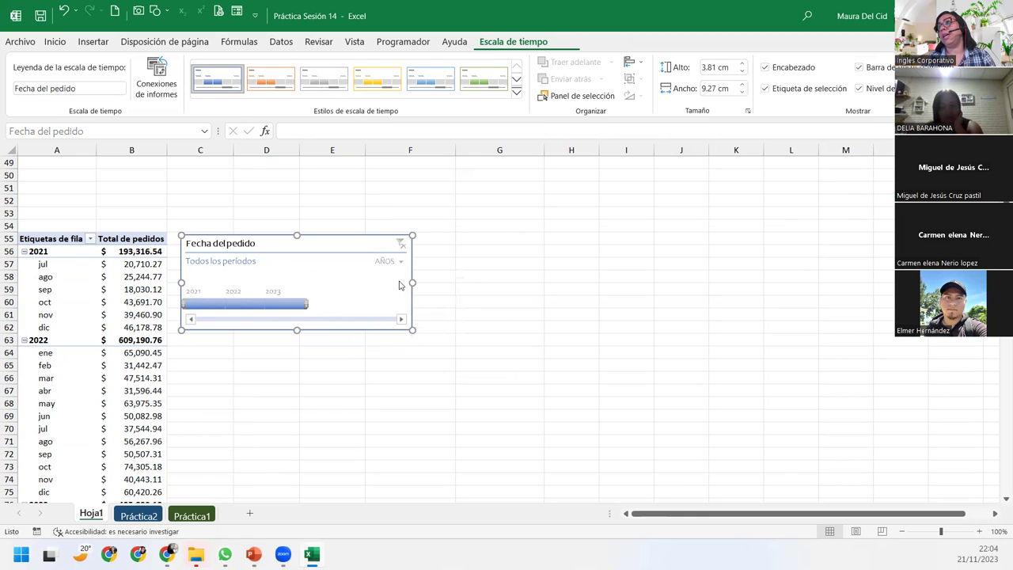
click(221, 304)
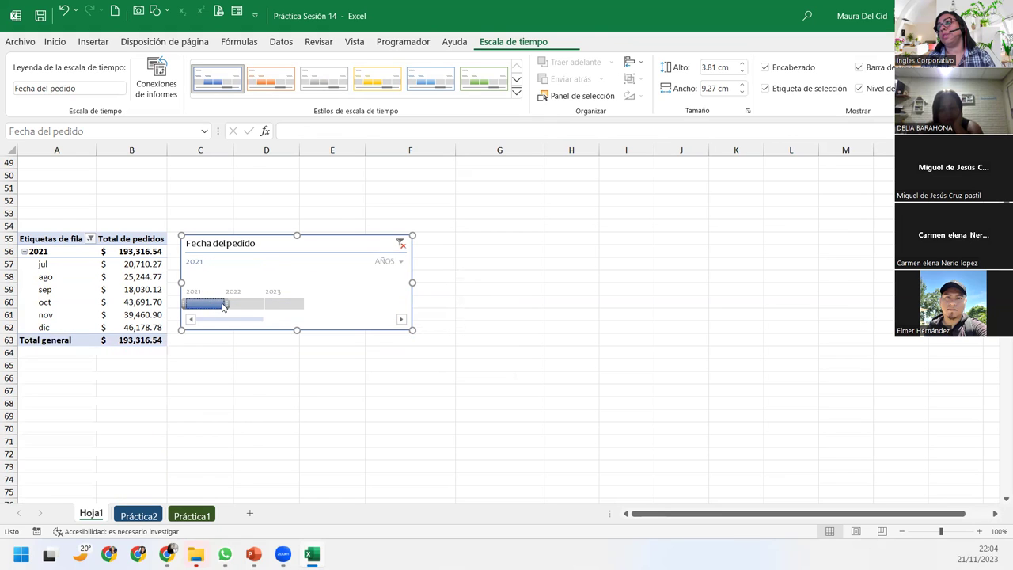
Extend the timeline filter to 2021–2022 and give the timeline an orange style
drag(225, 304, 259, 305)
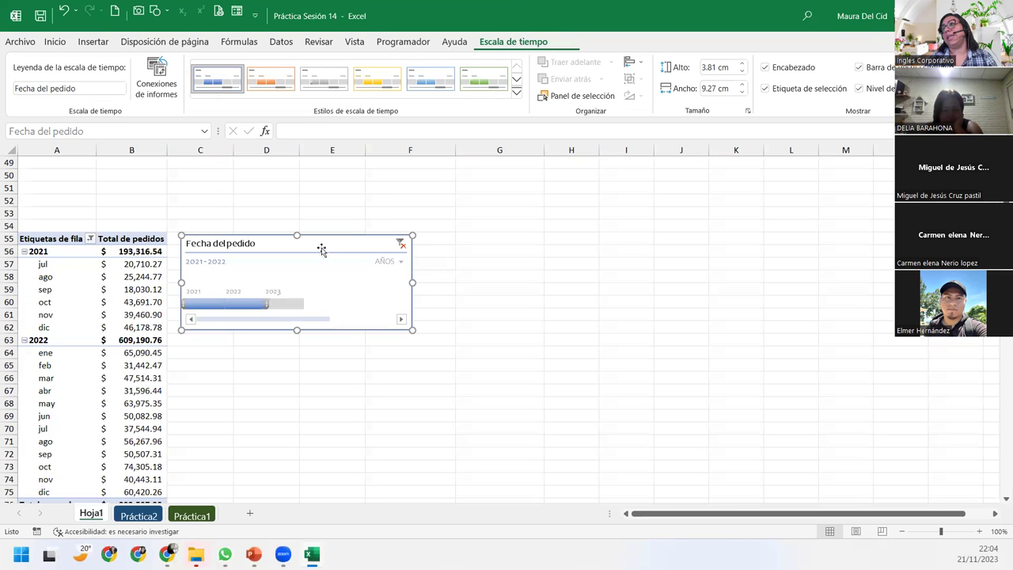
click(377, 79)
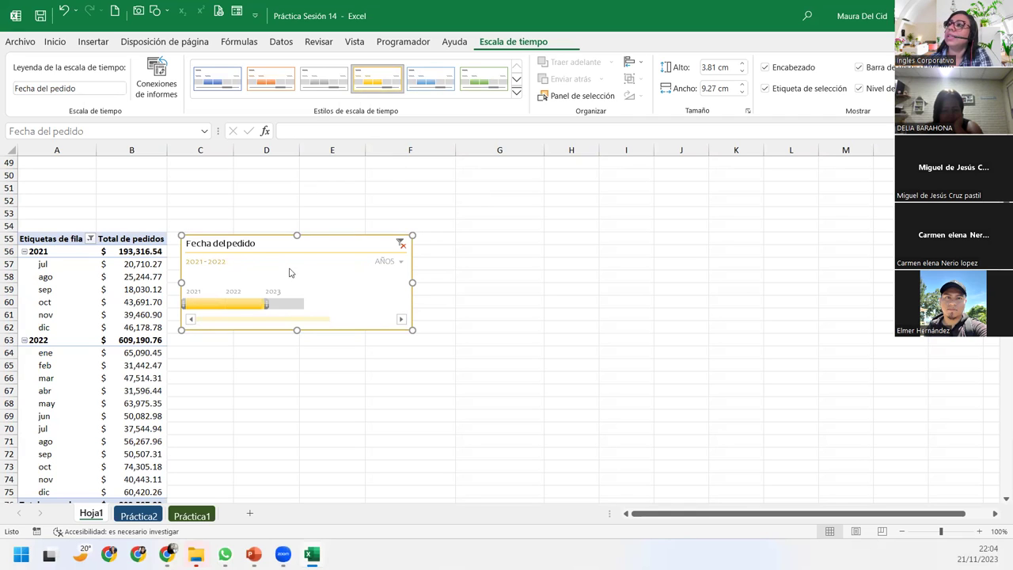
click(467, 88)
click(276, 80)
click(67, 326)
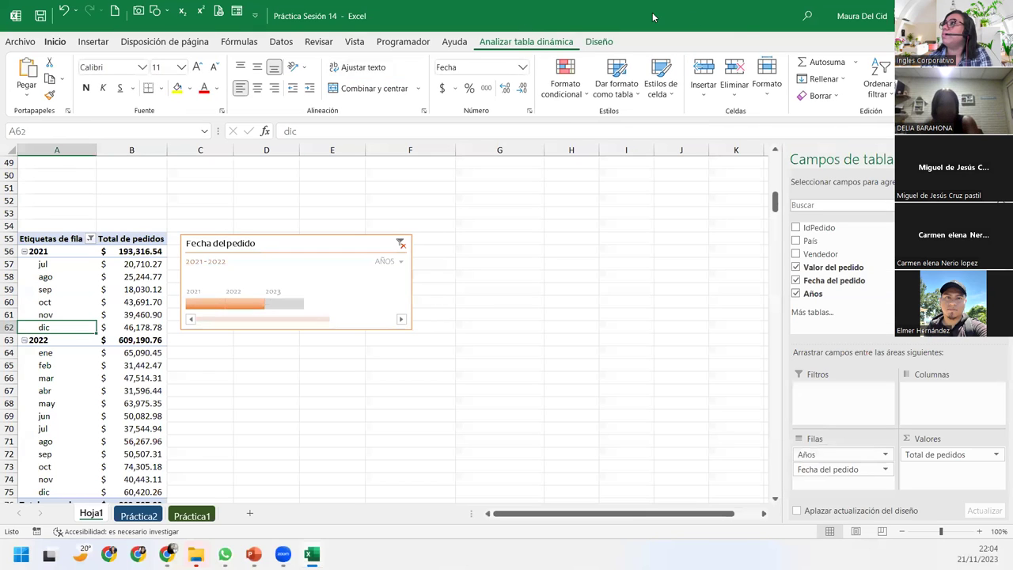
Apply a matching orange style to the pivot table
click(544, 43)
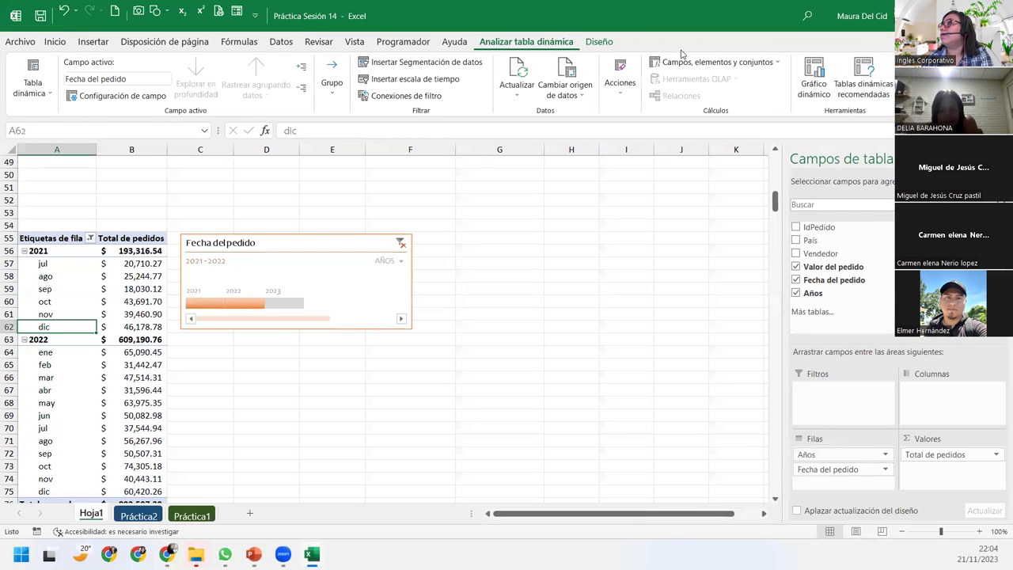
click(599, 42)
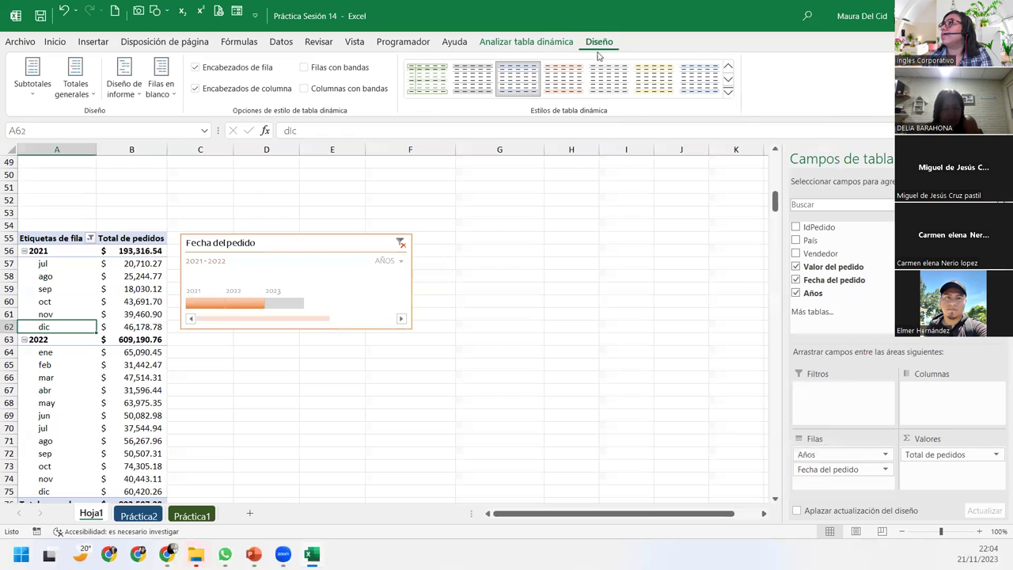
click(563, 80)
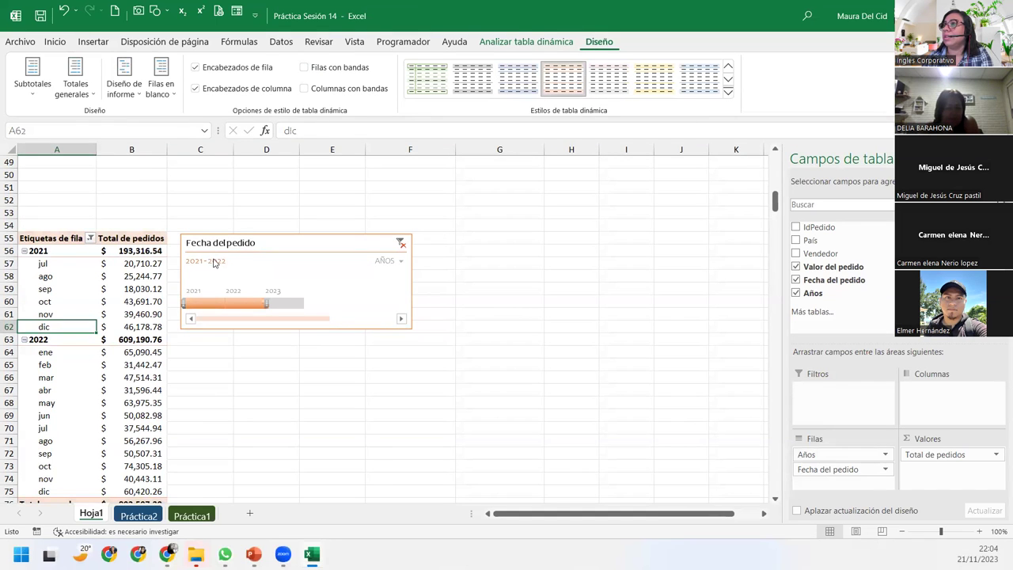
click(273, 261)
click(128, 391)
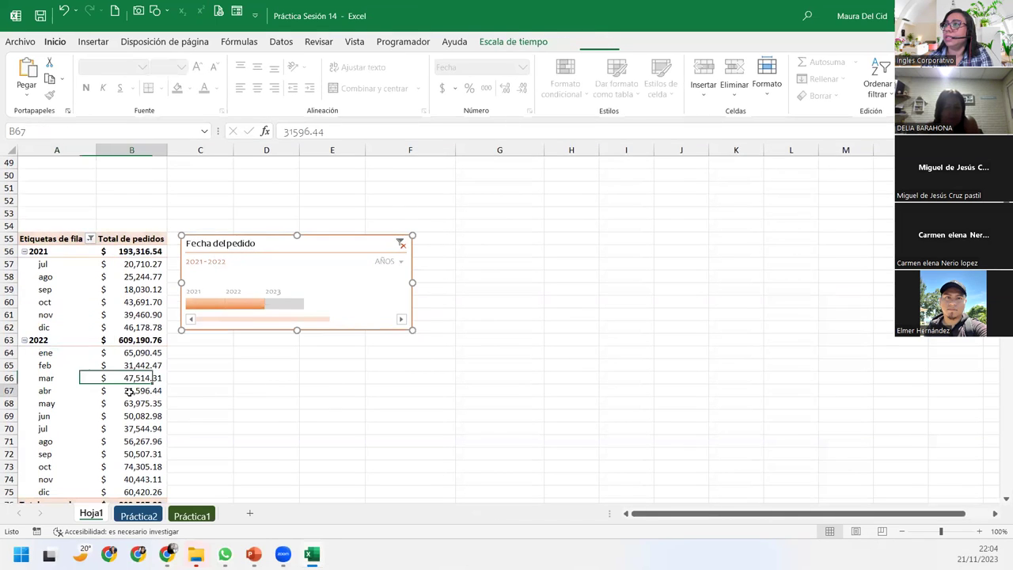
scroll(128, 391, down, 1)
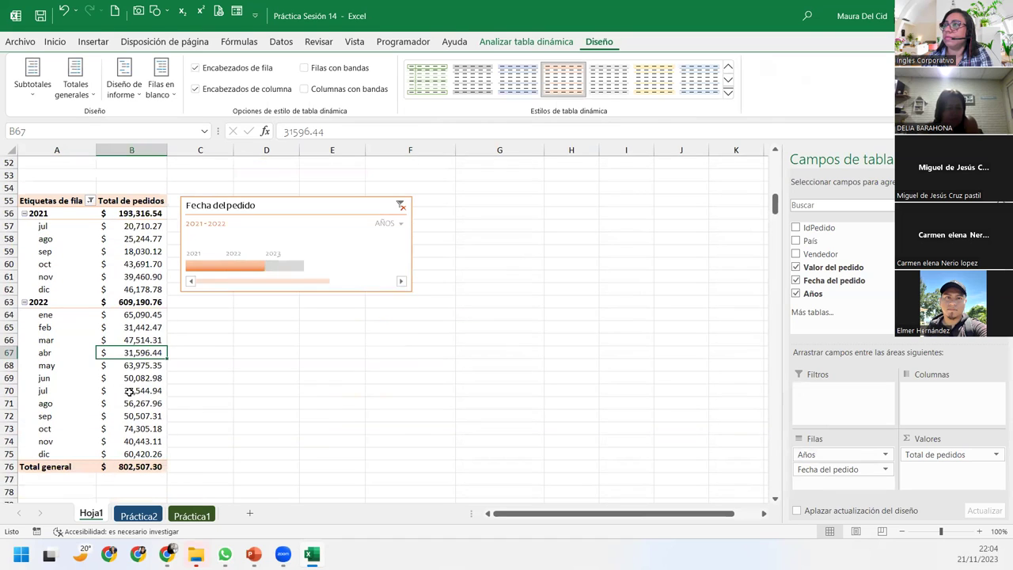